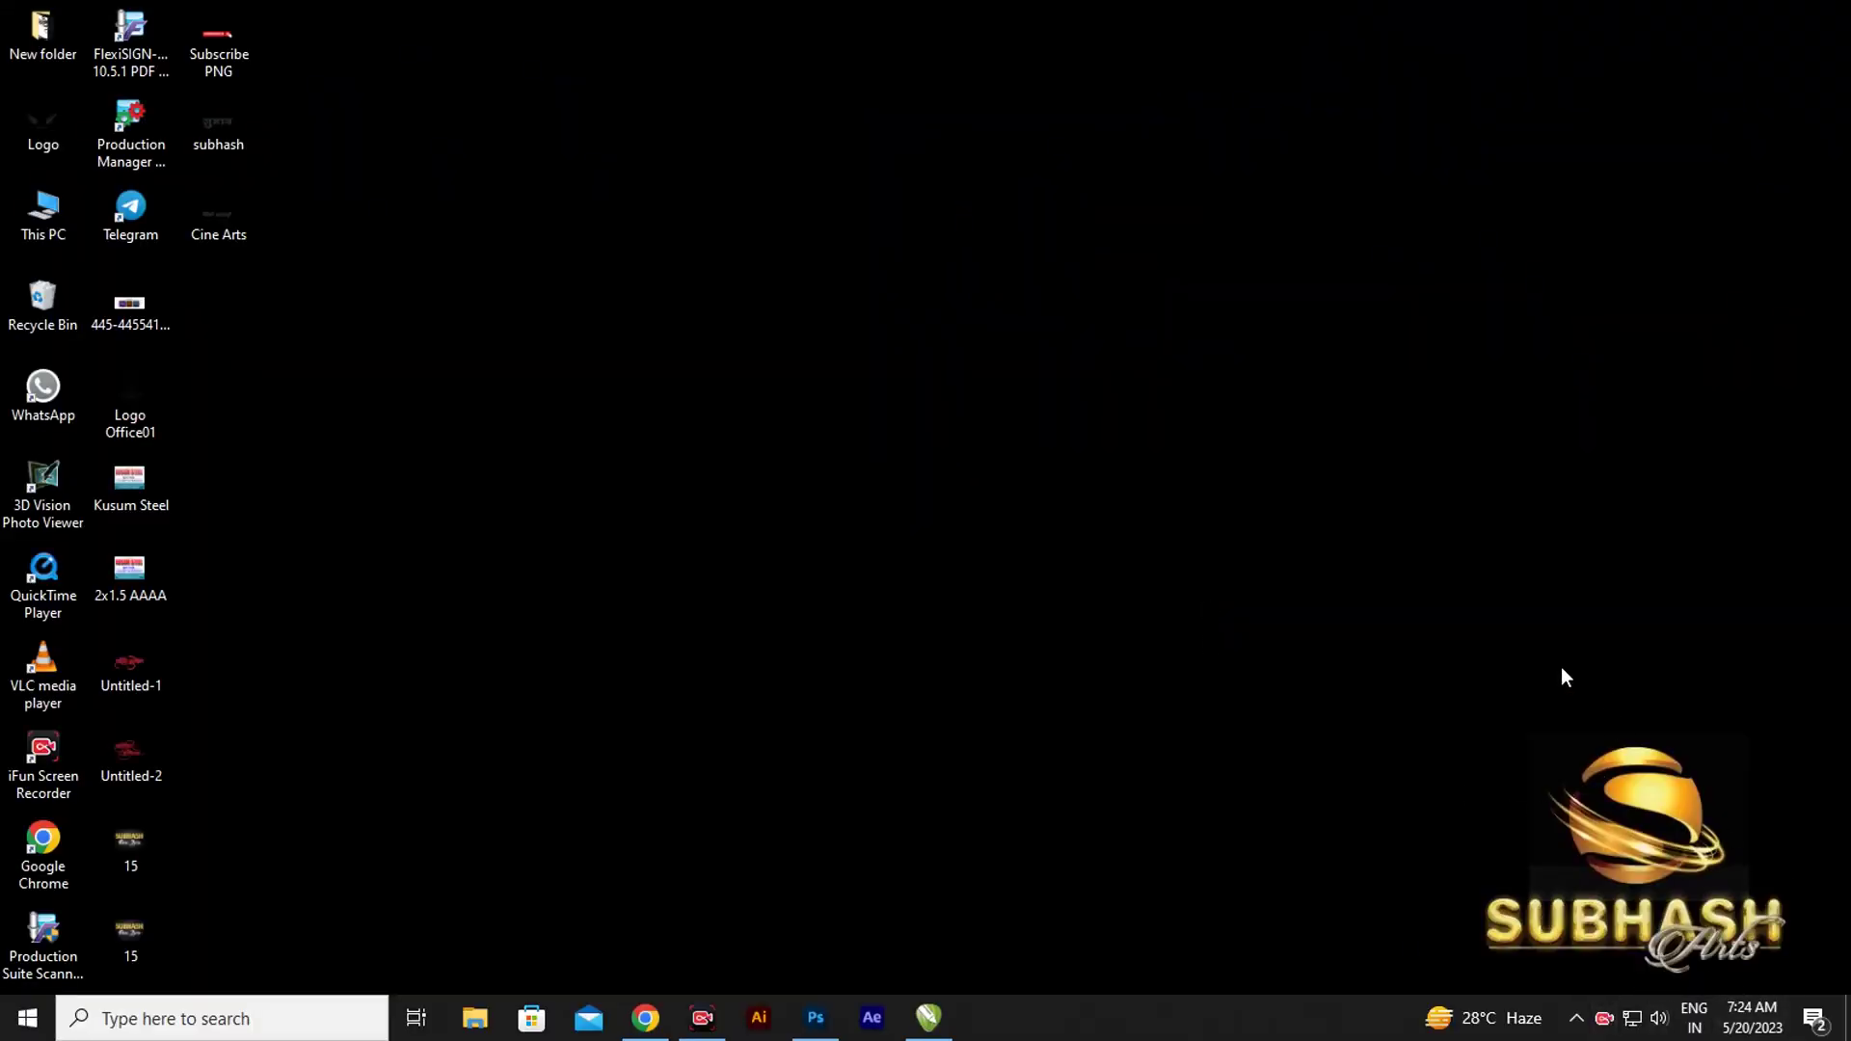
- Extract the password-protected 20-5-23 archive in Downloads with WinRAR so file 15 appears beside it
{"action": "double_click", "coordinate": [58, 212]}
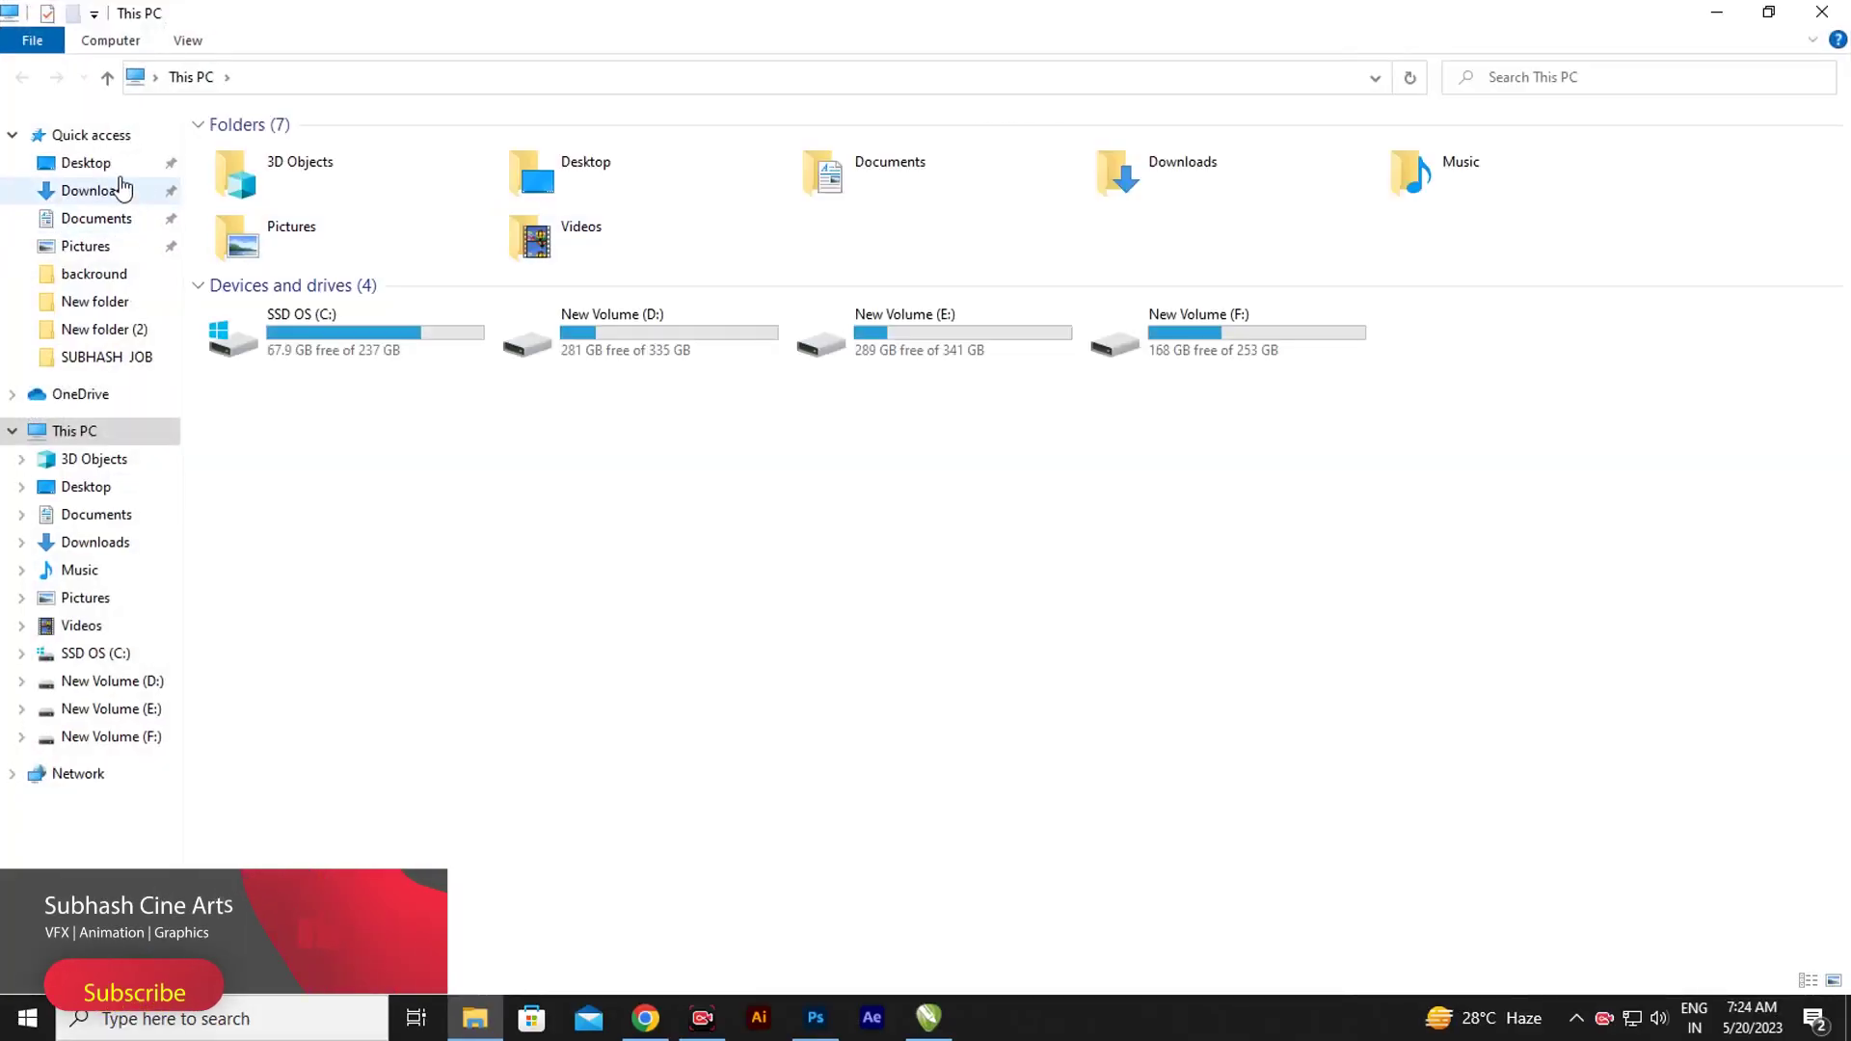
{"action": "left_click", "coordinate": [122, 190]}
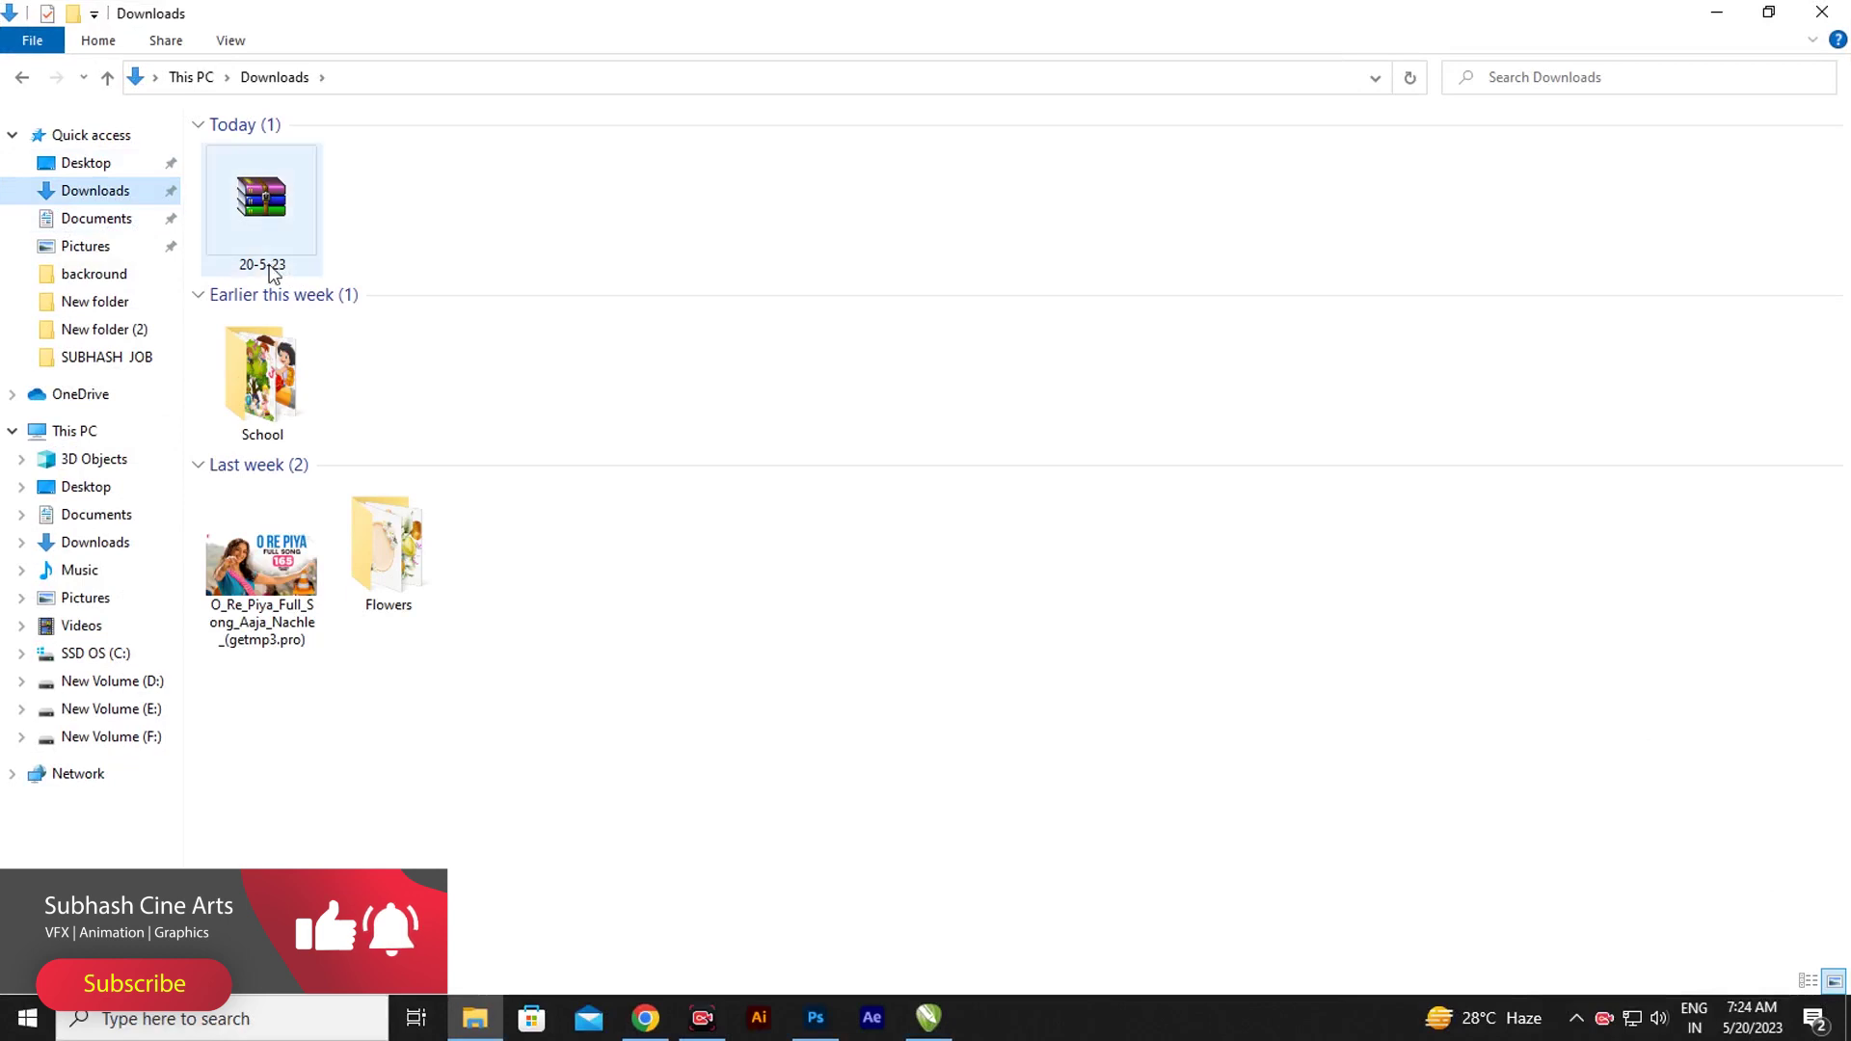
{"action": "left_click", "coordinate": [270, 216]}
{"action": "right_click", "coordinate": [271, 216]}
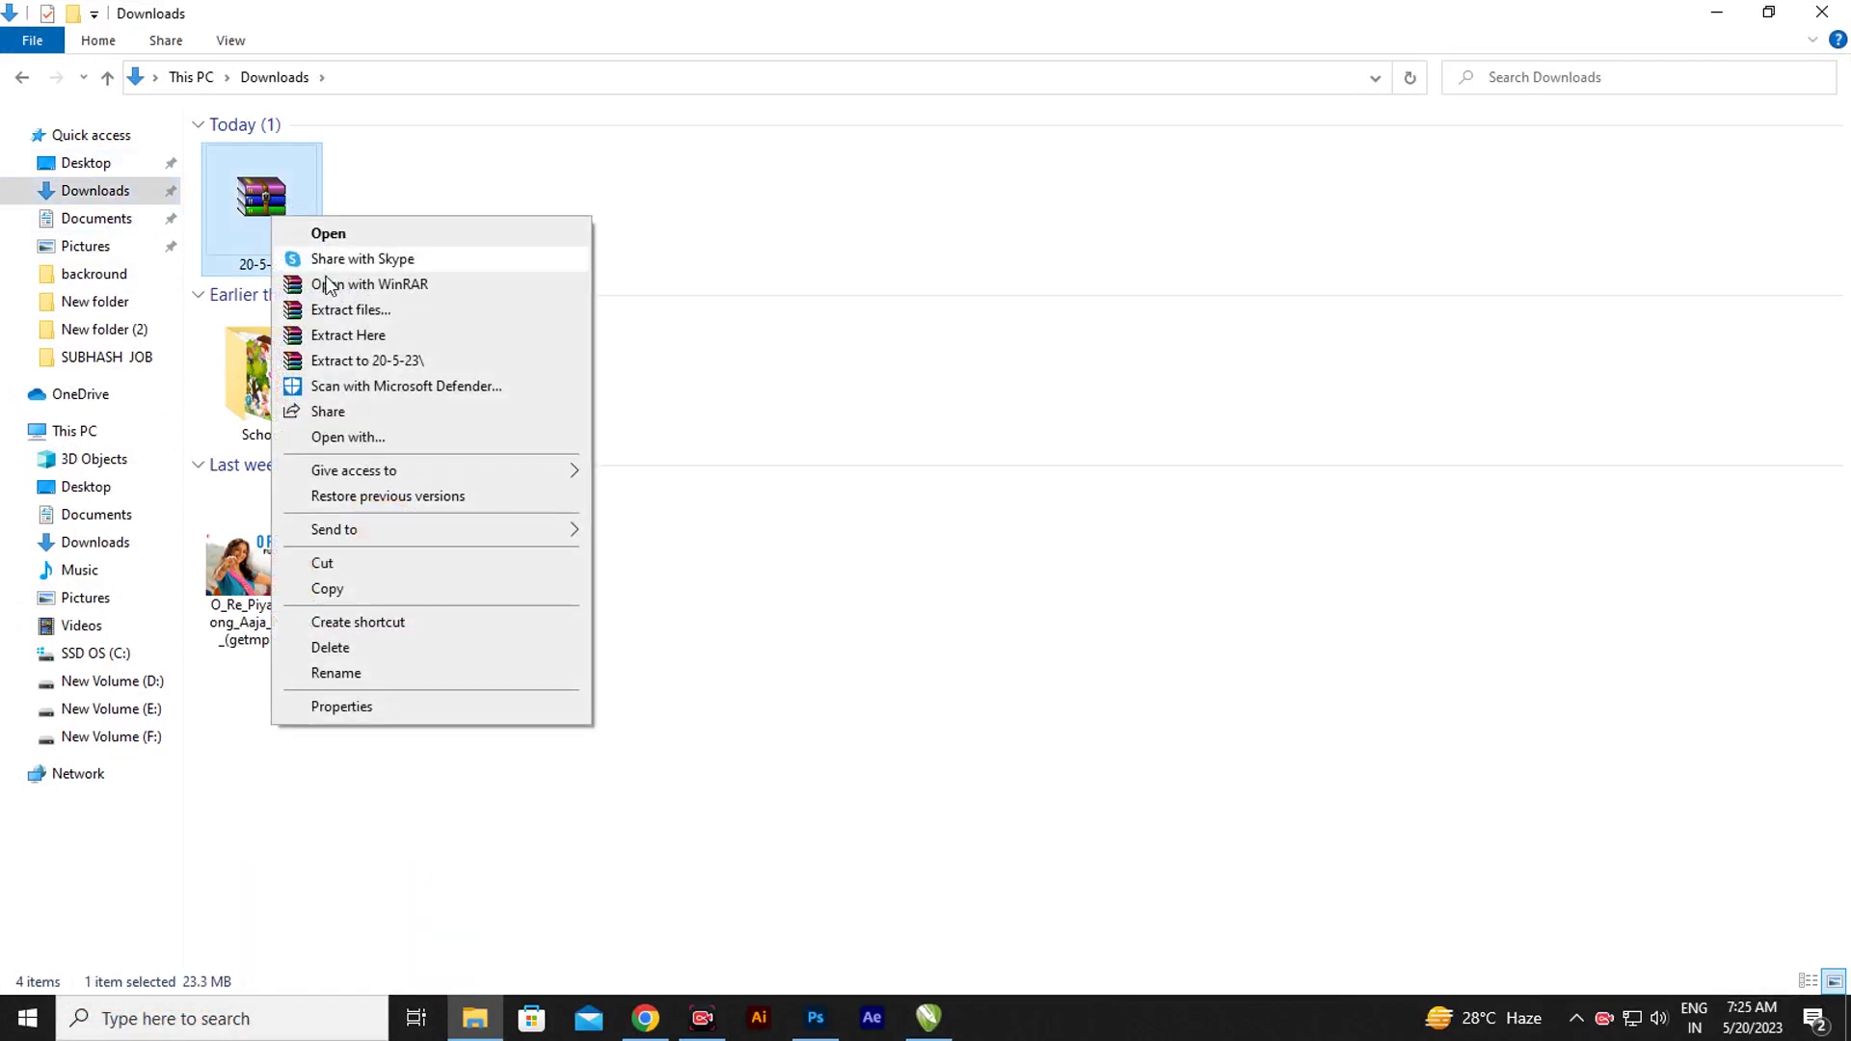
{"action": "left_click", "coordinate": [345, 335]}
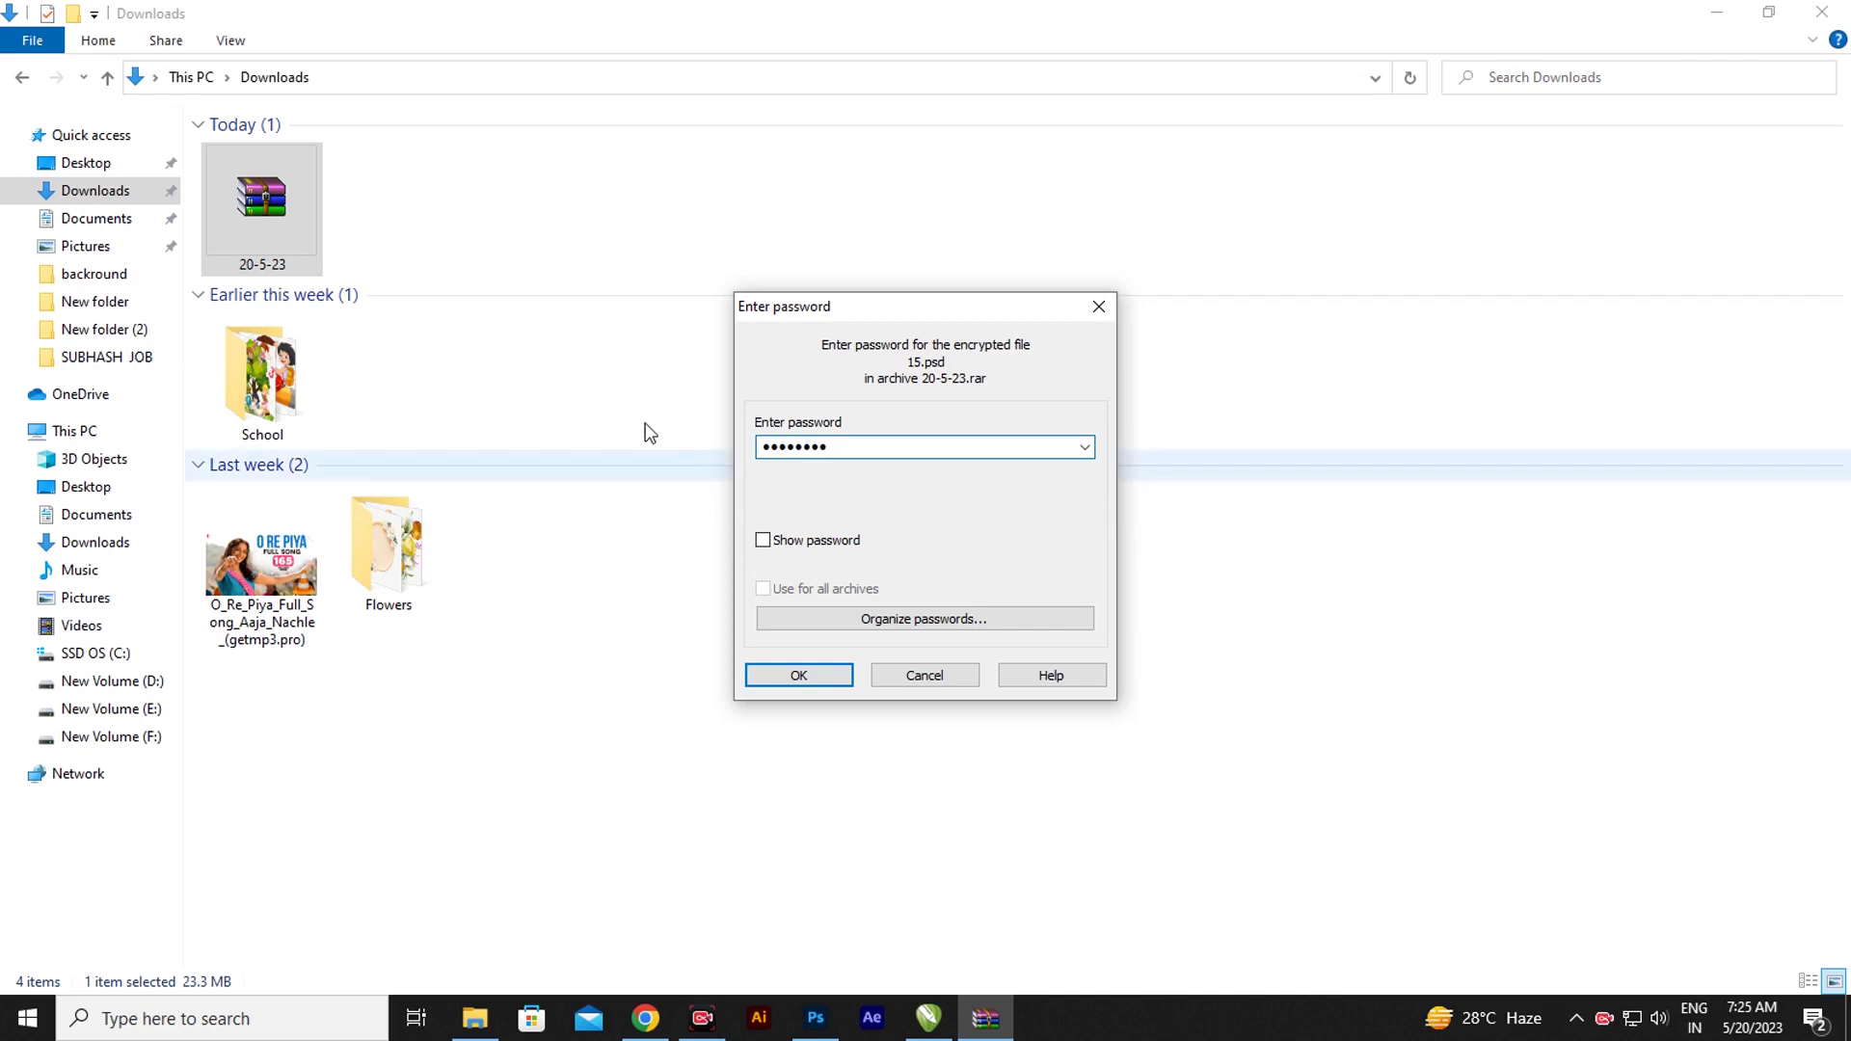
{"action": "left_click", "coordinate": [822, 686]}
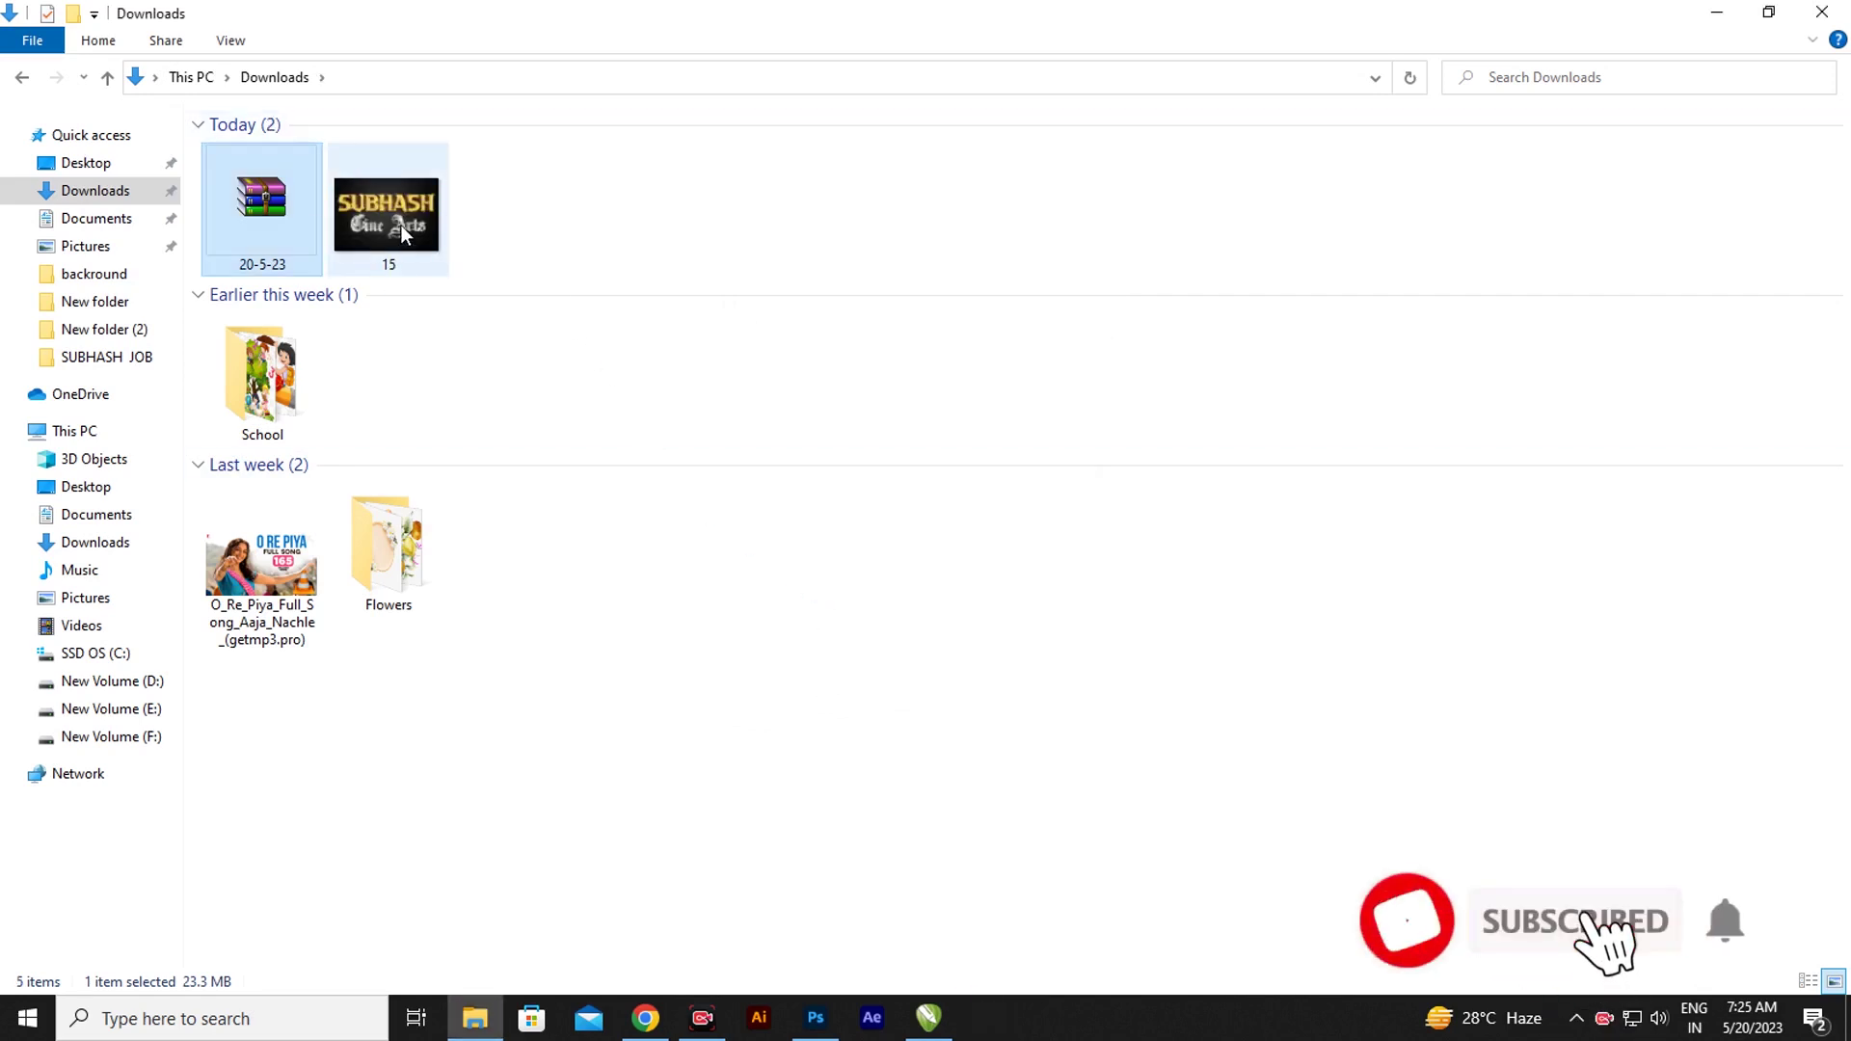
- Open the extracted 15.psd in Photoshop and expand its Subhash layer group
{"action": "left_click_drag", "start_coordinate": [401, 224], "coordinate": [754, 449]}
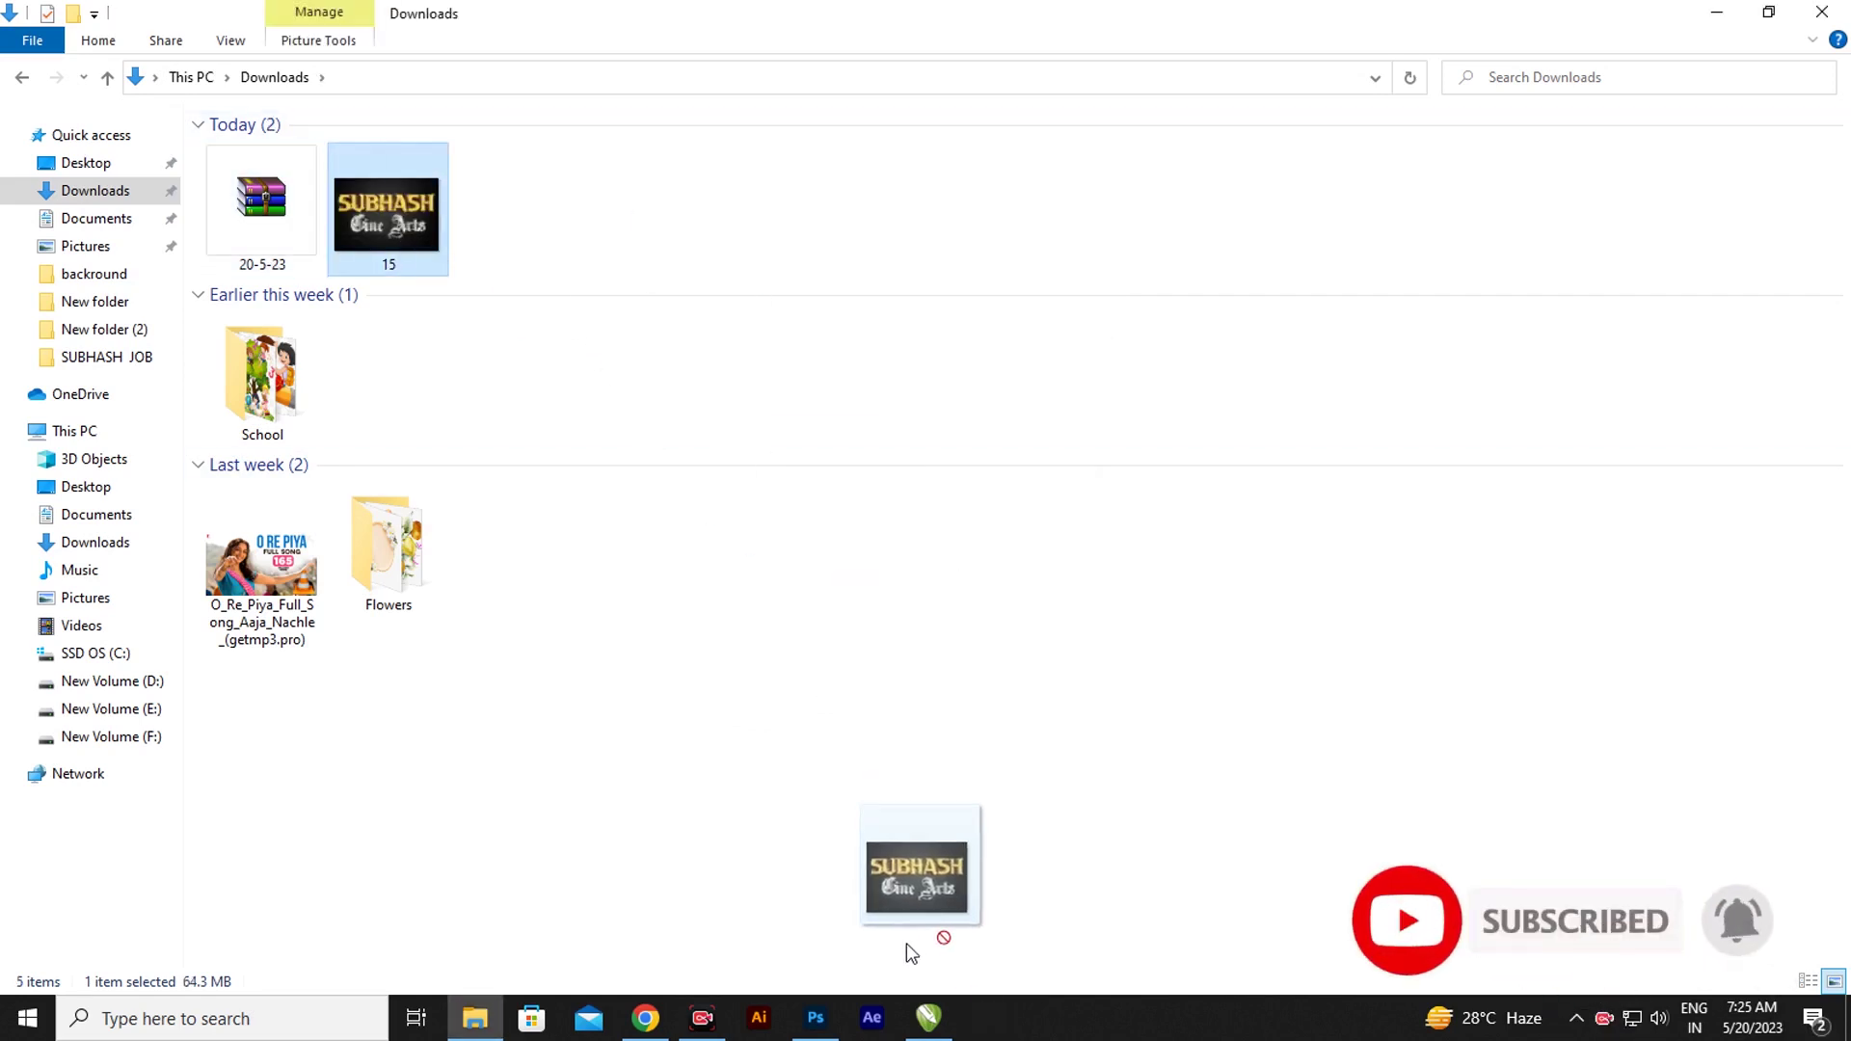
{"action": "mouse_move", "coordinate": [754, 449]}
{"action": "left_mouse_down"}
{"action": "mouse_move", "coordinate": [822, 1031]}
{"action": "mouse_move", "coordinate": [817, 652]}
{"action": "left_mouse_up"}
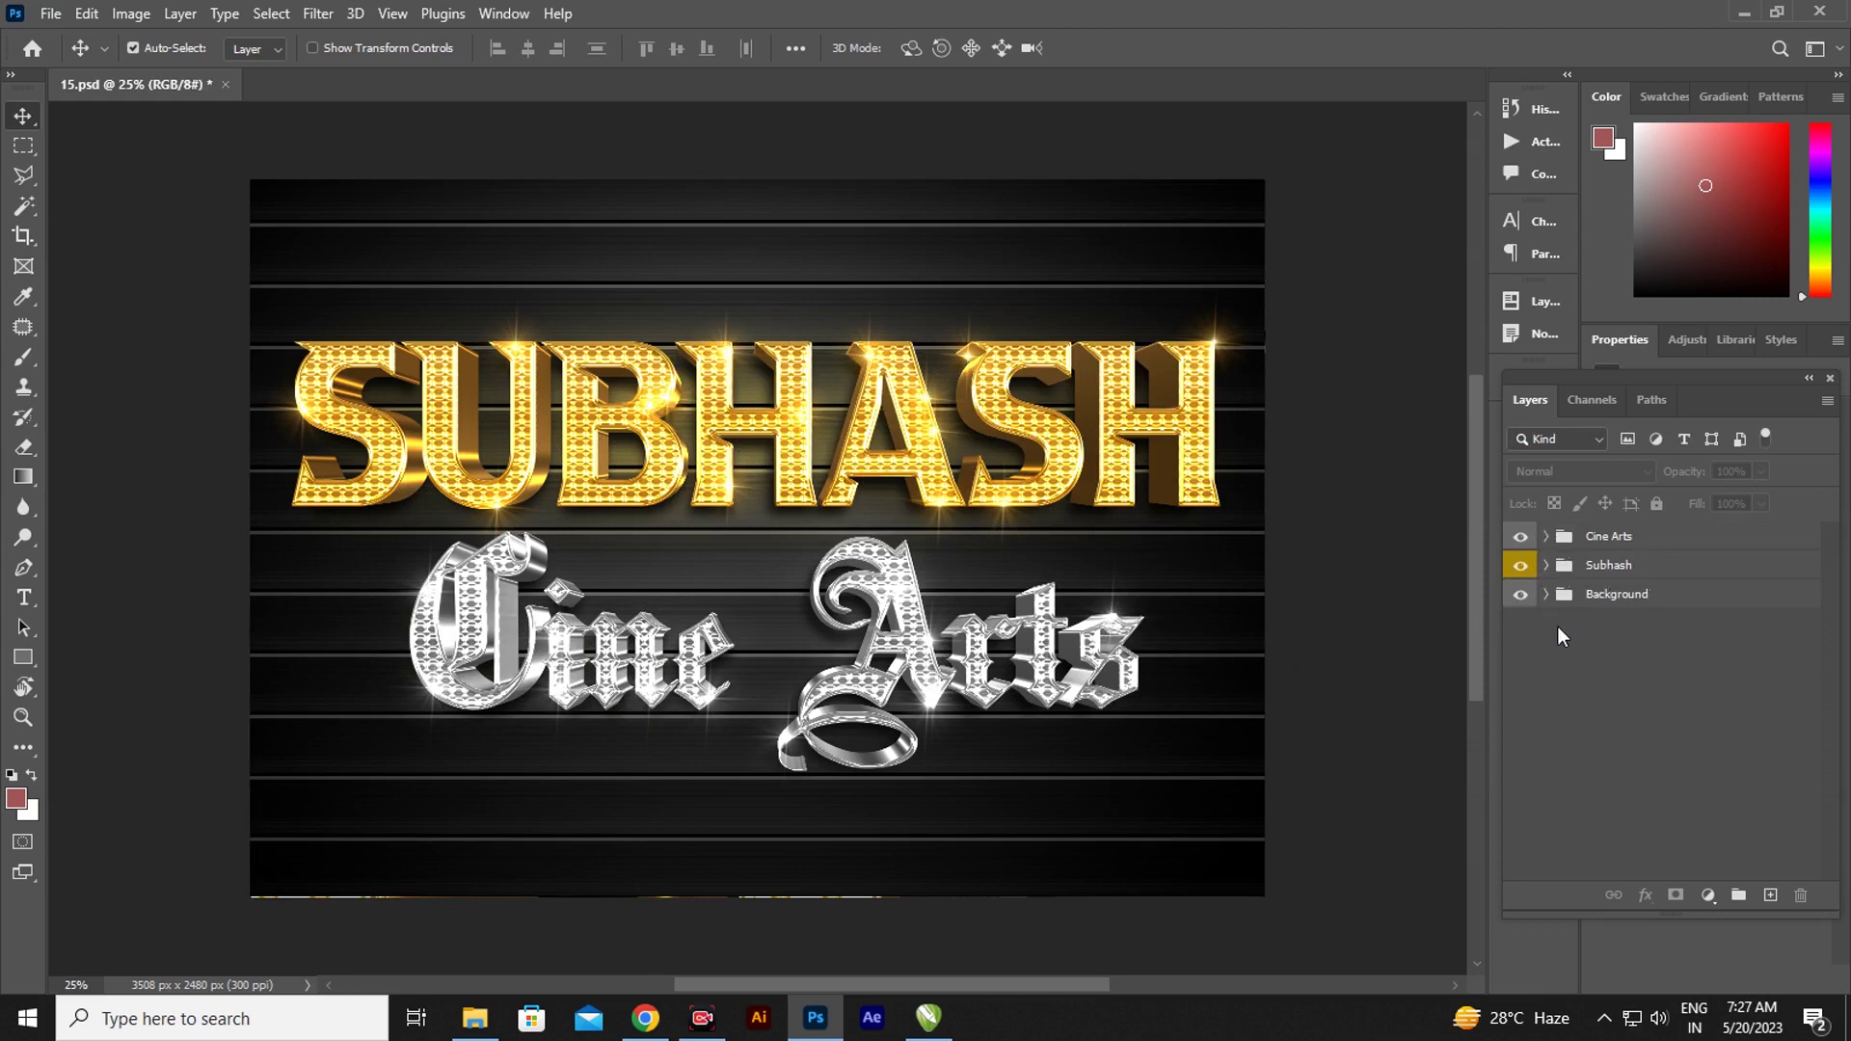
{"action": "left_click", "coordinate": [1545, 566]}
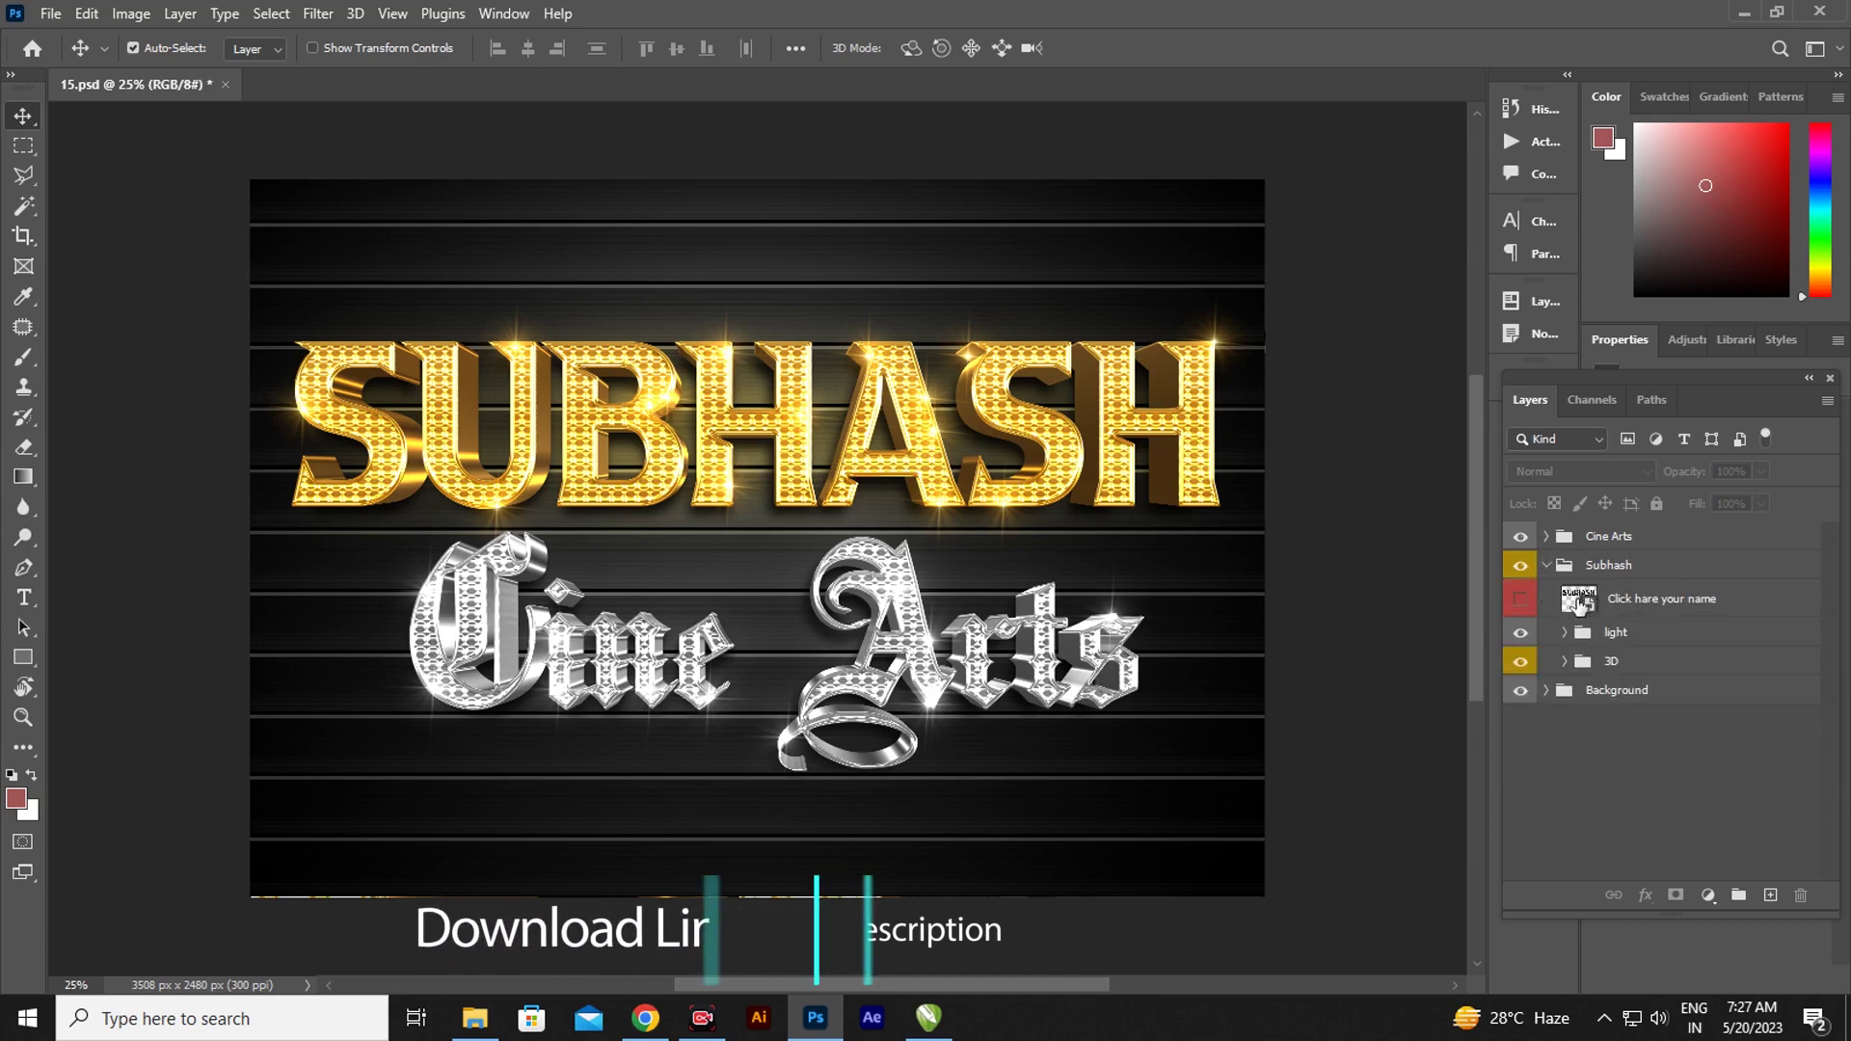
- Open the name smart object and retype its text as SUBHASH, committing the edit
{"action": "double_click", "coordinate": [1578, 600]}
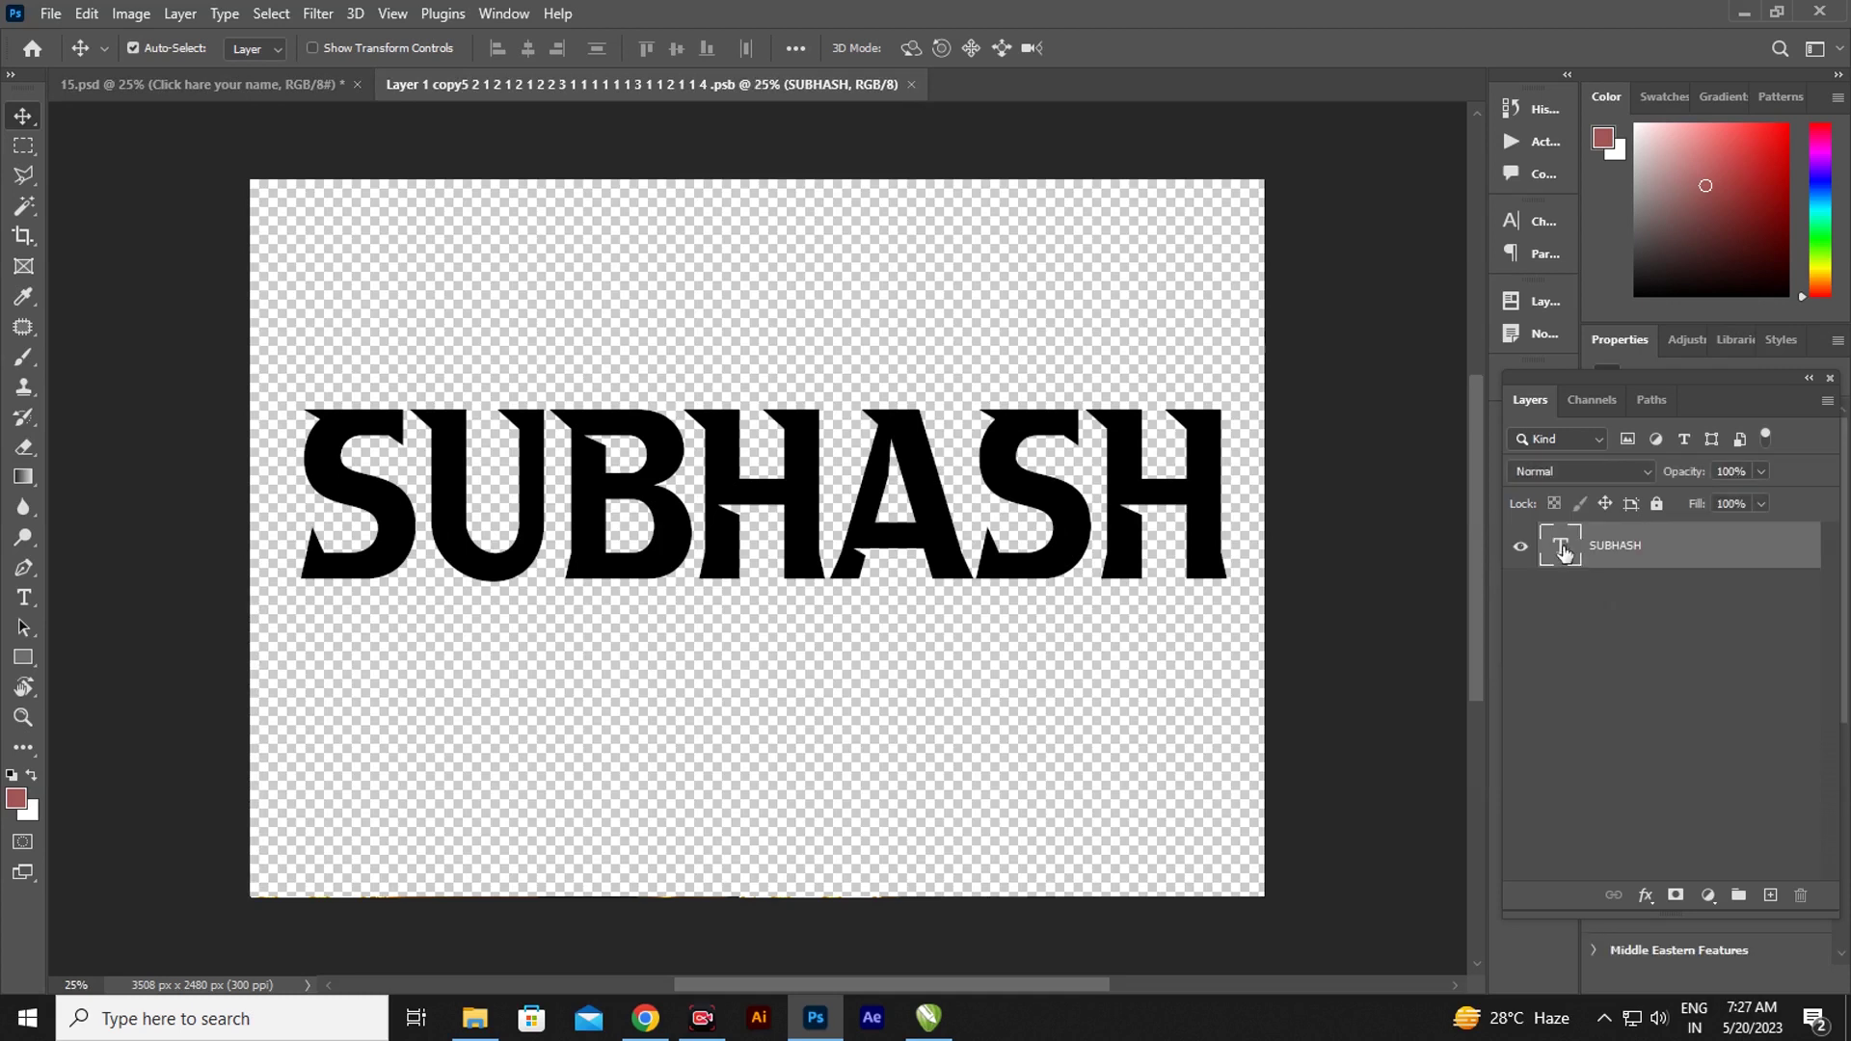
{"action": "double_click", "coordinate": [1562, 548]}
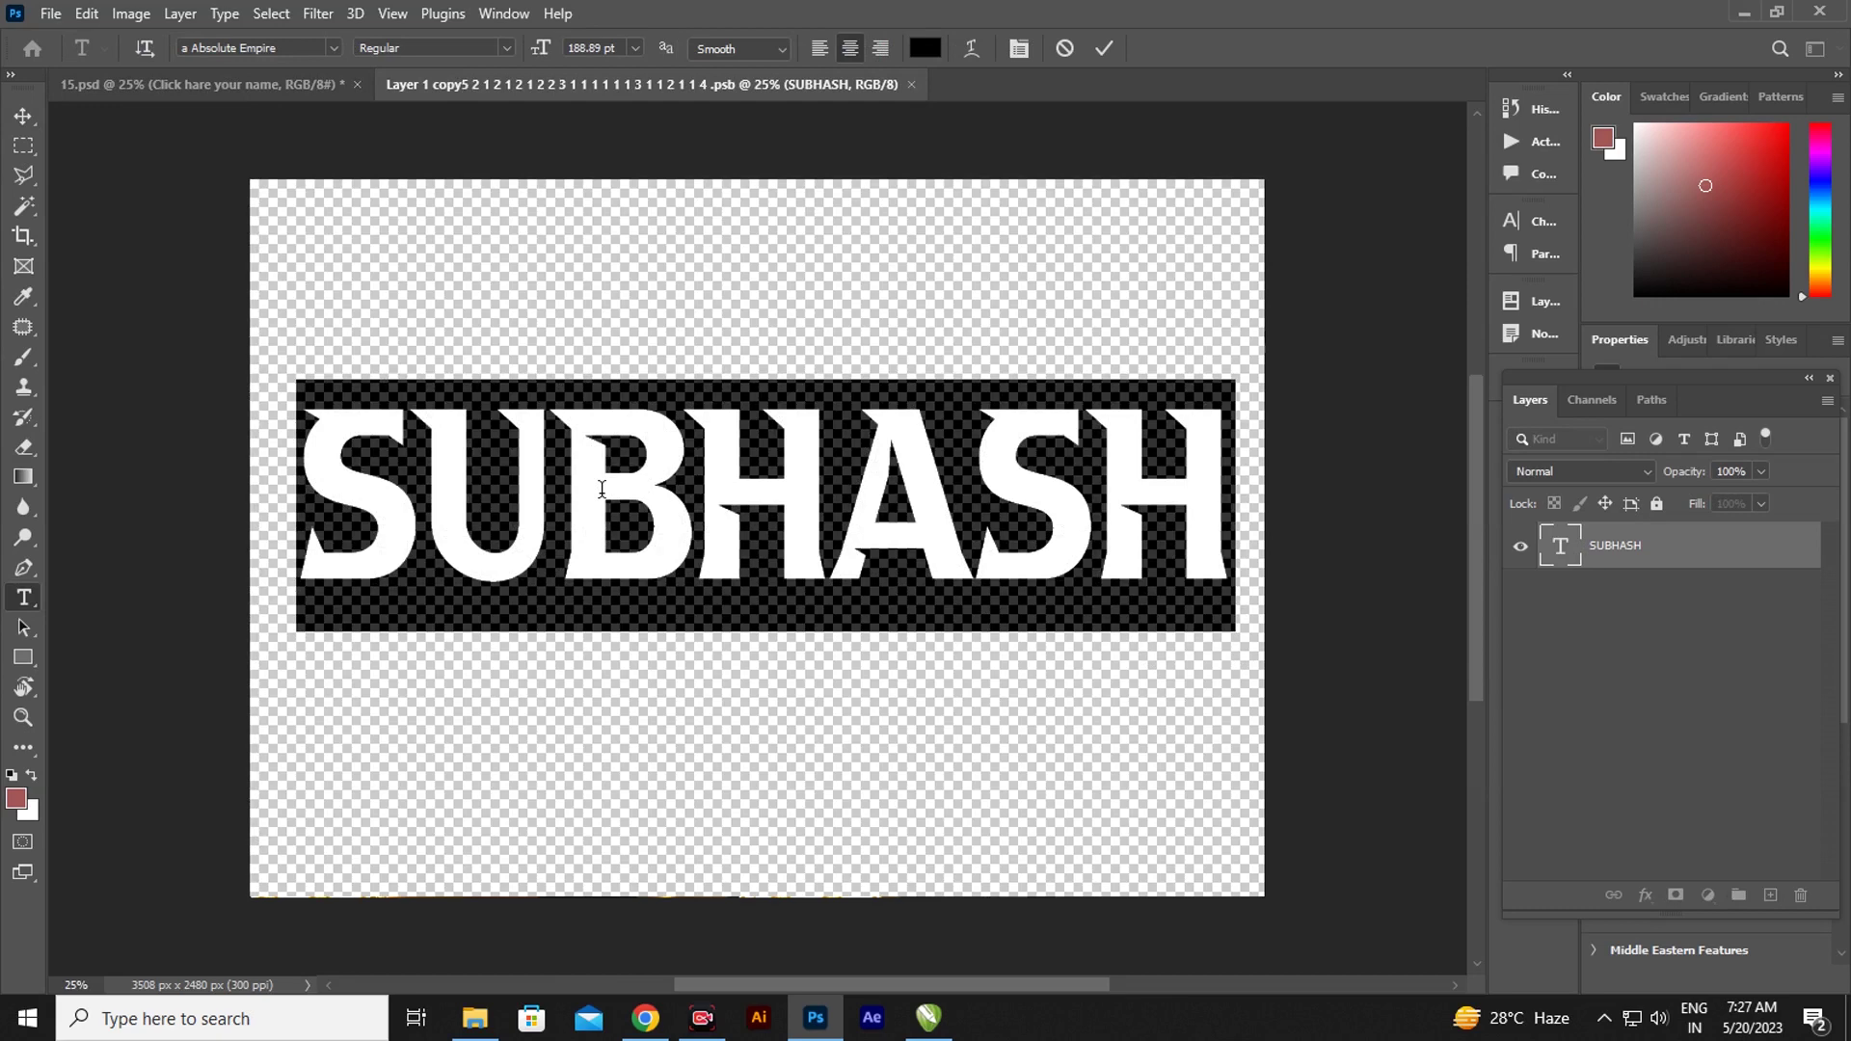
{"action": "type", "text": "S"}
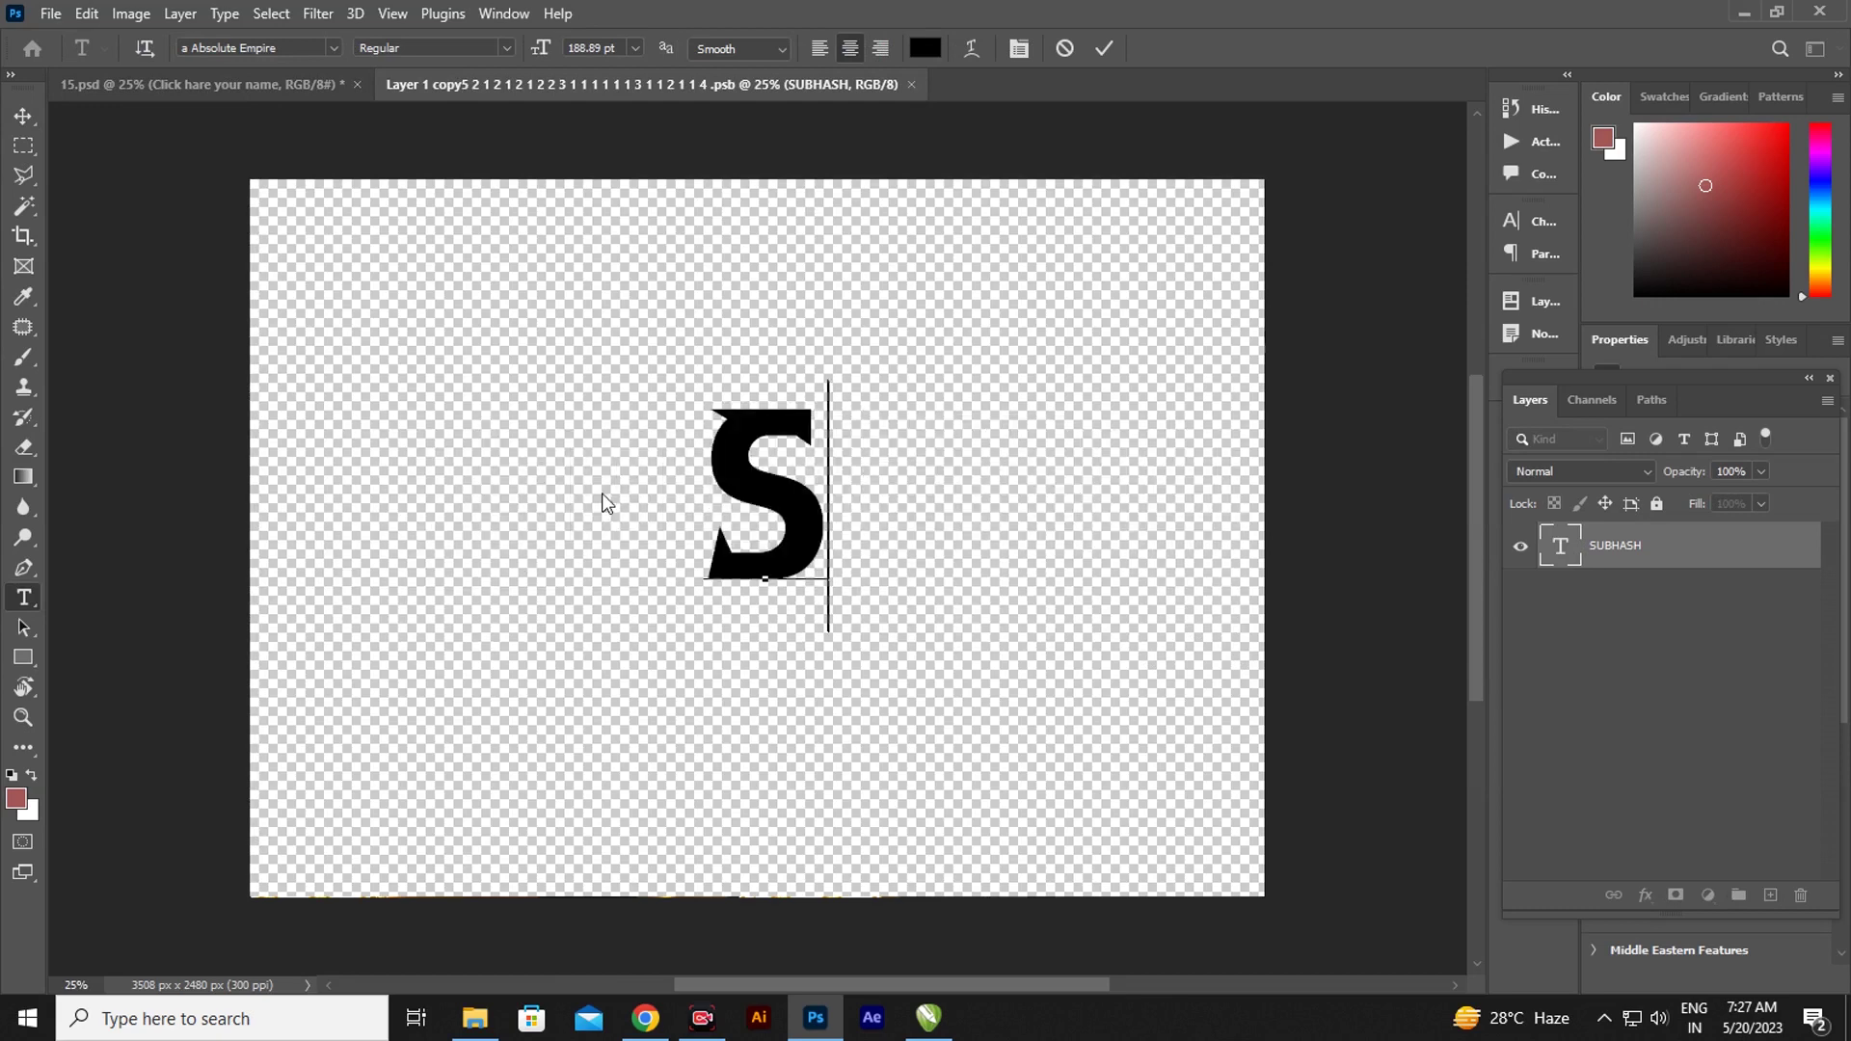
{"action": "type", "text": "UB"}
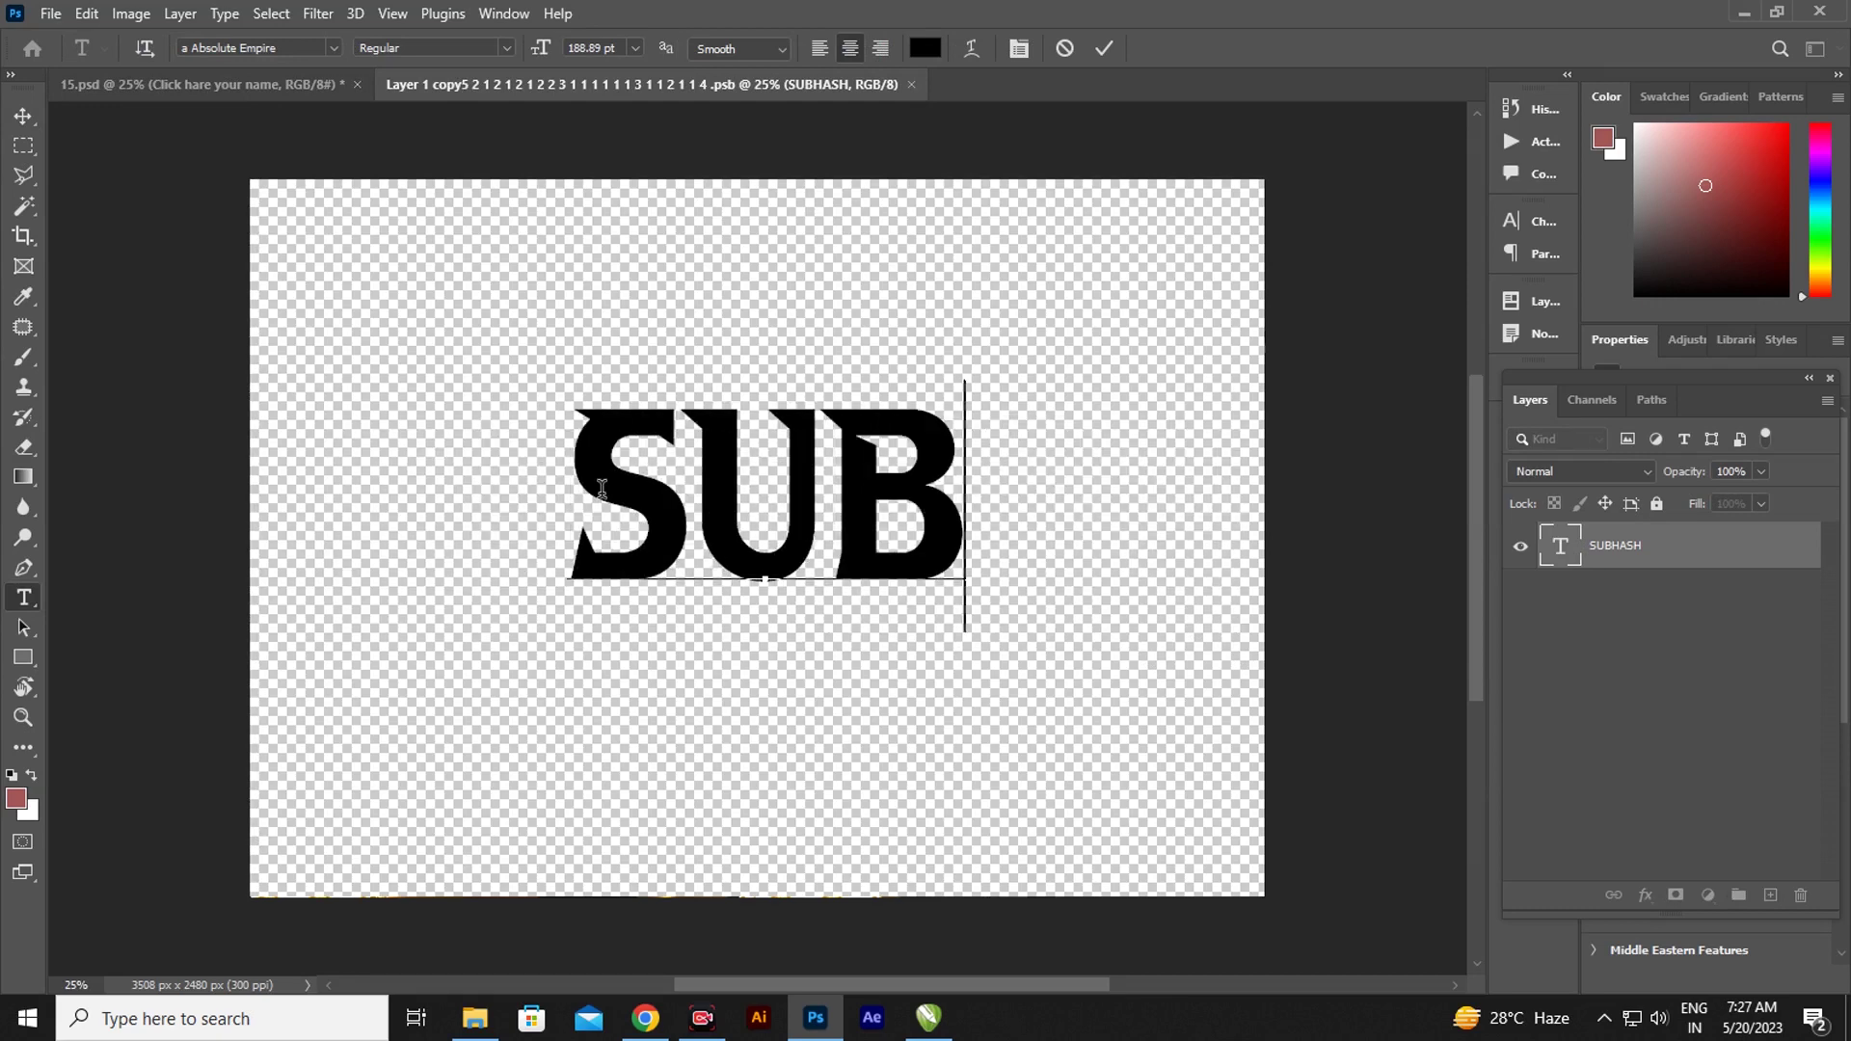
{"action": "type", "text": "HA"}
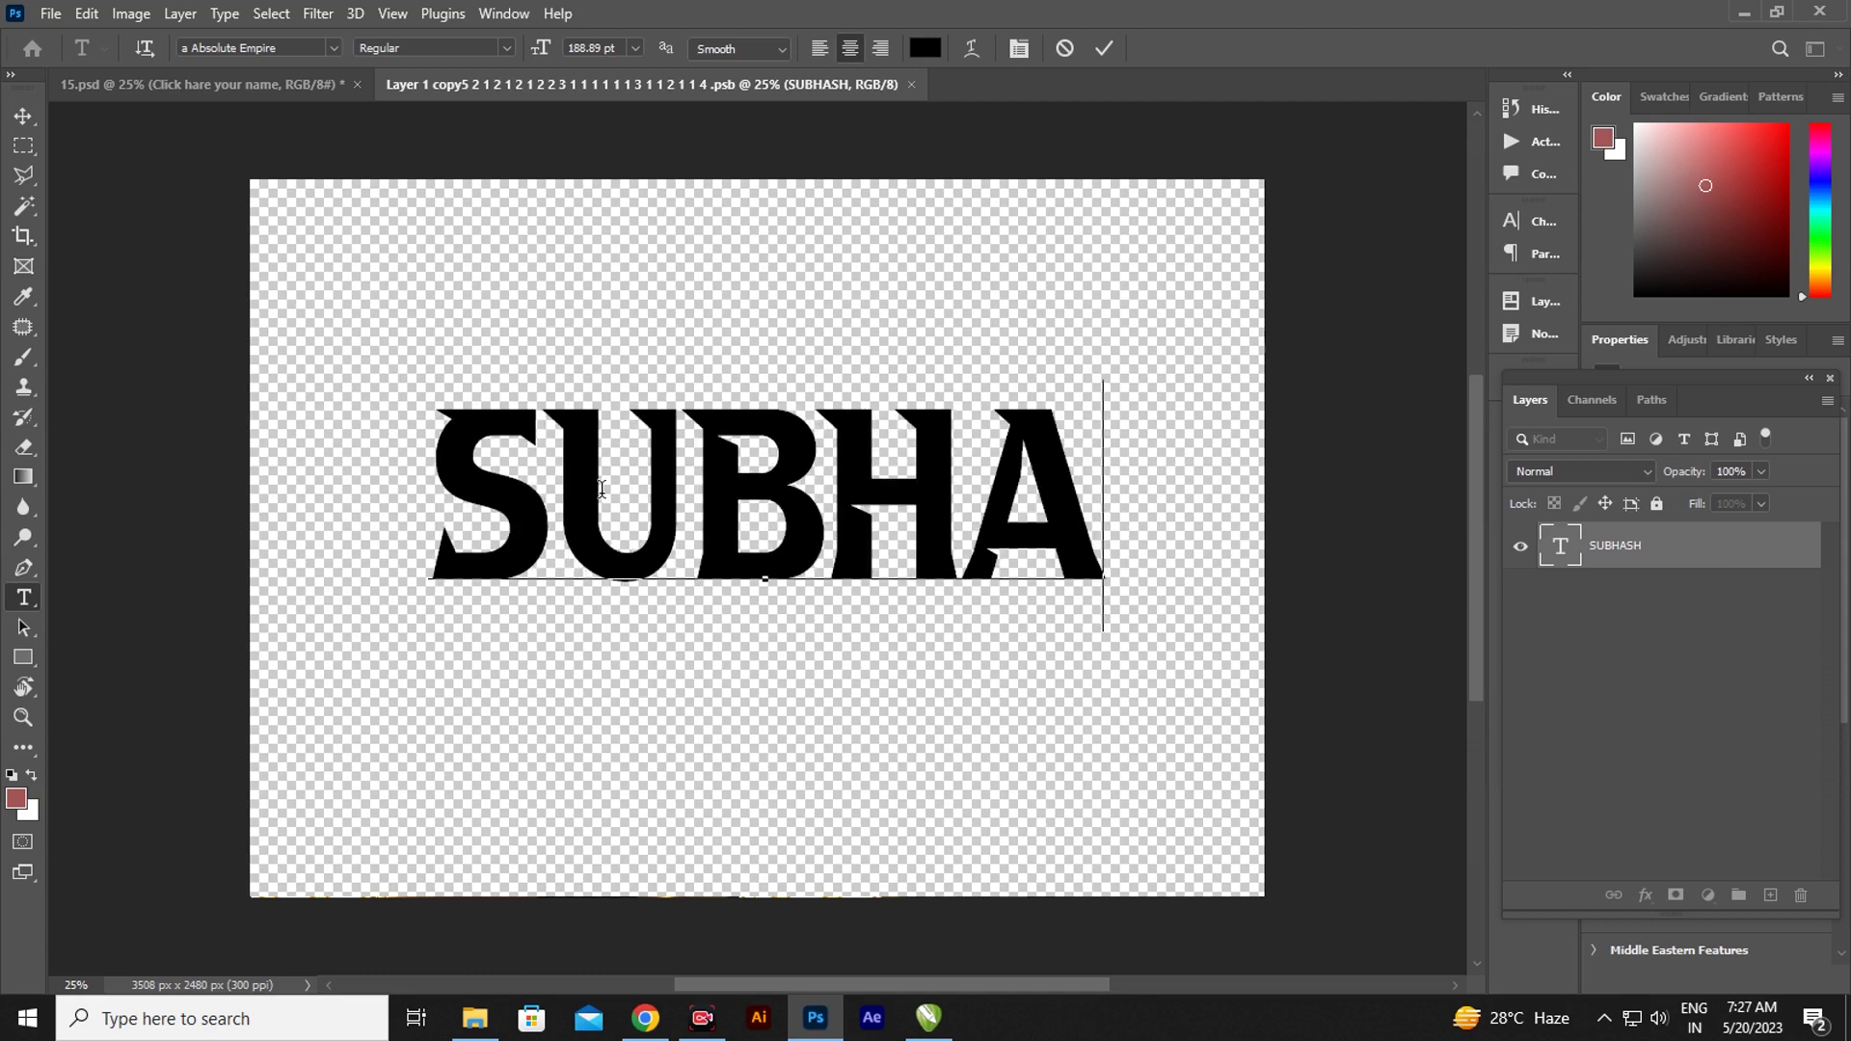
{"action": "type", "text": "SH"}
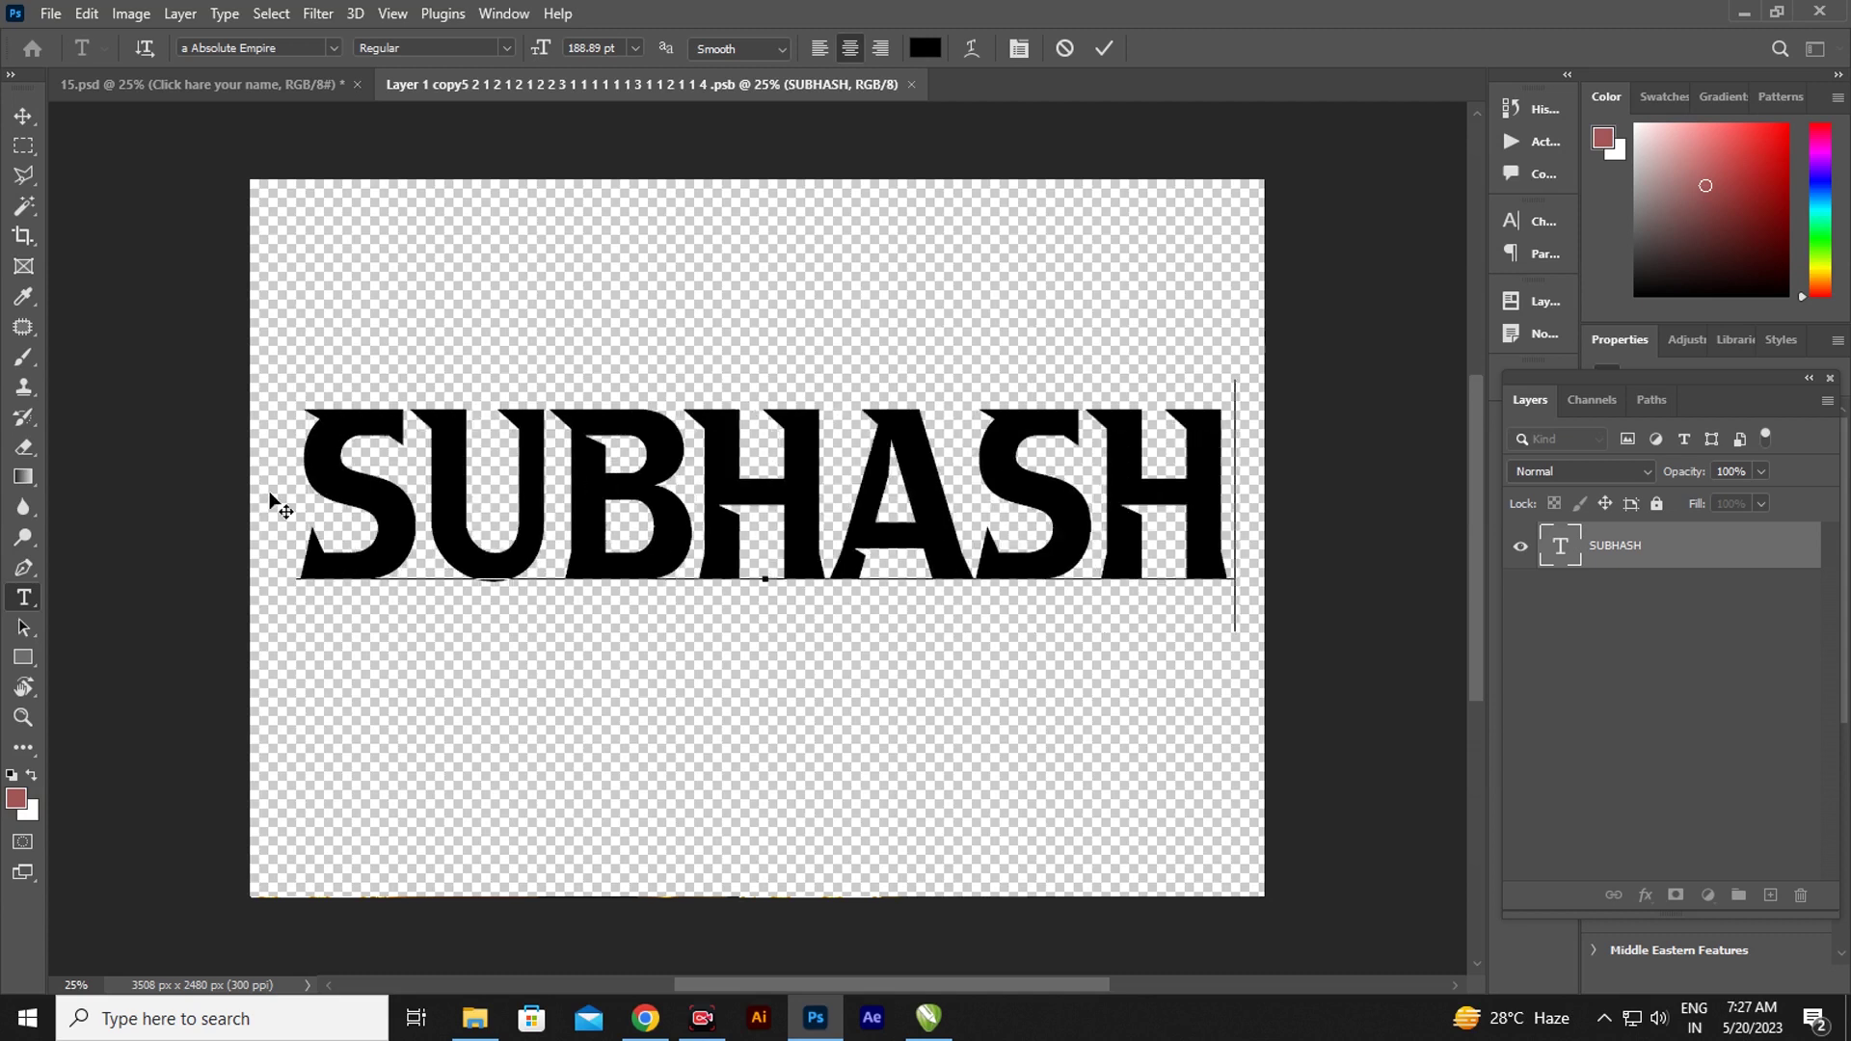
{"action": "left_click", "coordinate": [23, 118]}
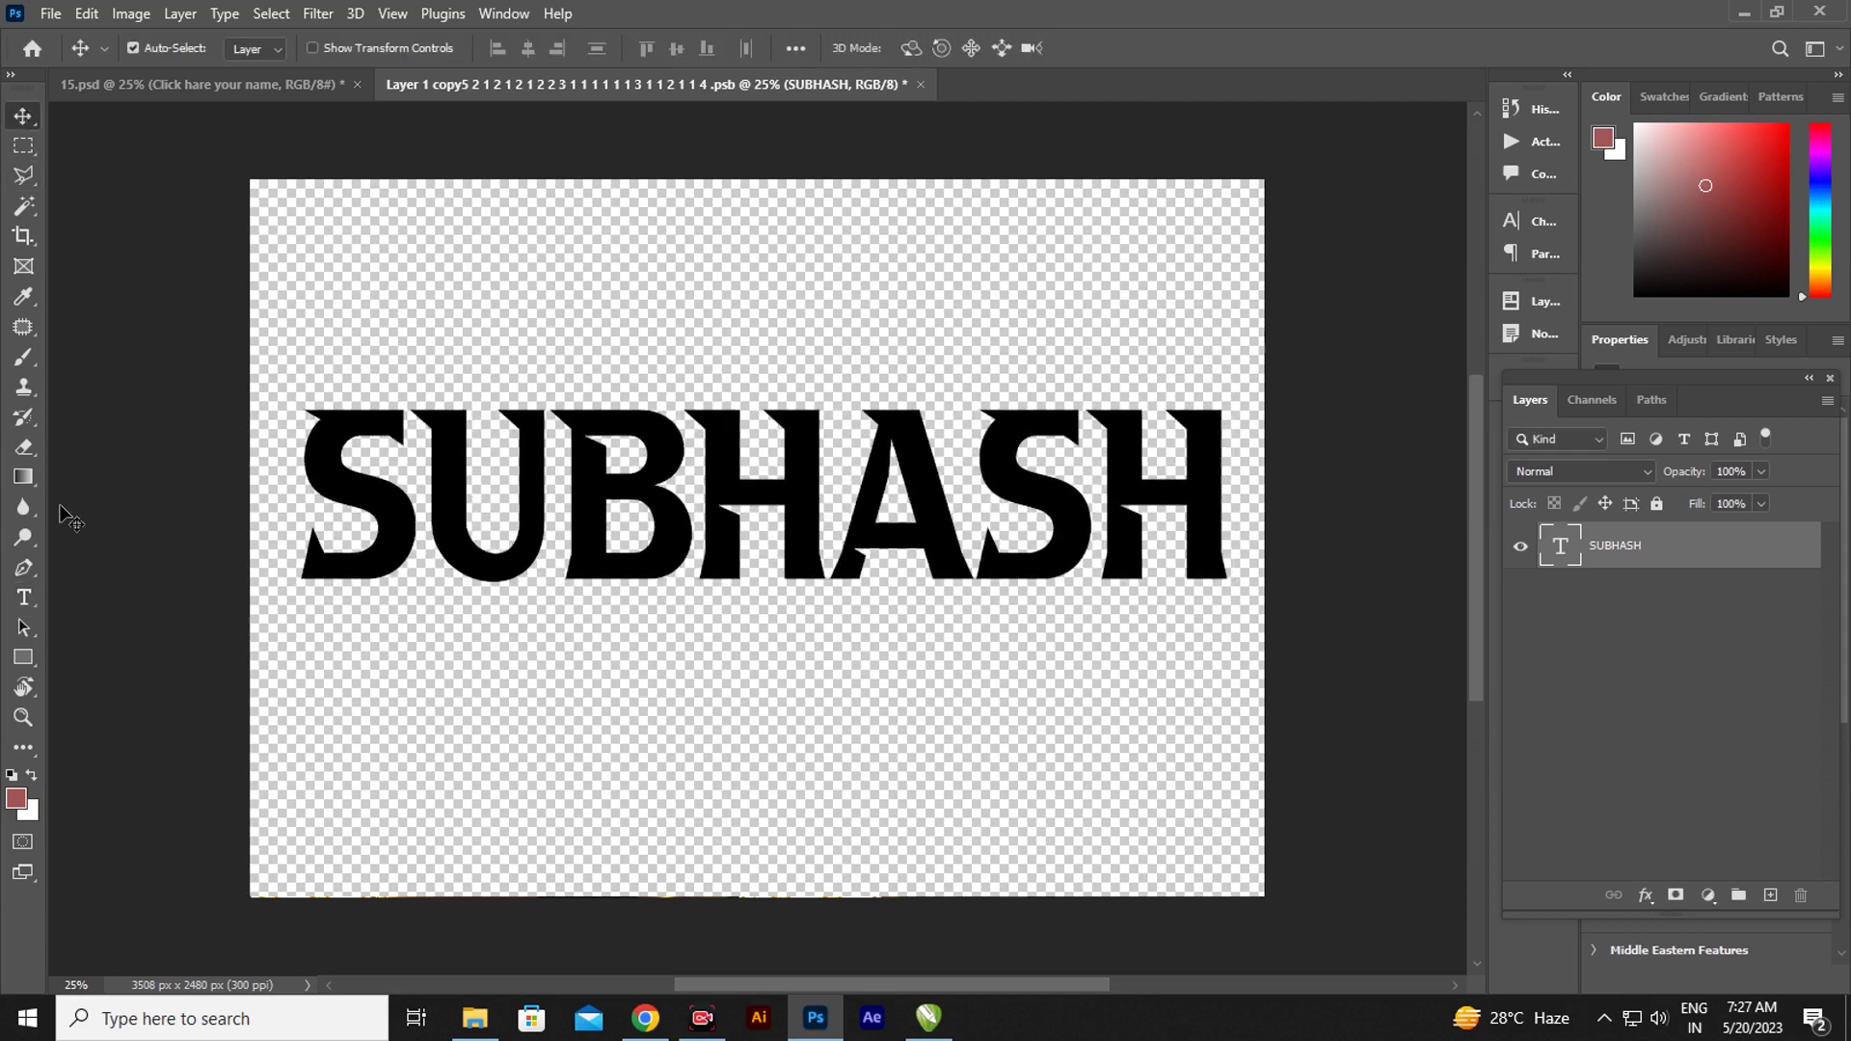
{"action": "left_click", "coordinate": [24, 598]}
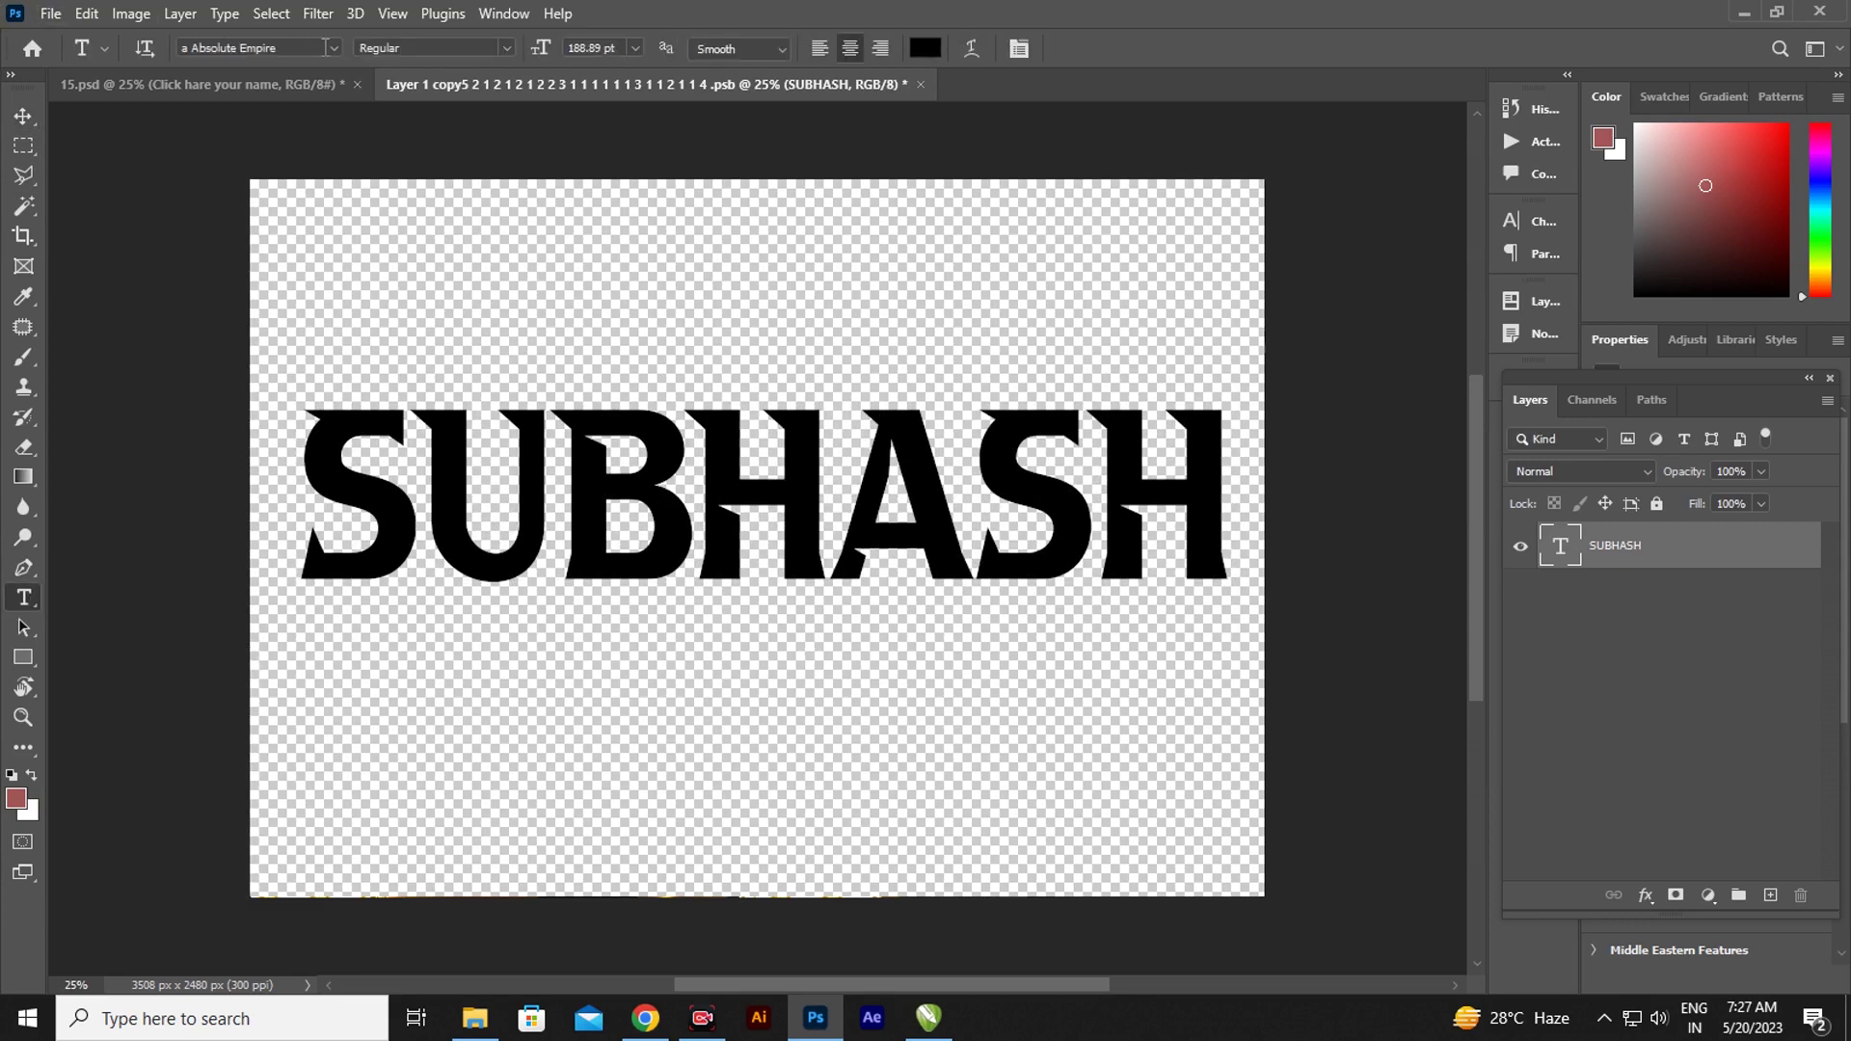
- Browse the font list and pick AmazObitaemOstrovFine for the SUBHASH text
{"action": "left_click", "coordinate": [335, 48]}
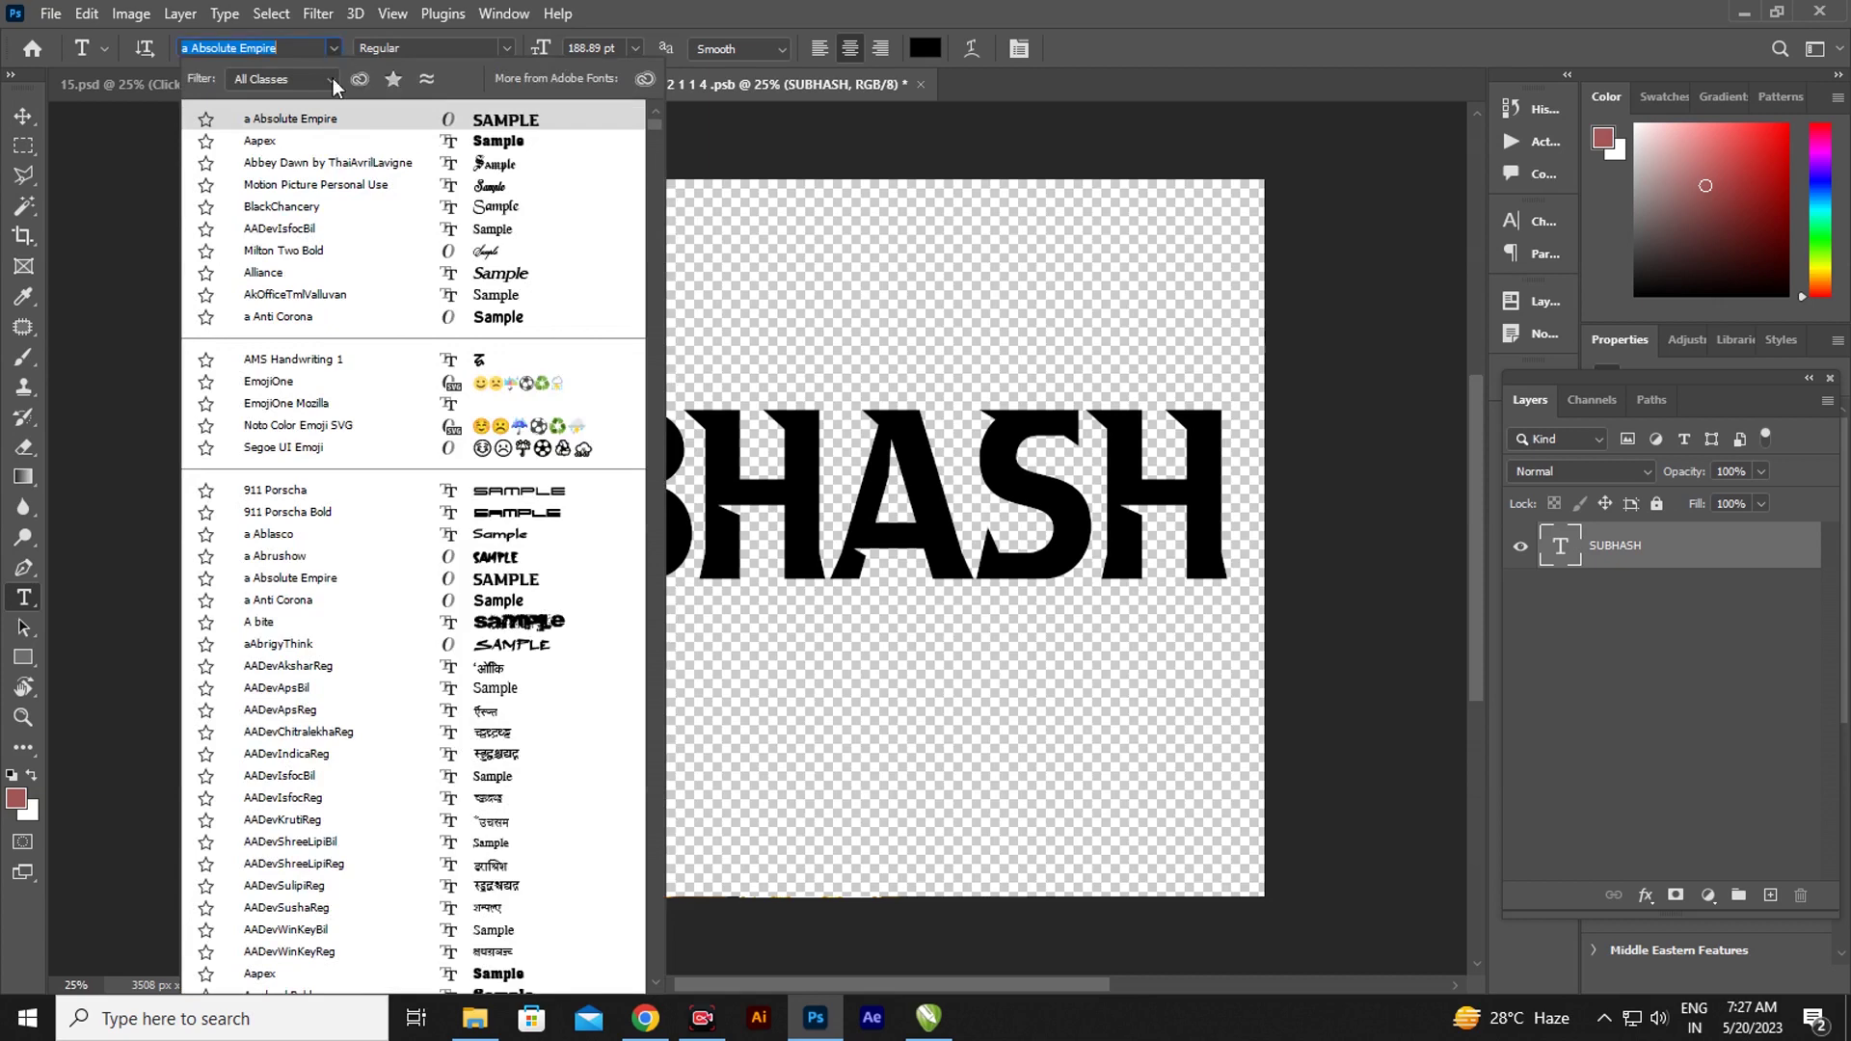
{"action": "key", "text": "Down"}
{"action": "scroll", "coordinate": [534, 524], "scroll_direction": "down", "scroll_amount": 1}
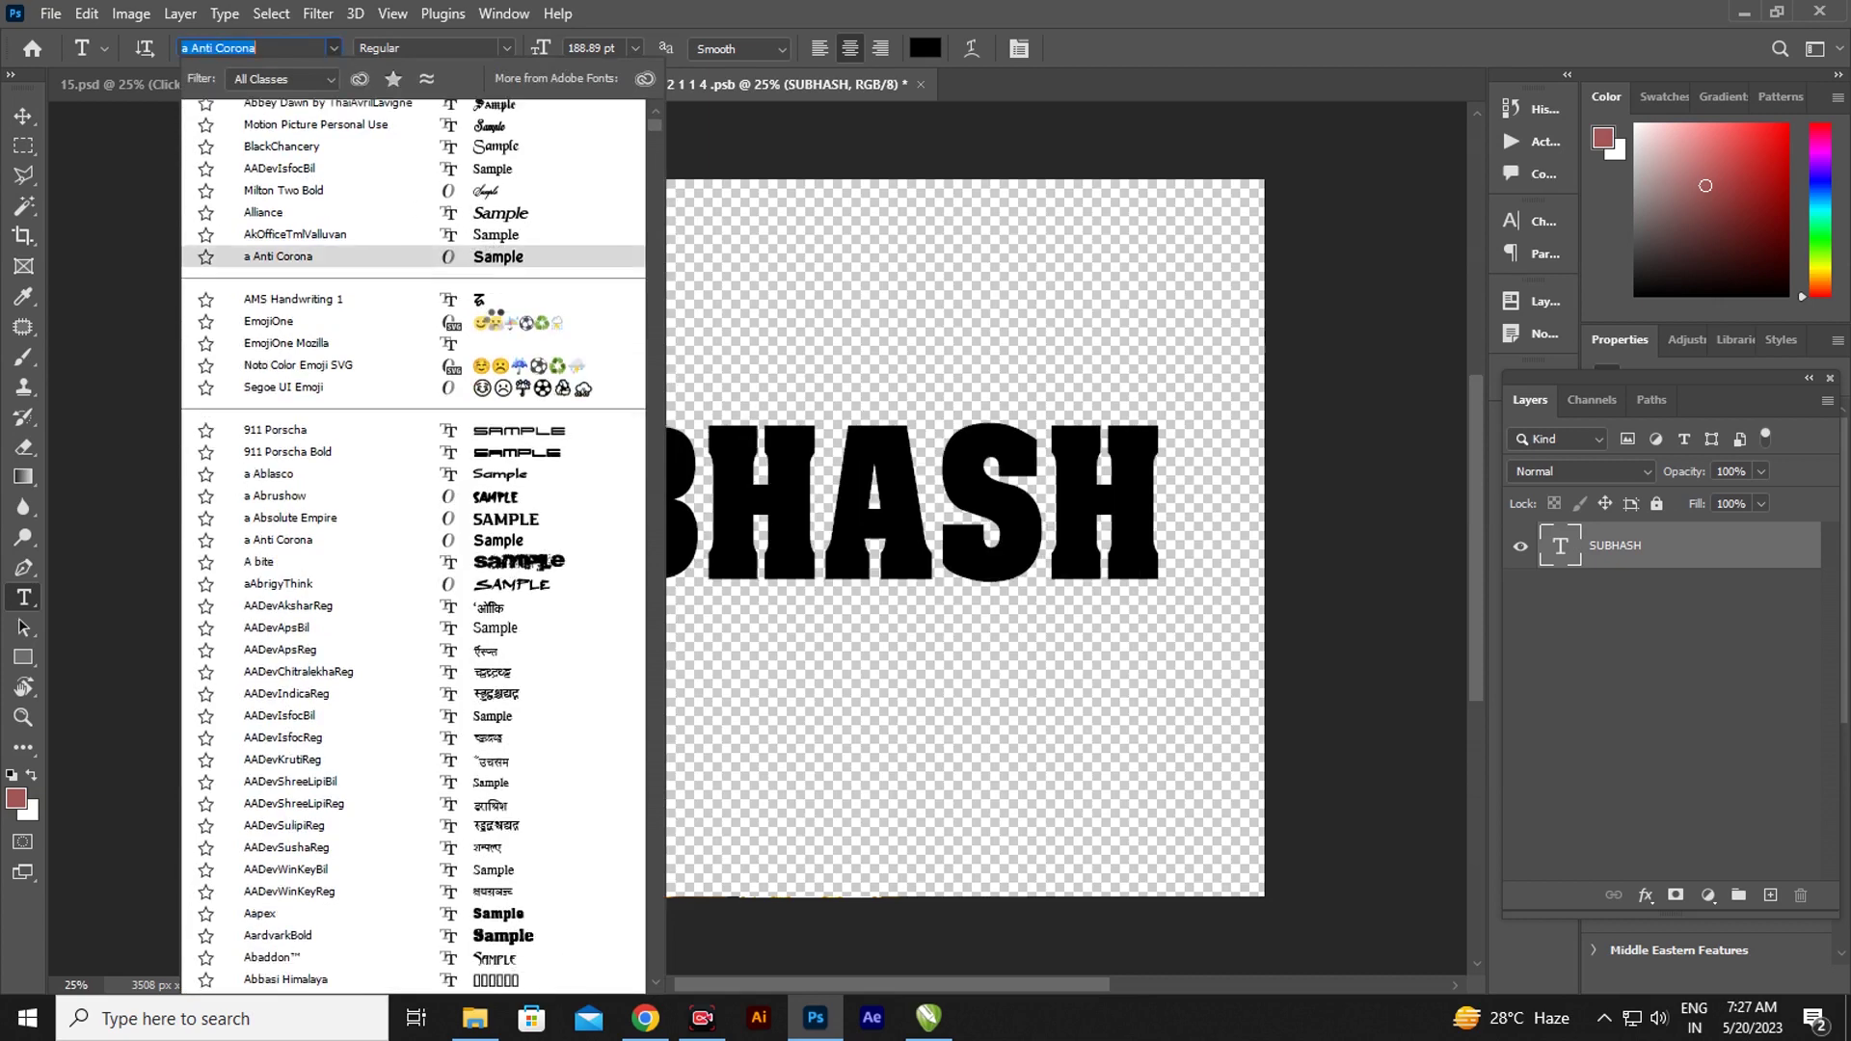
{"action": "scroll", "coordinate": [534, 523], "scroll_direction": "down", "scroll_amount": 2}
{"action": "scroll", "coordinate": [535, 523], "scroll_direction": "down", "scroll_amount": 5}
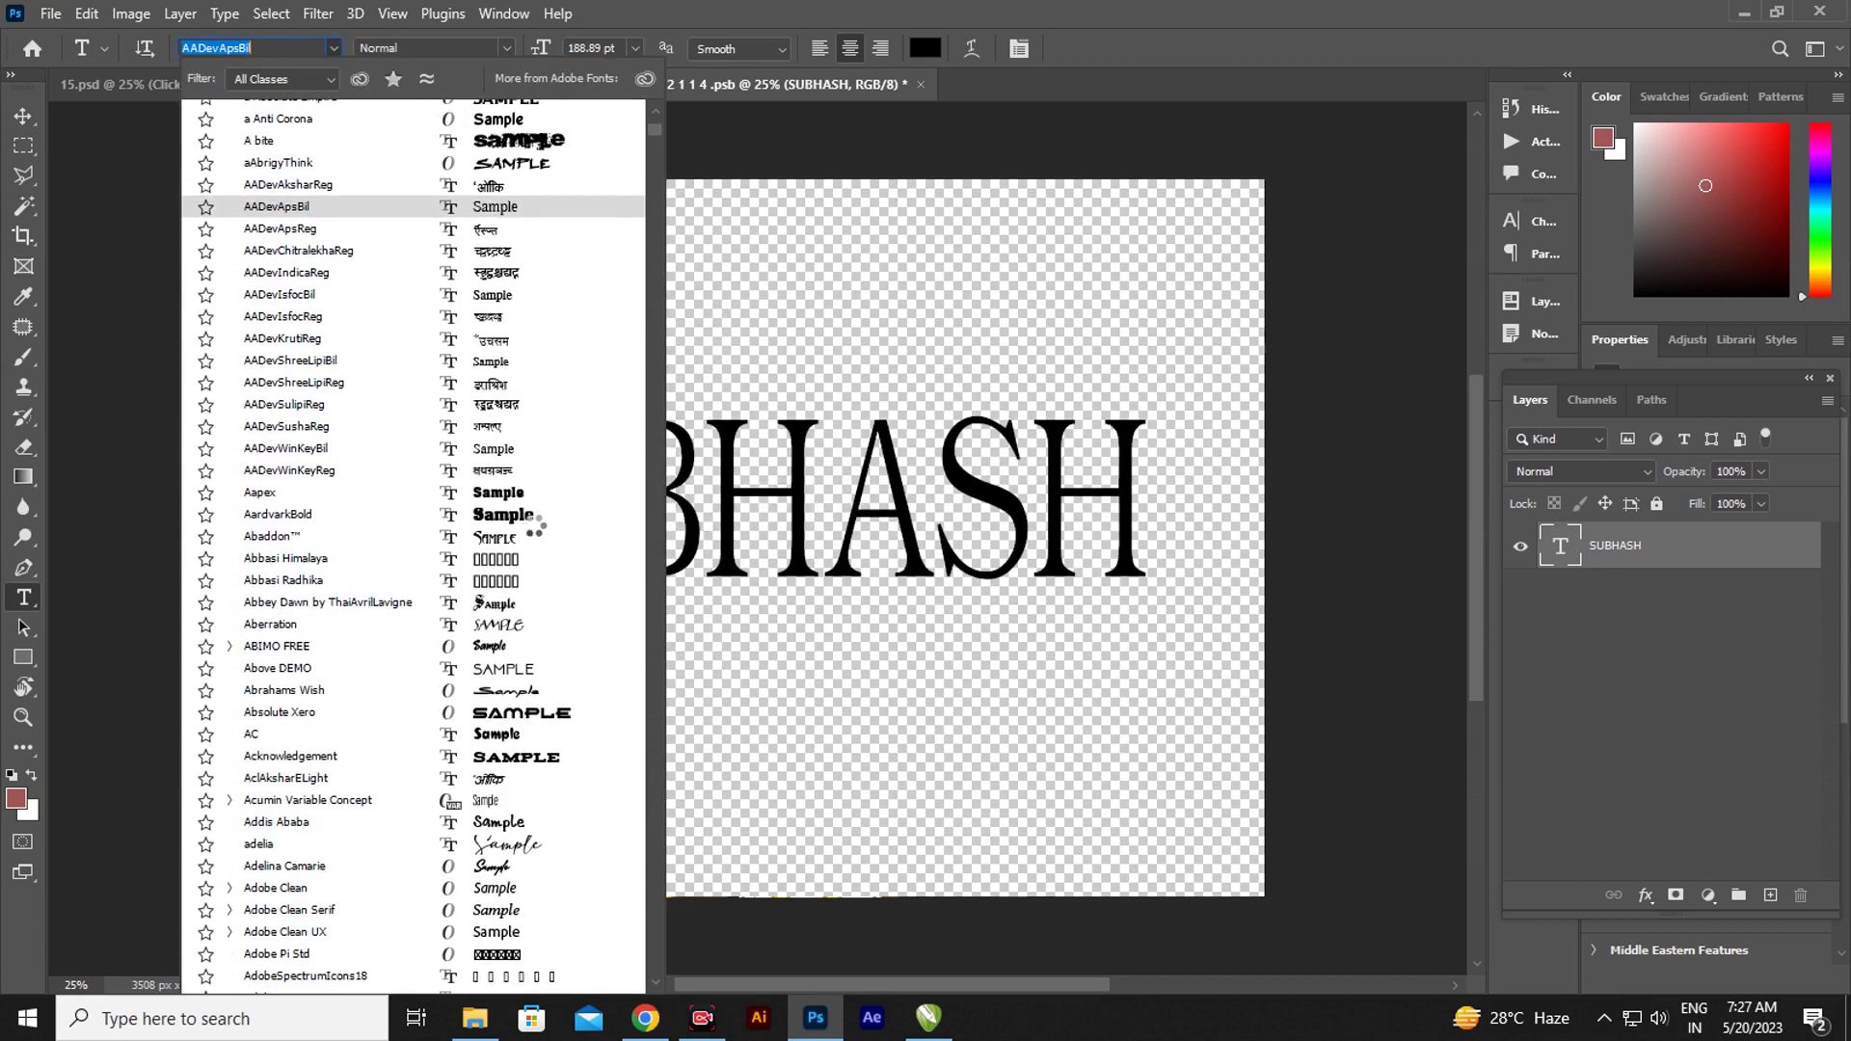
{"action": "scroll", "coordinate": [535, 526], "scroll_direction": "down", "scroll_amount": 3}
{"action": "scroll", "coordinate": [535, 526], "scroll_direction": "down", "scroll_amount": 2}
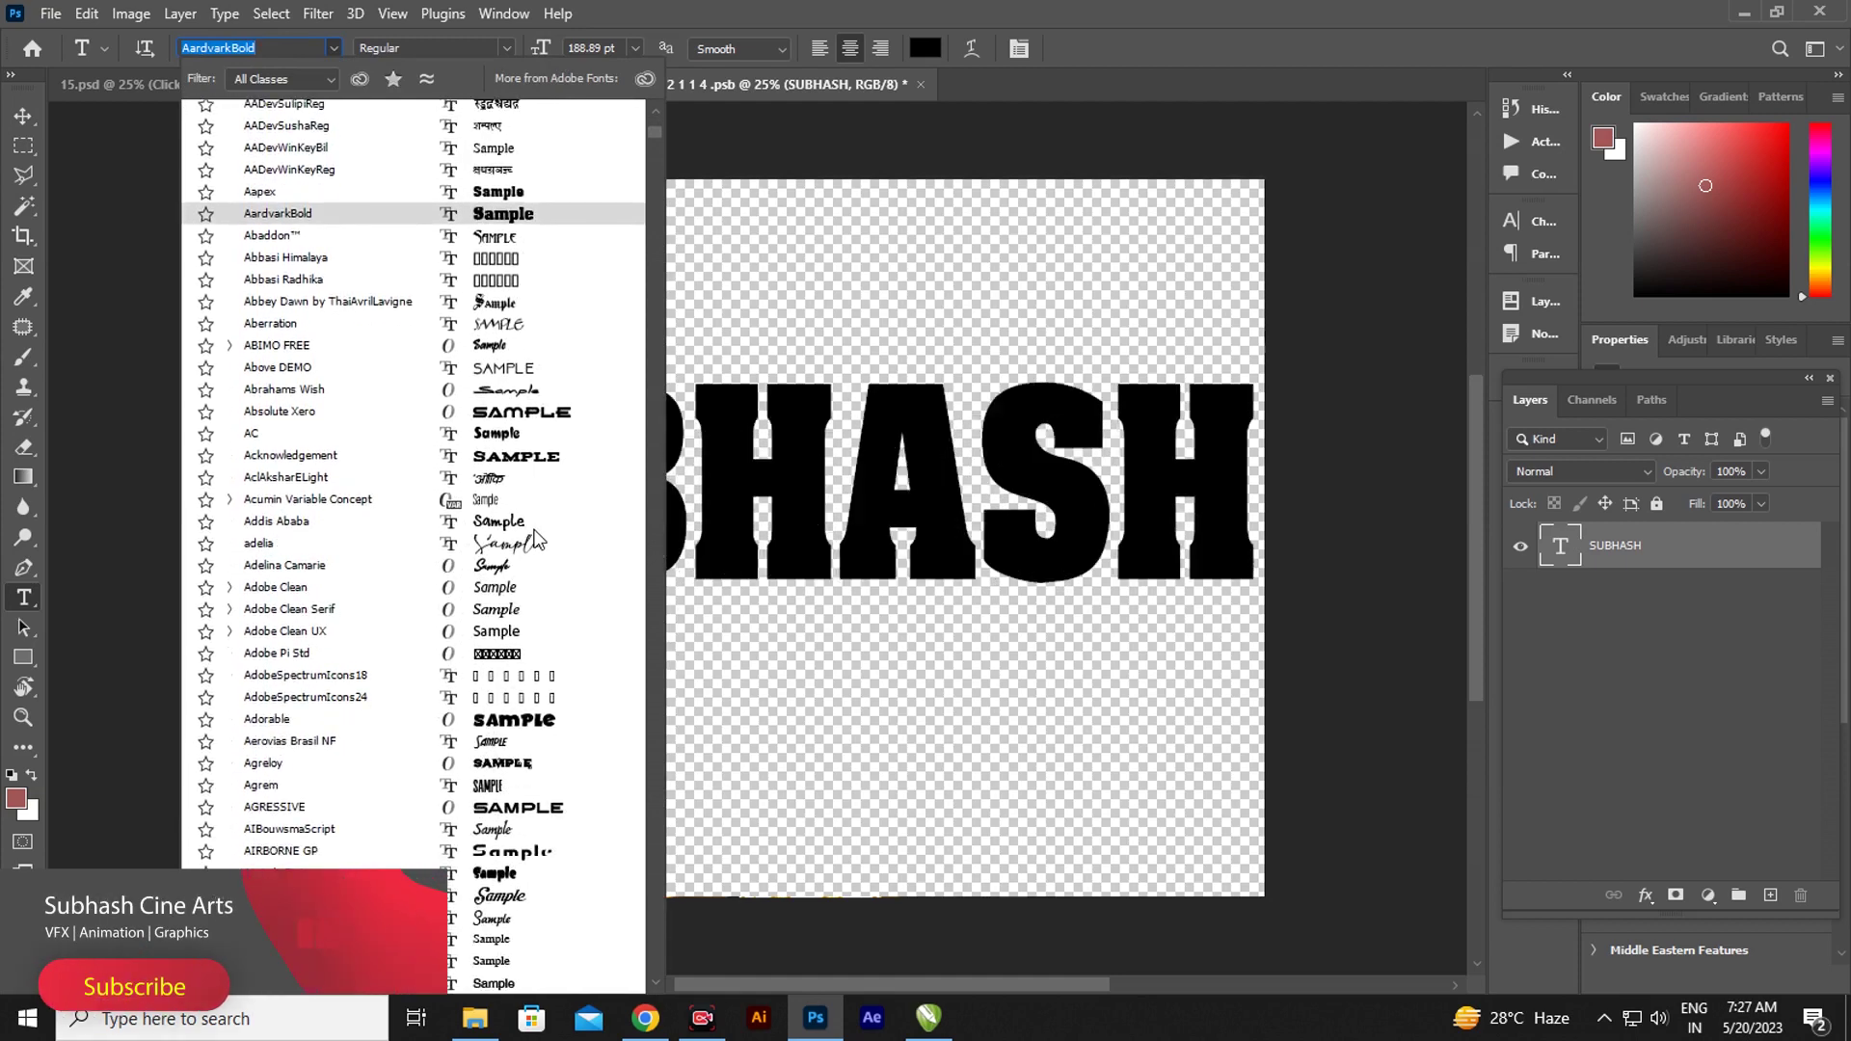
{"action": "scroll", "coordinate": [535, 526], "scroll_direction": "down", "scroll_amount": 3}
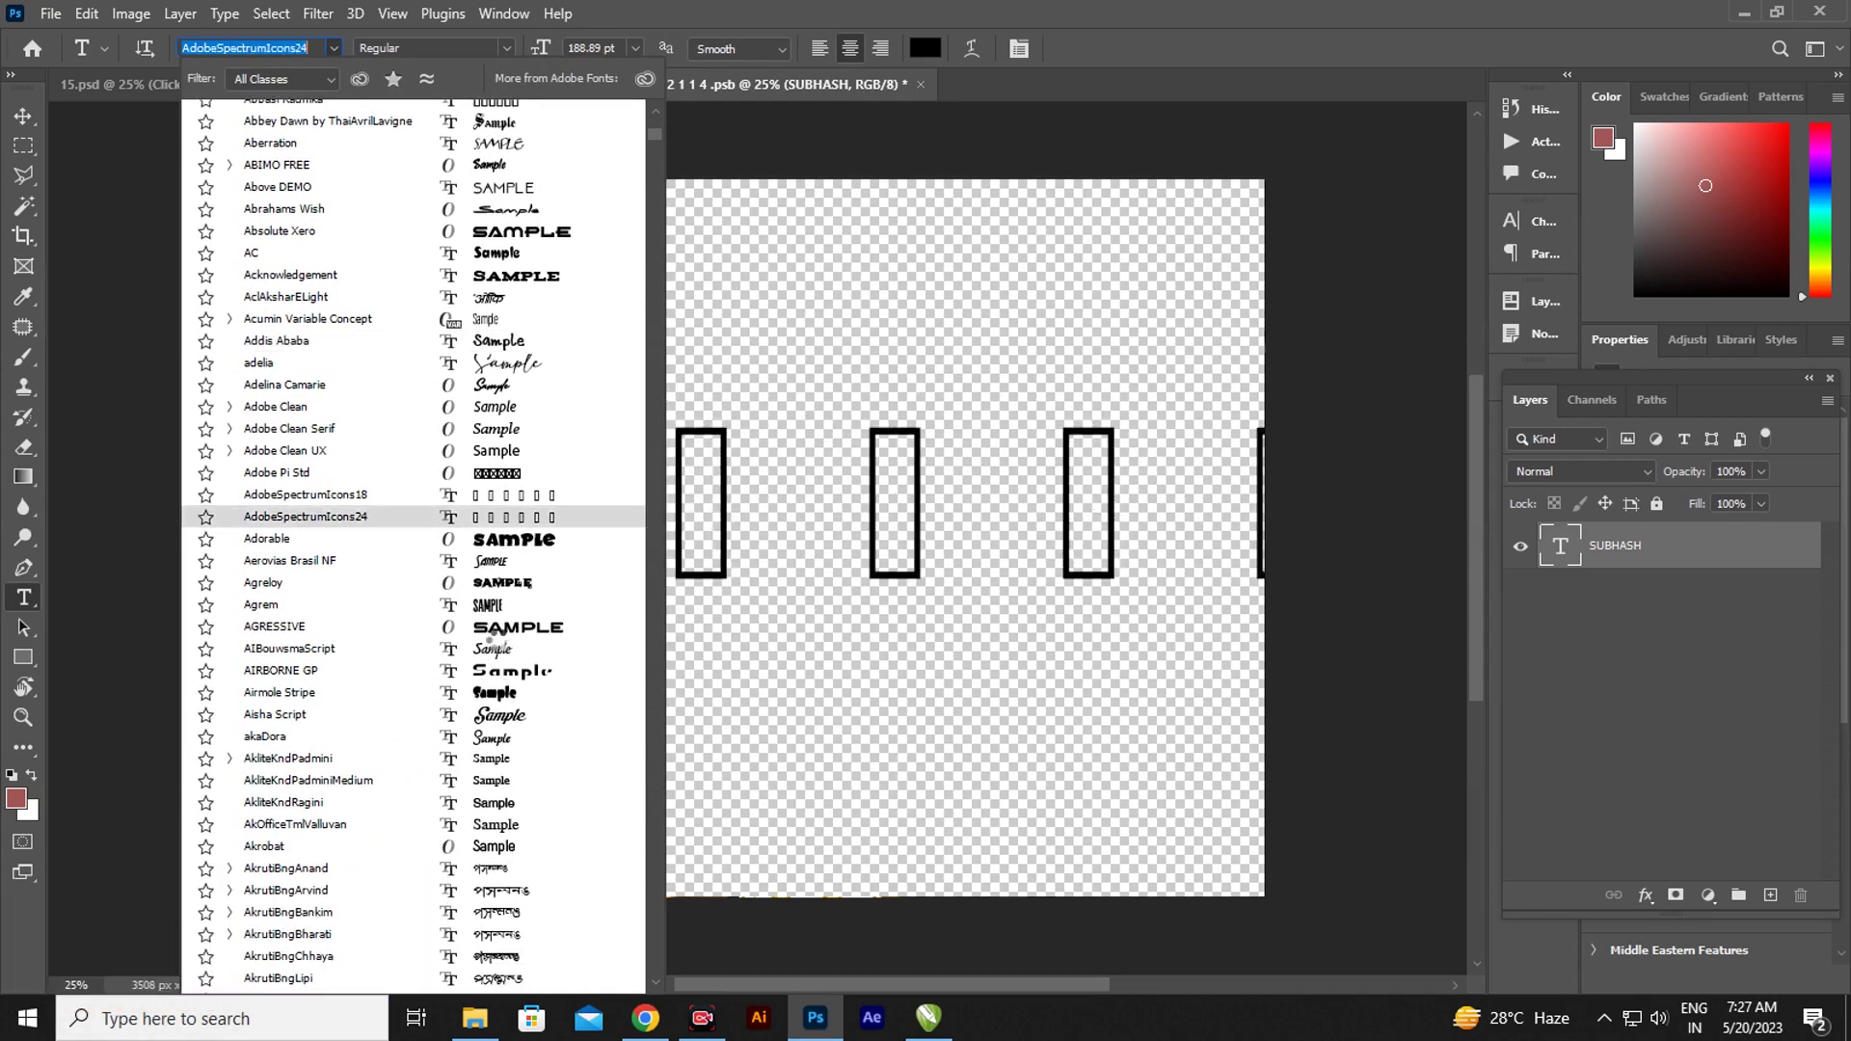
{"action": "scroll", "coordinate": [495, 636], "scroll_direction": "down", "scroll_amount": 3}
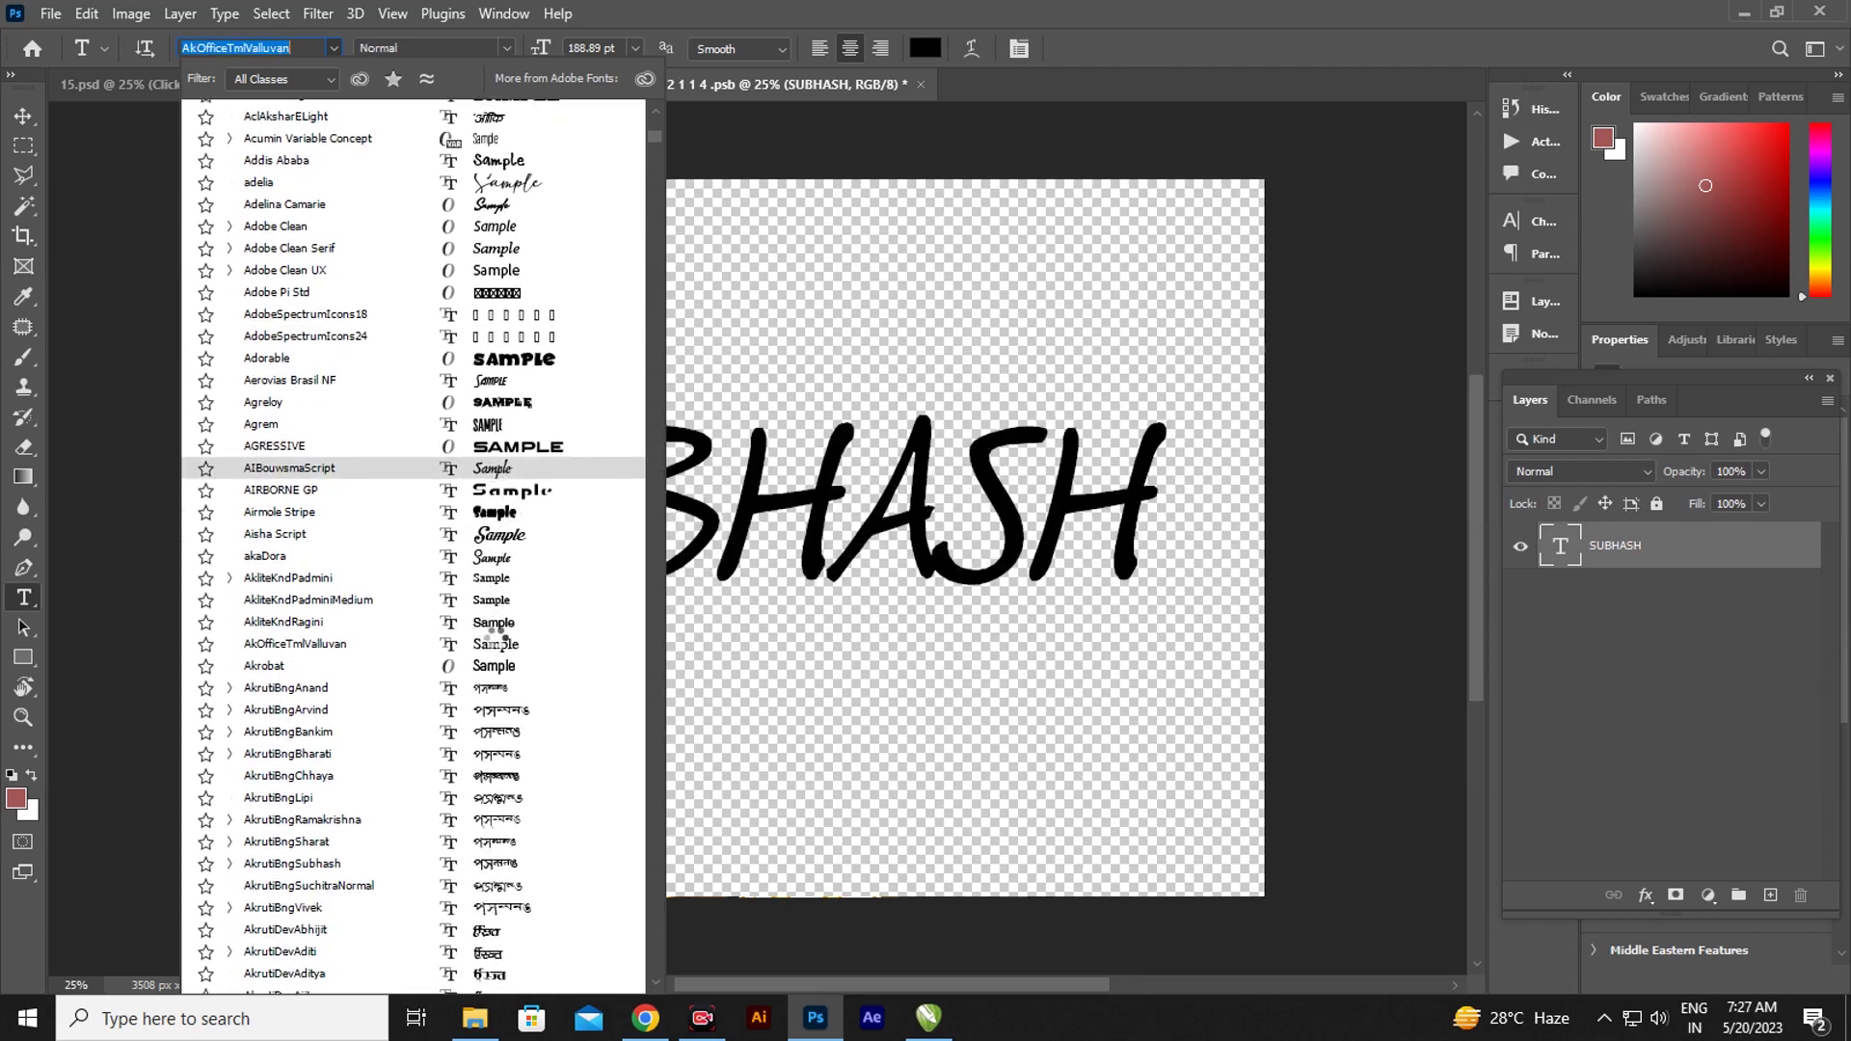
{"action": "scroll", "coordinate": [496, 636], "scroll_direction": "down", "scroll_amount": 5}
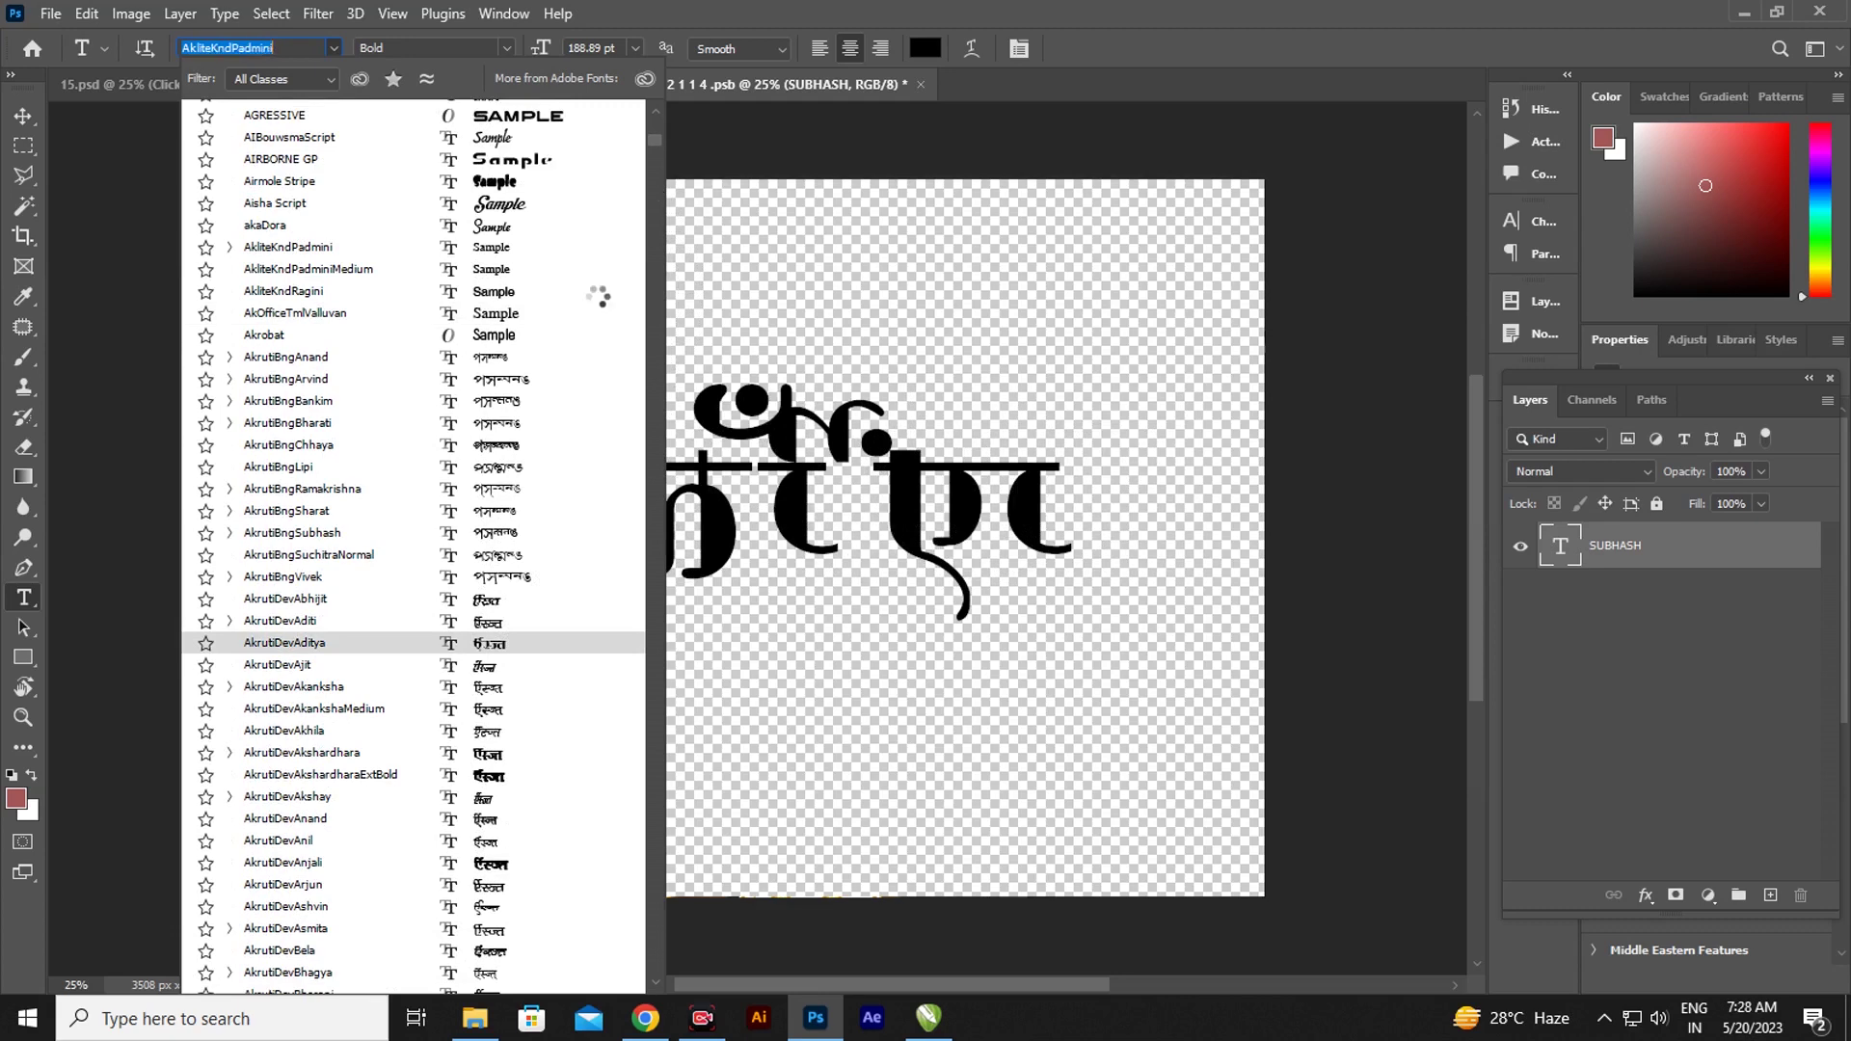
{"action": "scroll", "coordinate": [598, 461], "scroll_direction": "down", "scroll_amount": 3}
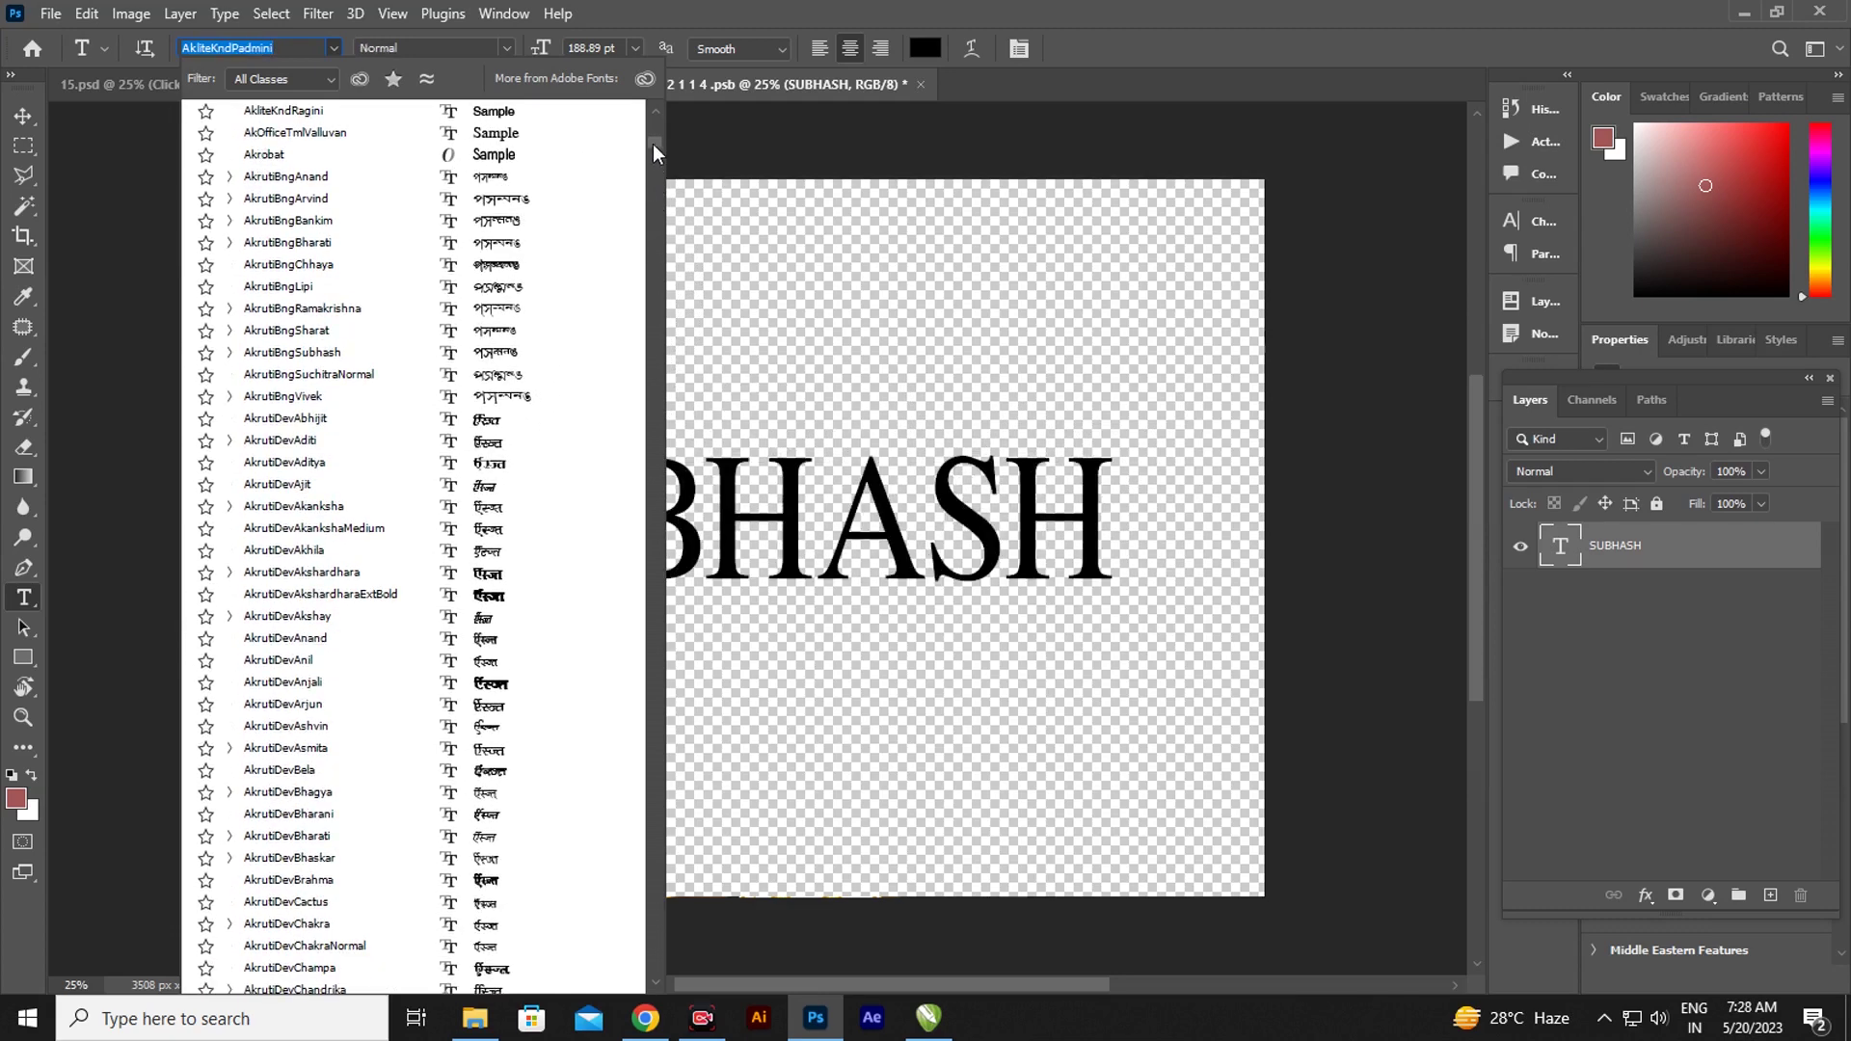
{"action": "left_click_drag", "start_coordinate": [655, 144], "coordinate": [655, 220]}
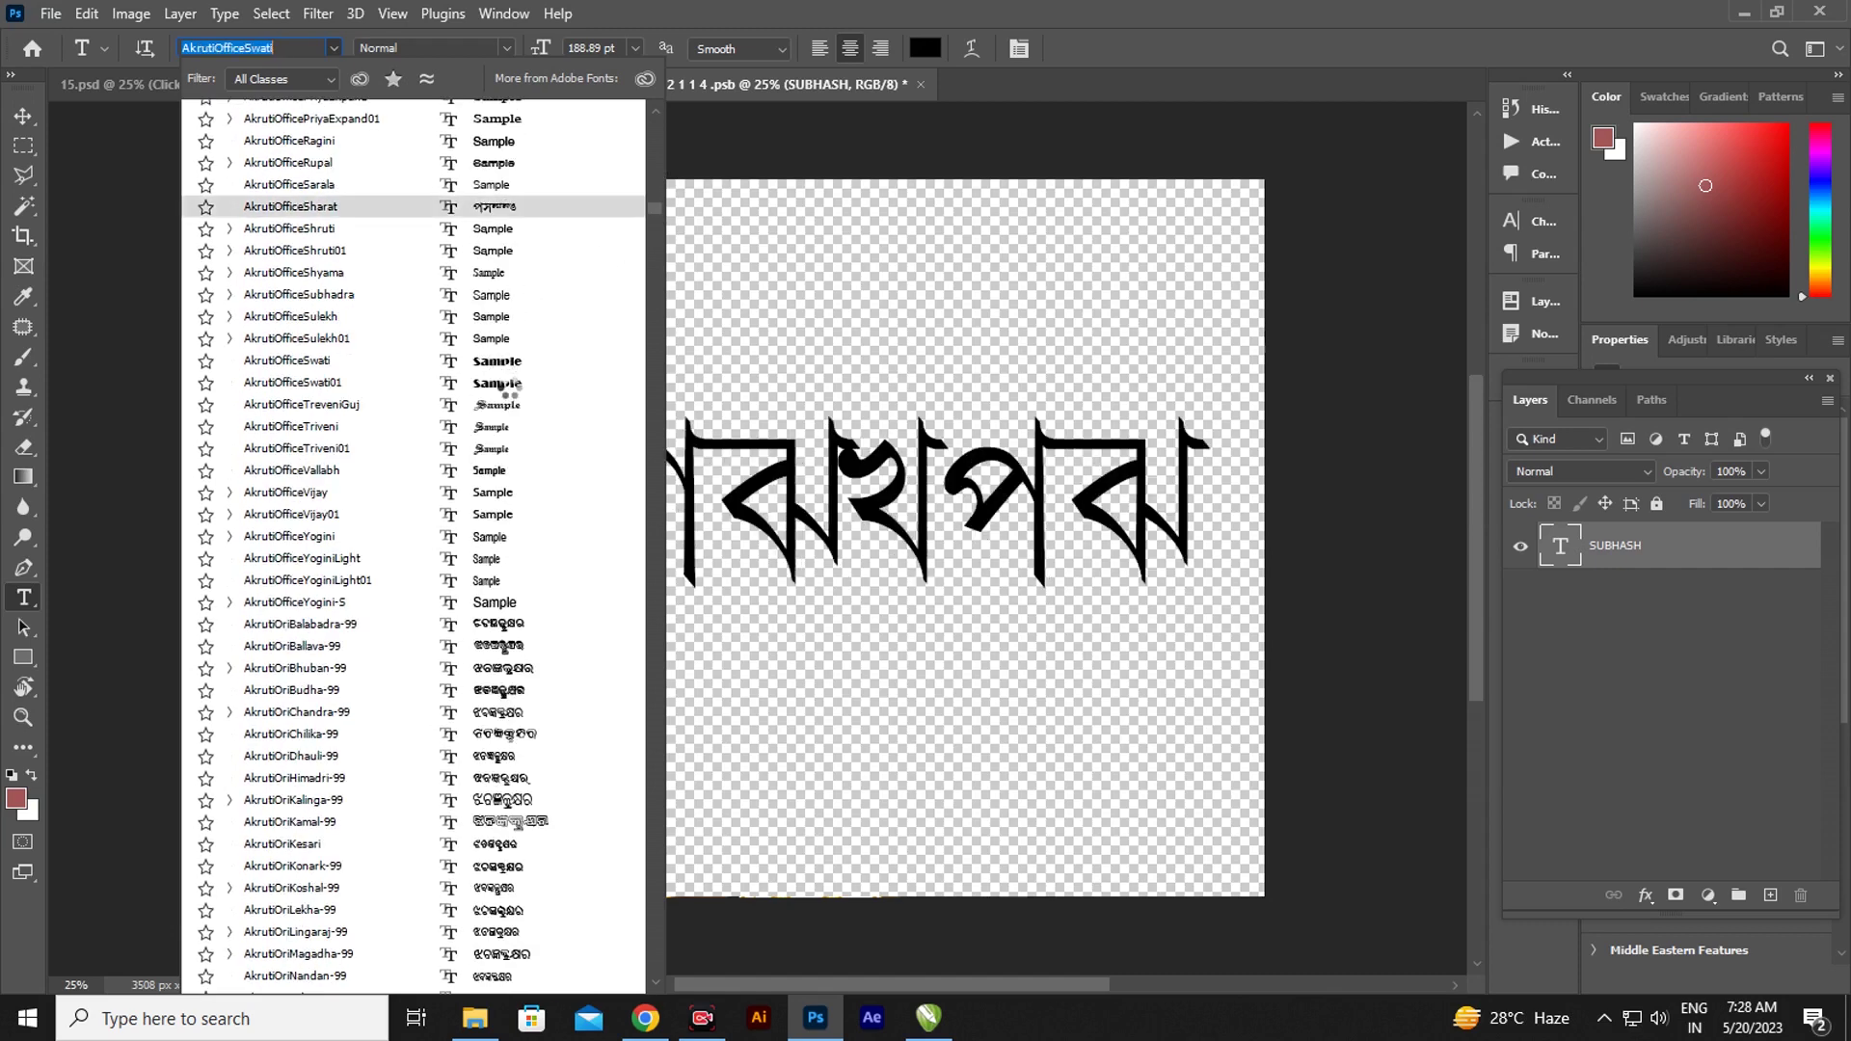
{"action": "scroll", "coordinate": [540, 579], "scroll_direction": "down", "scroll_amount": 3}
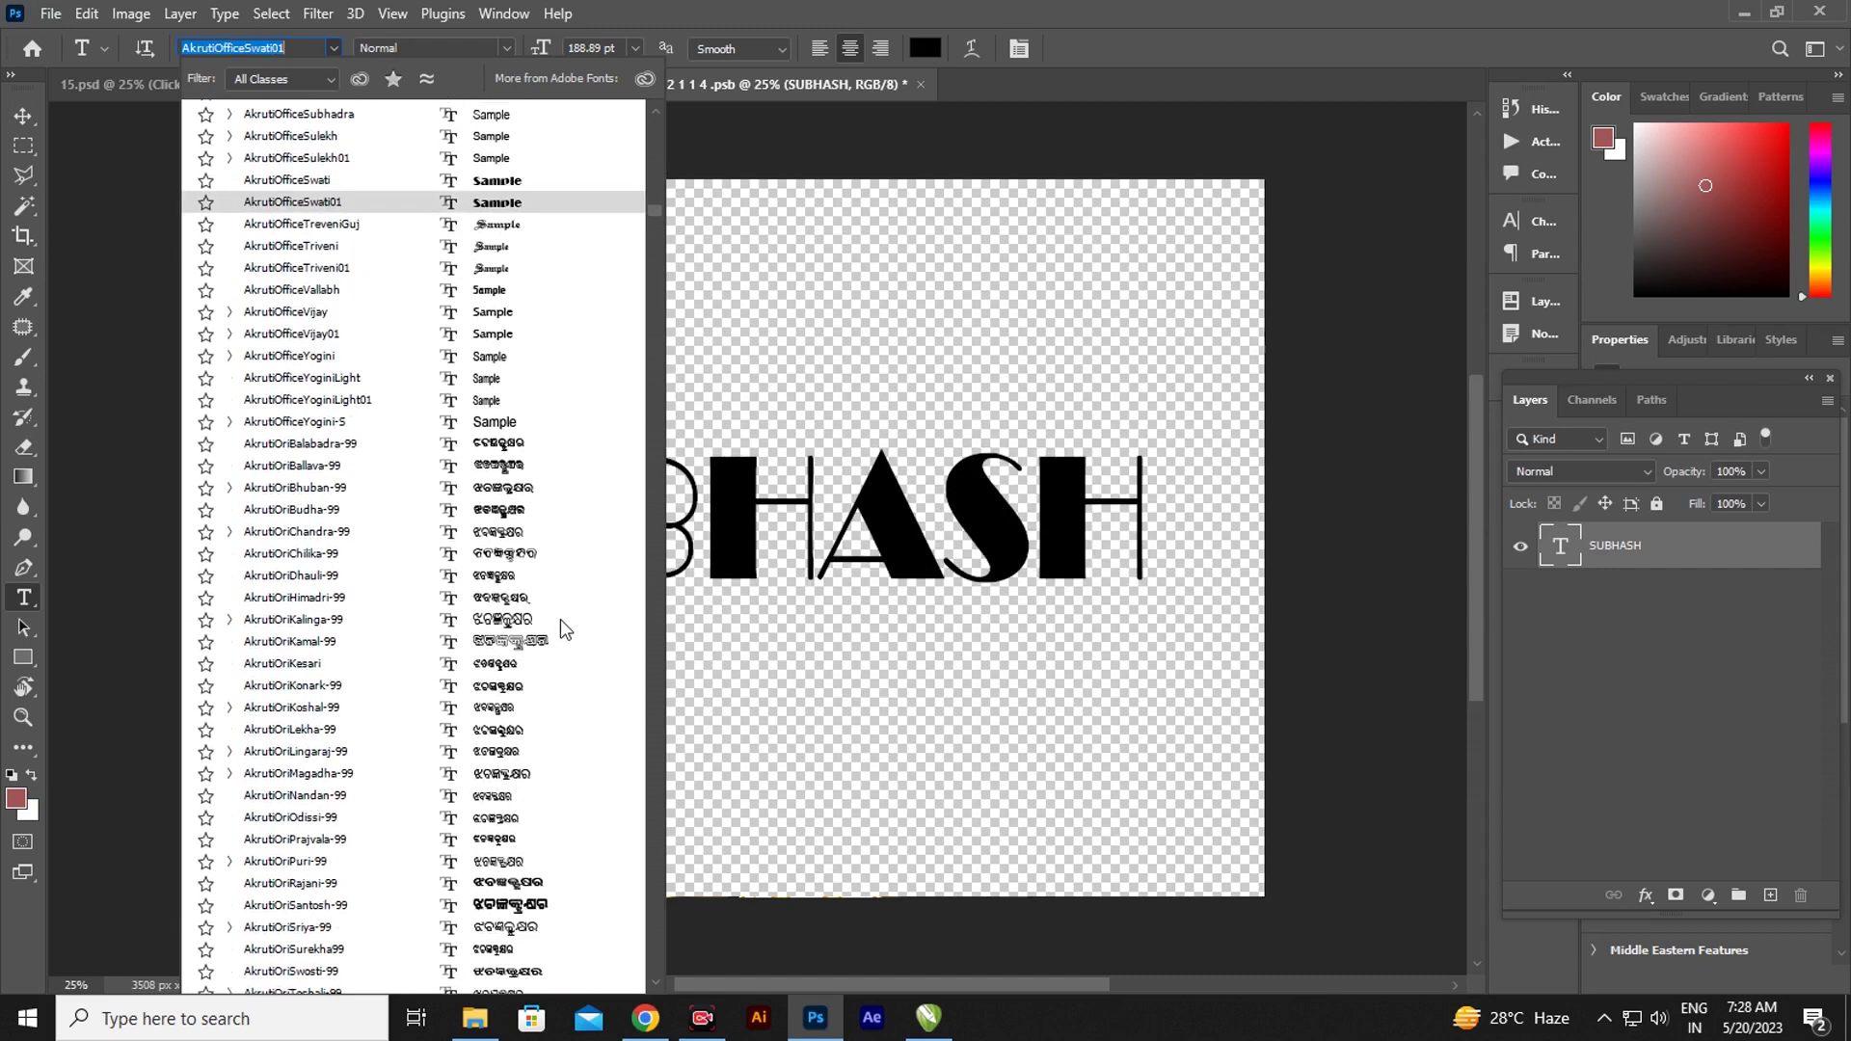
{"action": "scroll", "coordinate": [559, 665], "scroll_direction": "down", "scroll_amount": 5}
{"action": "scroll", "coordinate": [567, 691], "scroll_direction": "down", "scroll_amount": 5}
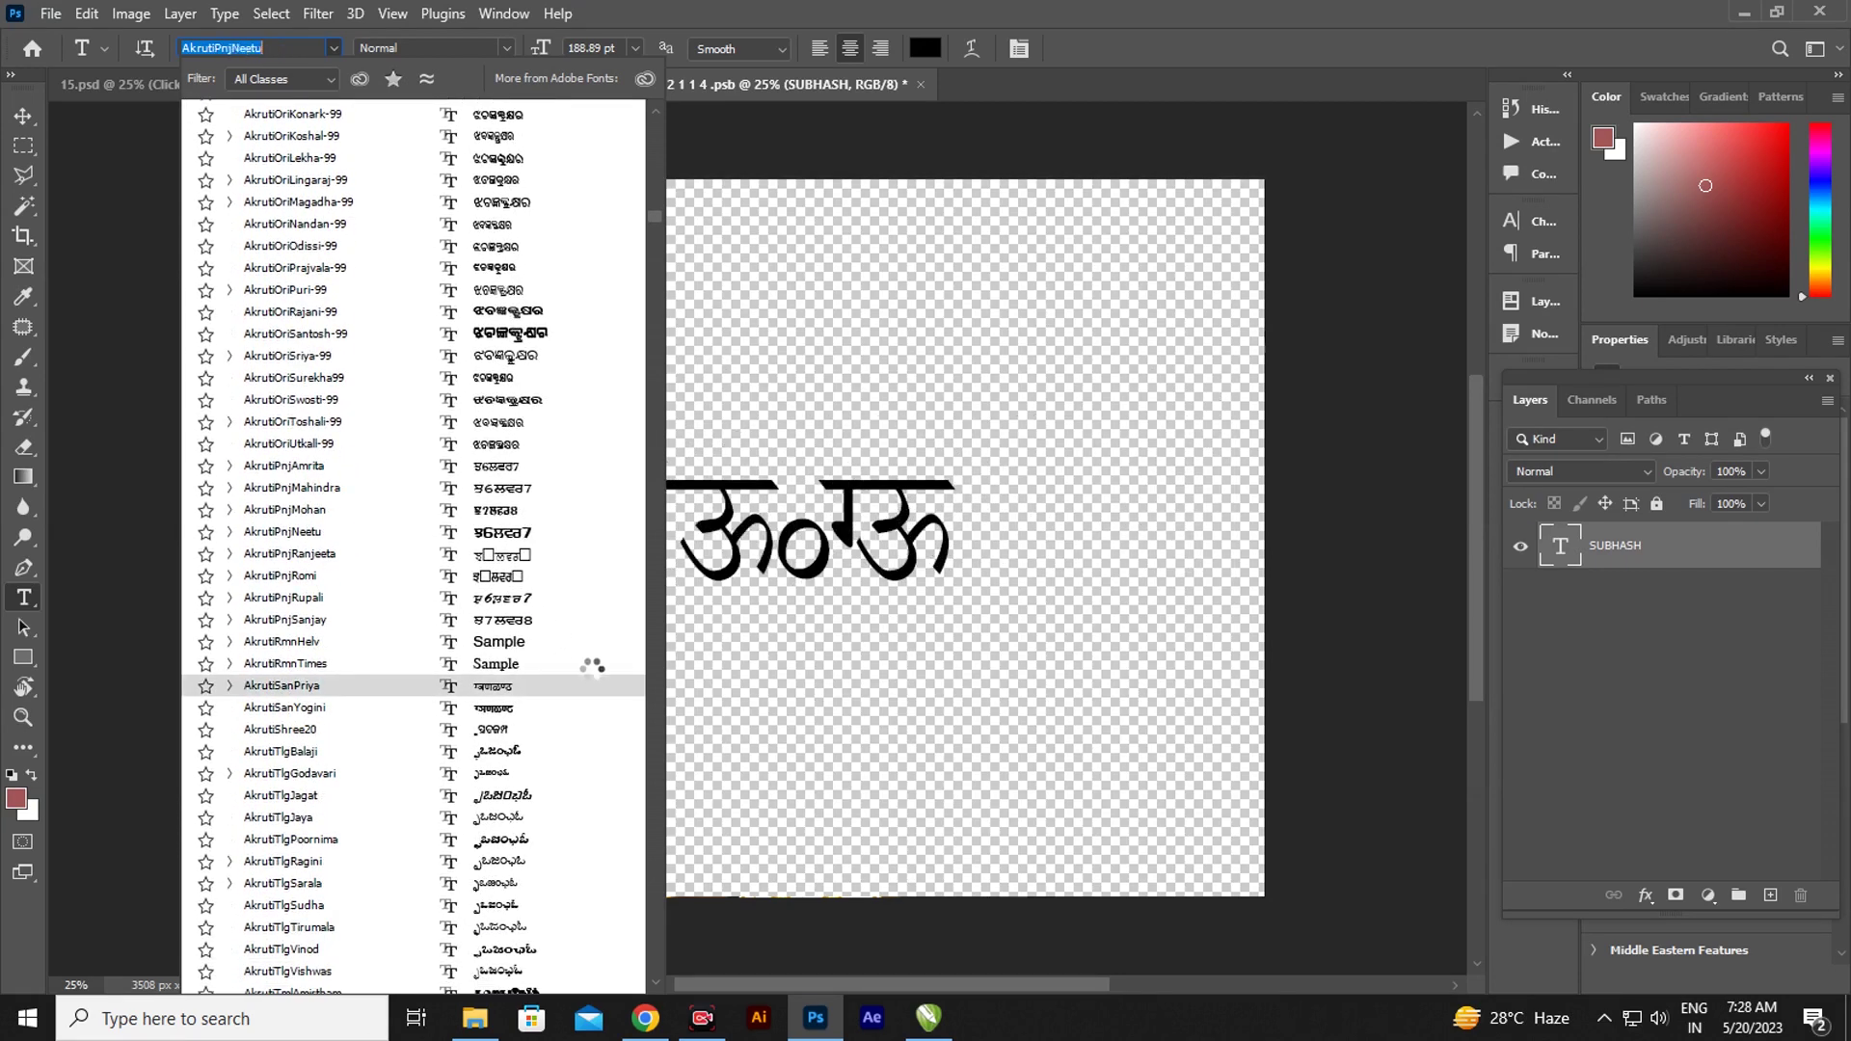
{"action": "scroll", "coordinate": [591, 675], "scroll_direction": "down", "scroll_amount": 1}
{"action": "scroll", "coordinate": [594, 821], "scroll_direction": "down", "scroll_amount": 5}
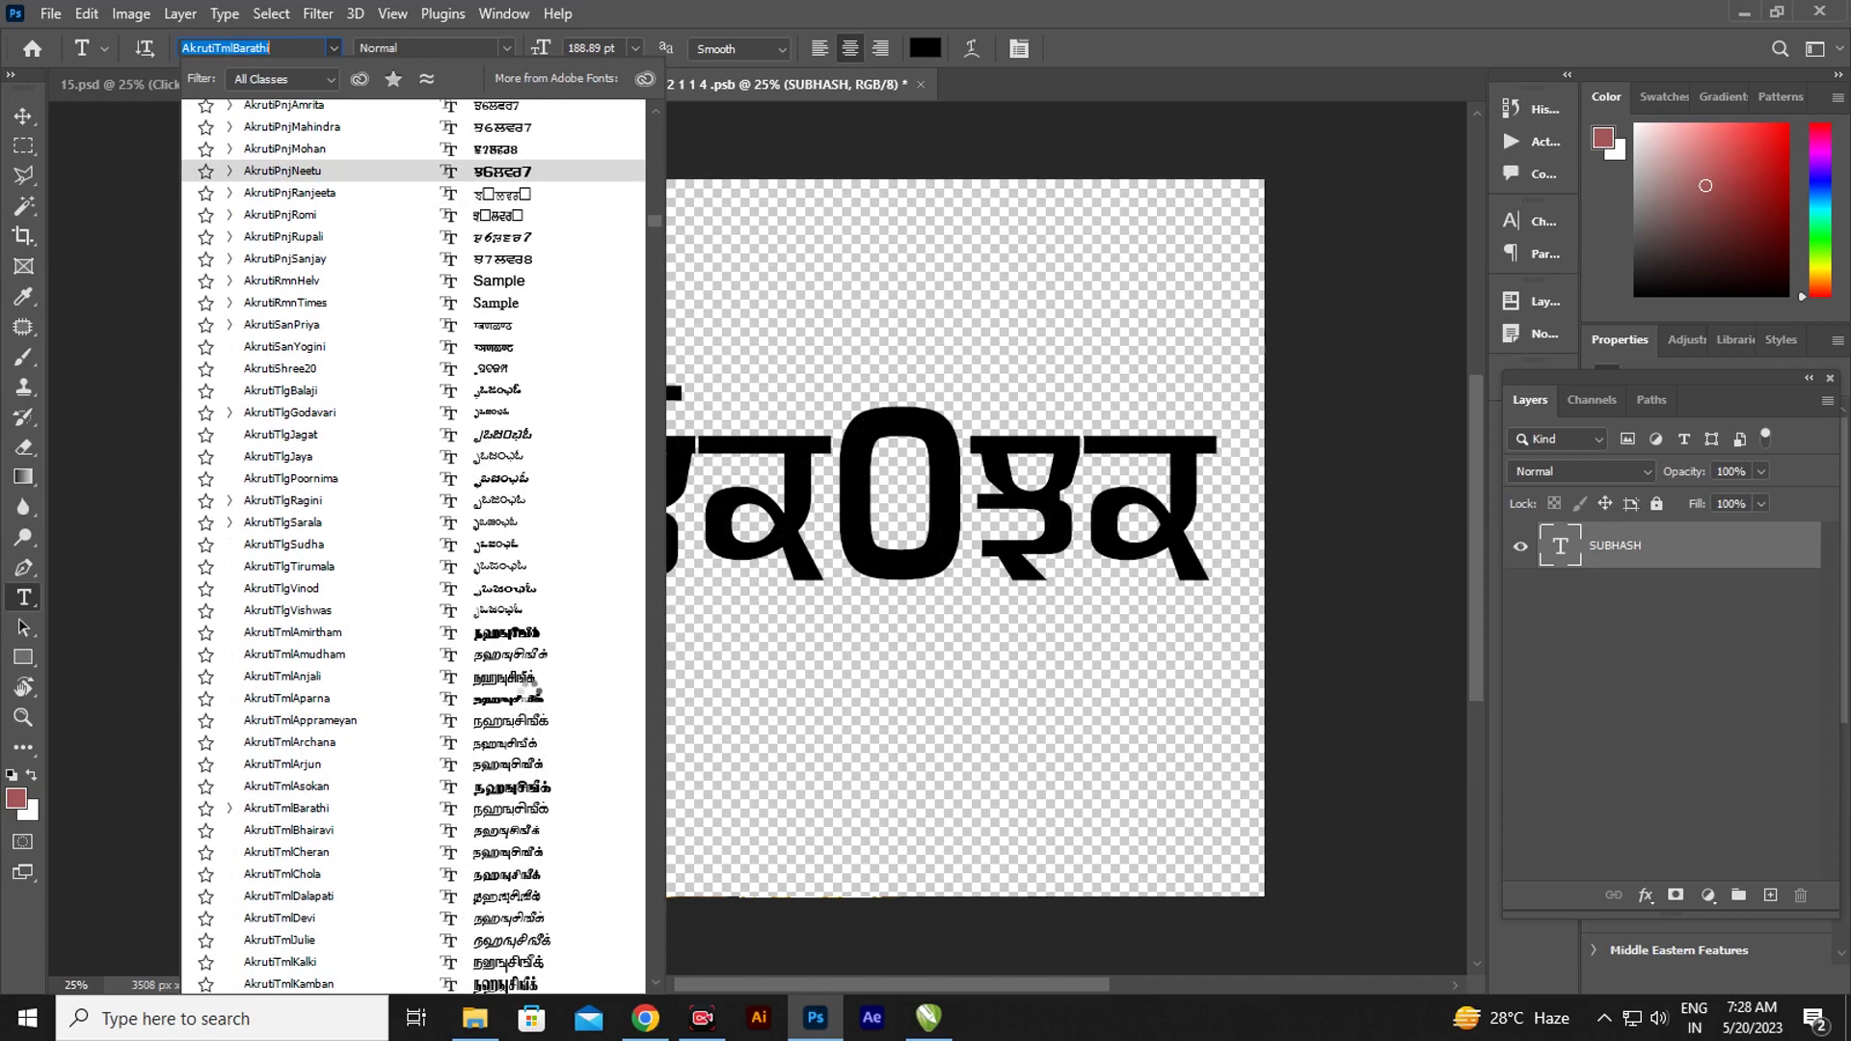
{"action": "scroll", "coordinate": [531, 694], "scroll_direction": "down", "scroll_amount": 3}
{"action": "scroll", "coordinate": [532, 737], "scroll_direction": "down", "scroll_amount": 4}
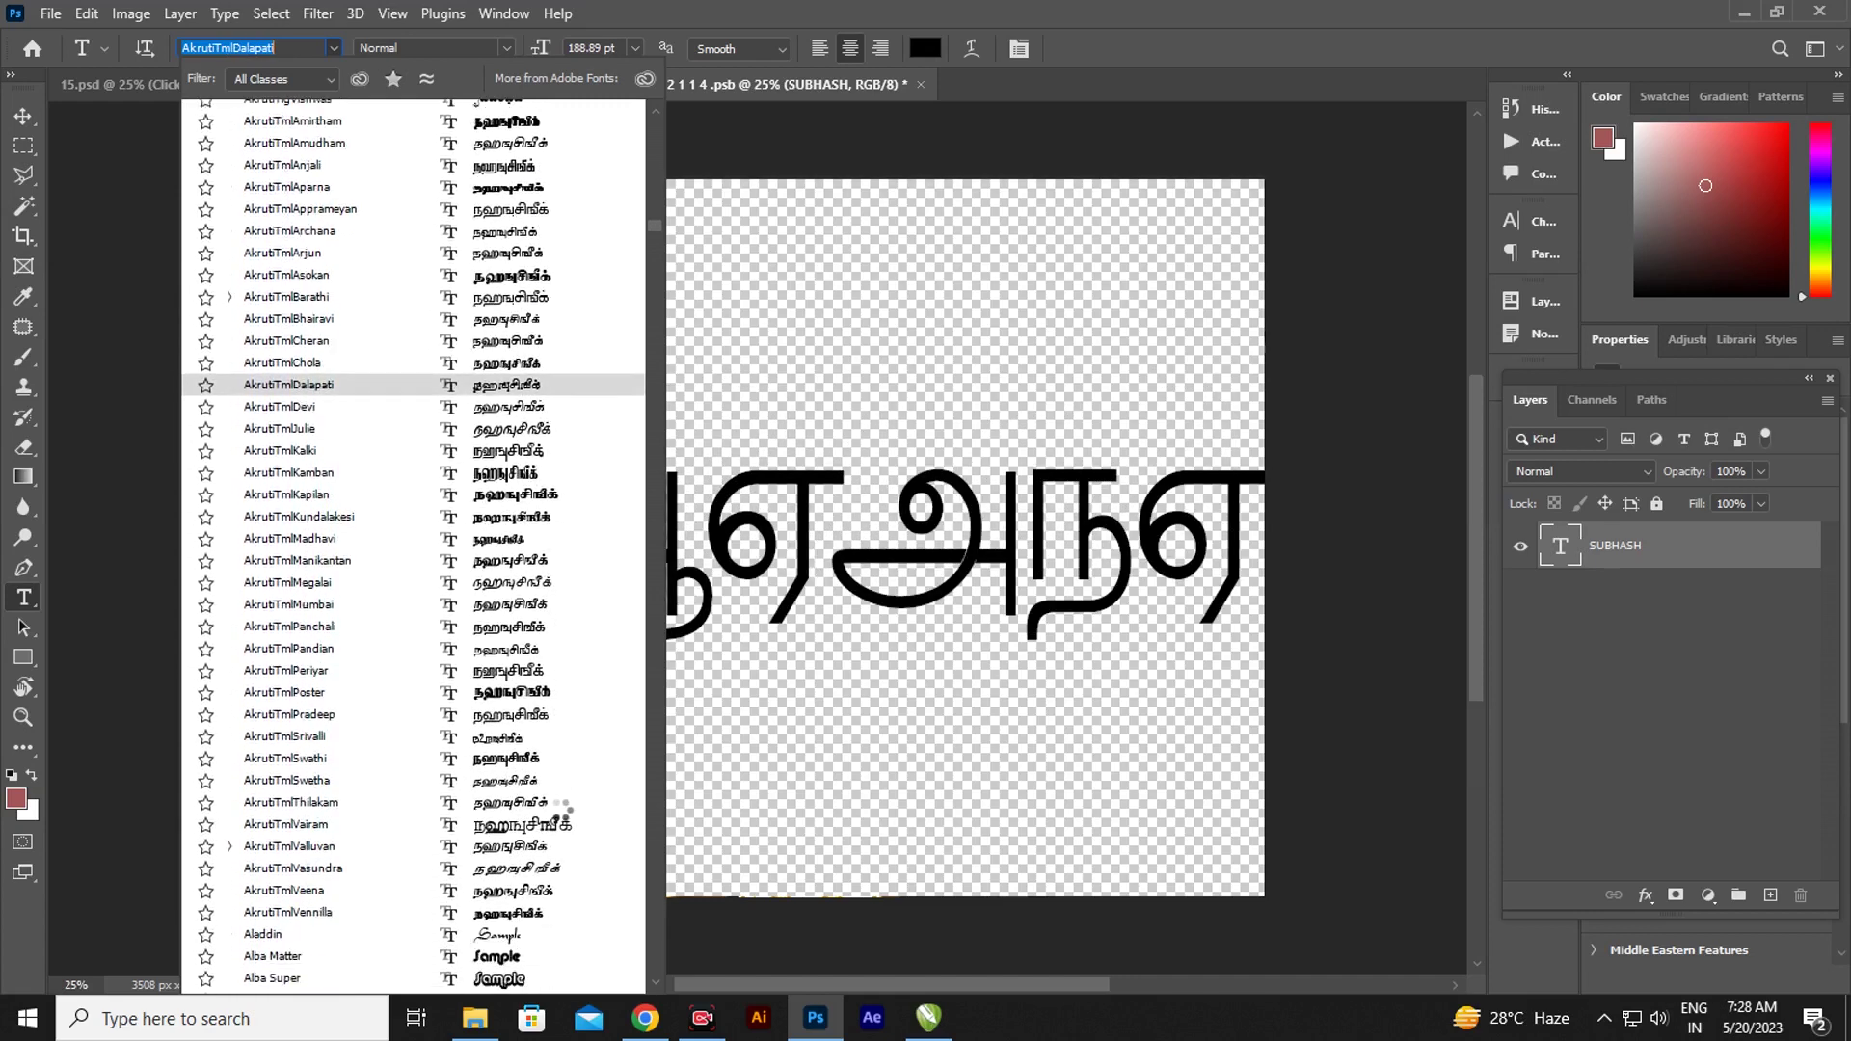
{"action": "scroll", "coordinate": [540, 762], "scroll_direction": "down", "scroll_amount": 4}
{"action": "scroll", "coordinate": [533, 771], "scroll_direction": "down", "scroll_amount": 3}
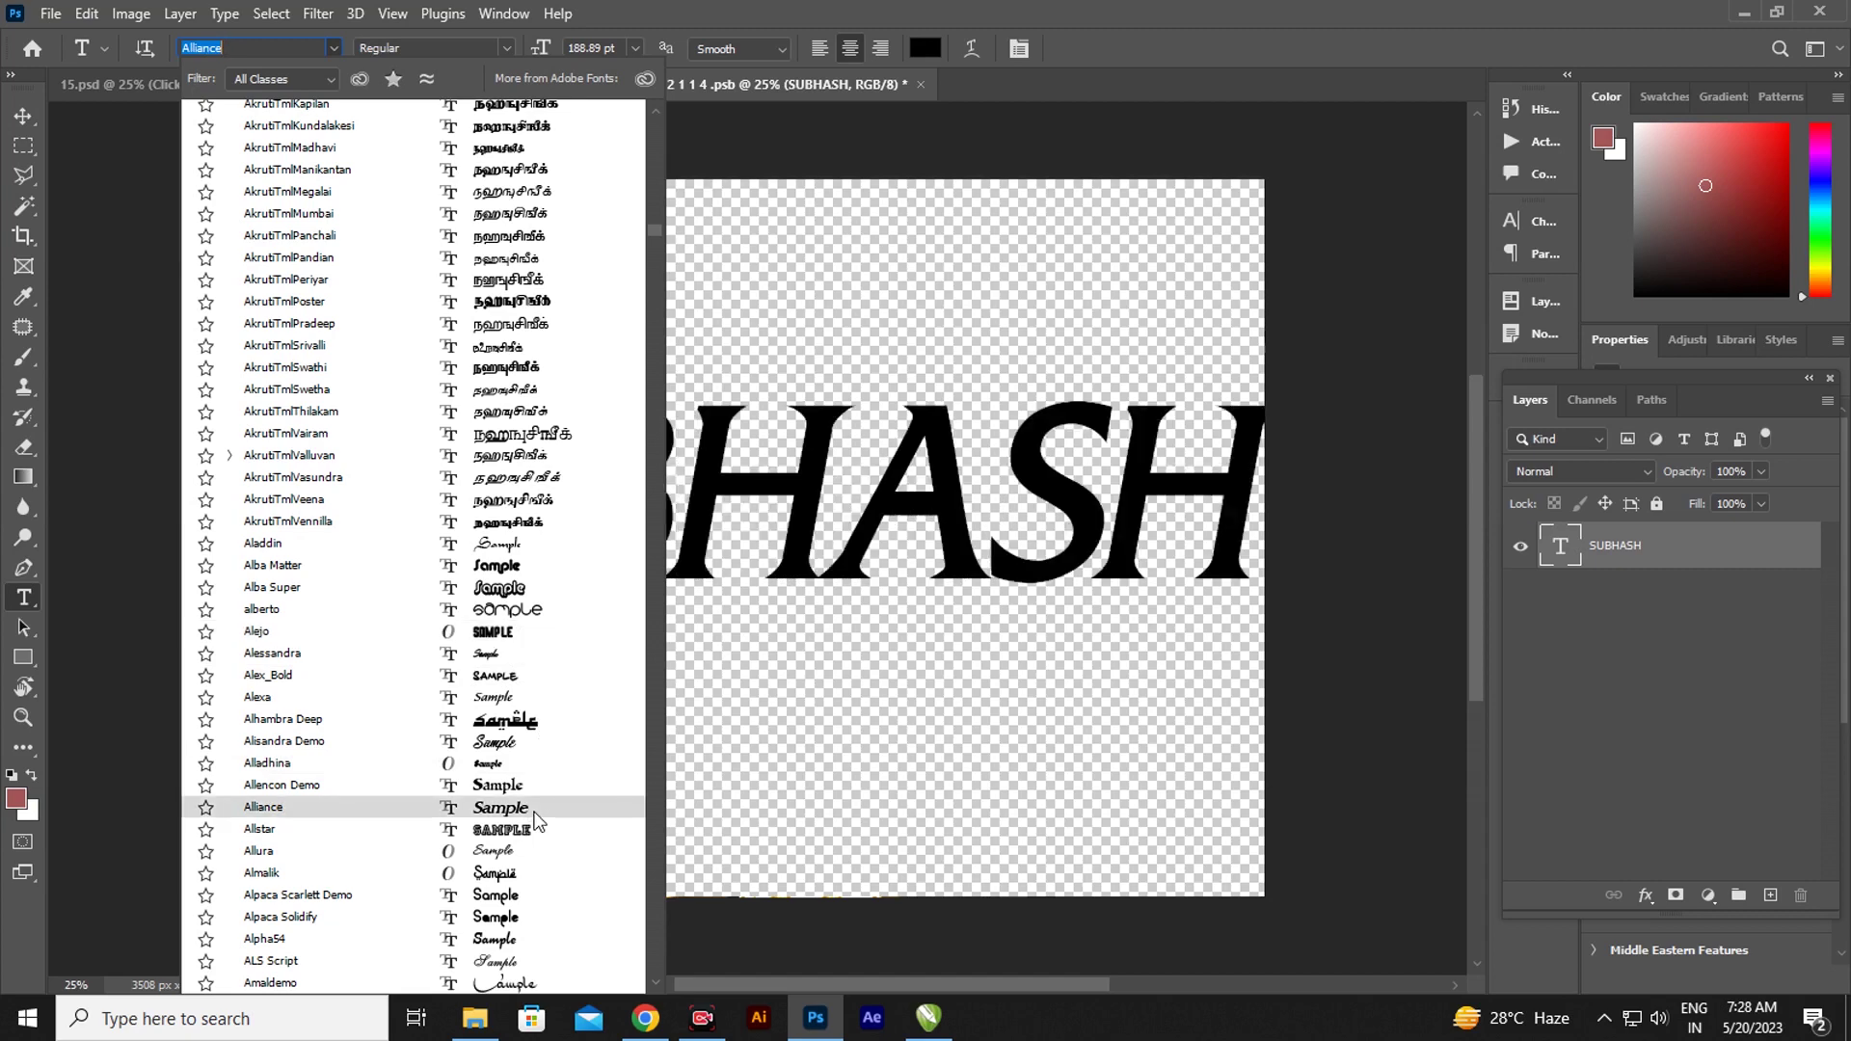
{"action": "scroll", "coordinate": [536, 820], "scroll_direction": "down", "scroll_amount": 3}
{"action": "scroll", "coordinate": [535, 816], "scroll_direction": "down", "scroll_amount": 1}
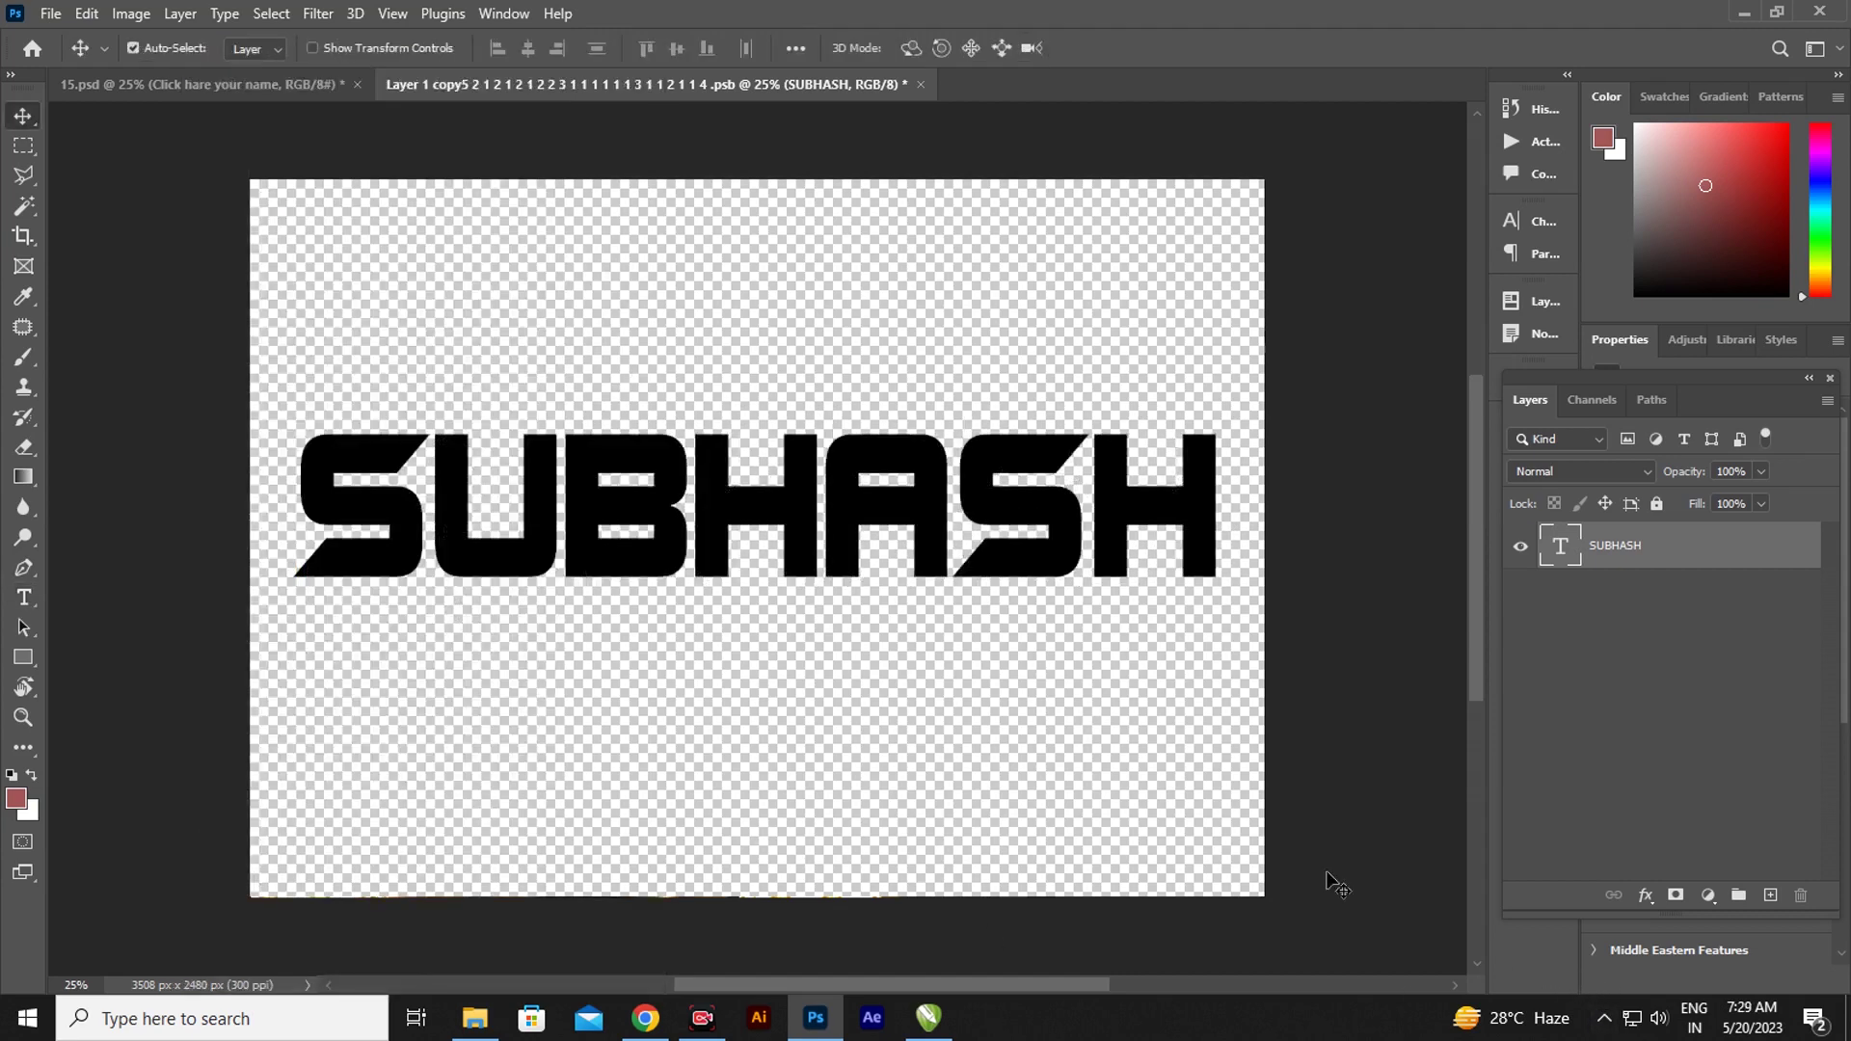
- Commit the new font, then close and save the .psb so 15.psd updates
{"action": "key", "text": "Return"}
{"action": "key", "text": "v"}
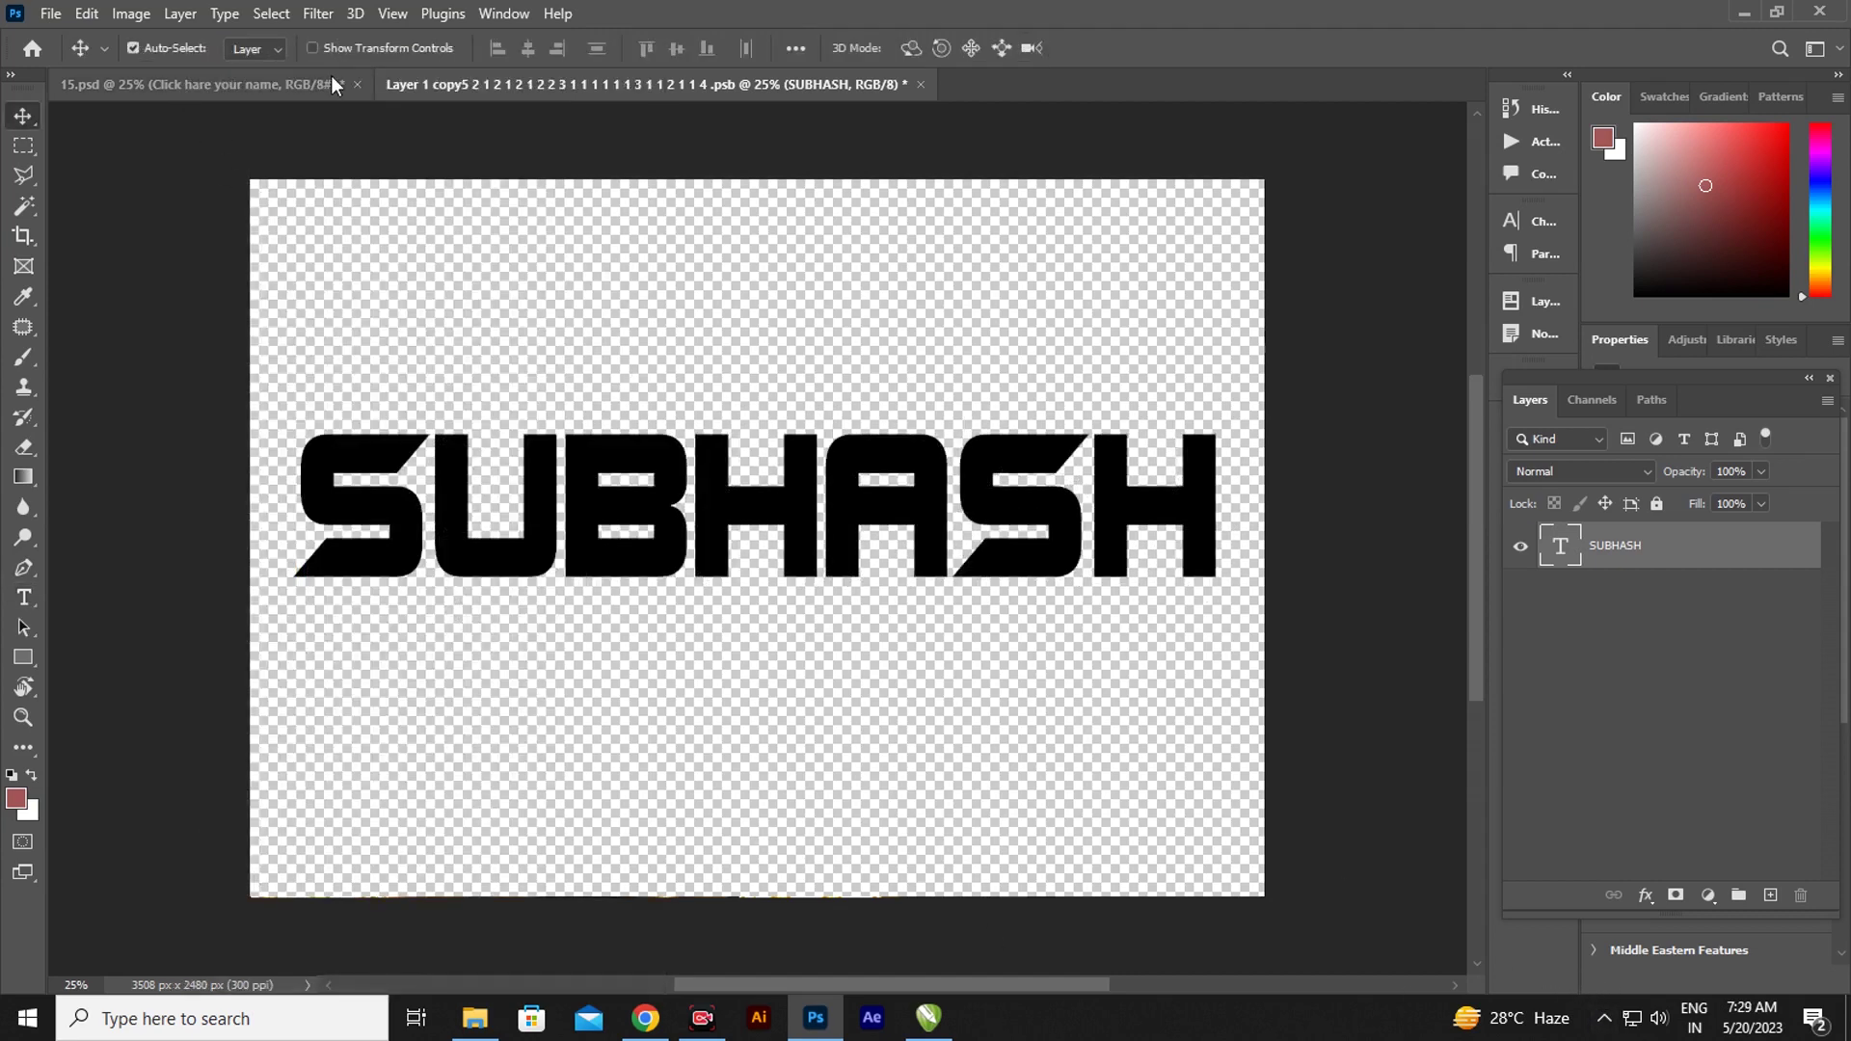
{"action": "left_click", "coordinate": [923, 84]}
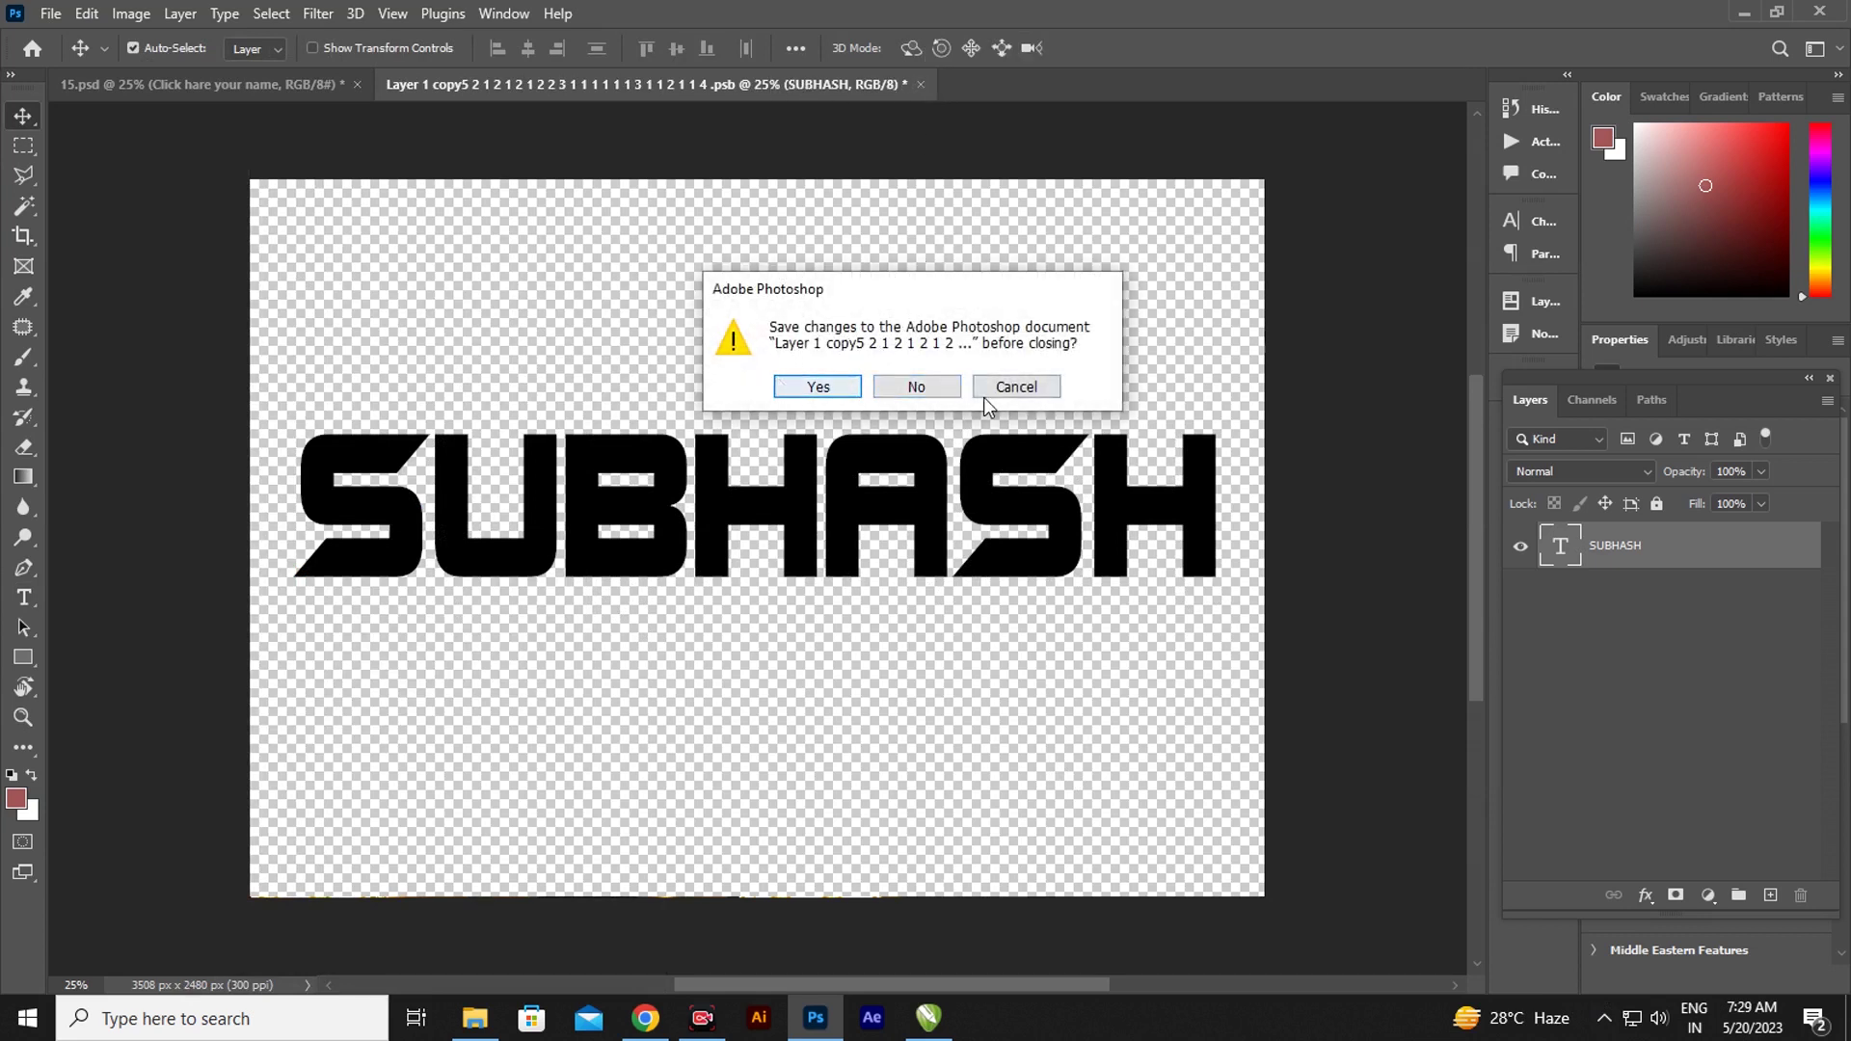
{"action": "left_click", "coordinate": [841, 392]}
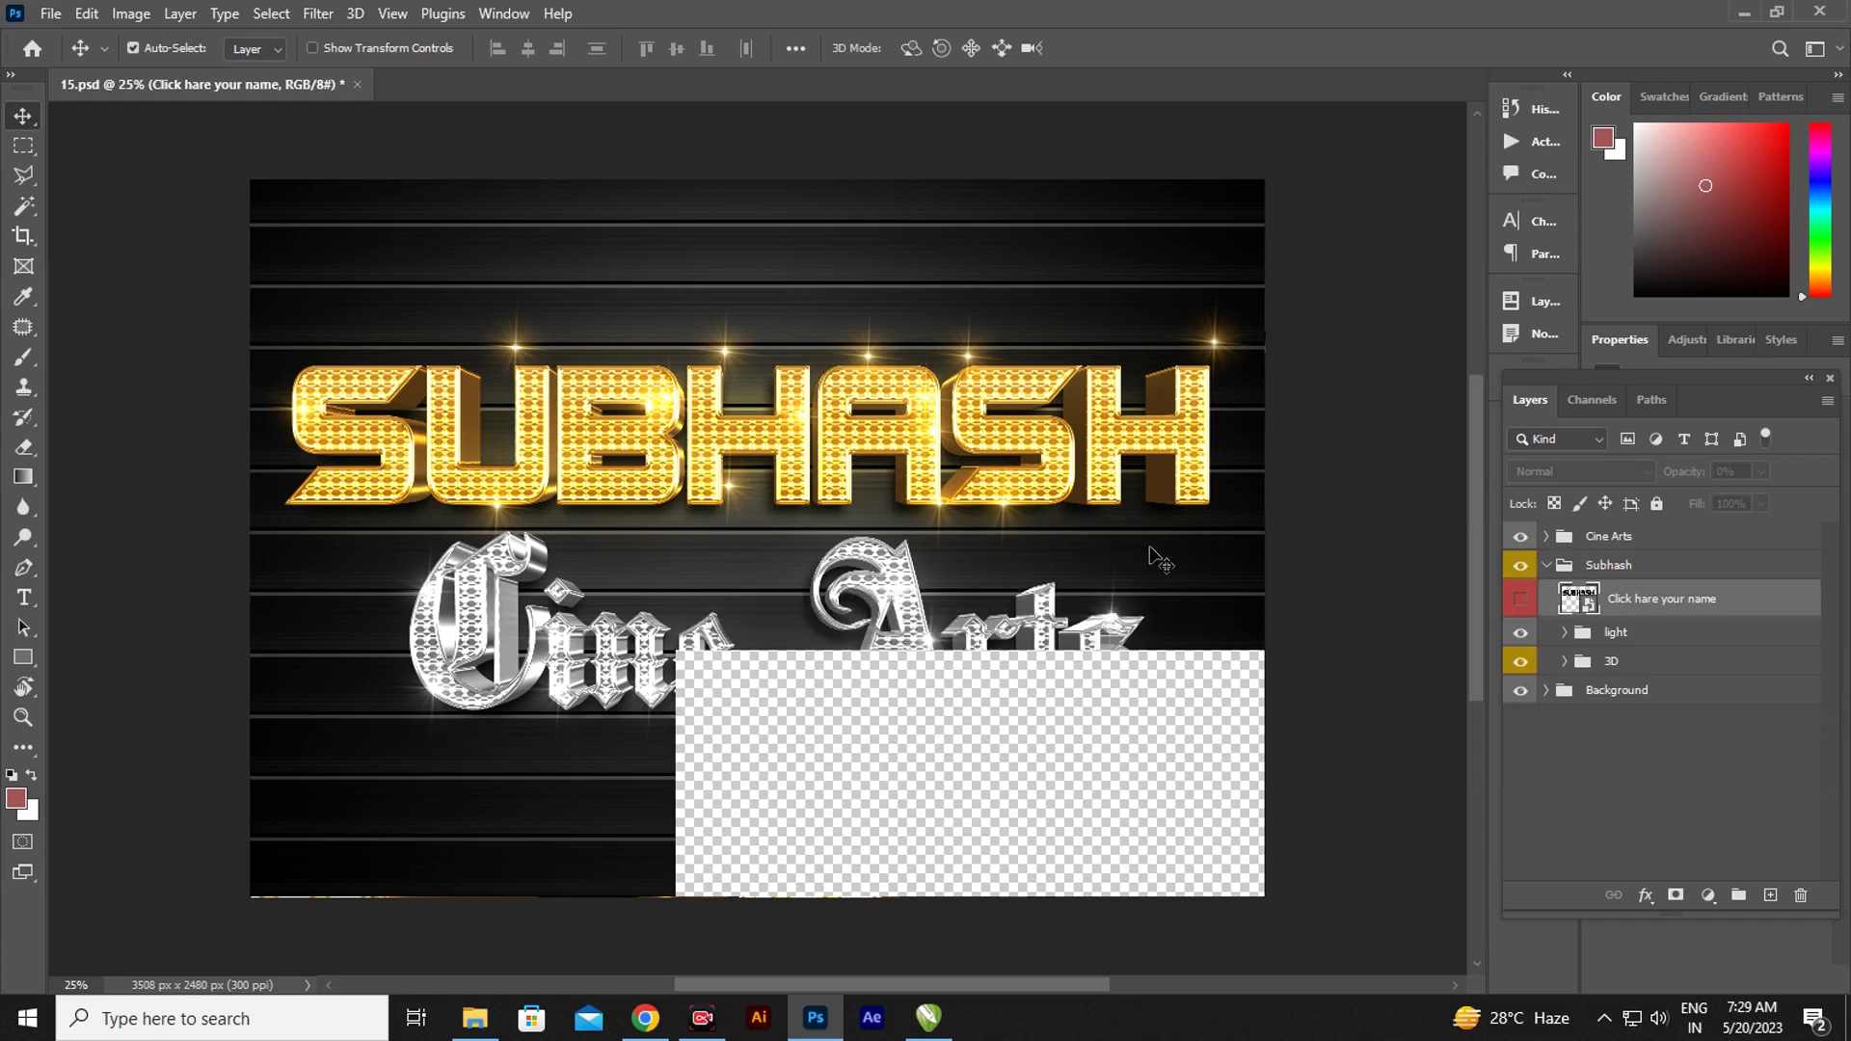
- Move the H, Light copy 5, copy 4 and copy 2 sparkles down onto the SUBHASH letters
{"action": "left_click", "coordinate": [1333, 721]}
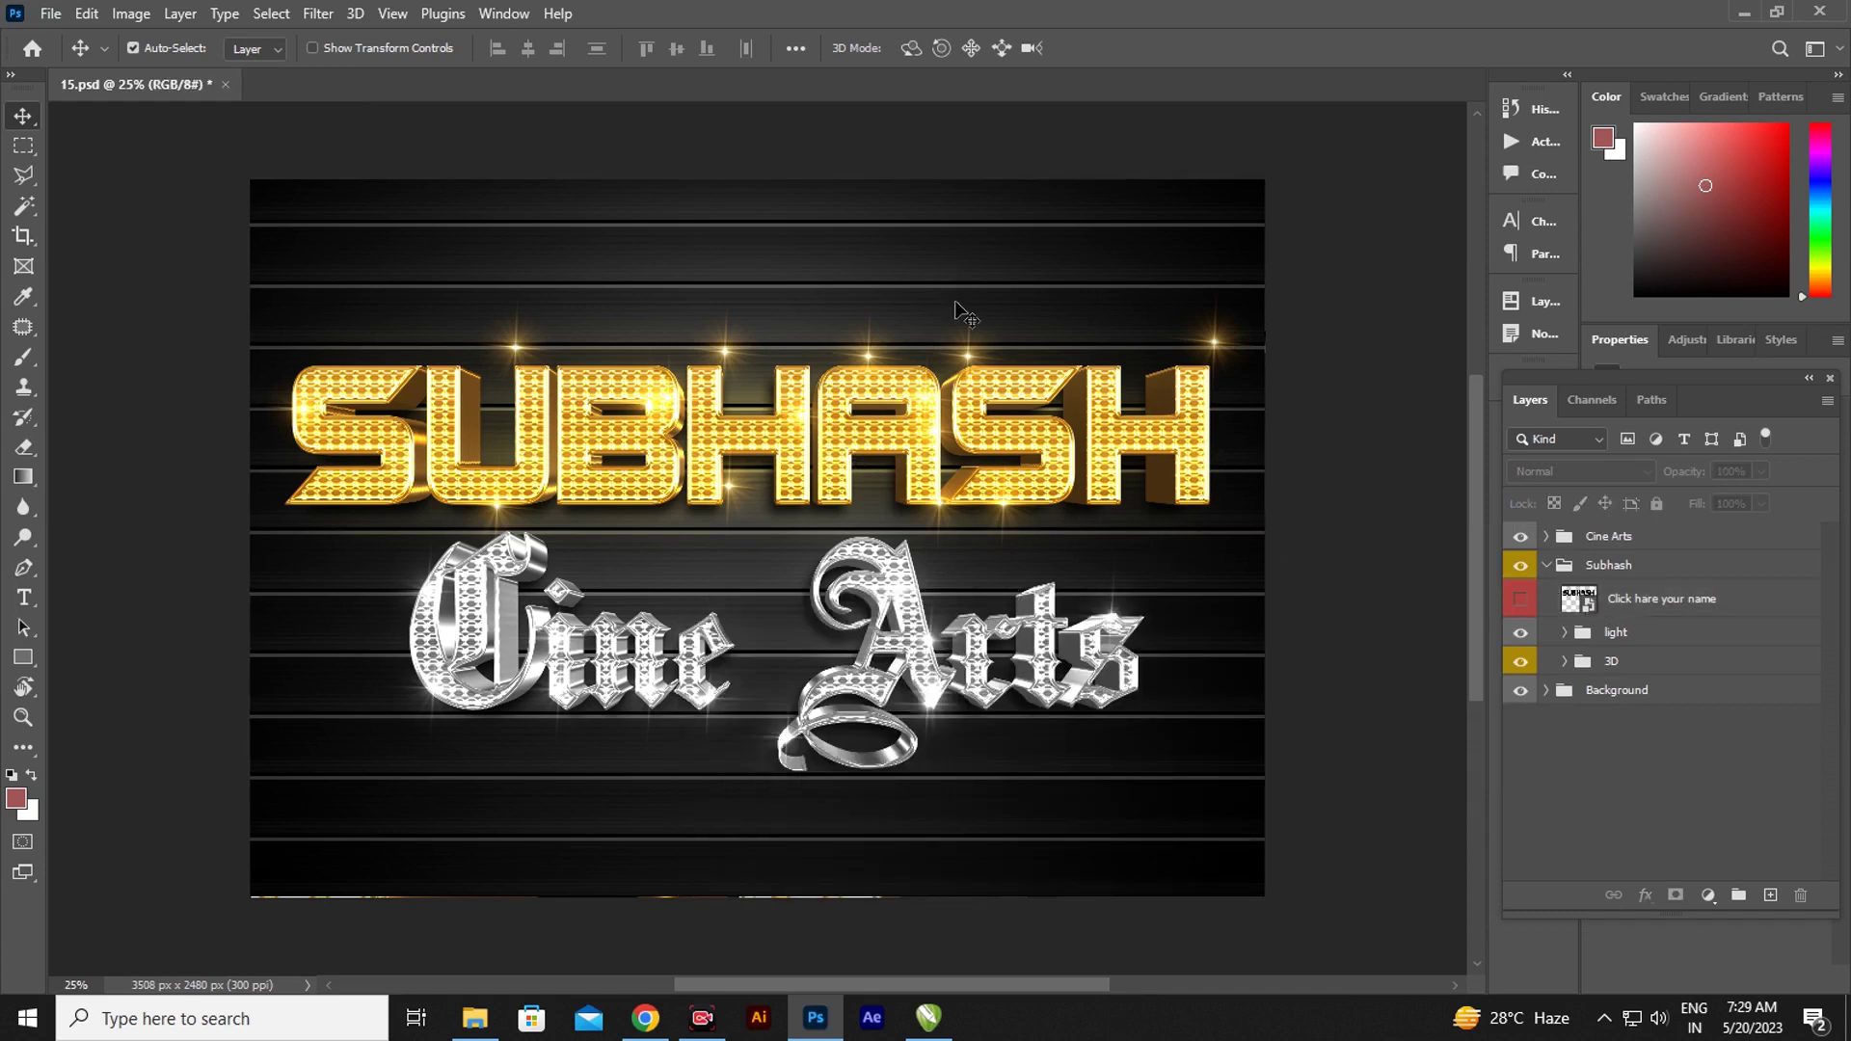
{"action": "left_click", "coordinate": [1216, 349]}
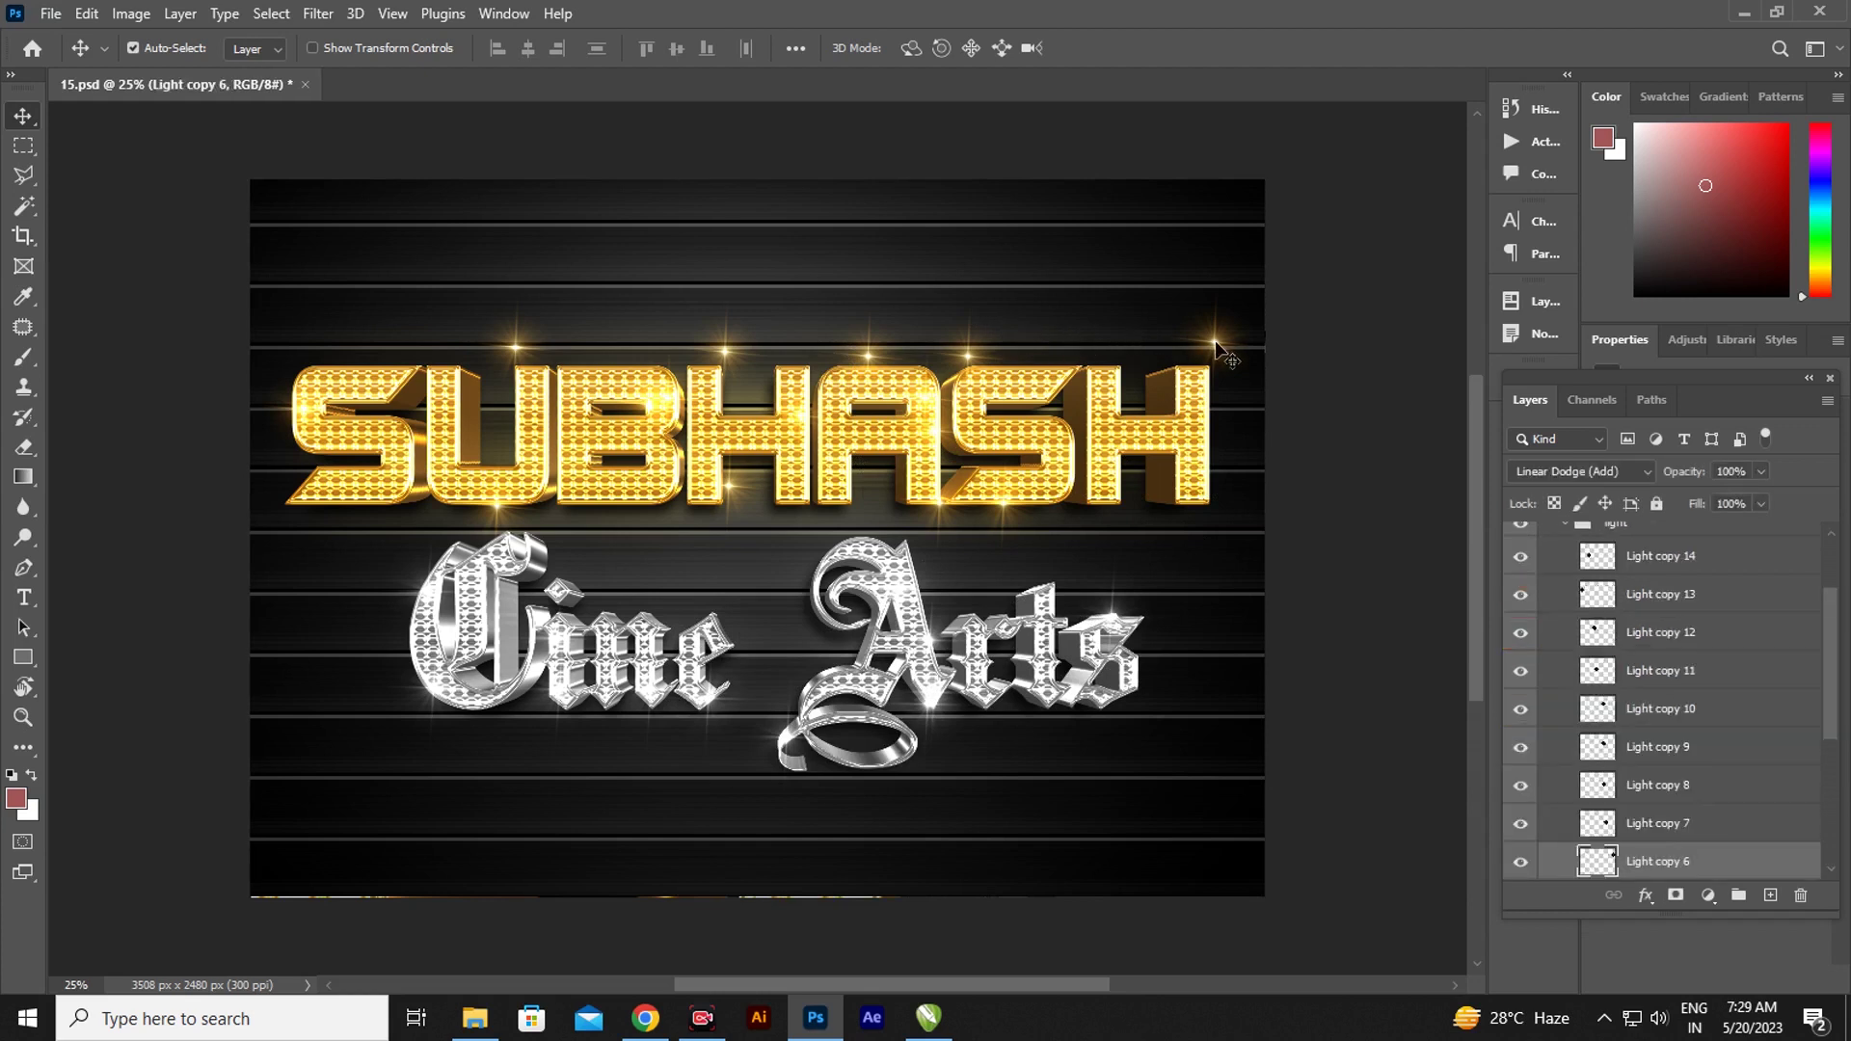
{"action": "left_click_drag", "start_coordinate": [1220, 344], "coordinate": [1208, 366]}
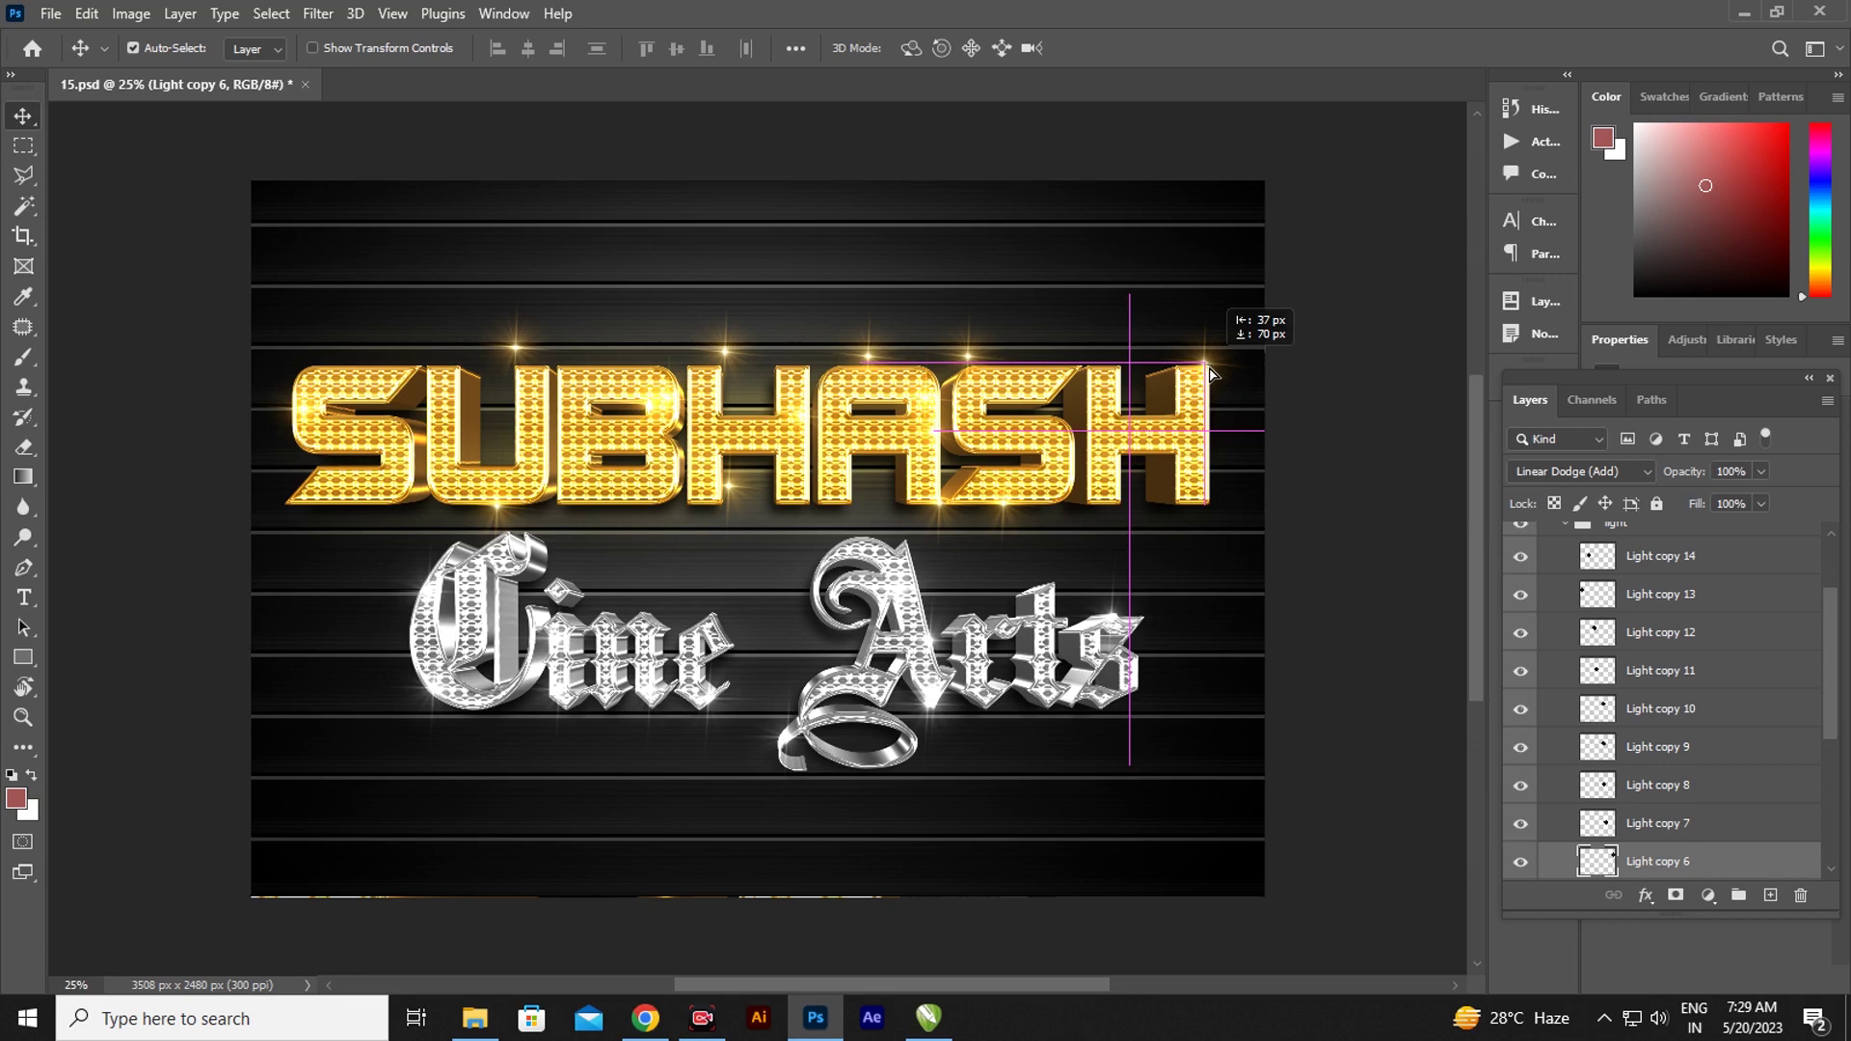
{"action": "left_click_drag", "start_coordinate": [1208, 366], "coordinate": [1208, 366]}
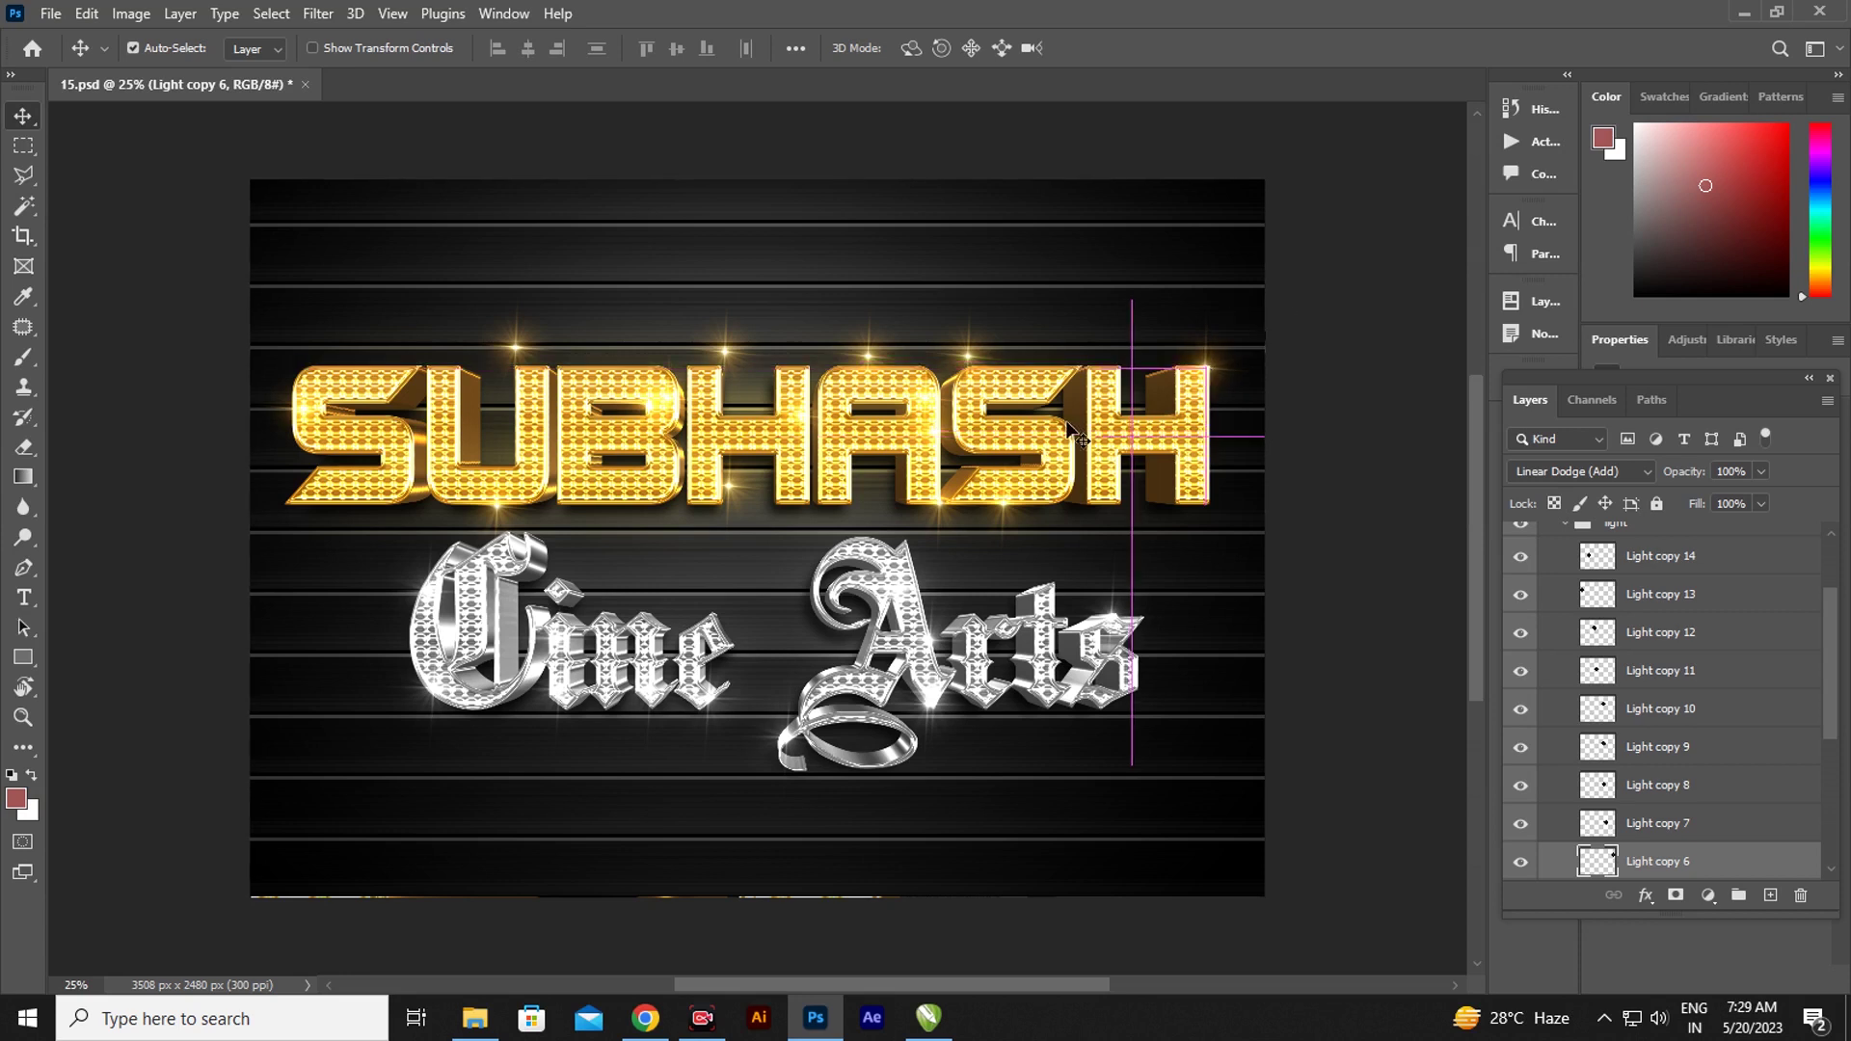
{"action": "left_click", "coordinate": [969, 356]}
{"action": "left_click_drag", "start_coordinate": [971, 359], "coordinate": [1002, 370]}
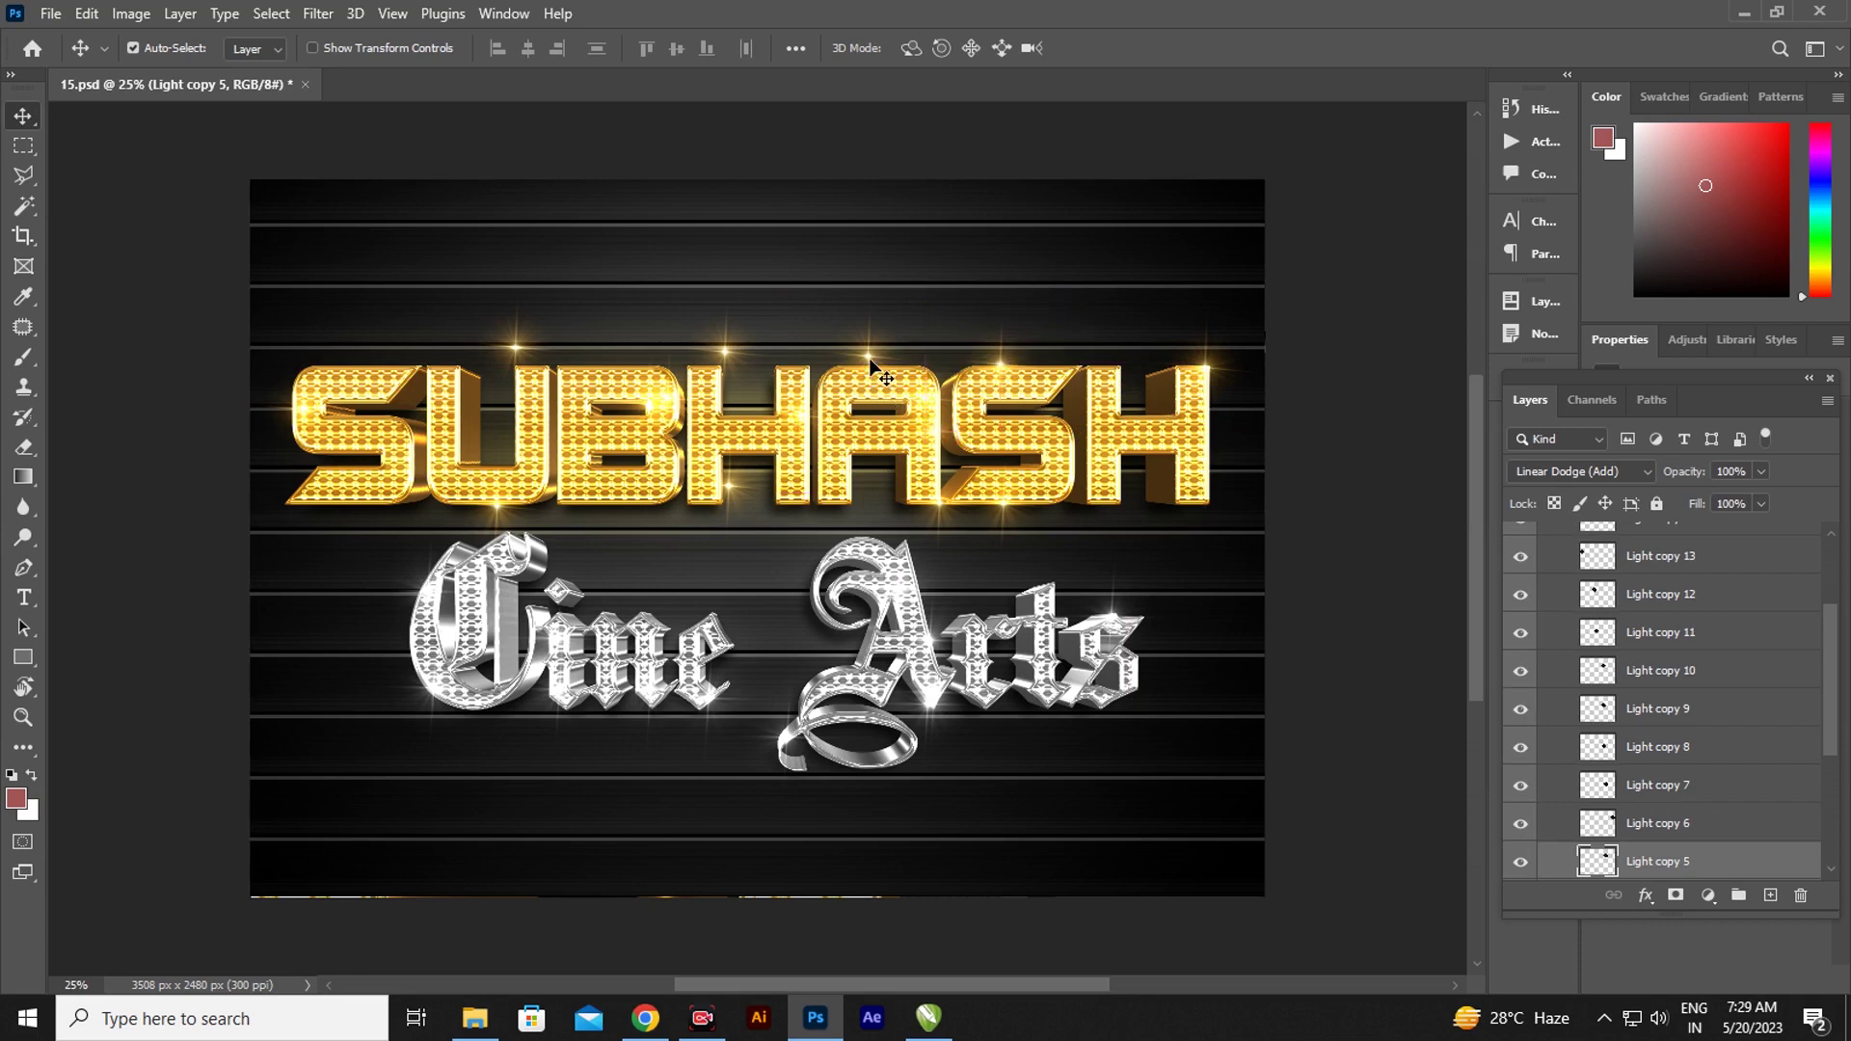
{"action": "left_click_drag", "start_coordinate": [866, 356], "coordinate": [862, 371]}
{"action": "left_click", "coordinate": [725, 361]}
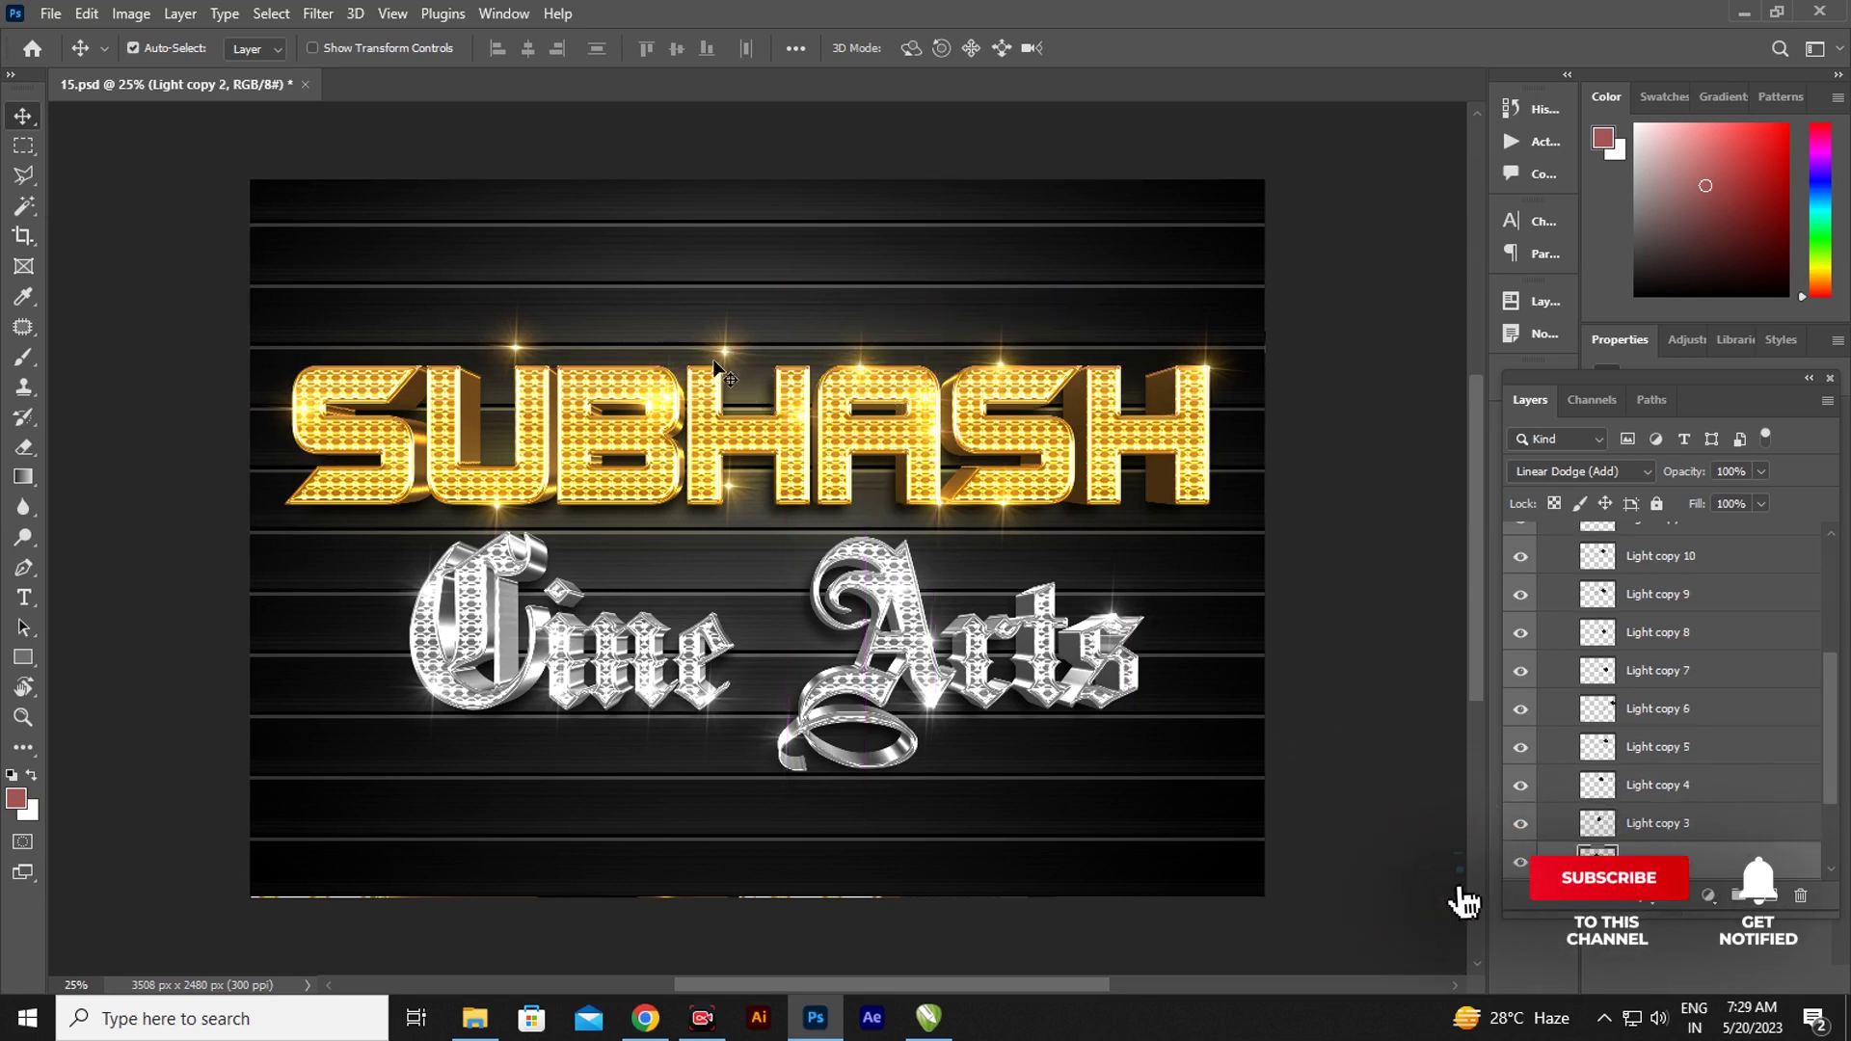
{"action": "left_click_drag", "start_coordinate": [715, 363], "coordinate": [723, 364]}
- Move the Light sparkle above the S, add a duplicate sparkle, and collapse the light and Subhash groups
{"action": "left_click", "coordinate": [517, 349]}
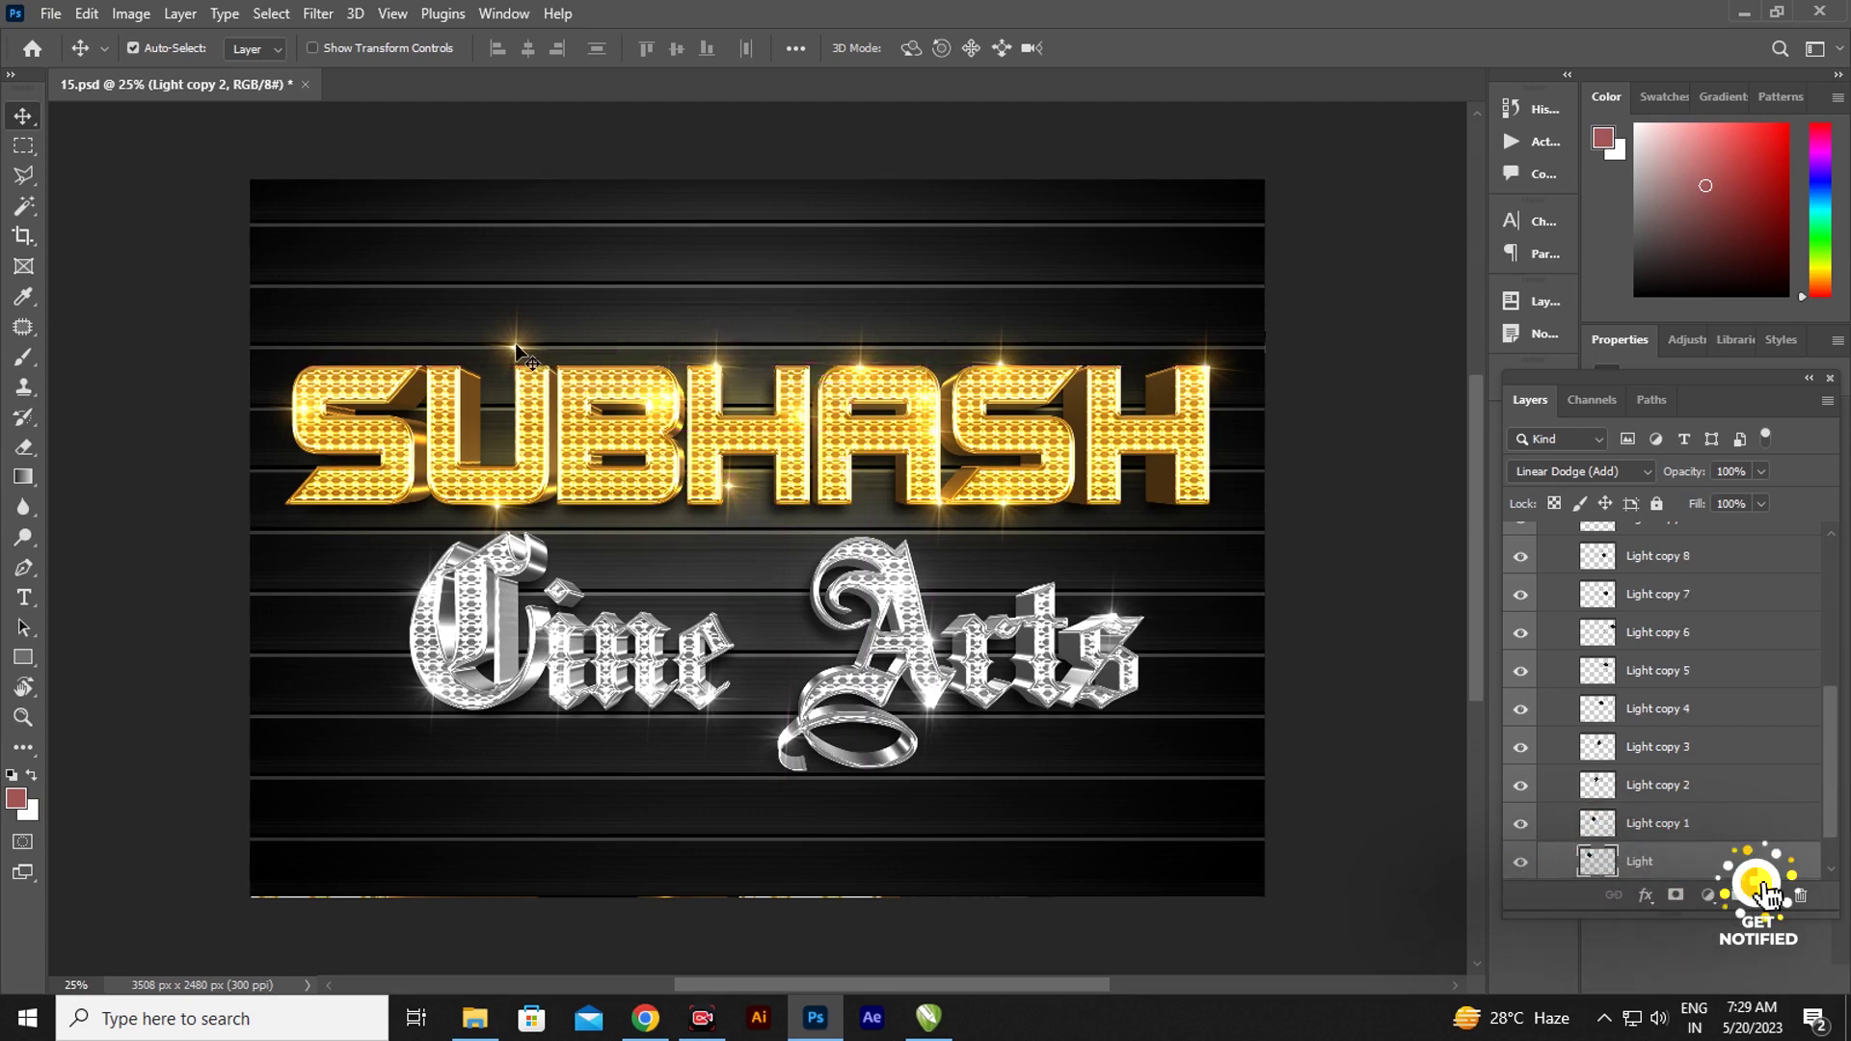
{"action": "left_click_drag", "start_coordinate": [517, 349], "coordinate": [298, 376]}
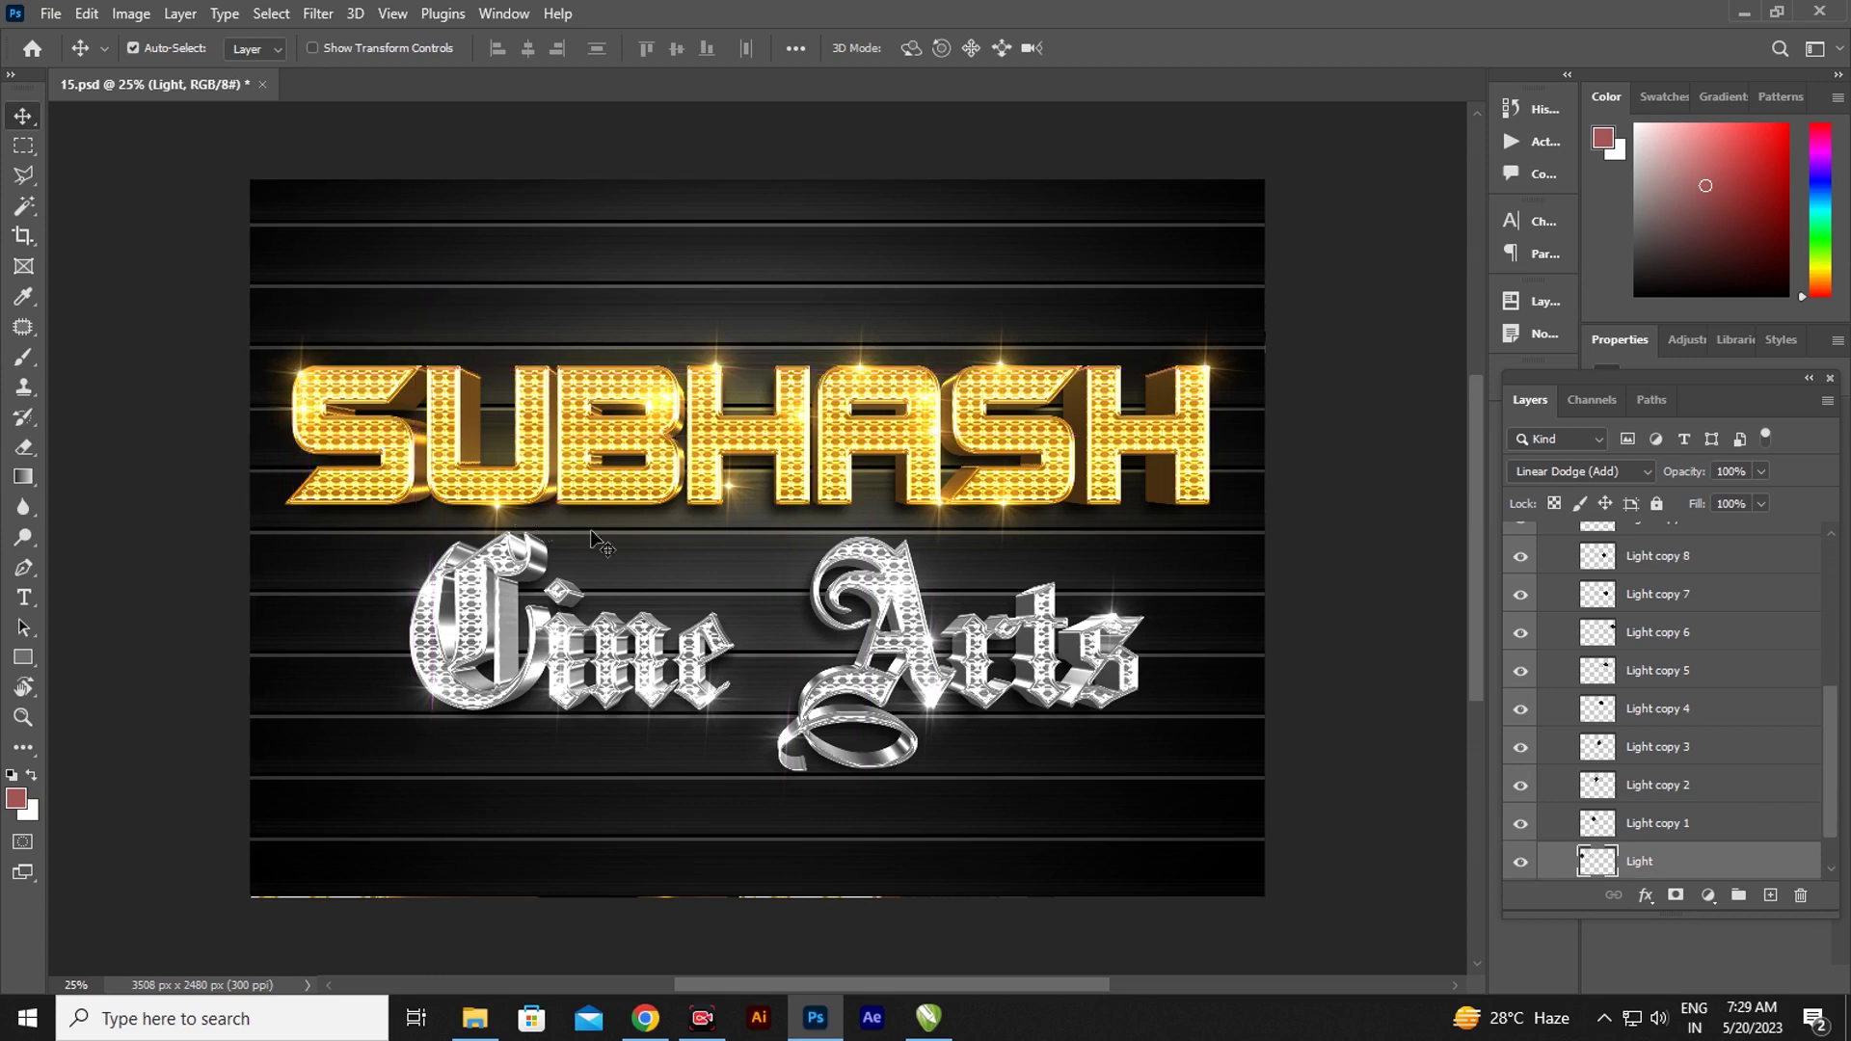
{"action": "left_click_drag", "start_coordinate": [732, 494], "coordinate": [720, 489]}
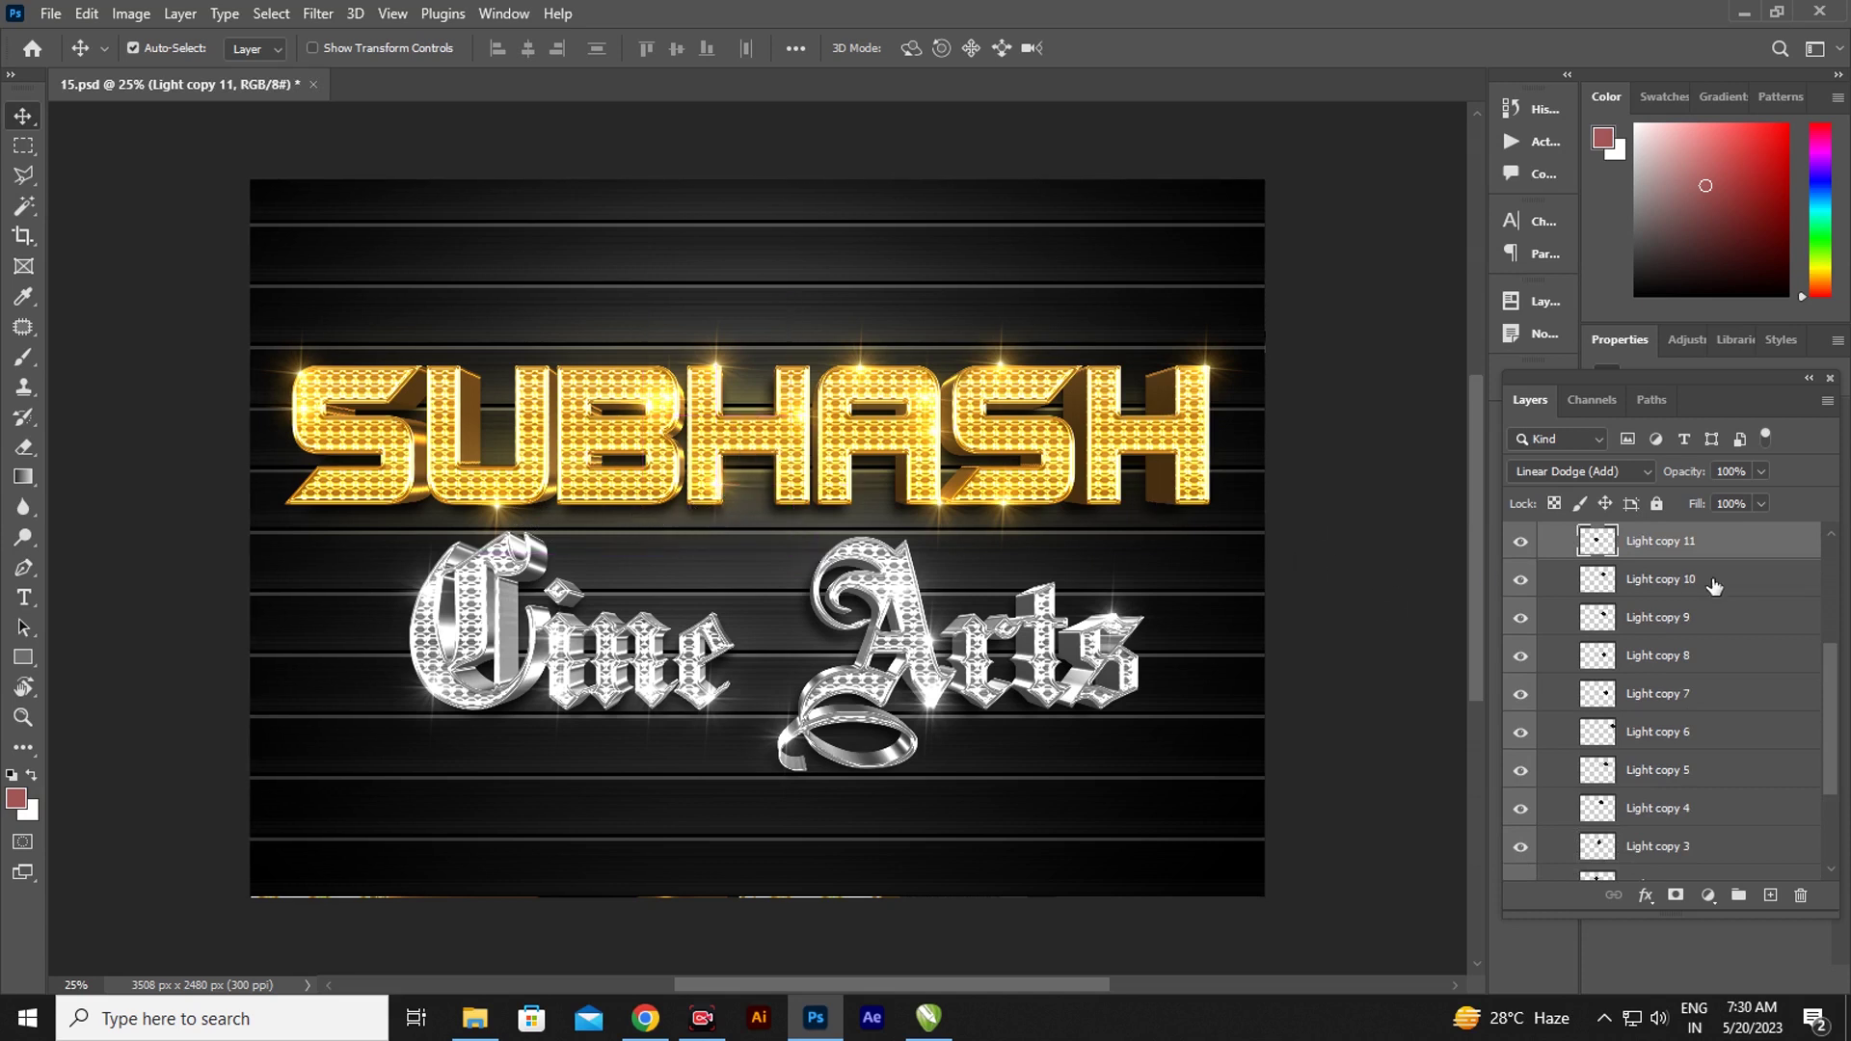
{"action": "left_click_drag", "start_coordinate": [1824, 701], "coordinate": [1828, 600]}
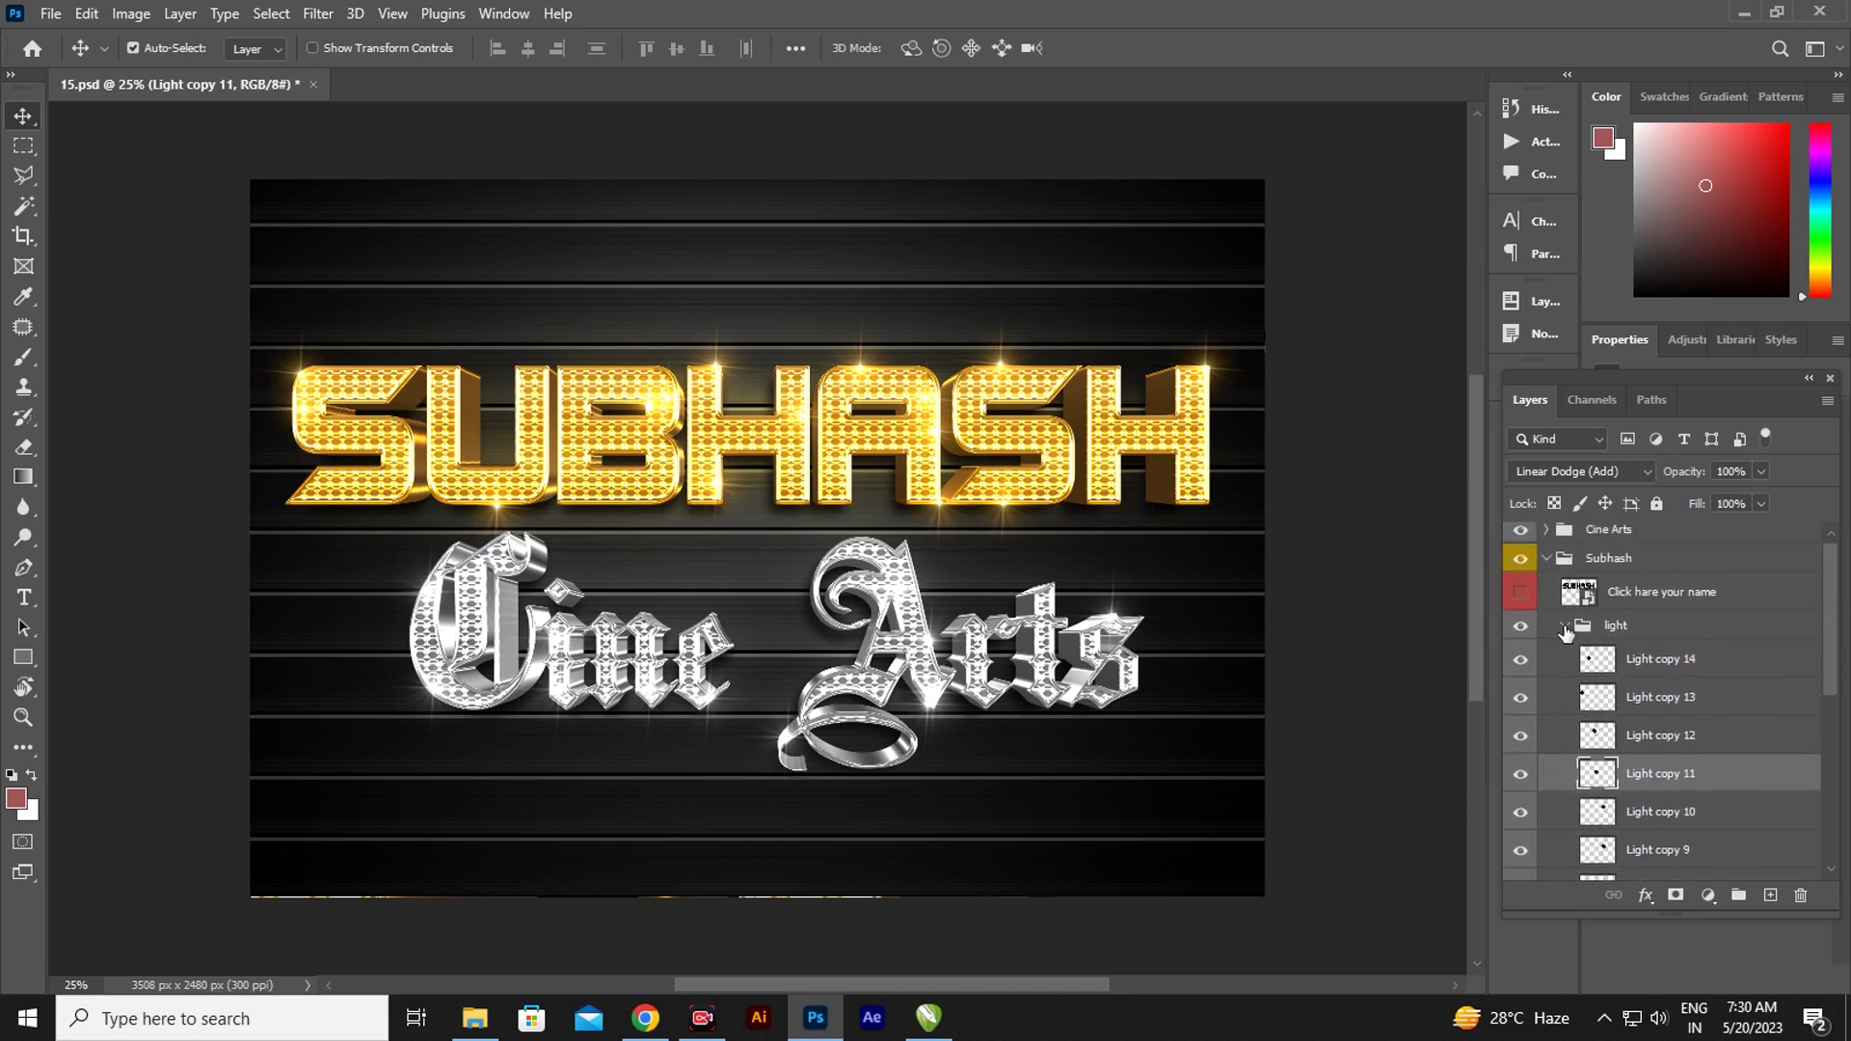
{"action": "left_click", "coordinate": [1565, 628]}
{"action": "left_click", "coordinate": [1730, 634]}
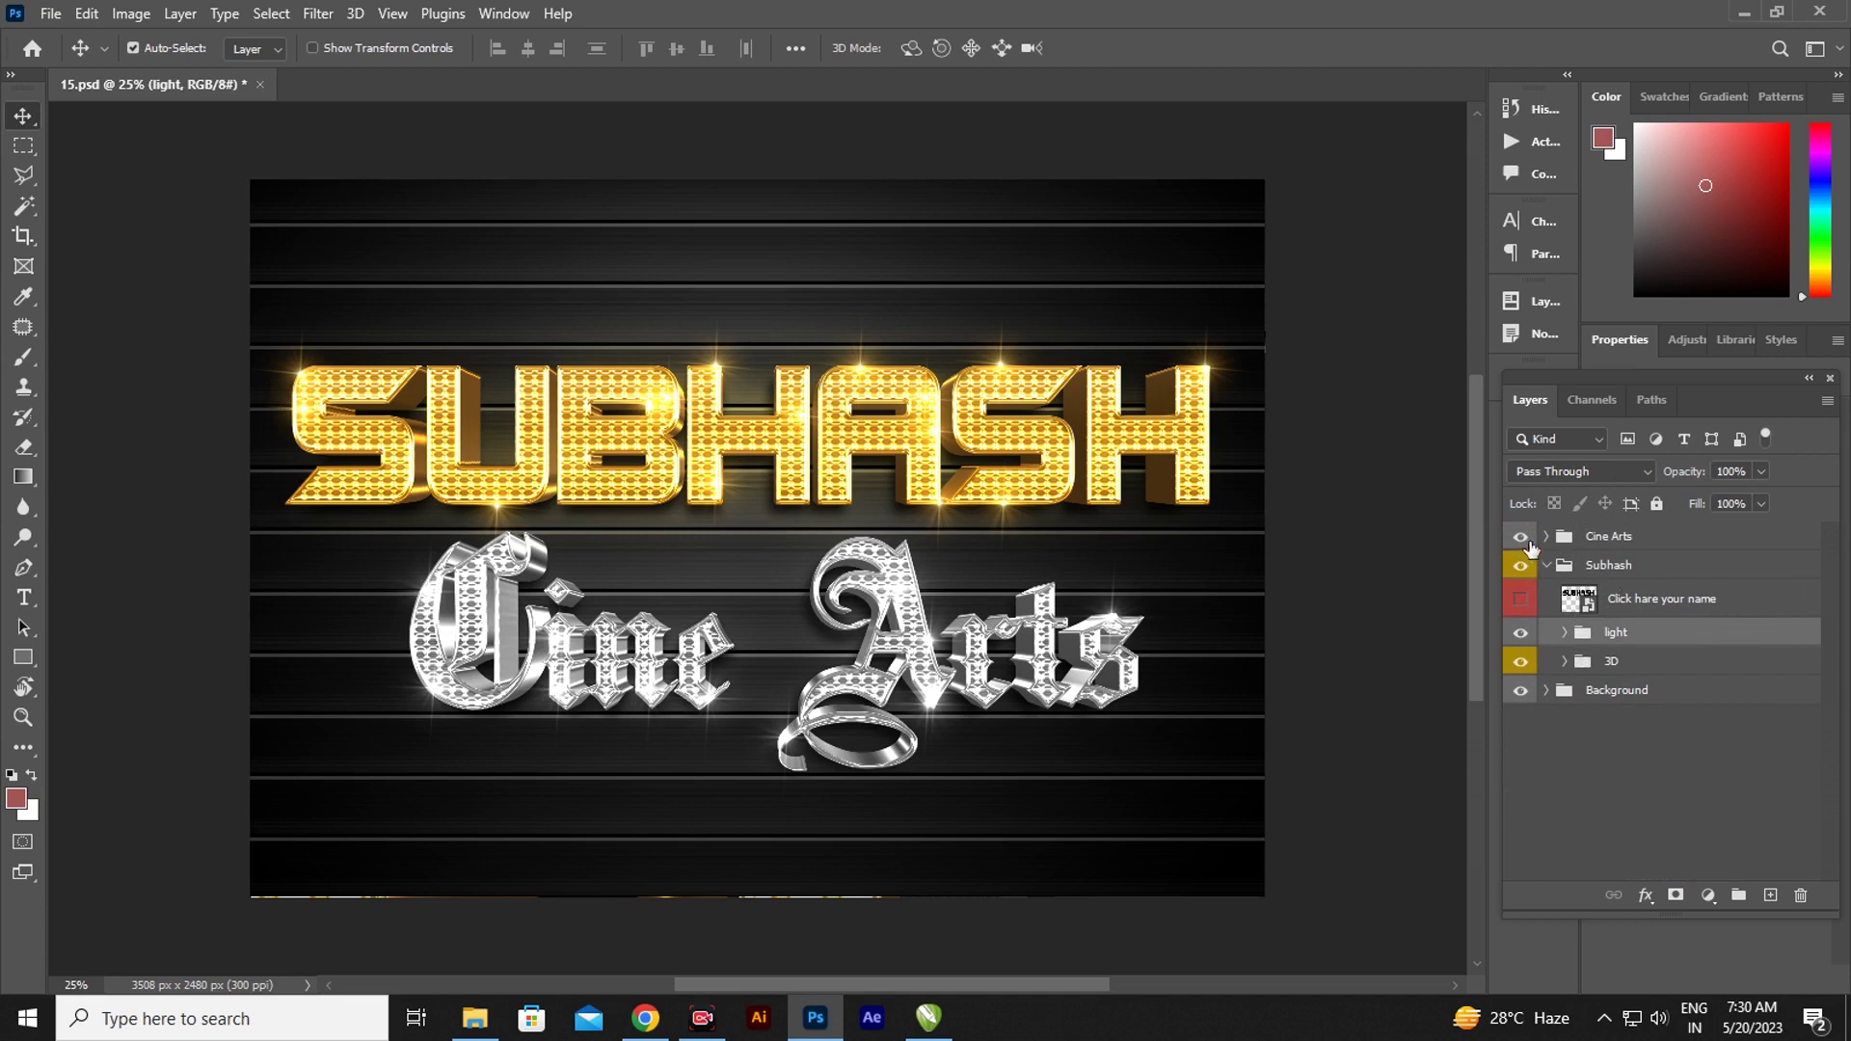
{"action": "left_click", "coordinate": [1548, 566]}
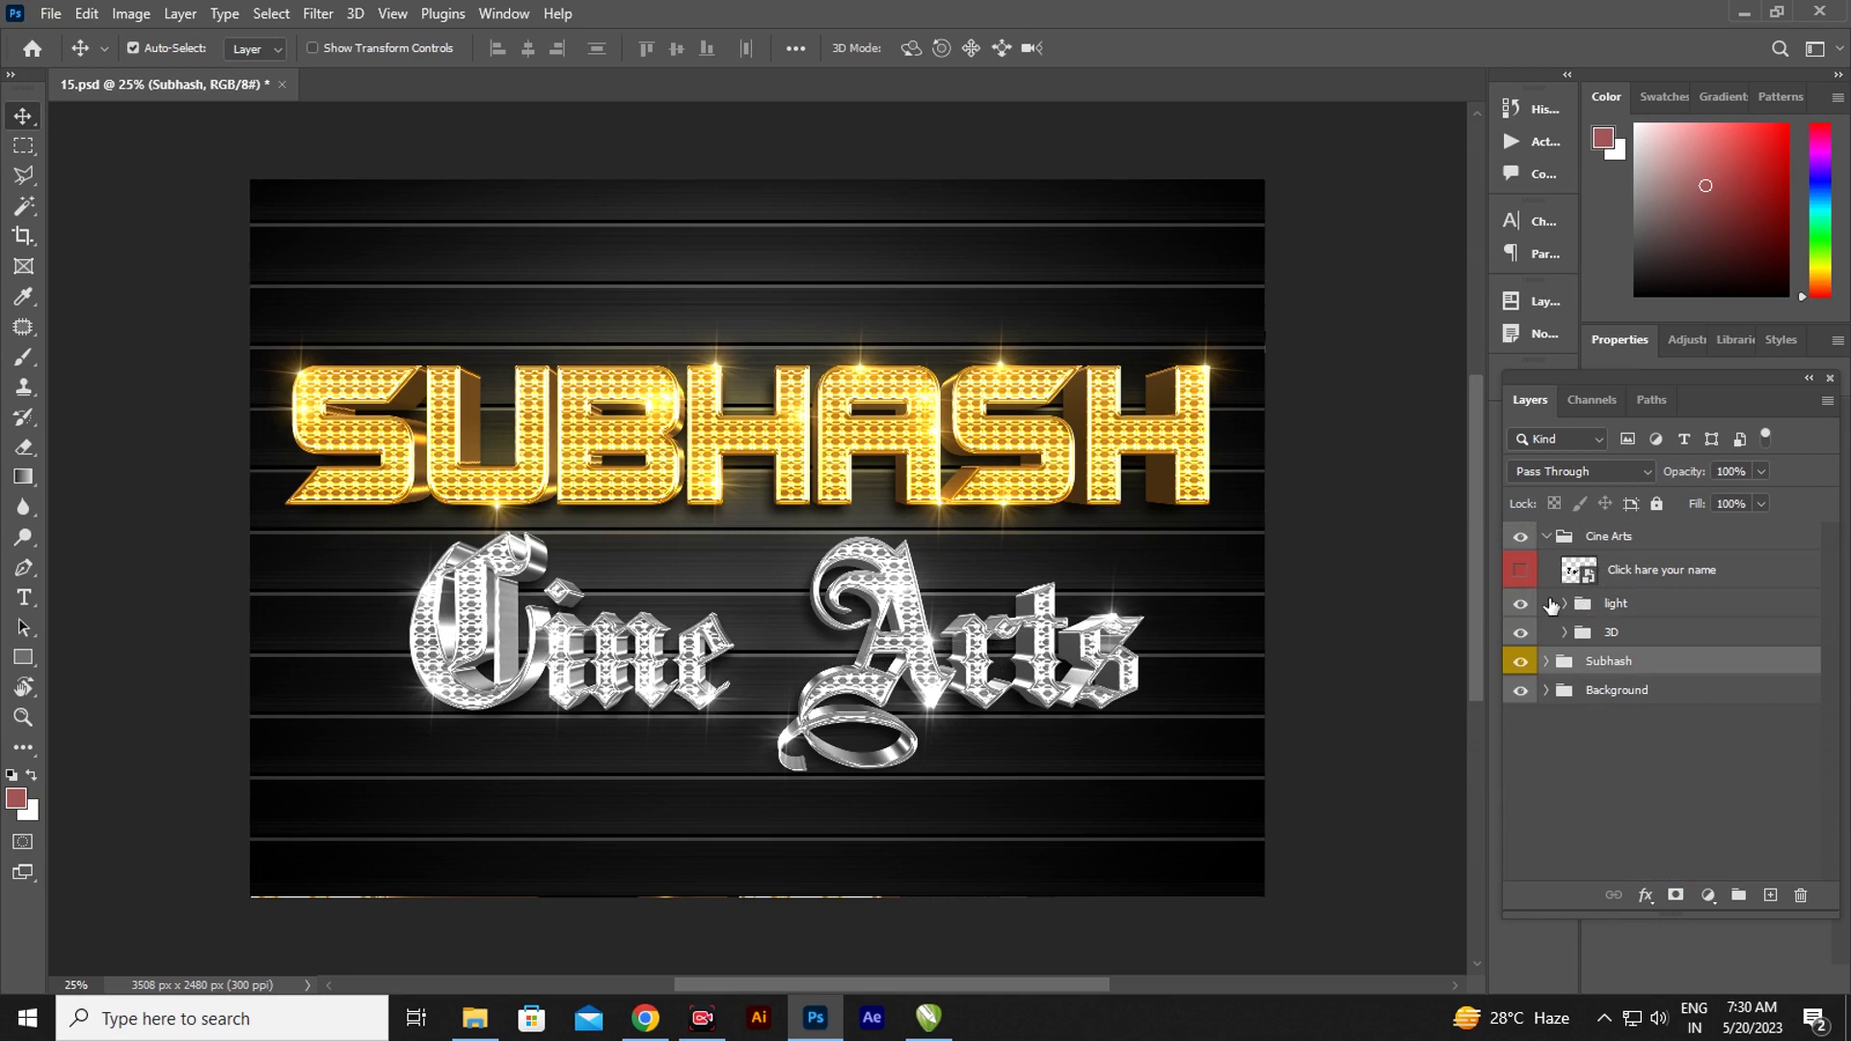
- Retype the Cine Arts smart object text as 'Cine Arts', nudge it slightly down-left, and close it
{"action": "double_click", "coordinate": [1581, 572]}
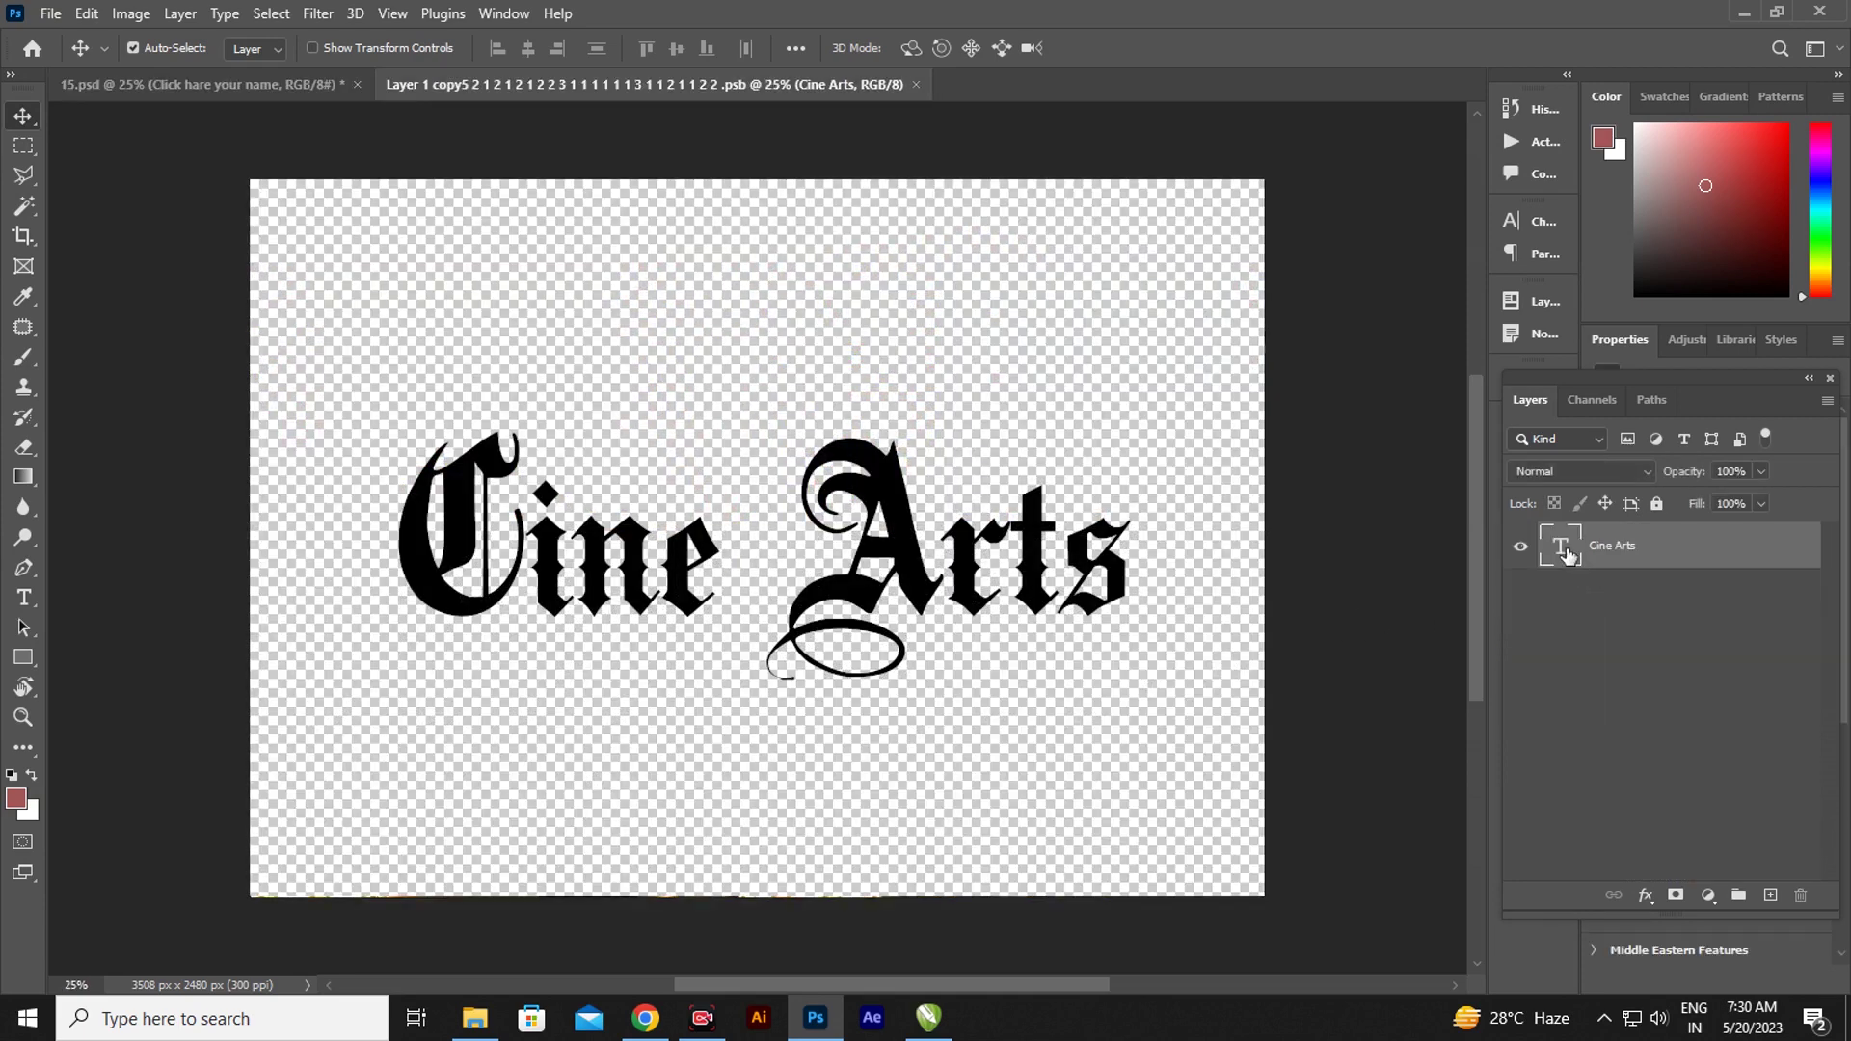
{"action": "double_click", "coordinate": [1564, 551]}
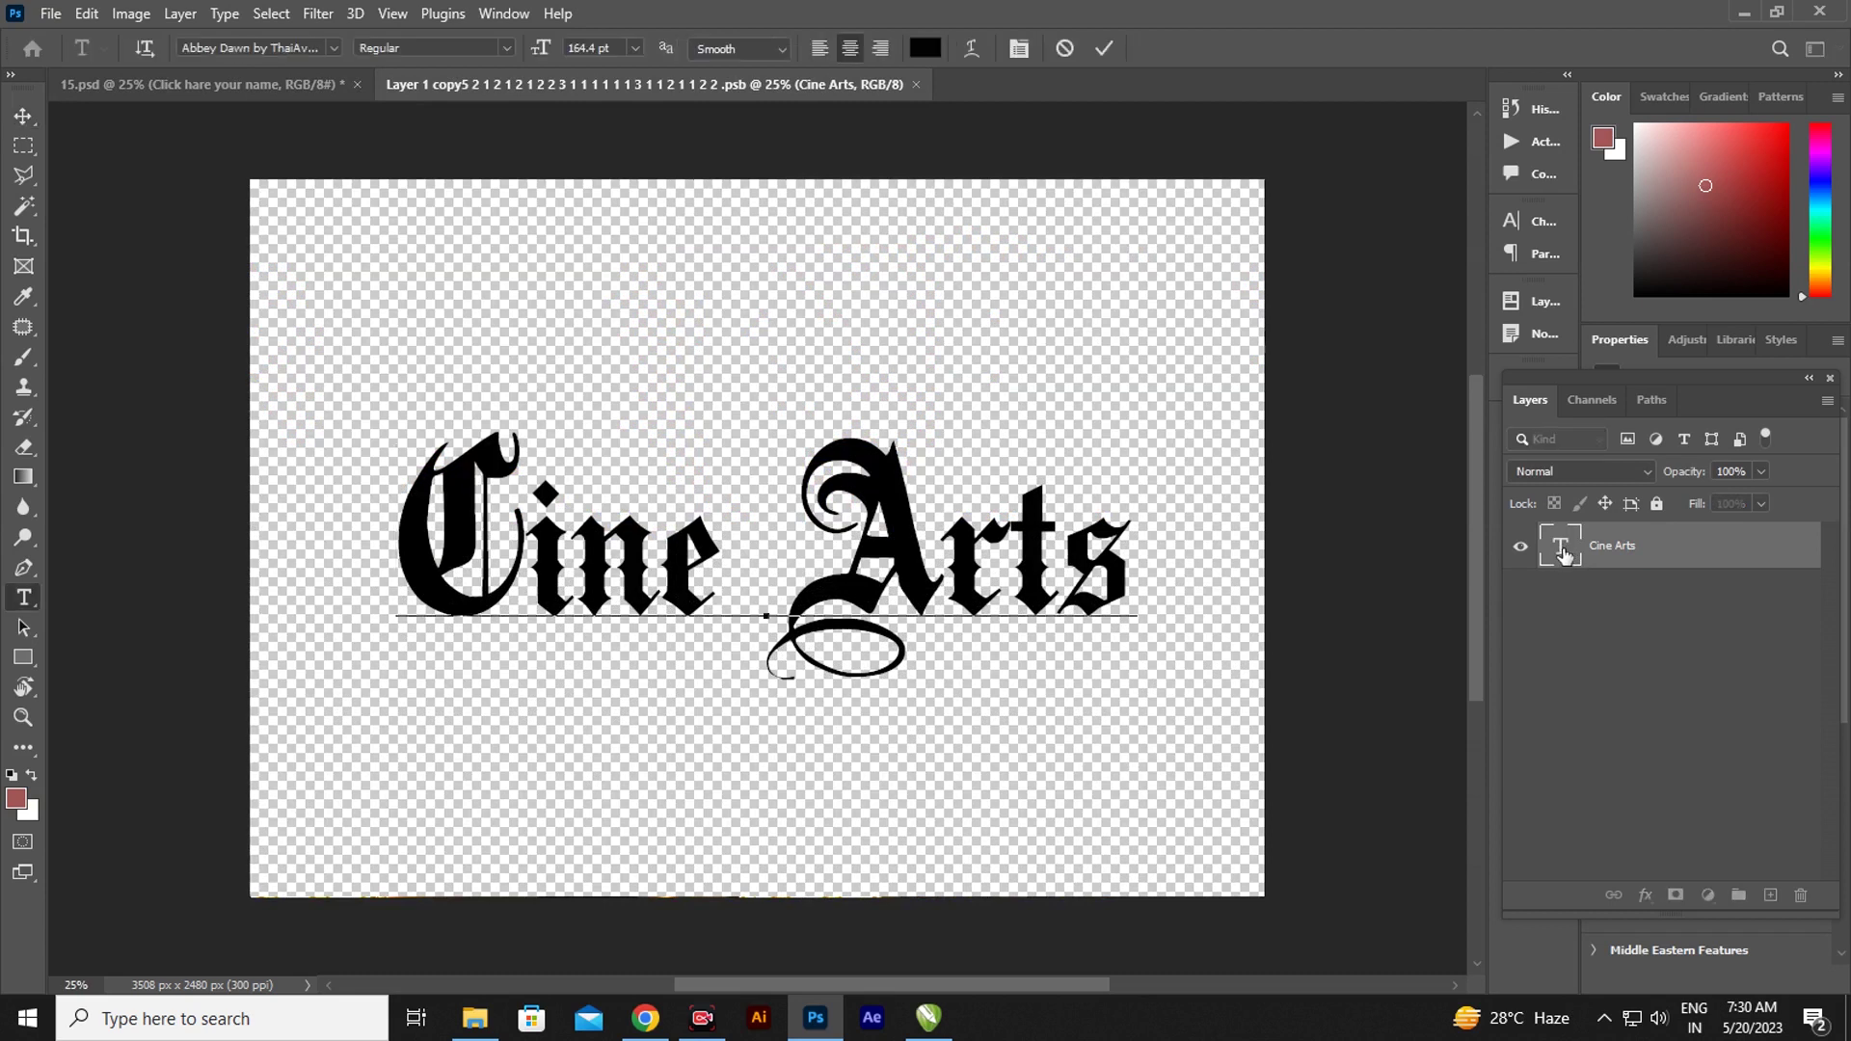
{"action": "key", "text": "ctrl+a"}
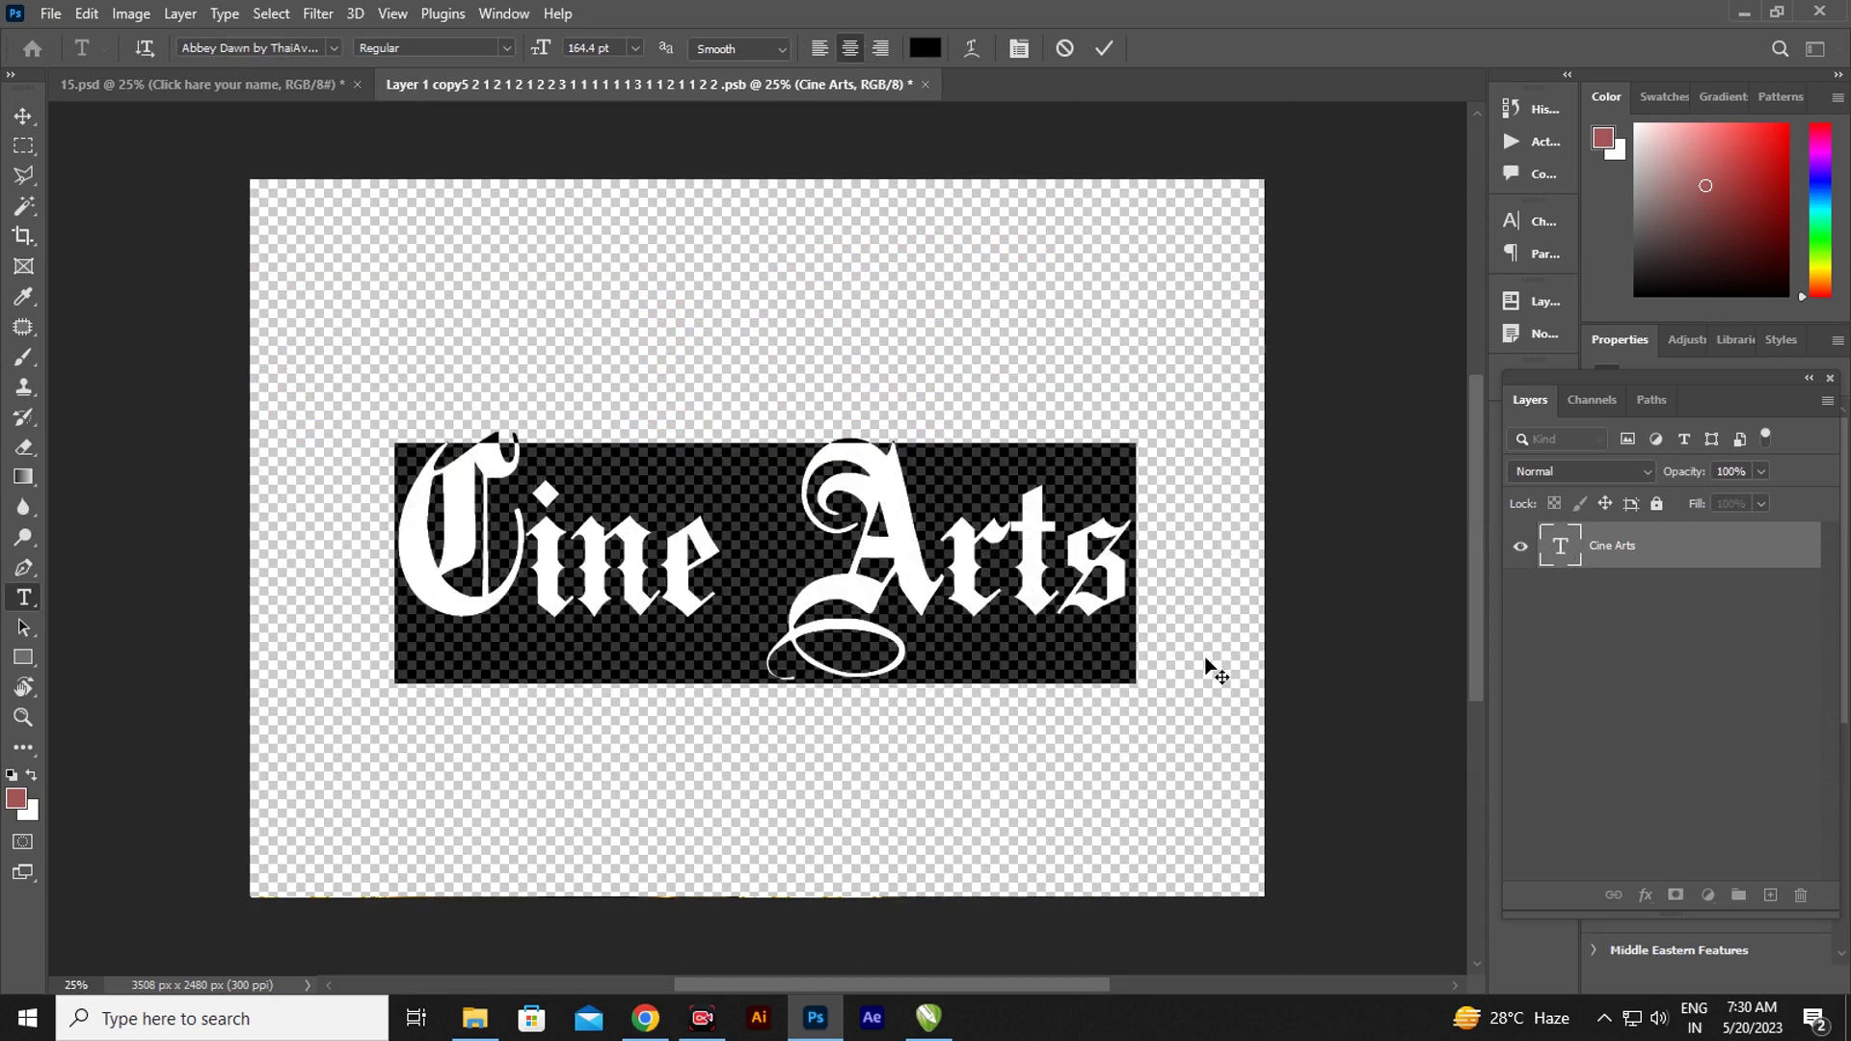
{"action": "type", "text": "C"}
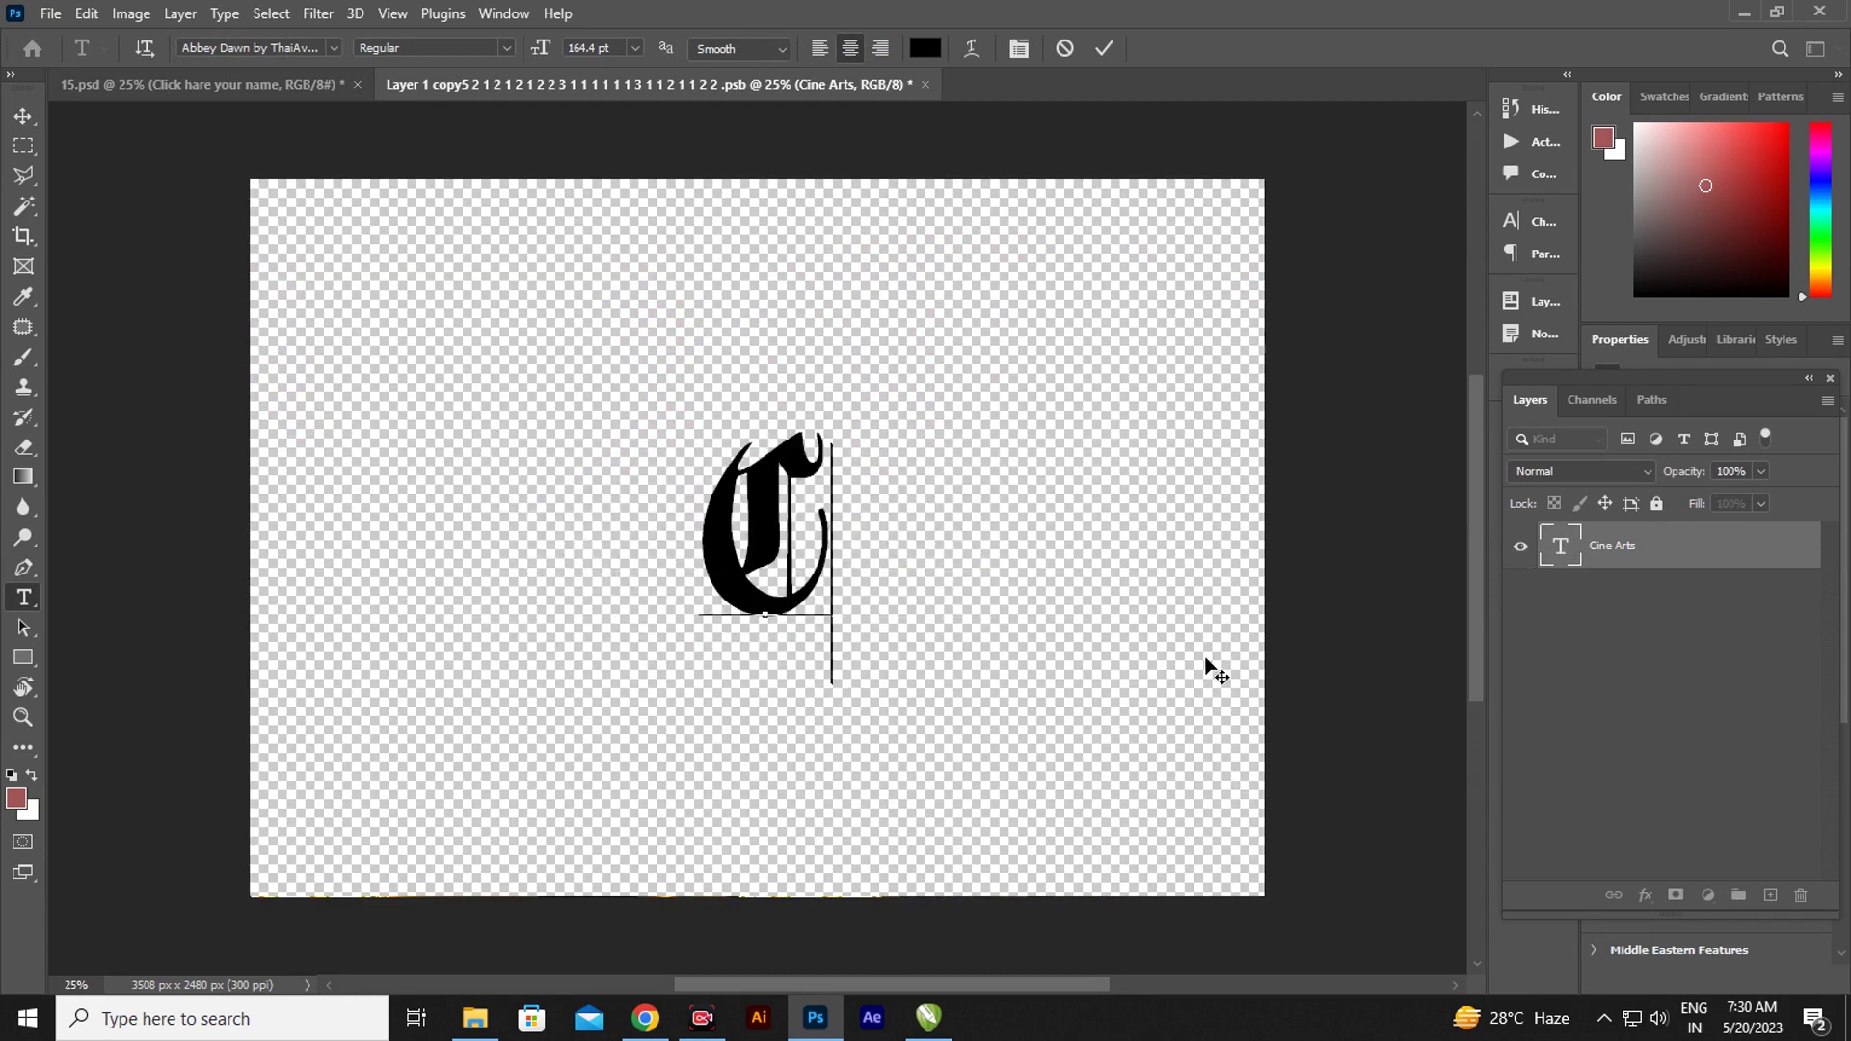
{"action": "type", "text": "ine"}
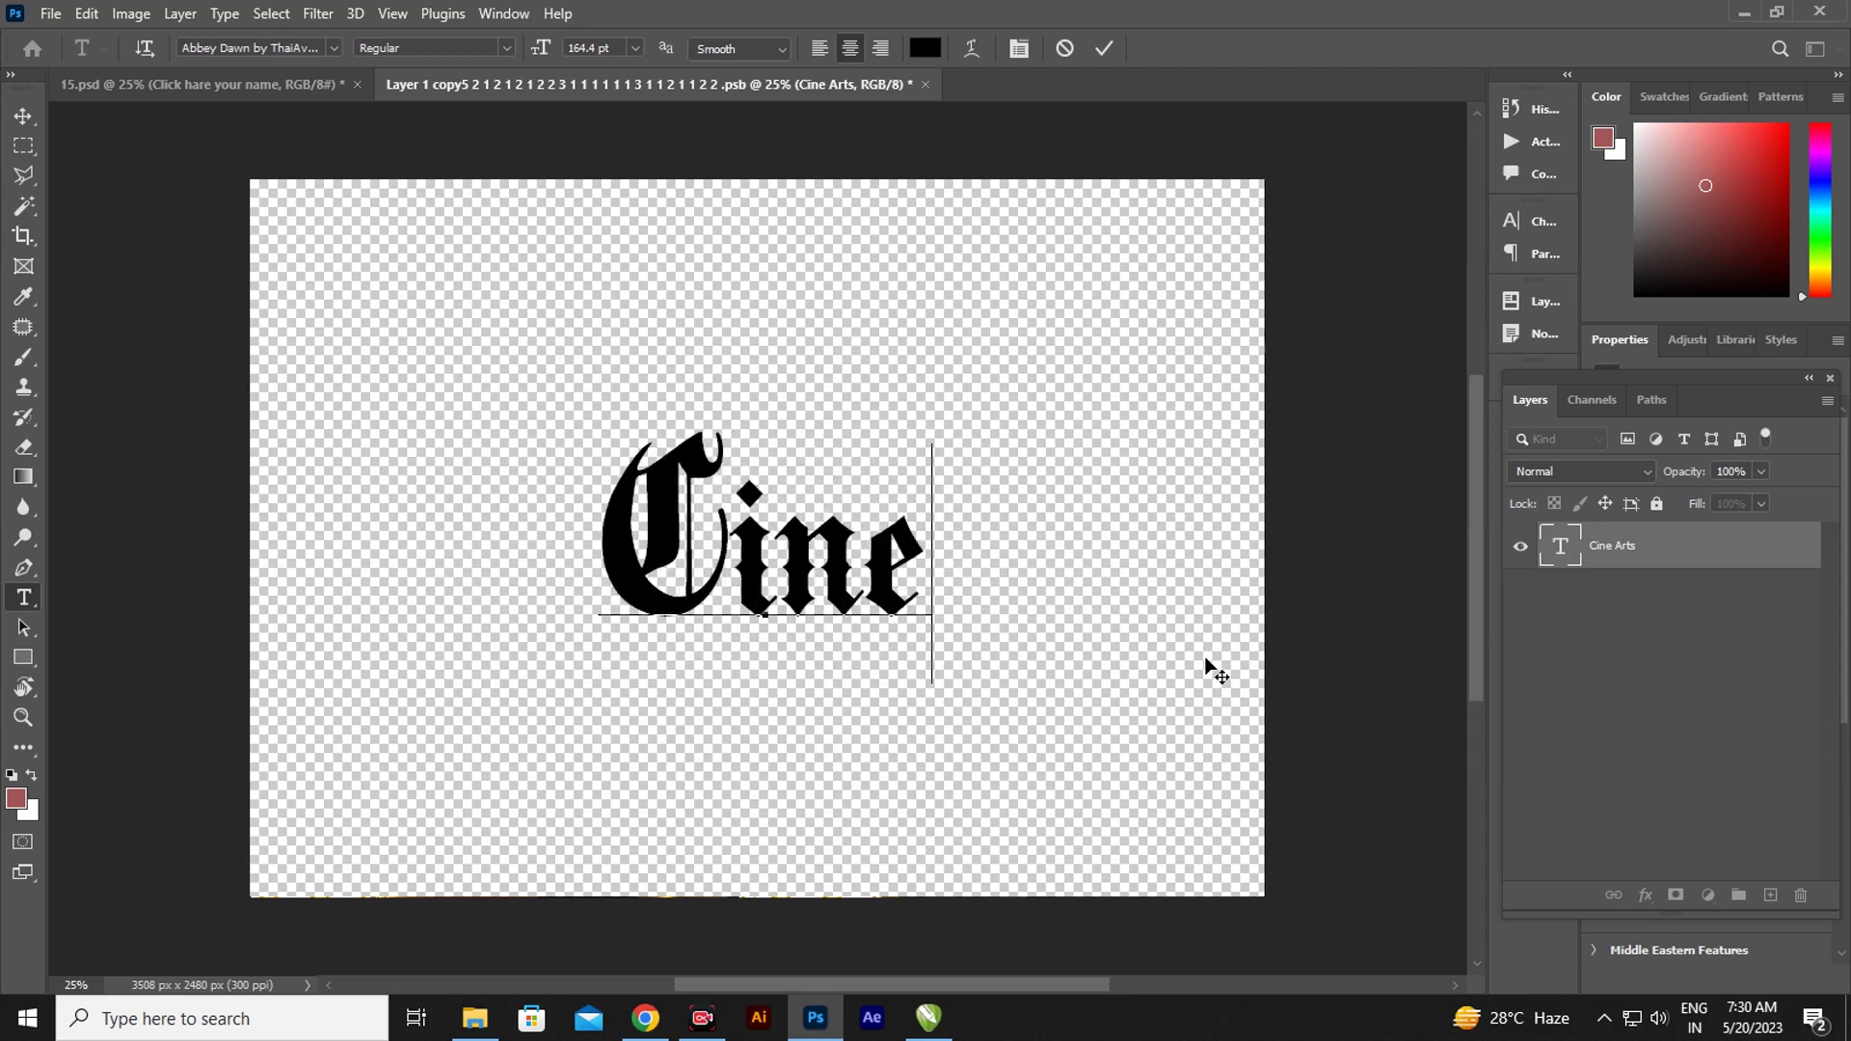
{"action": "type", "text": " Arts"}
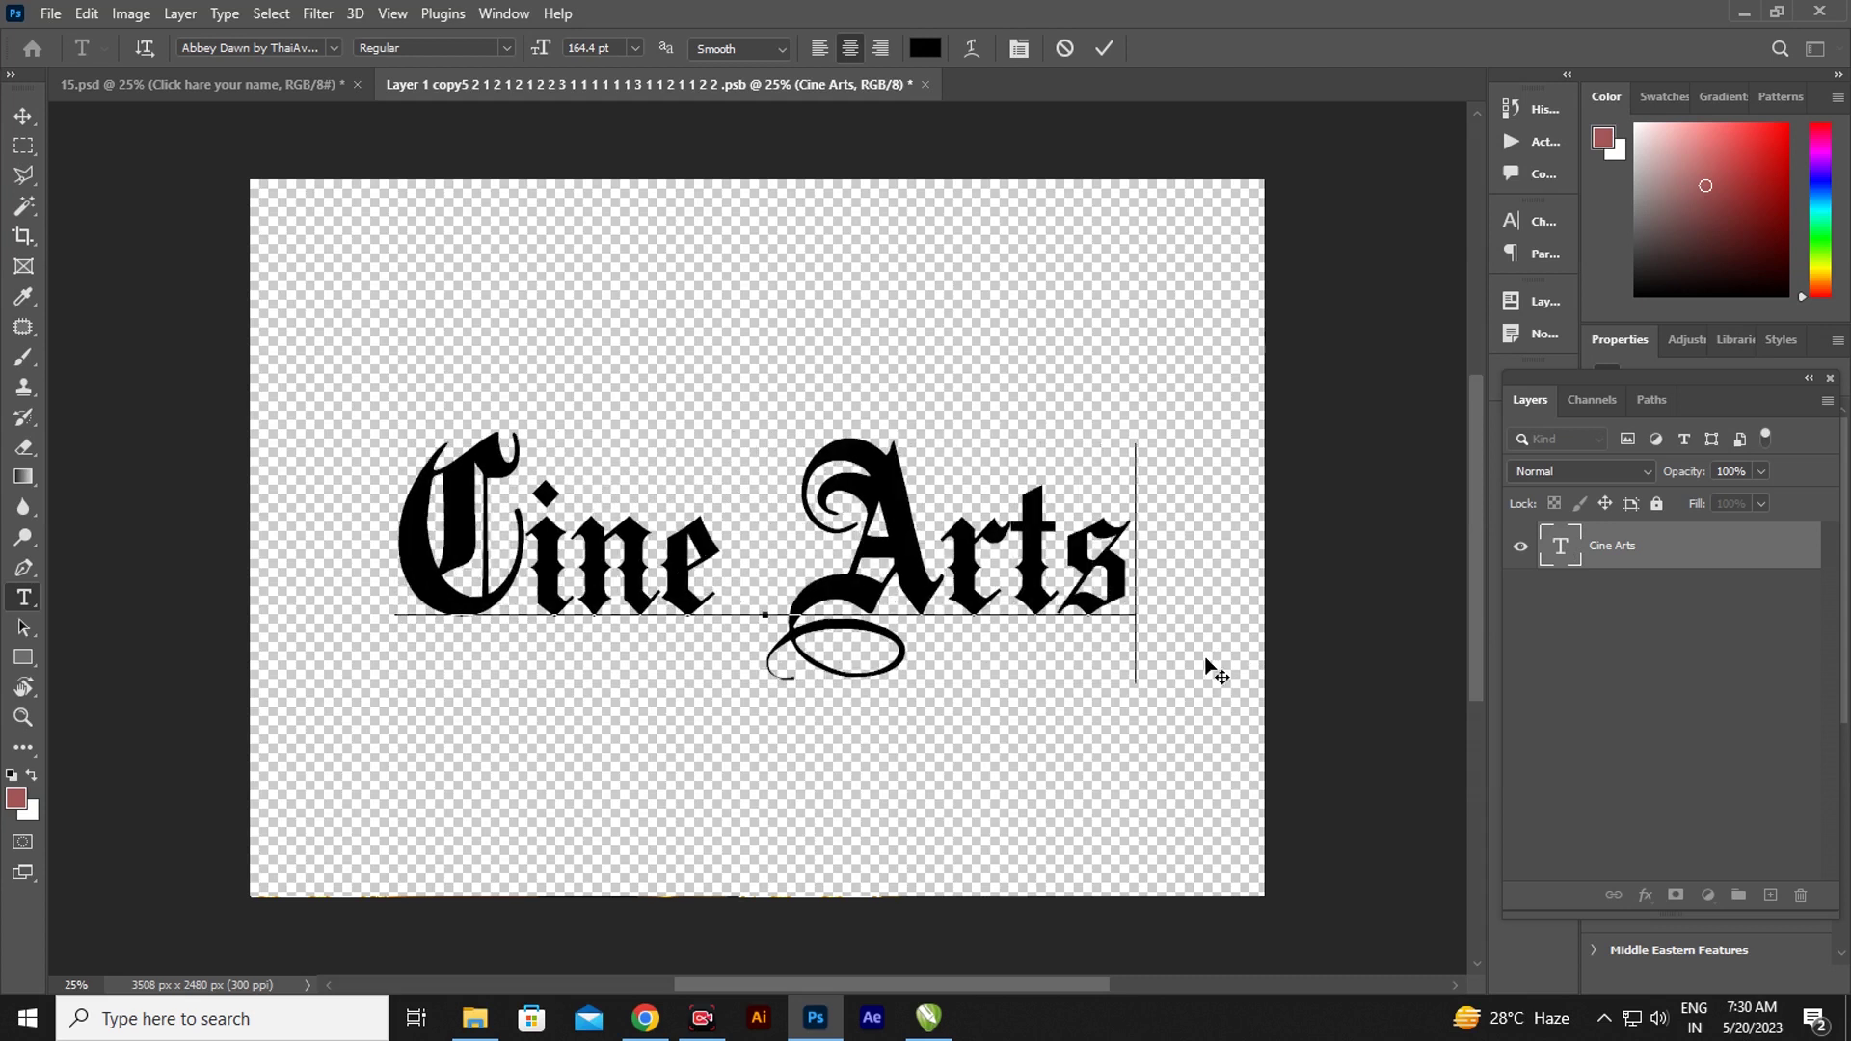
{"action": "left_click", "coordinate": [32, 117]}
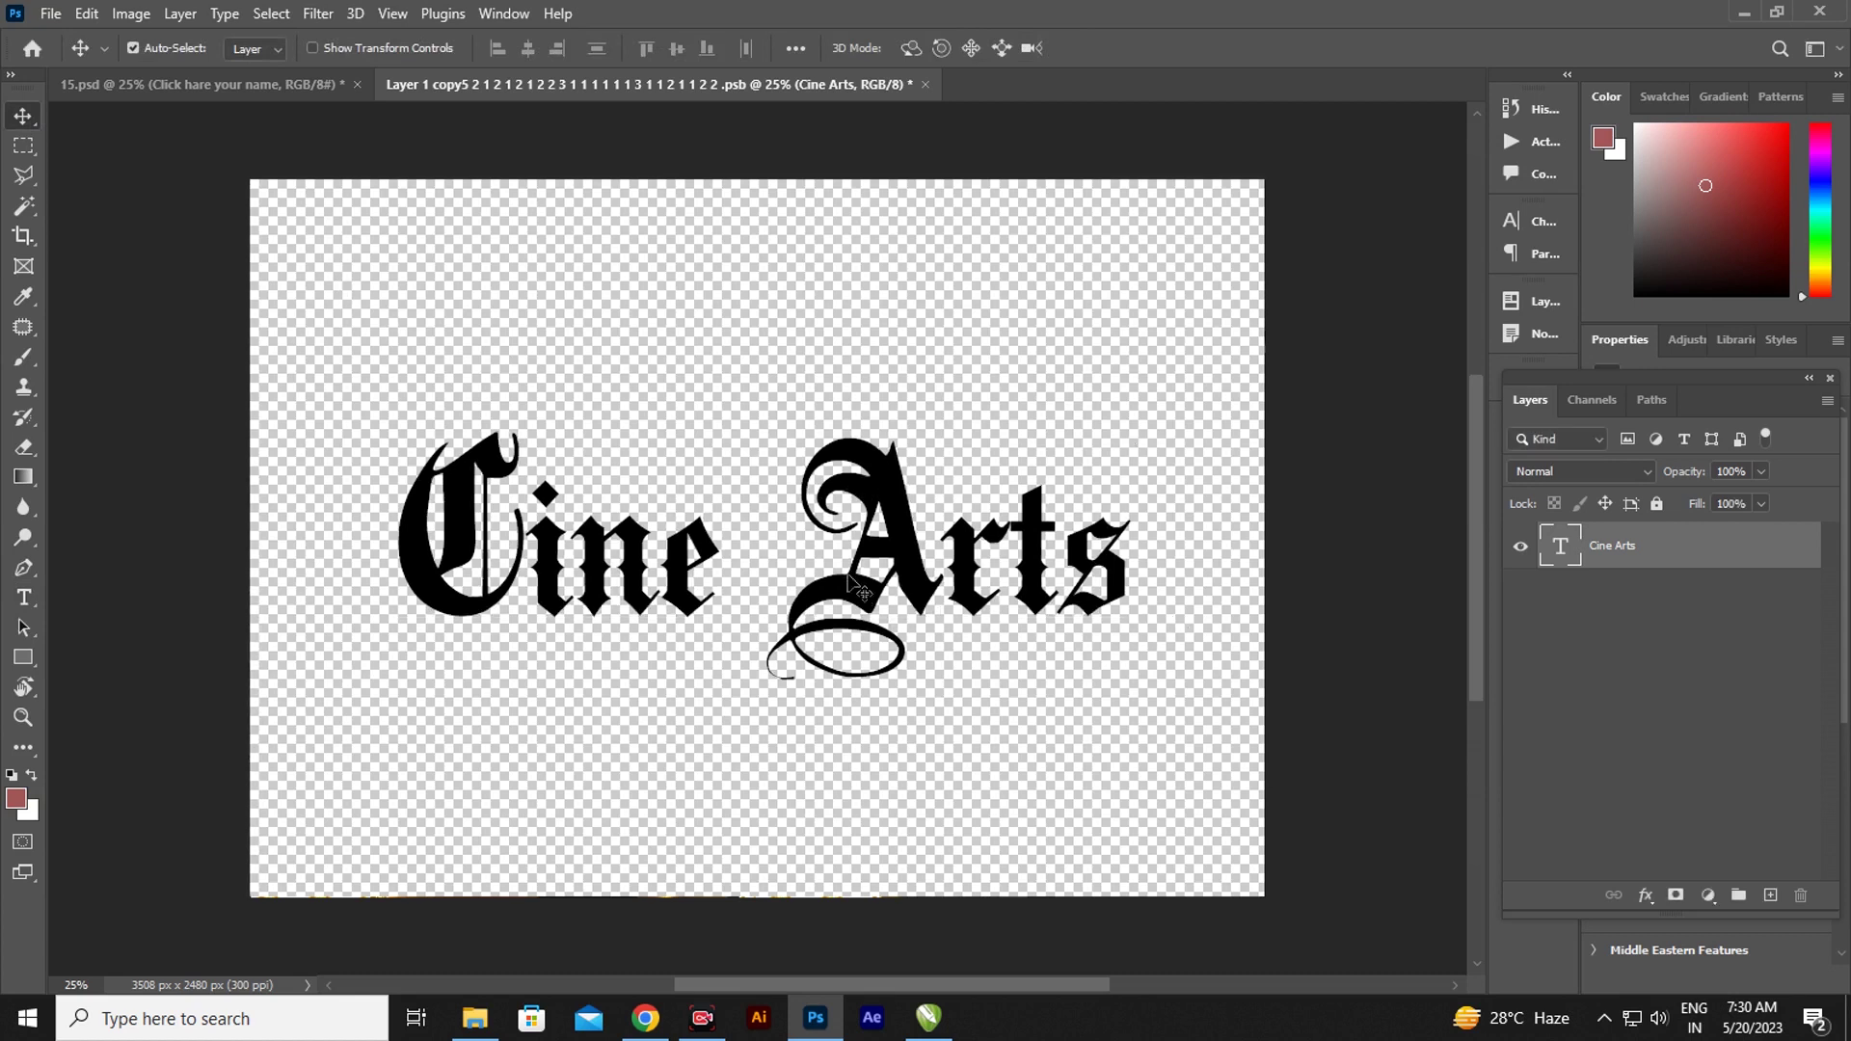
{"action": "left_click_drag", "start_coordinate": [865, 600], "coordinate": [864, 603]}
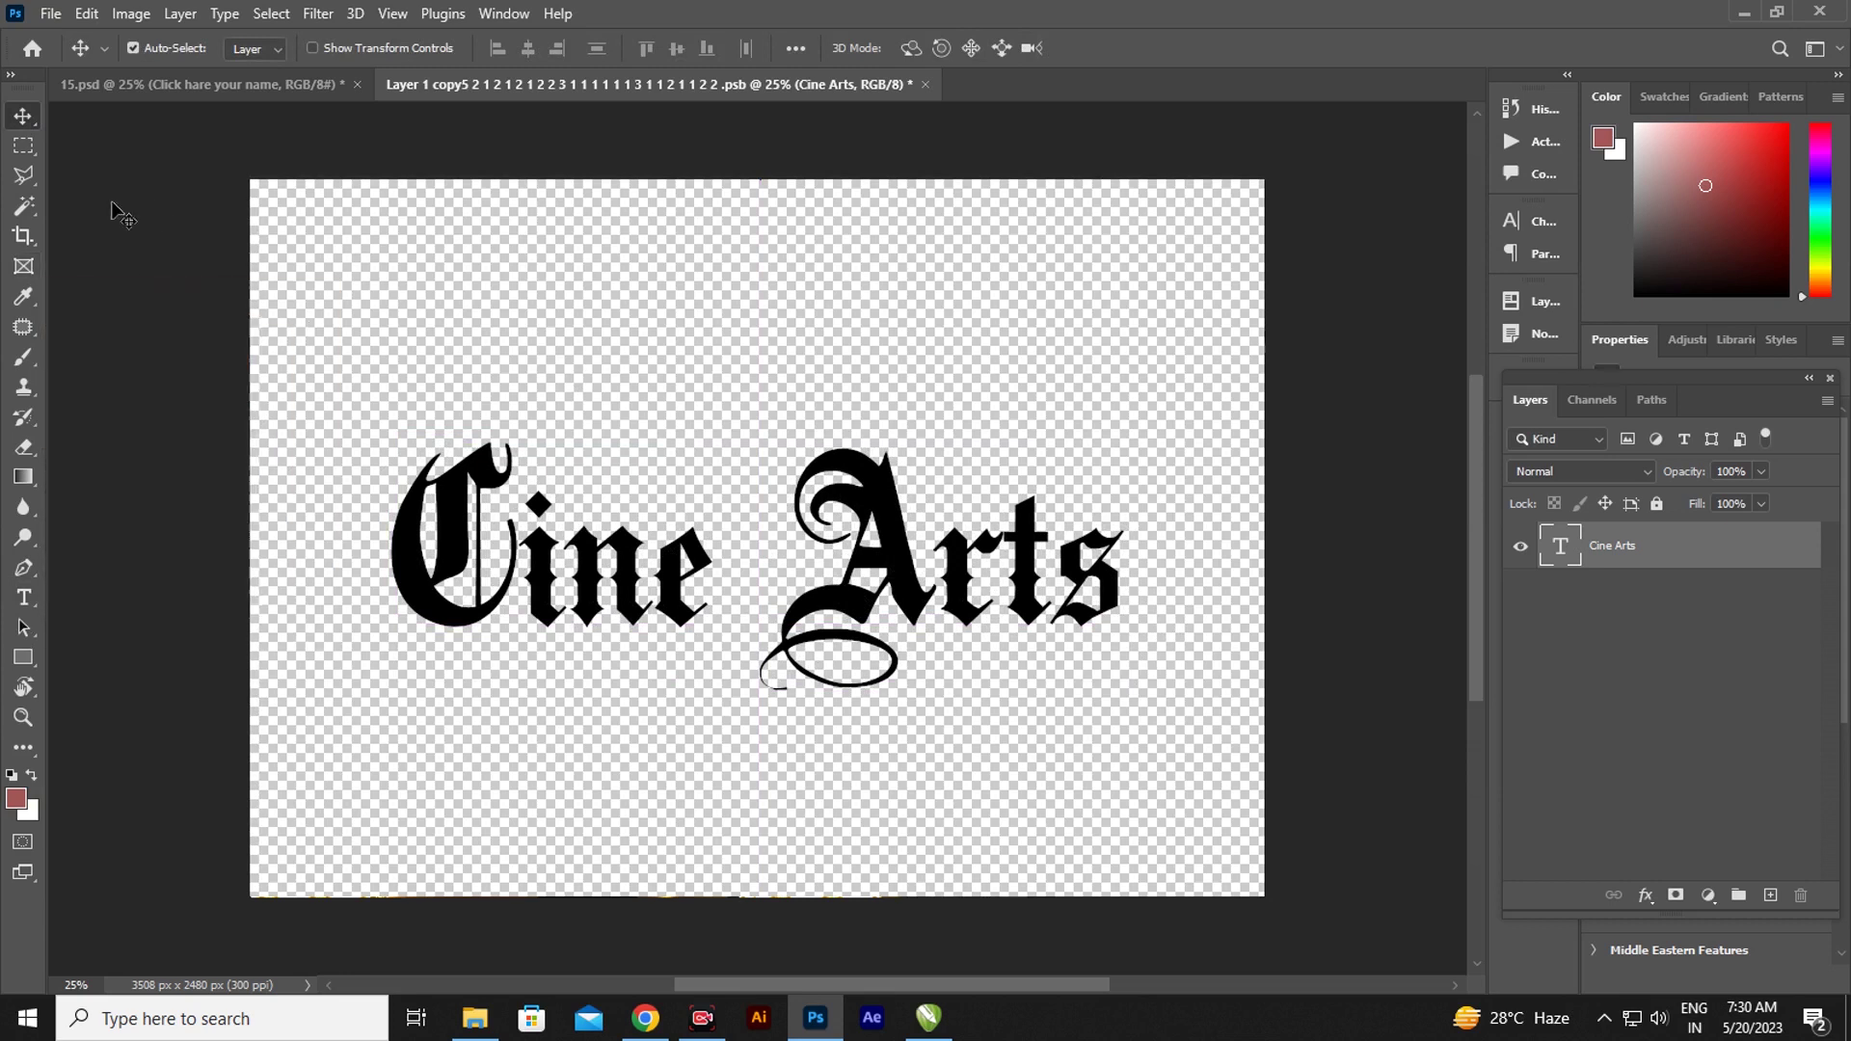
{"action": "left_click", "coordinate": [928, 85]}
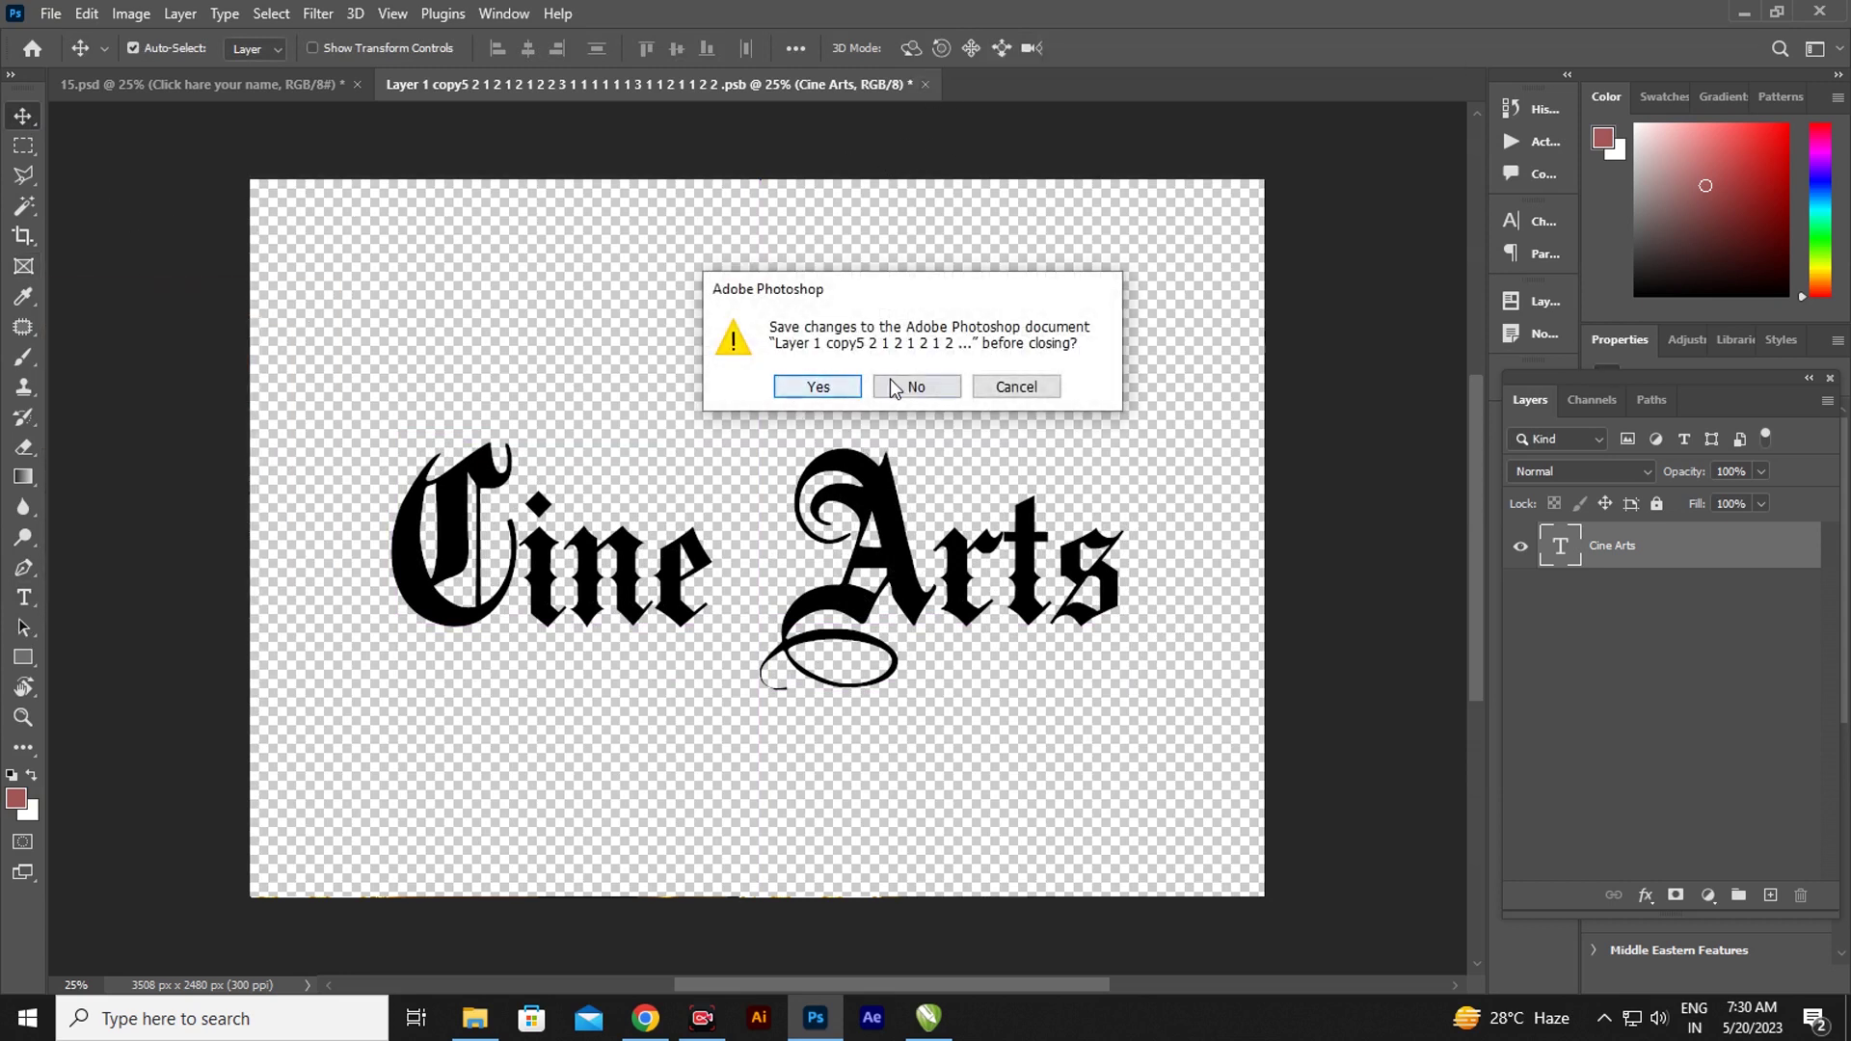
{"action": "left_click", "coordinate": [819, 385]}
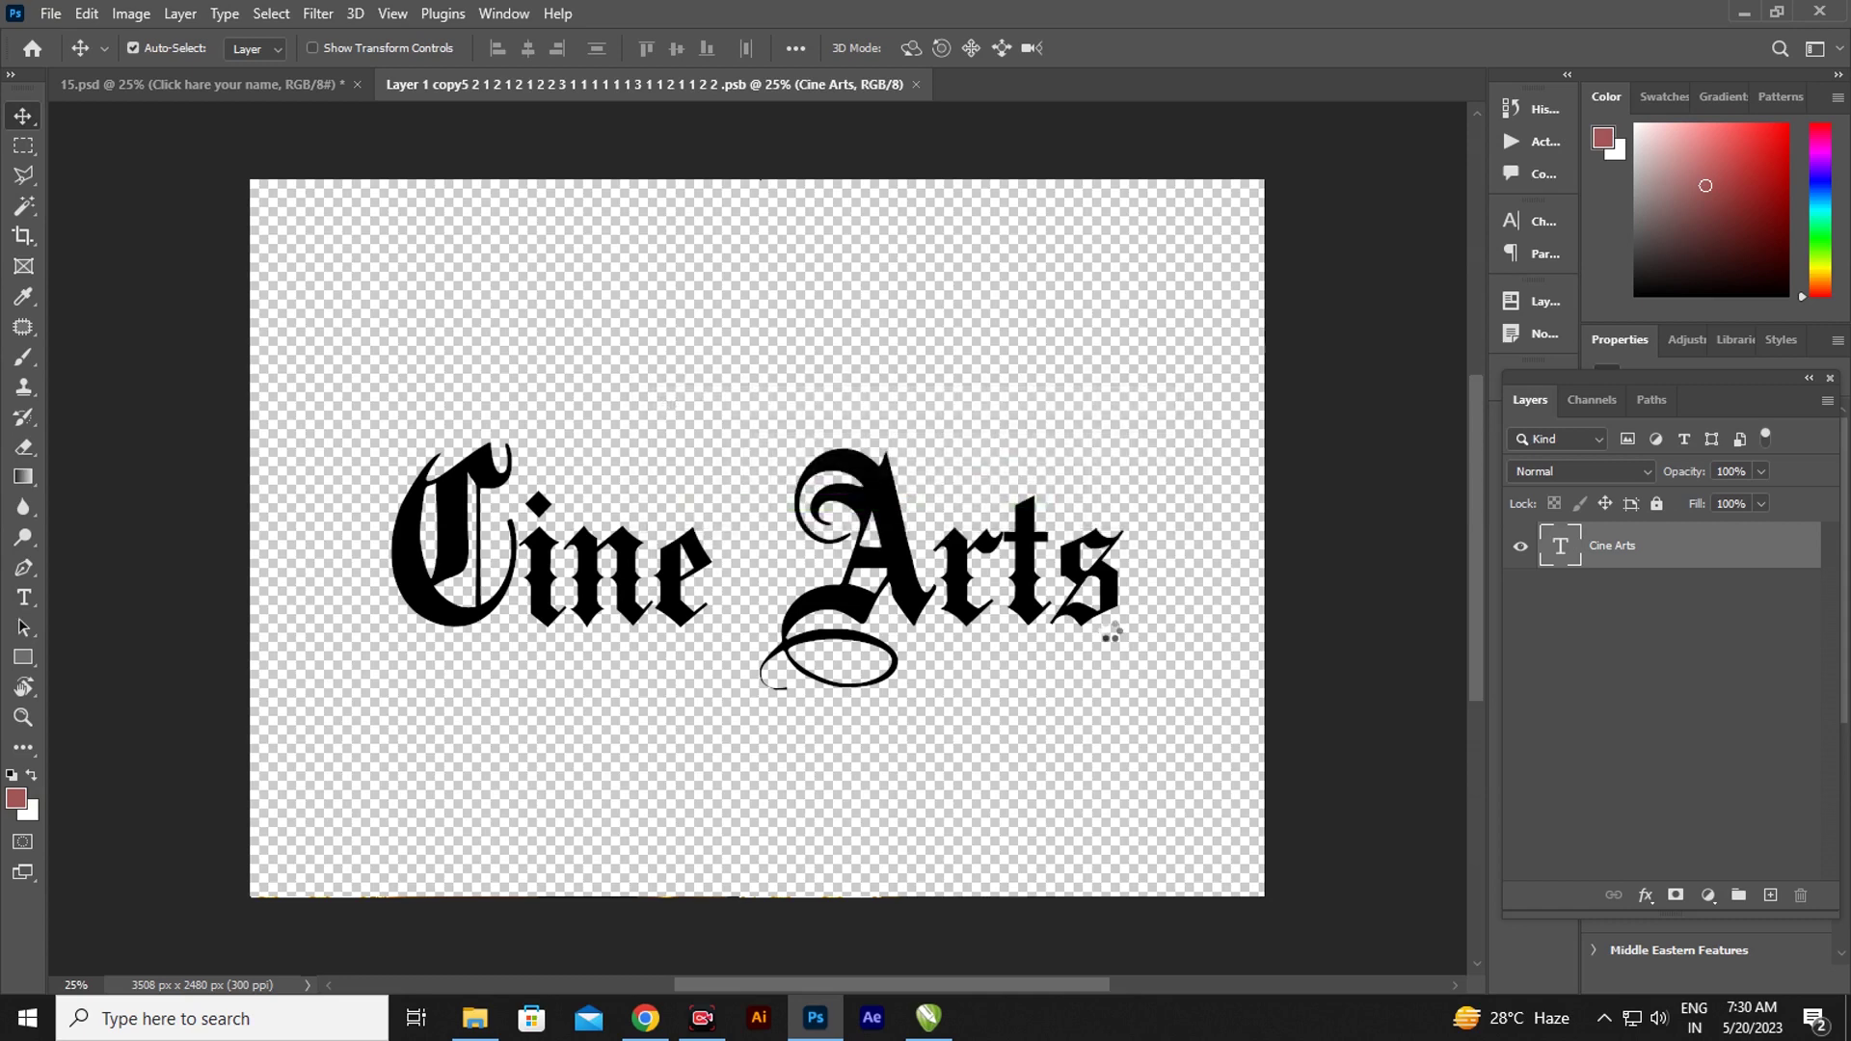
{"action": "key", "text": "ctrl+w"}
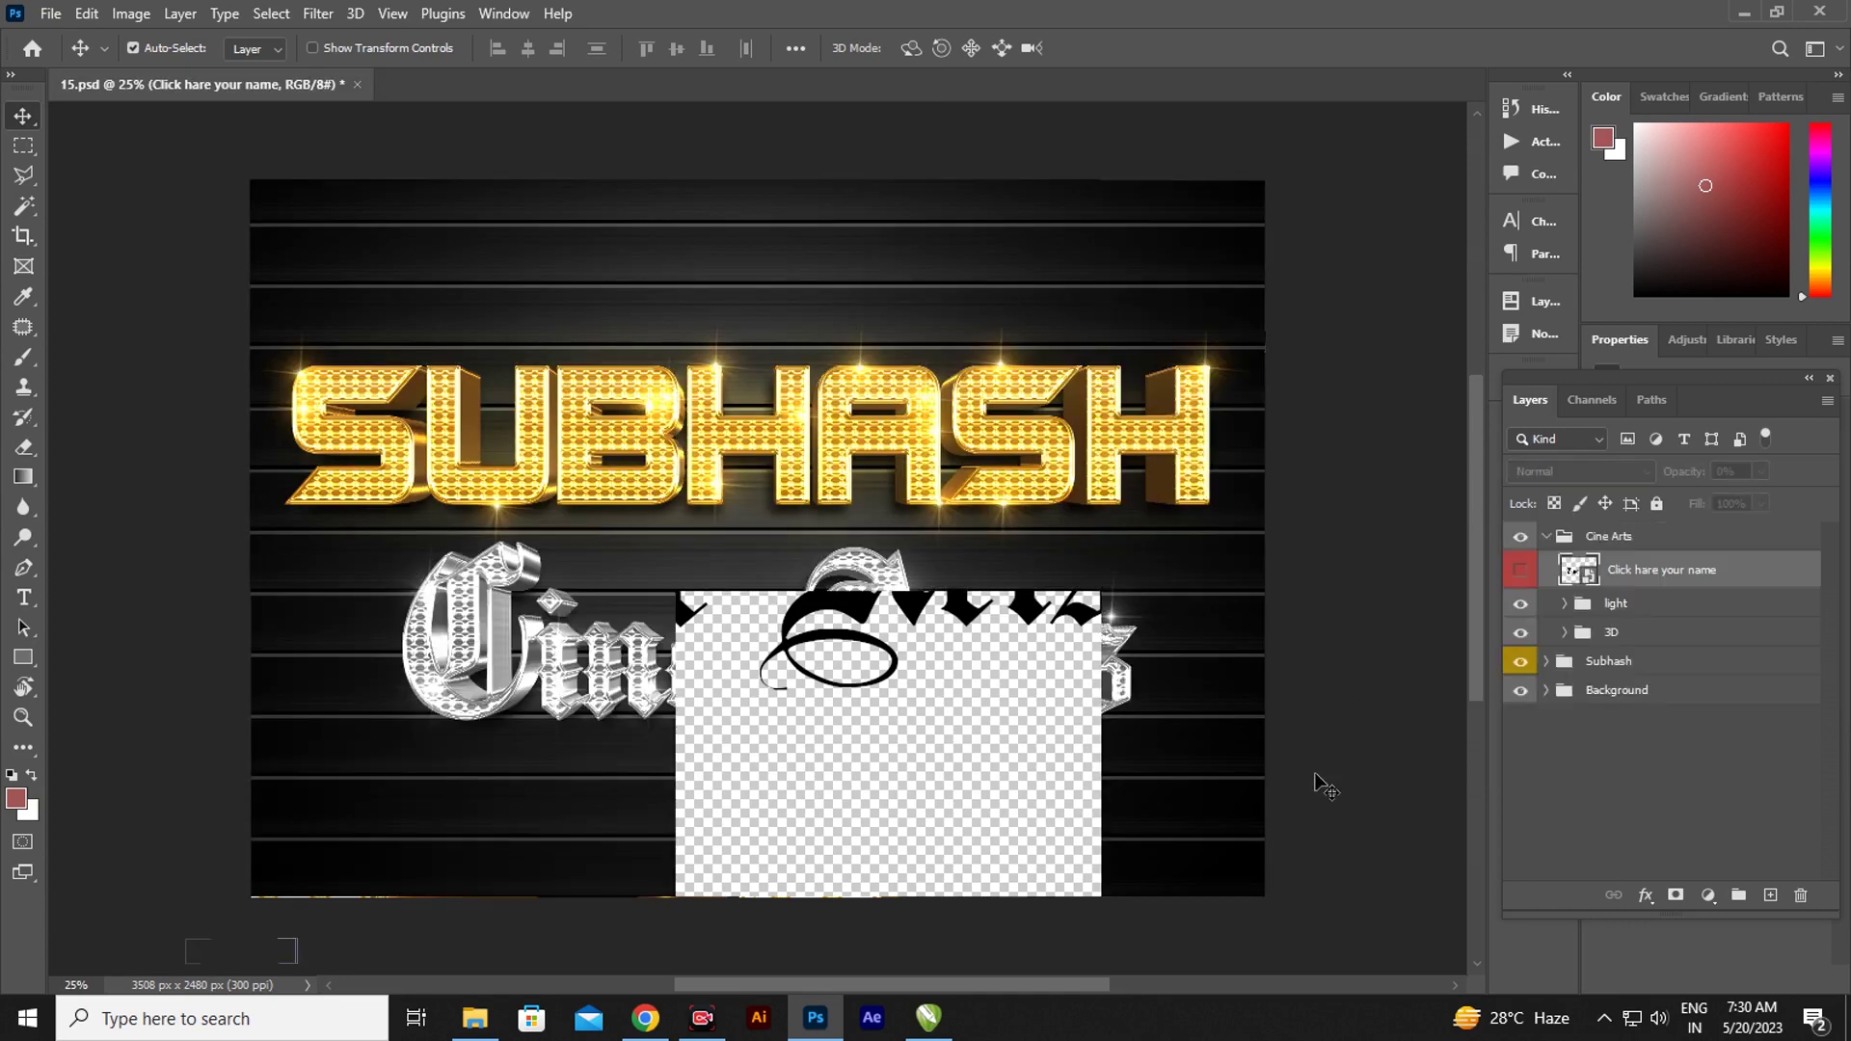
{"action": "left_click", "coordinate": [1317, 779]}
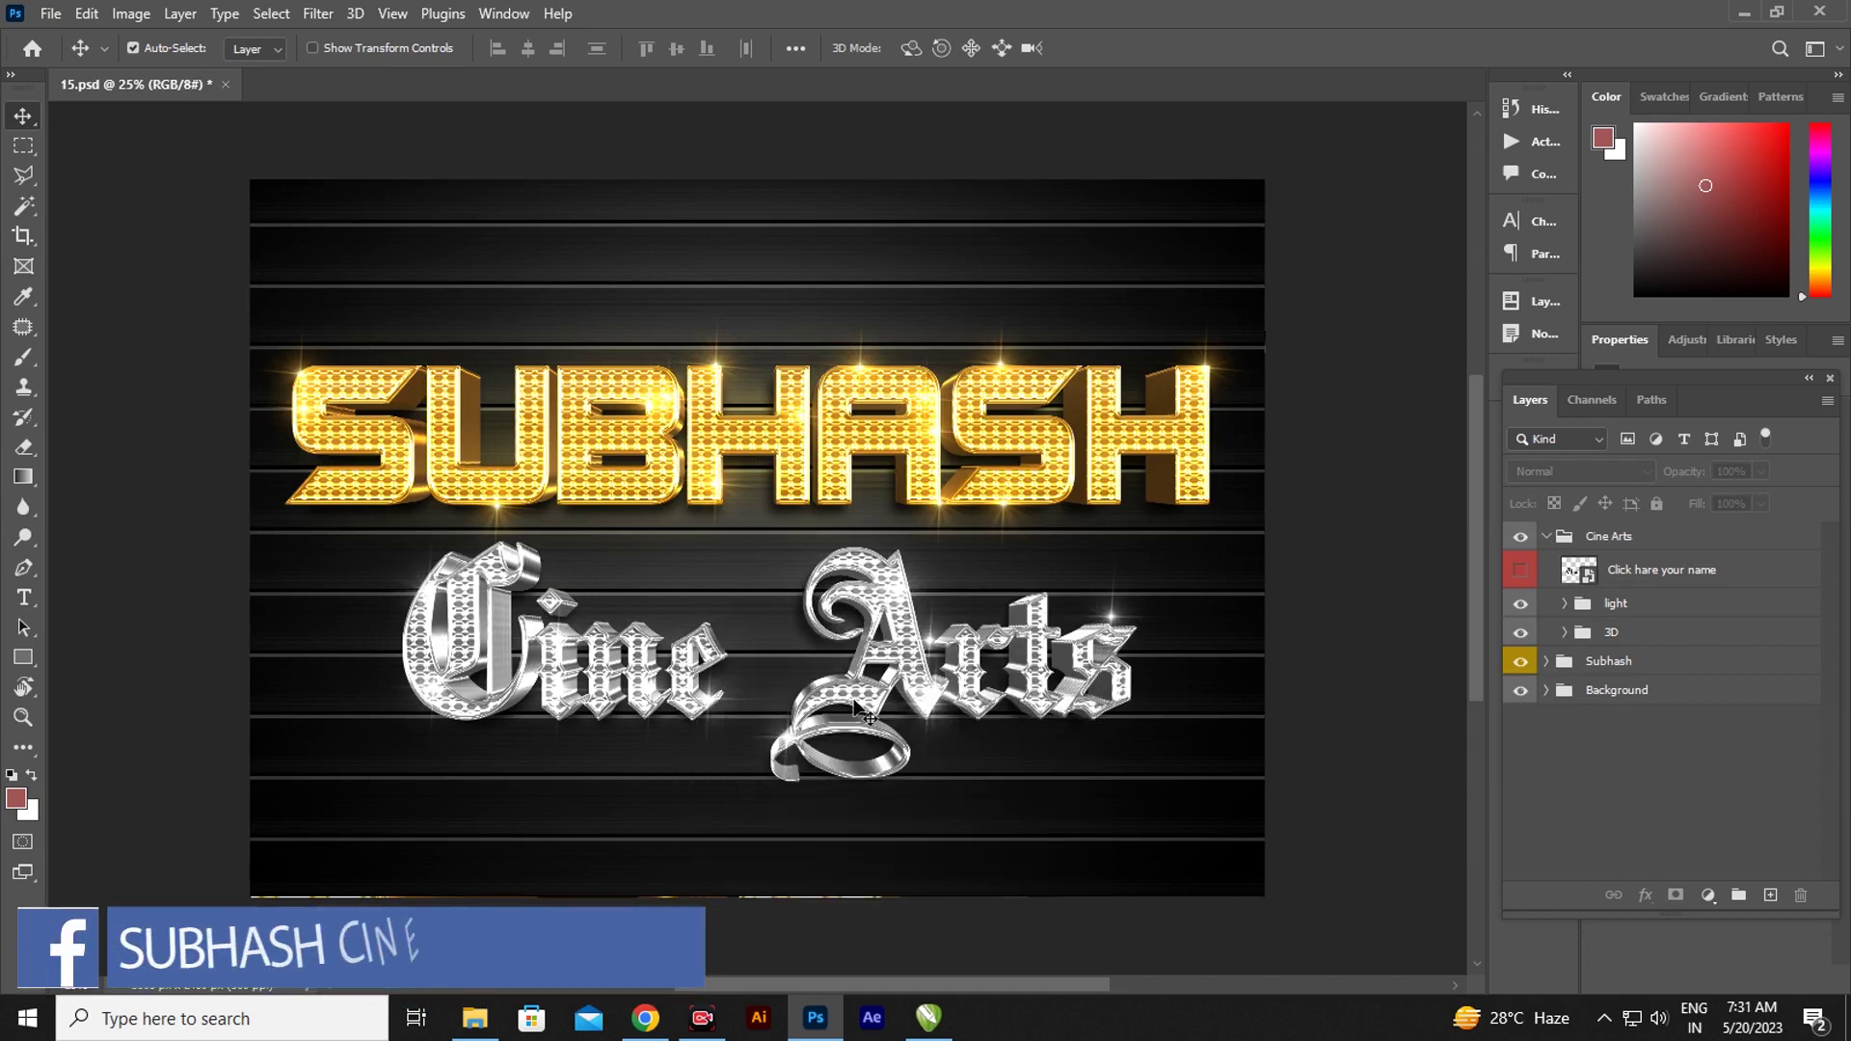
- Drag several sparkle flares across the silver Cine Arts text, one onto the A of Arts, then collapse the light group
{"action": "left_click", "coordinate": [1116, 624]}
{"action": "left_click_drag", "start_coordinate": [1117, 625], "coordinate": [1140, 632]}
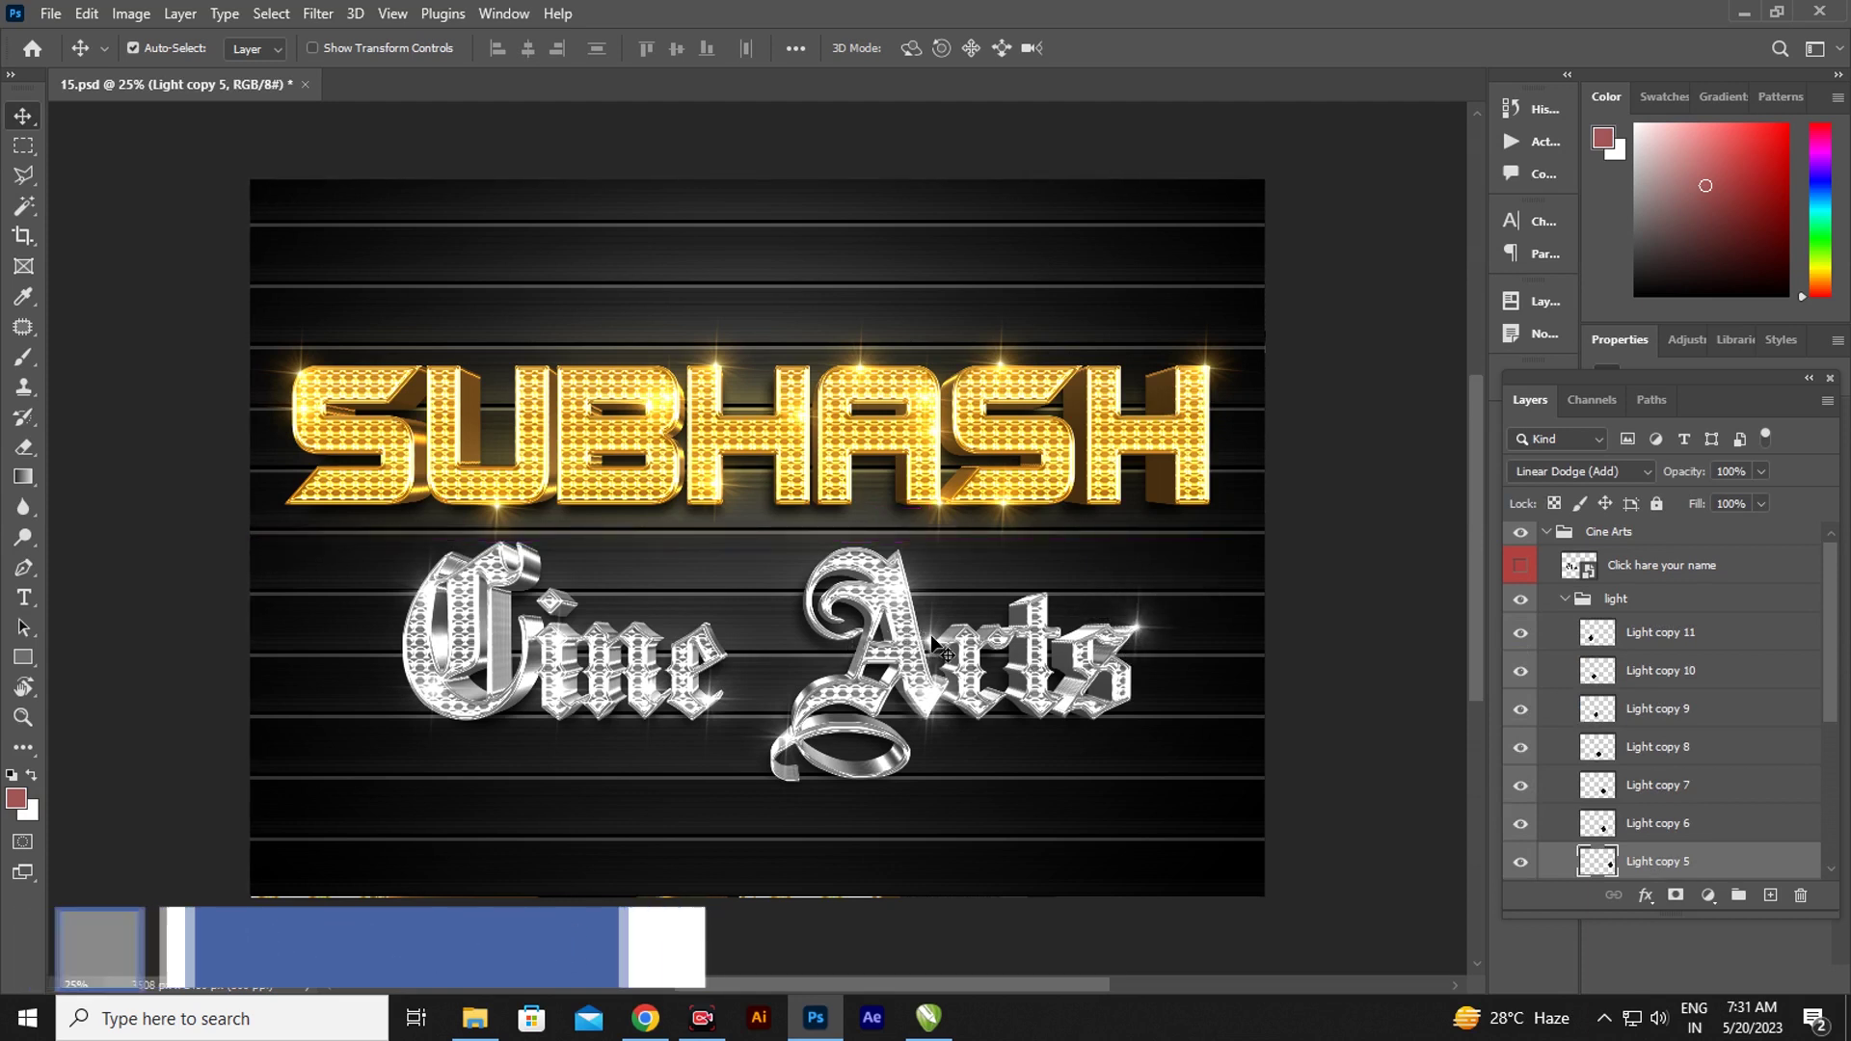
{"action": "left_click_drag", "start_coordinate": [935, 651], "coordinate": [918, 623]}
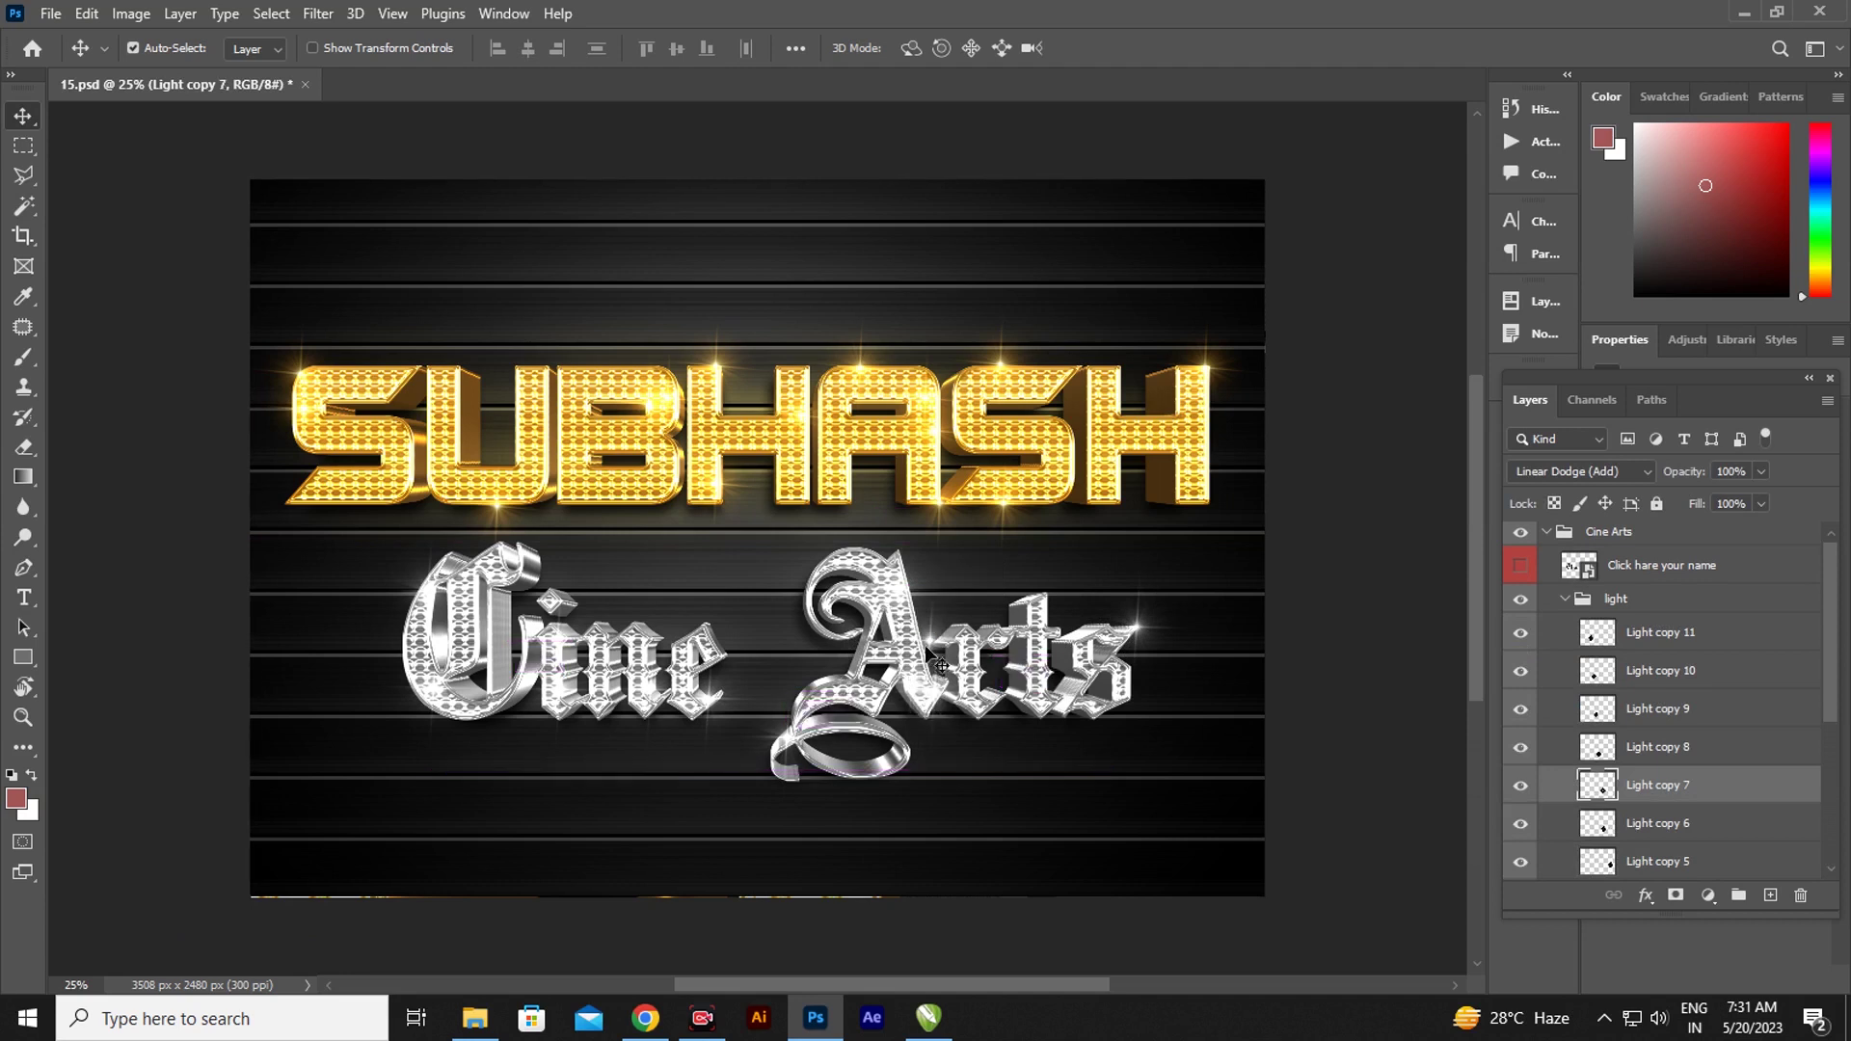
{"action": "key", "text": "alt+bracketleft"}
{"action": "key", "text": "alt+bracketleft"}
{"action": "key", "text": "alt+bracketleft"}
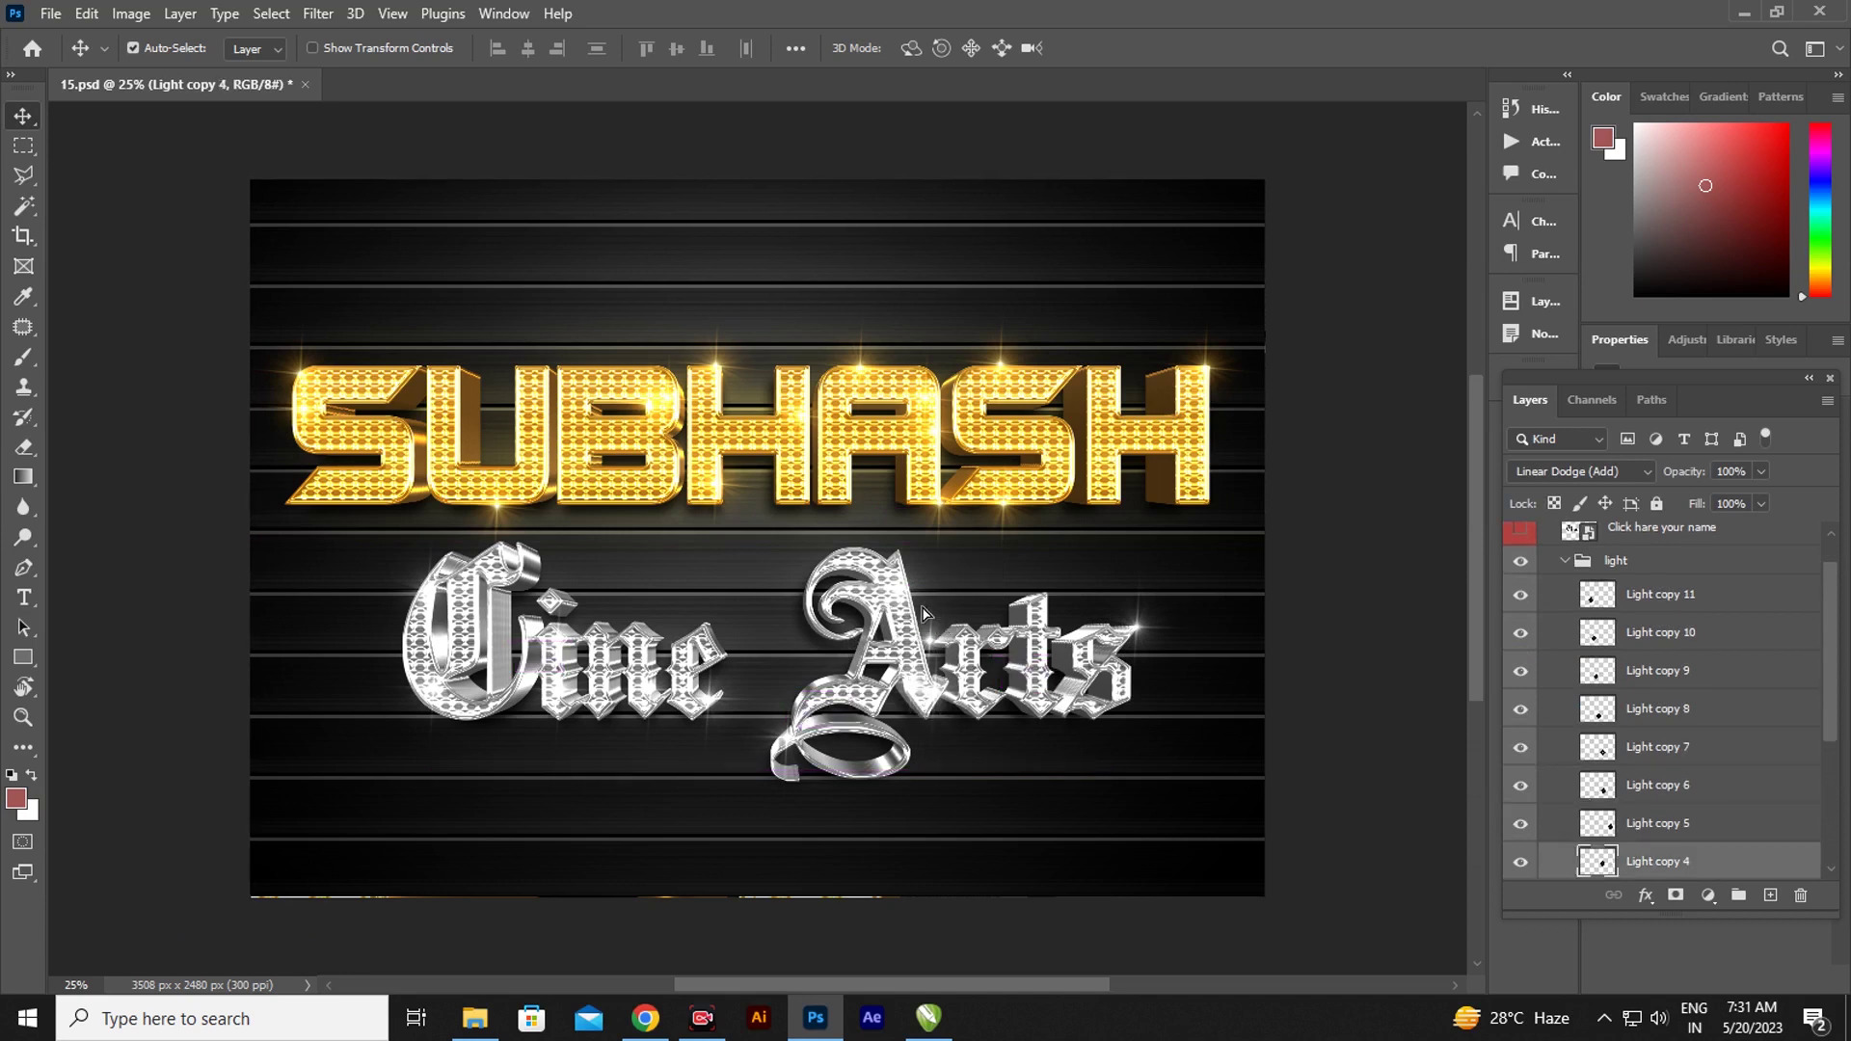
{"action": "mouse_move", "coordinate": [922, 613]}
{"action": "left_mouse_down"}
{"action": "mouse_move", "coordinate": [940, 658]}
{"action": "mouse_move", "coordinate": [908, 634]}
{"action": "mouse_move", "coordinate": [914, 743]}
{"action": "left_mouse_up"}
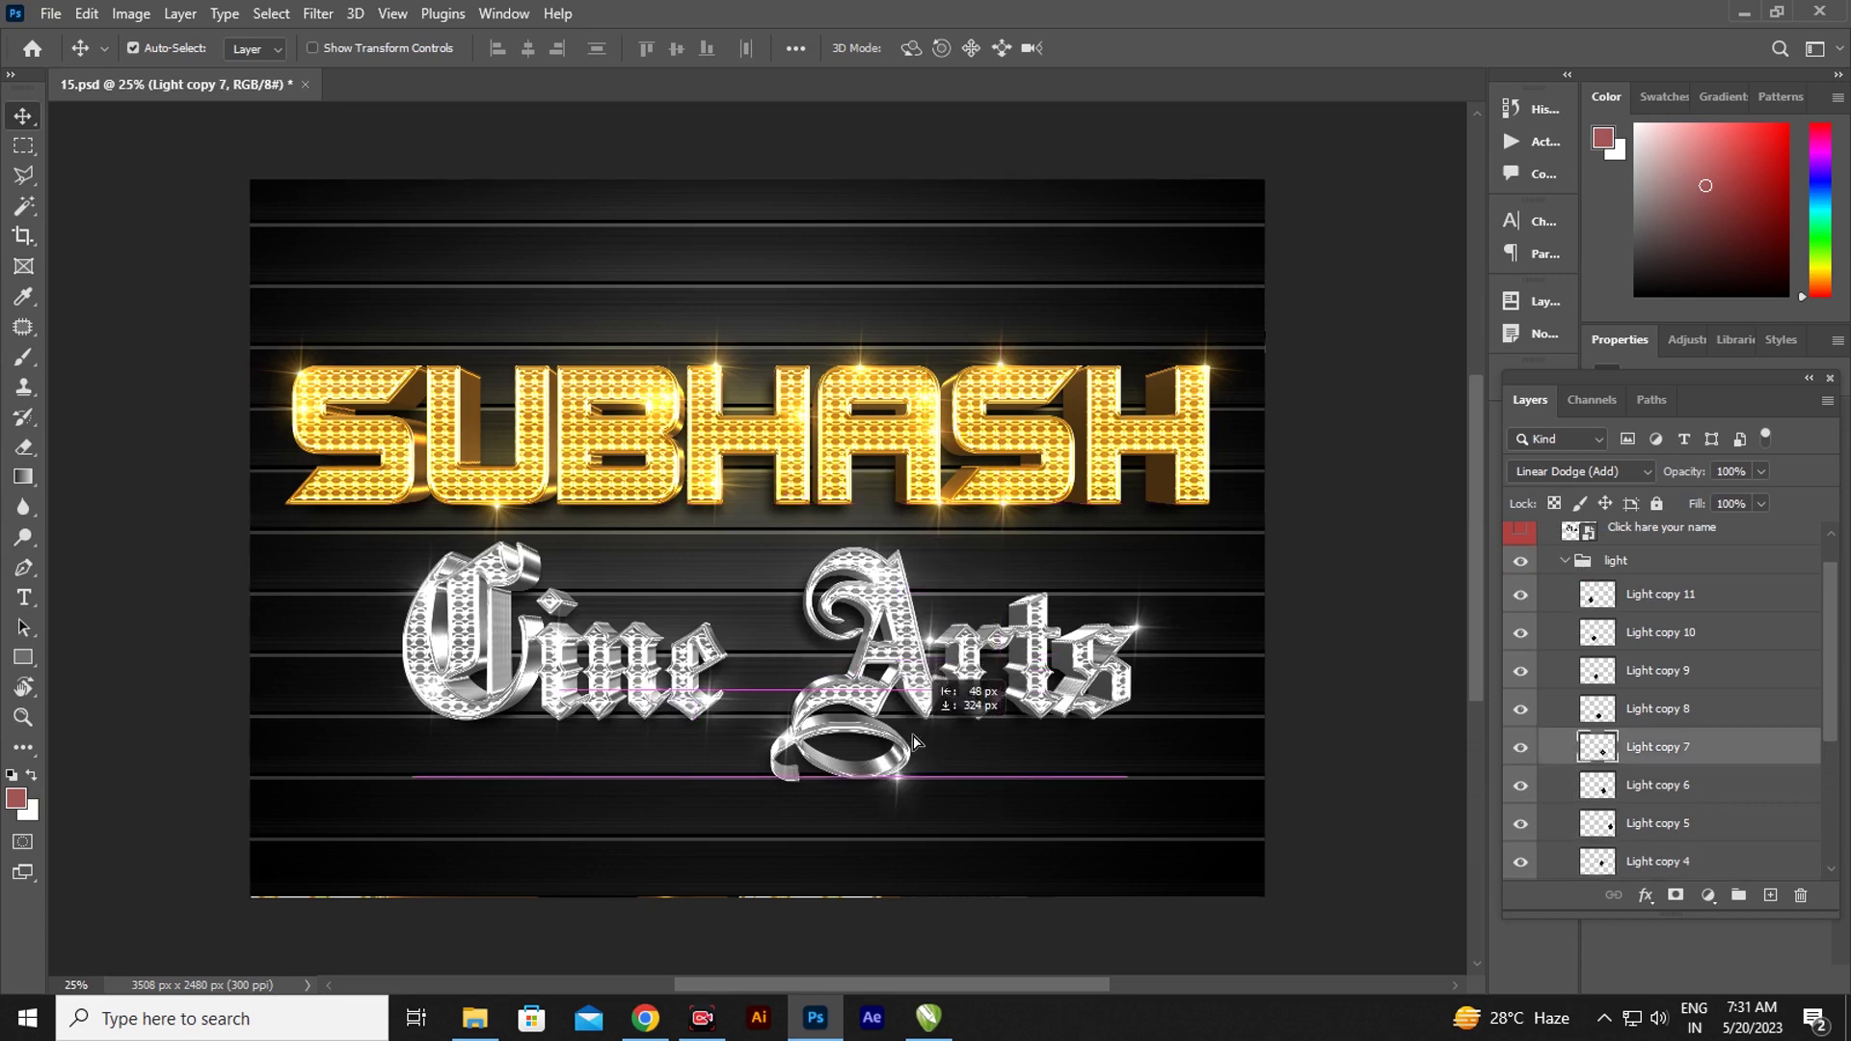
{"action": "mouse_move", "coordinate": [914, 742]}
{"action": "left_mouse_down"}
{"action": "mouse_move", "coordinate": [923, 626]}
{"action": "mouse_move", "coordinate": [846, 665]}
{"action": "mouse_move", "coordinate": [821, 648]}
{"action": "left_mouse_up"}
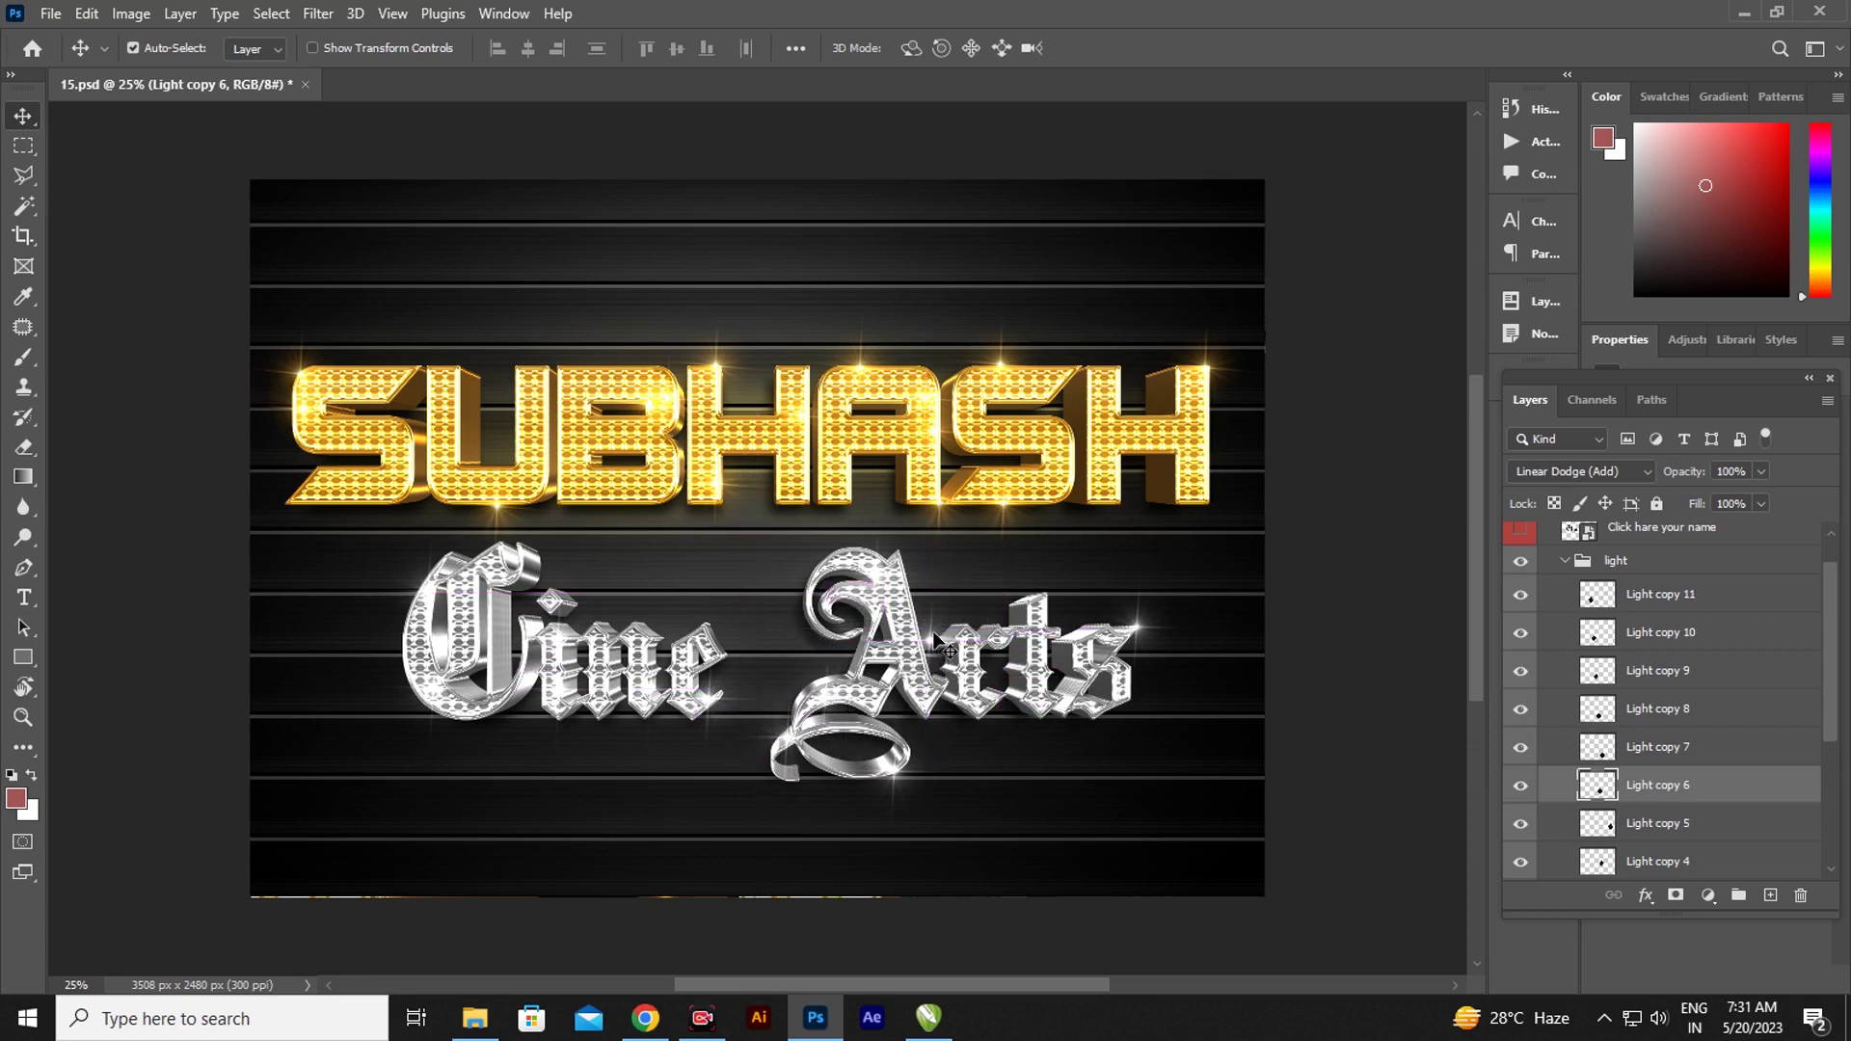
{"action": "left_click_drag", "start_coordinate": [934, 635], "coordinate": [903, 623]}
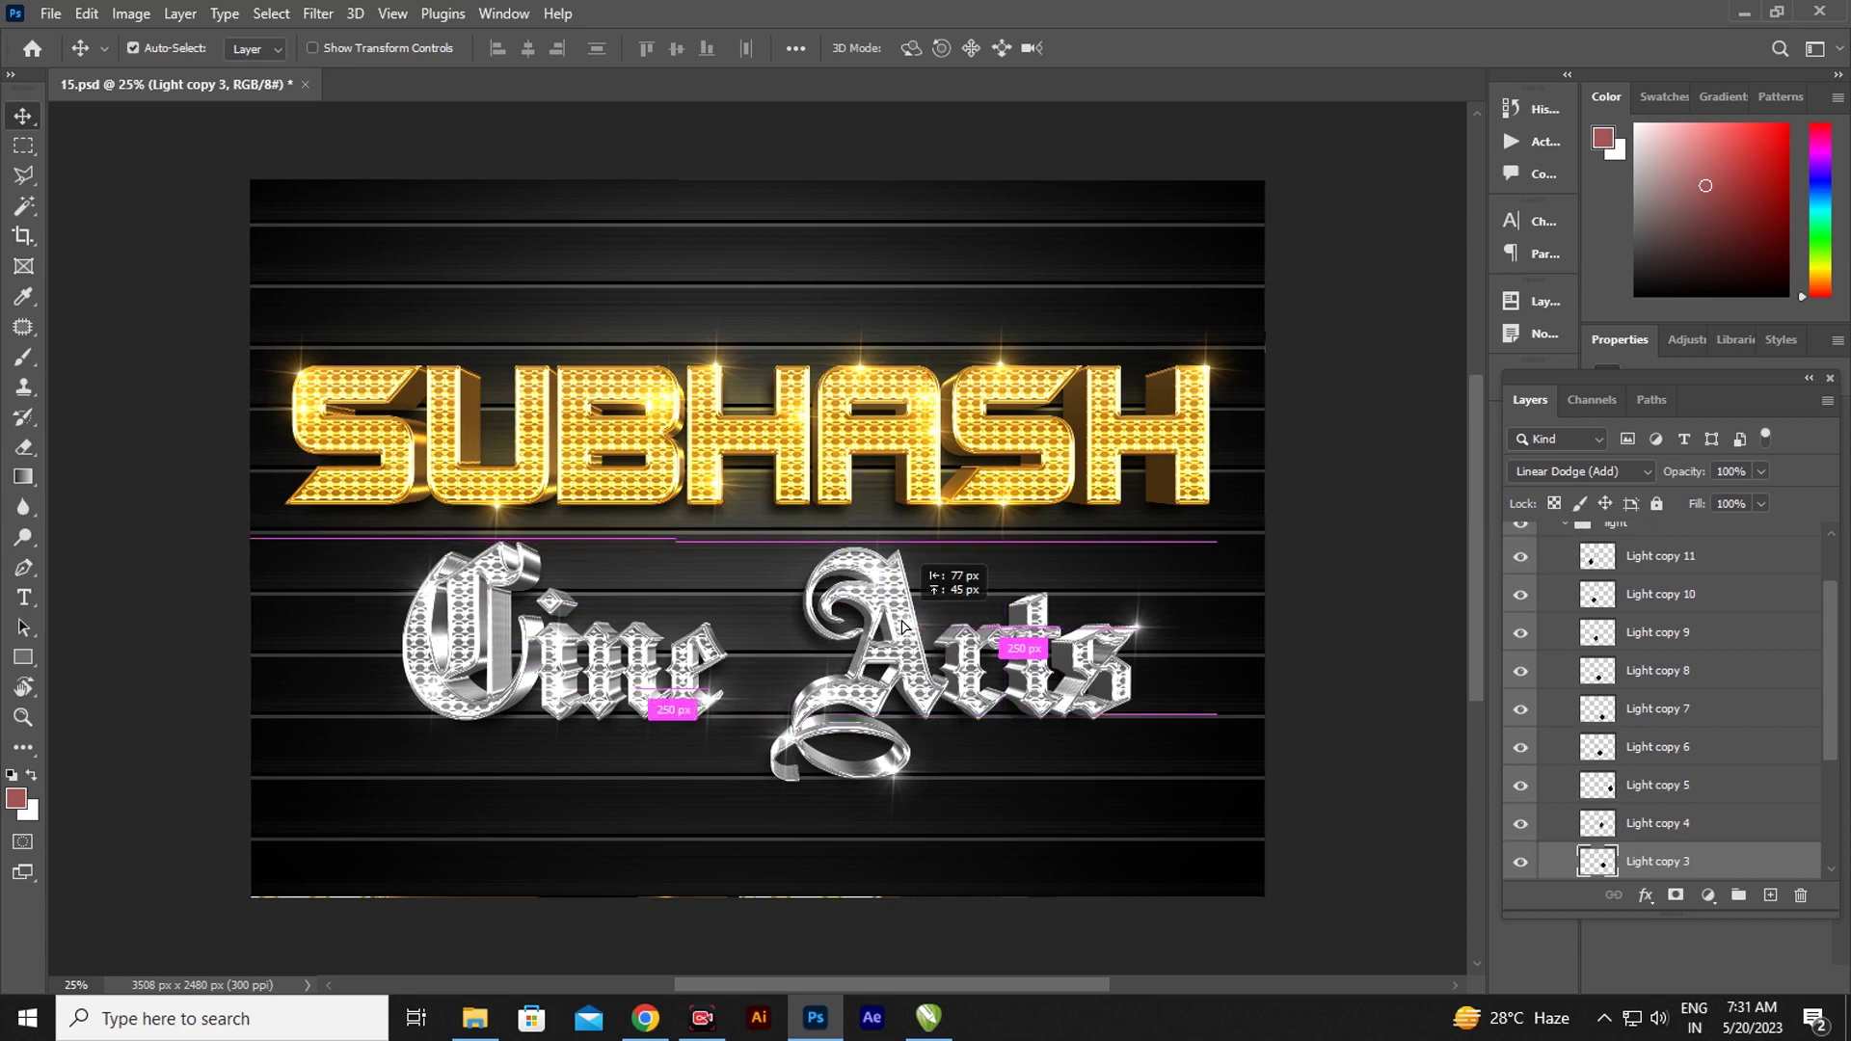
{"action": "left_click_drag", "start_coordinate": [902, 625], "coordinate": [902, 625]}
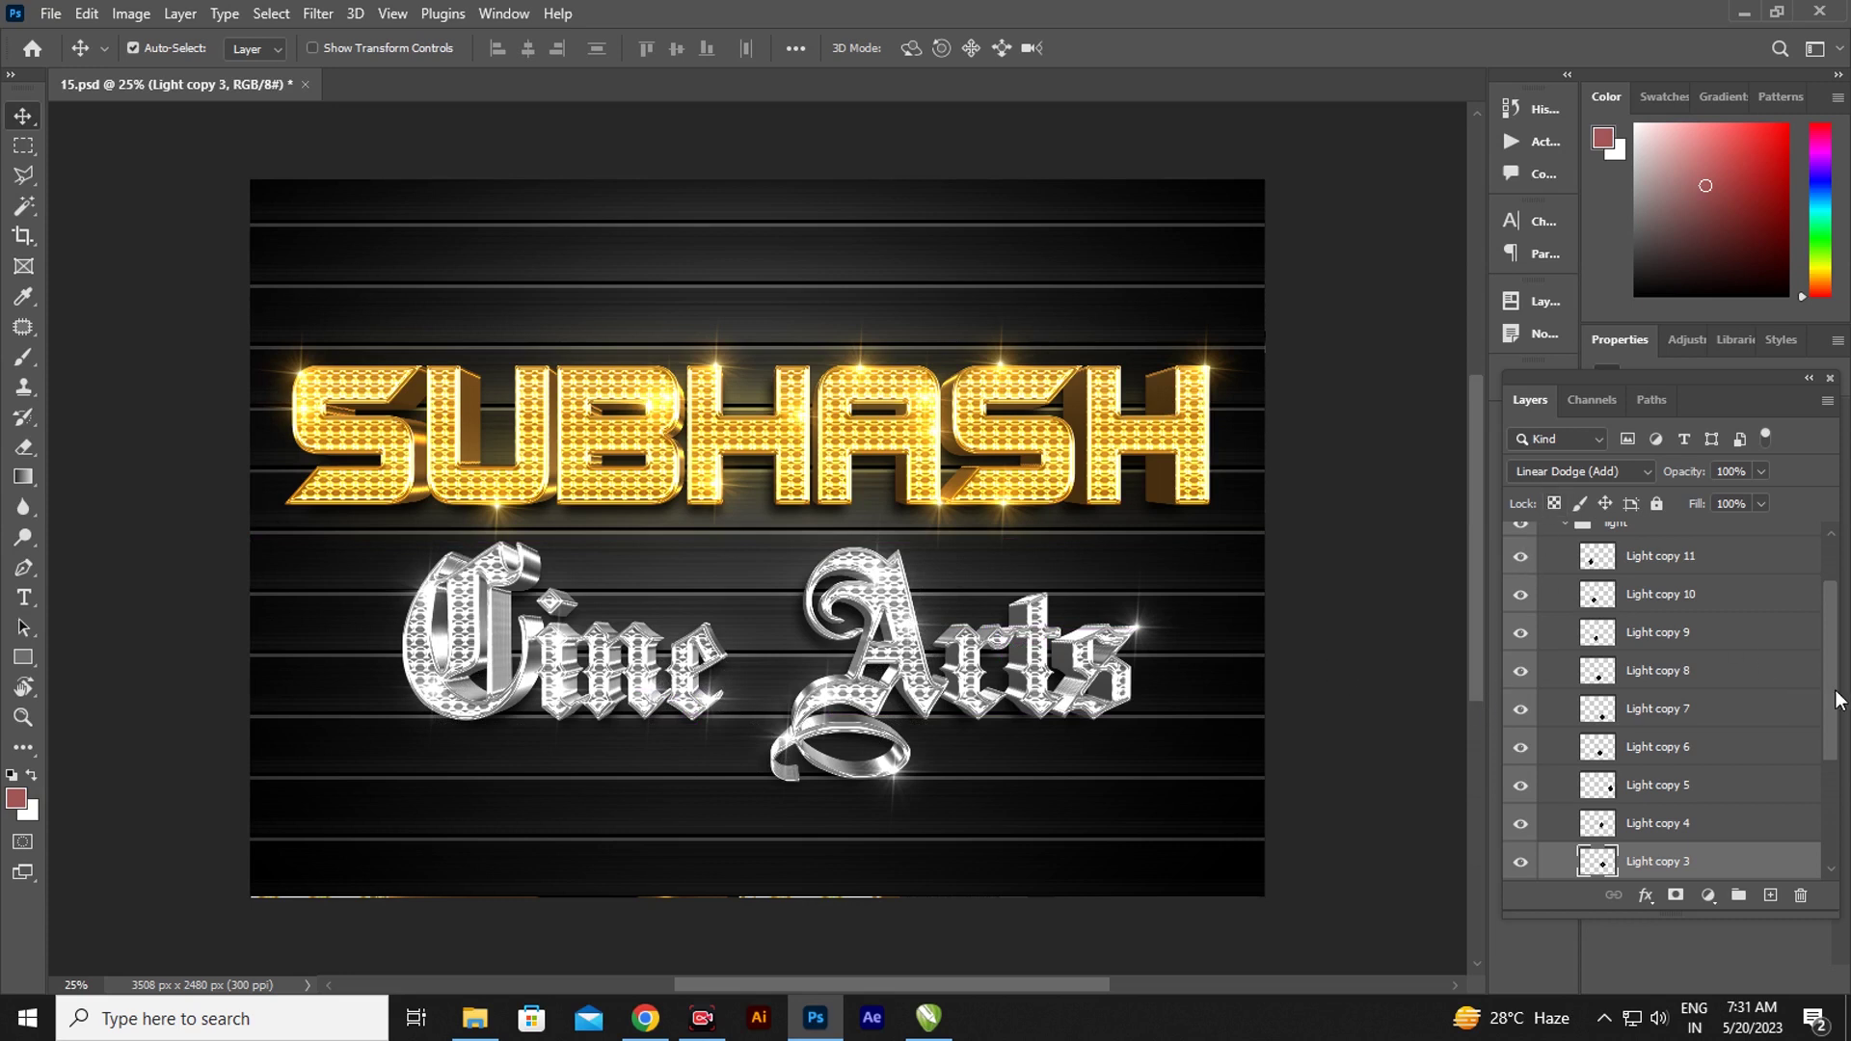
{"action": "left_click_drag", "start_coordinate": [1836, 701], "coordinate": [1832, 638]}
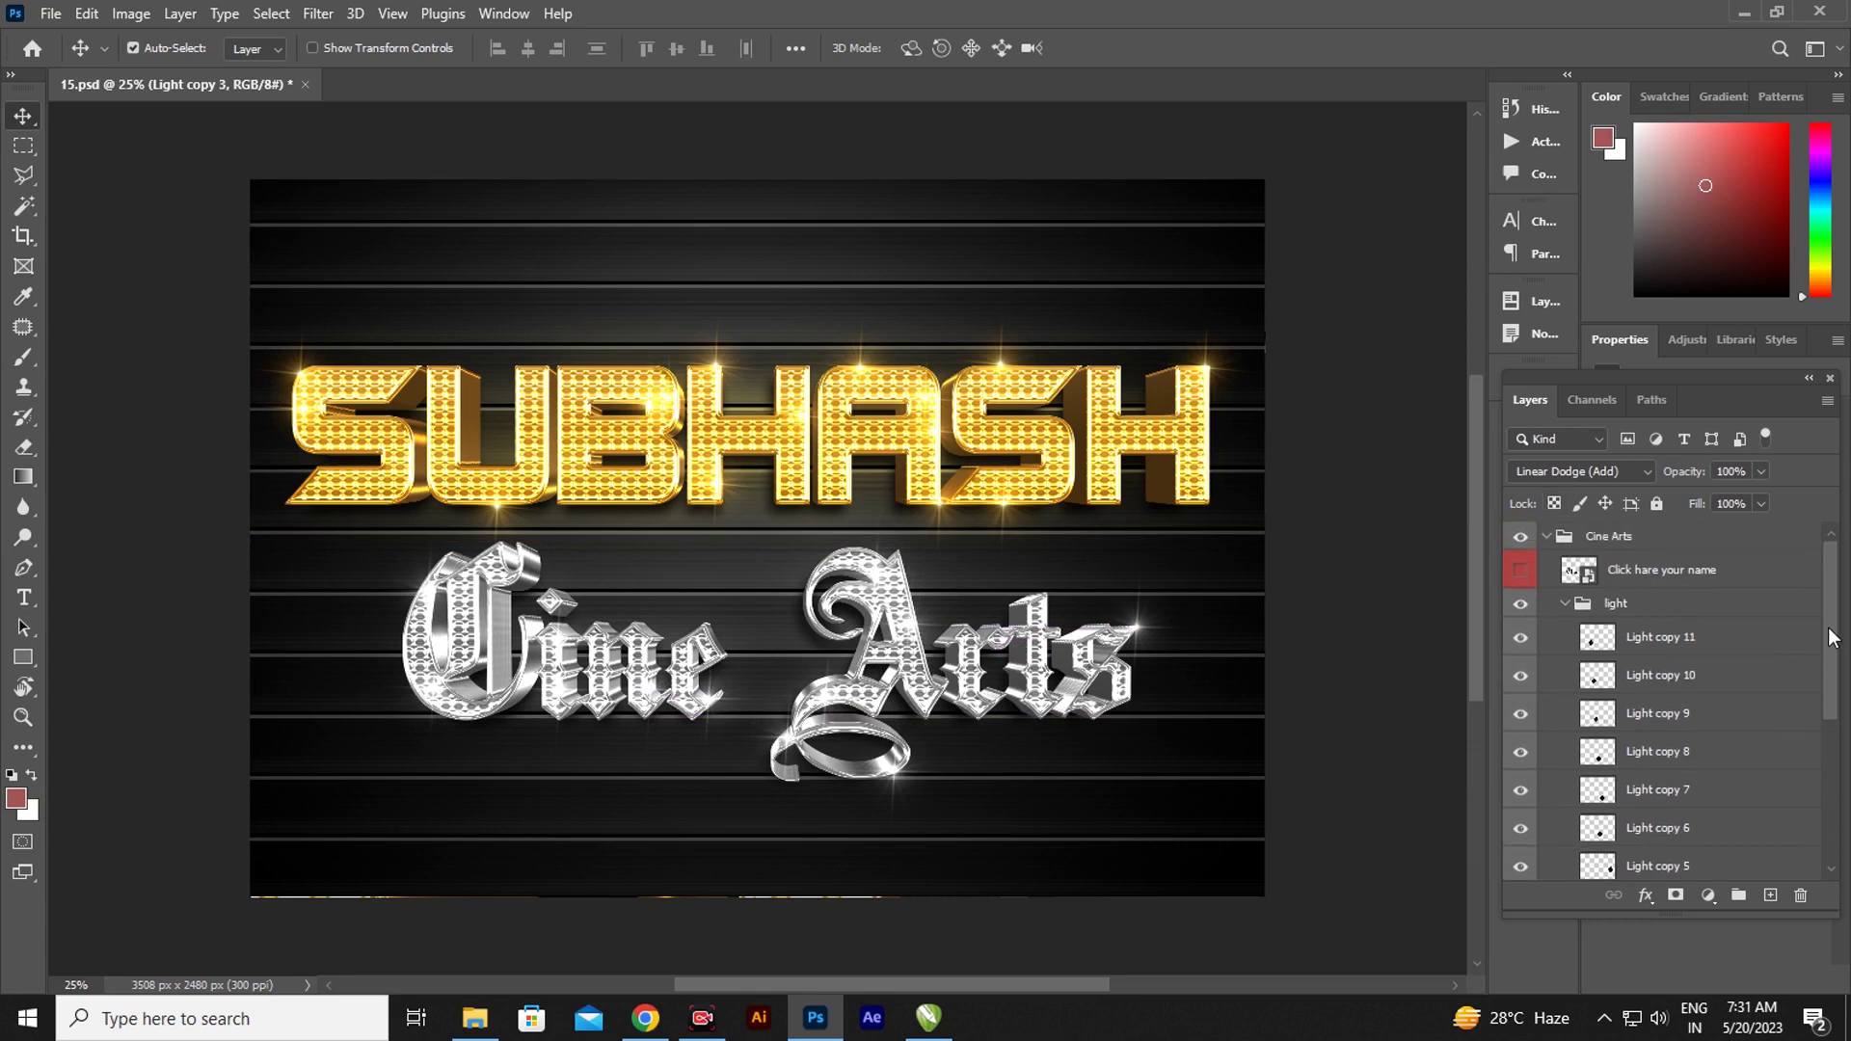
{"action": "left_click", "coordinate": [1565, 606]}
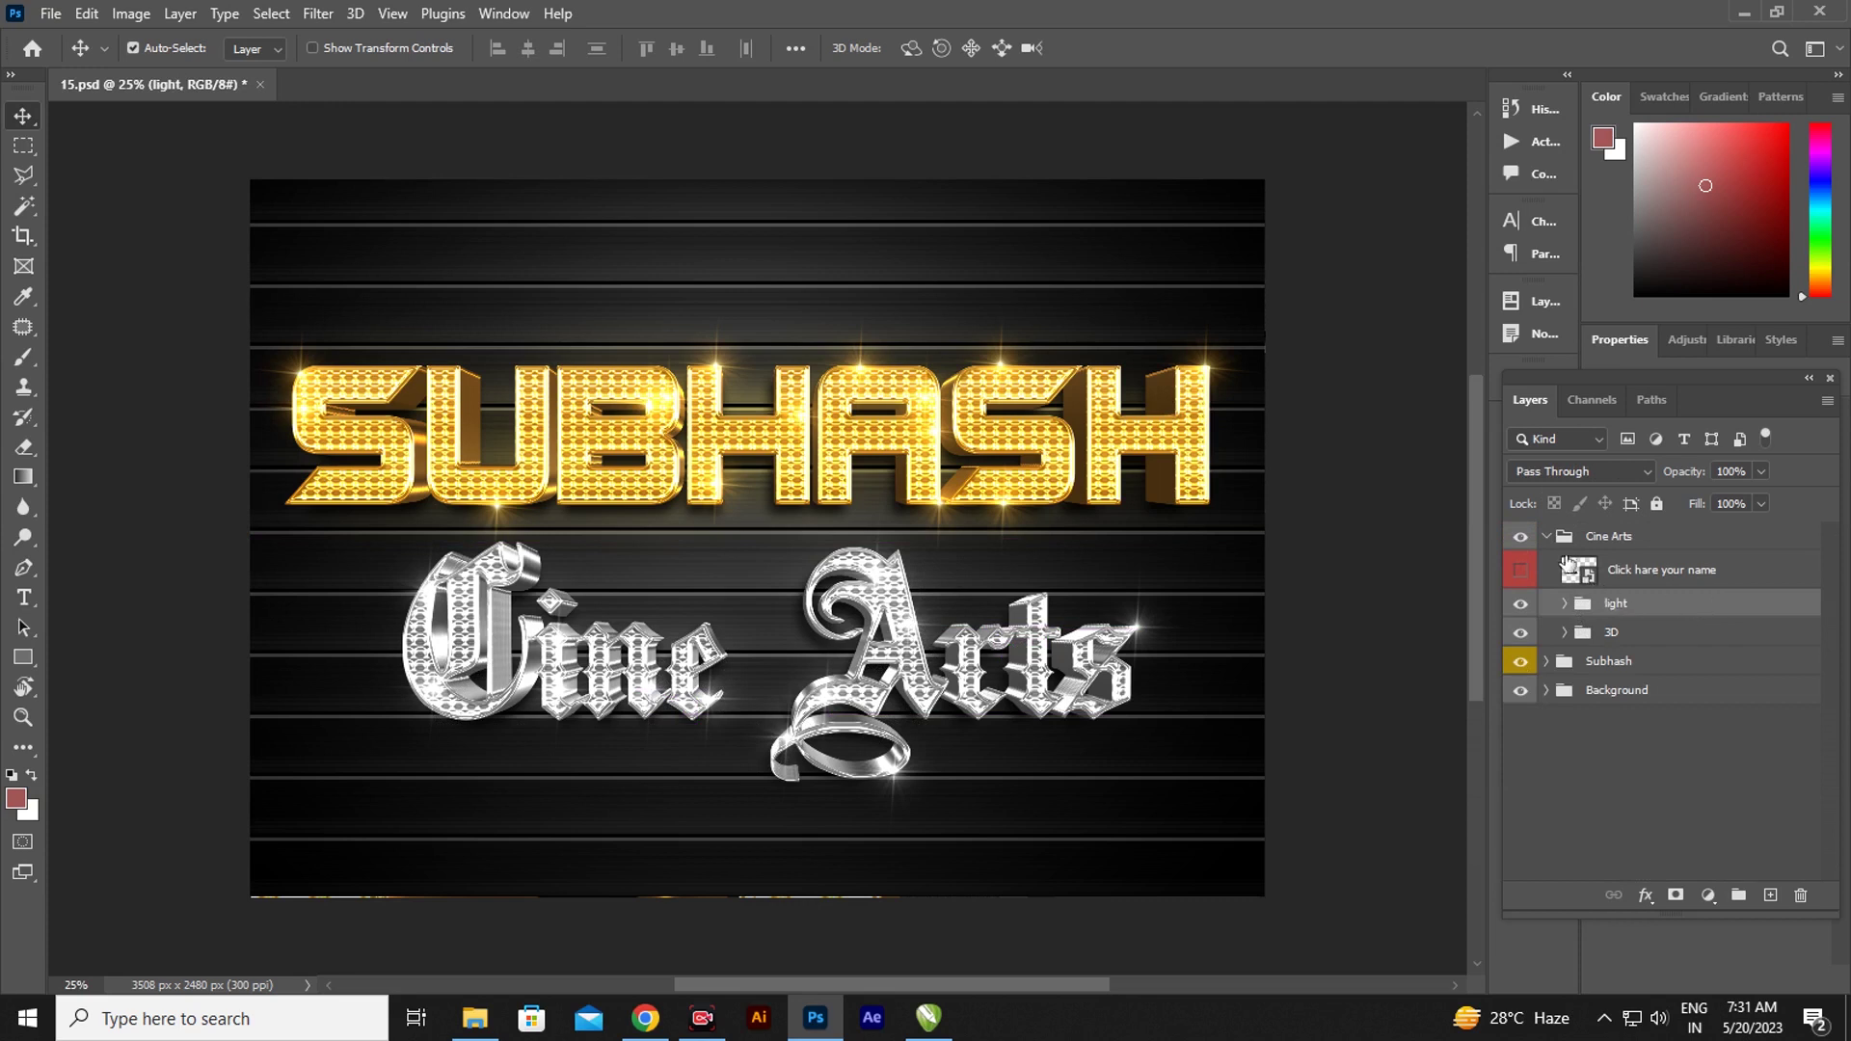
- Set the 3D layer's Bevel & Emboss size to 13 px after trying larger values
{"action": "left_click", "coordinate": [1565, 633]}
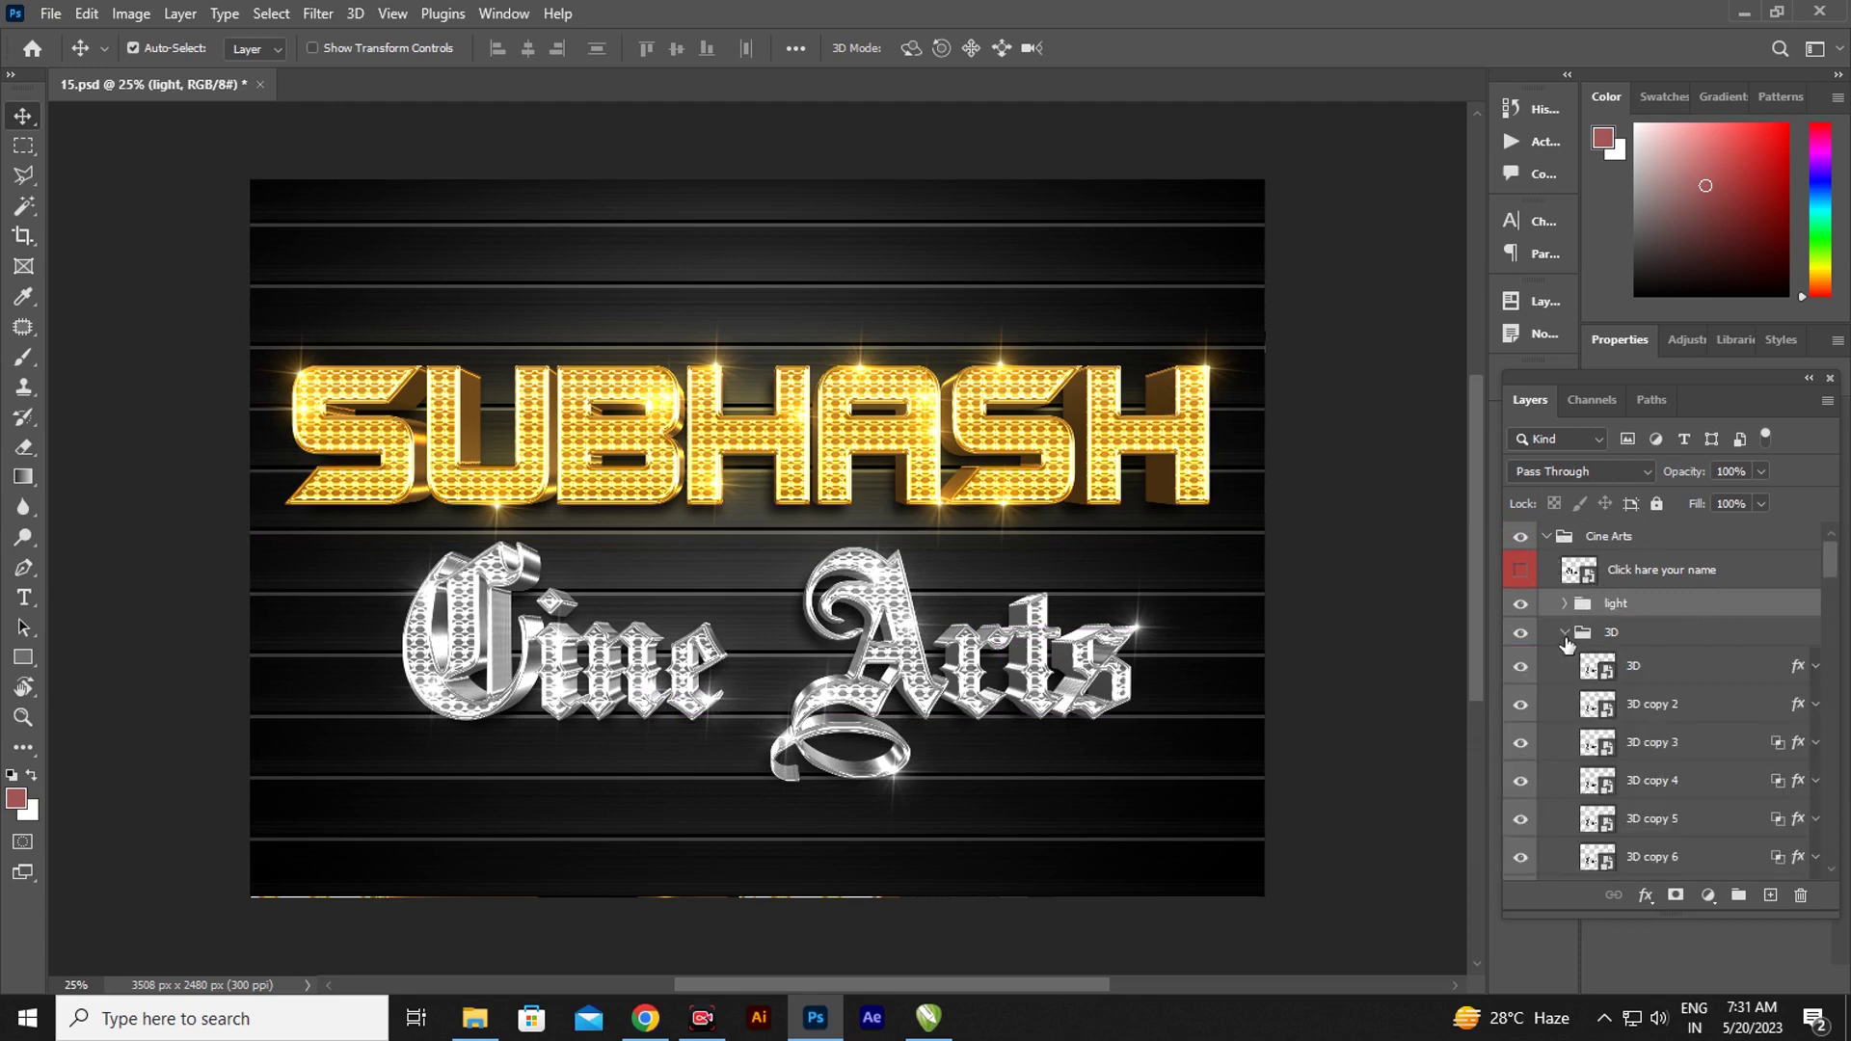
{"action": "left_click", "coordinate": [1803, 671]}
{"action": "key", "text": "h"}
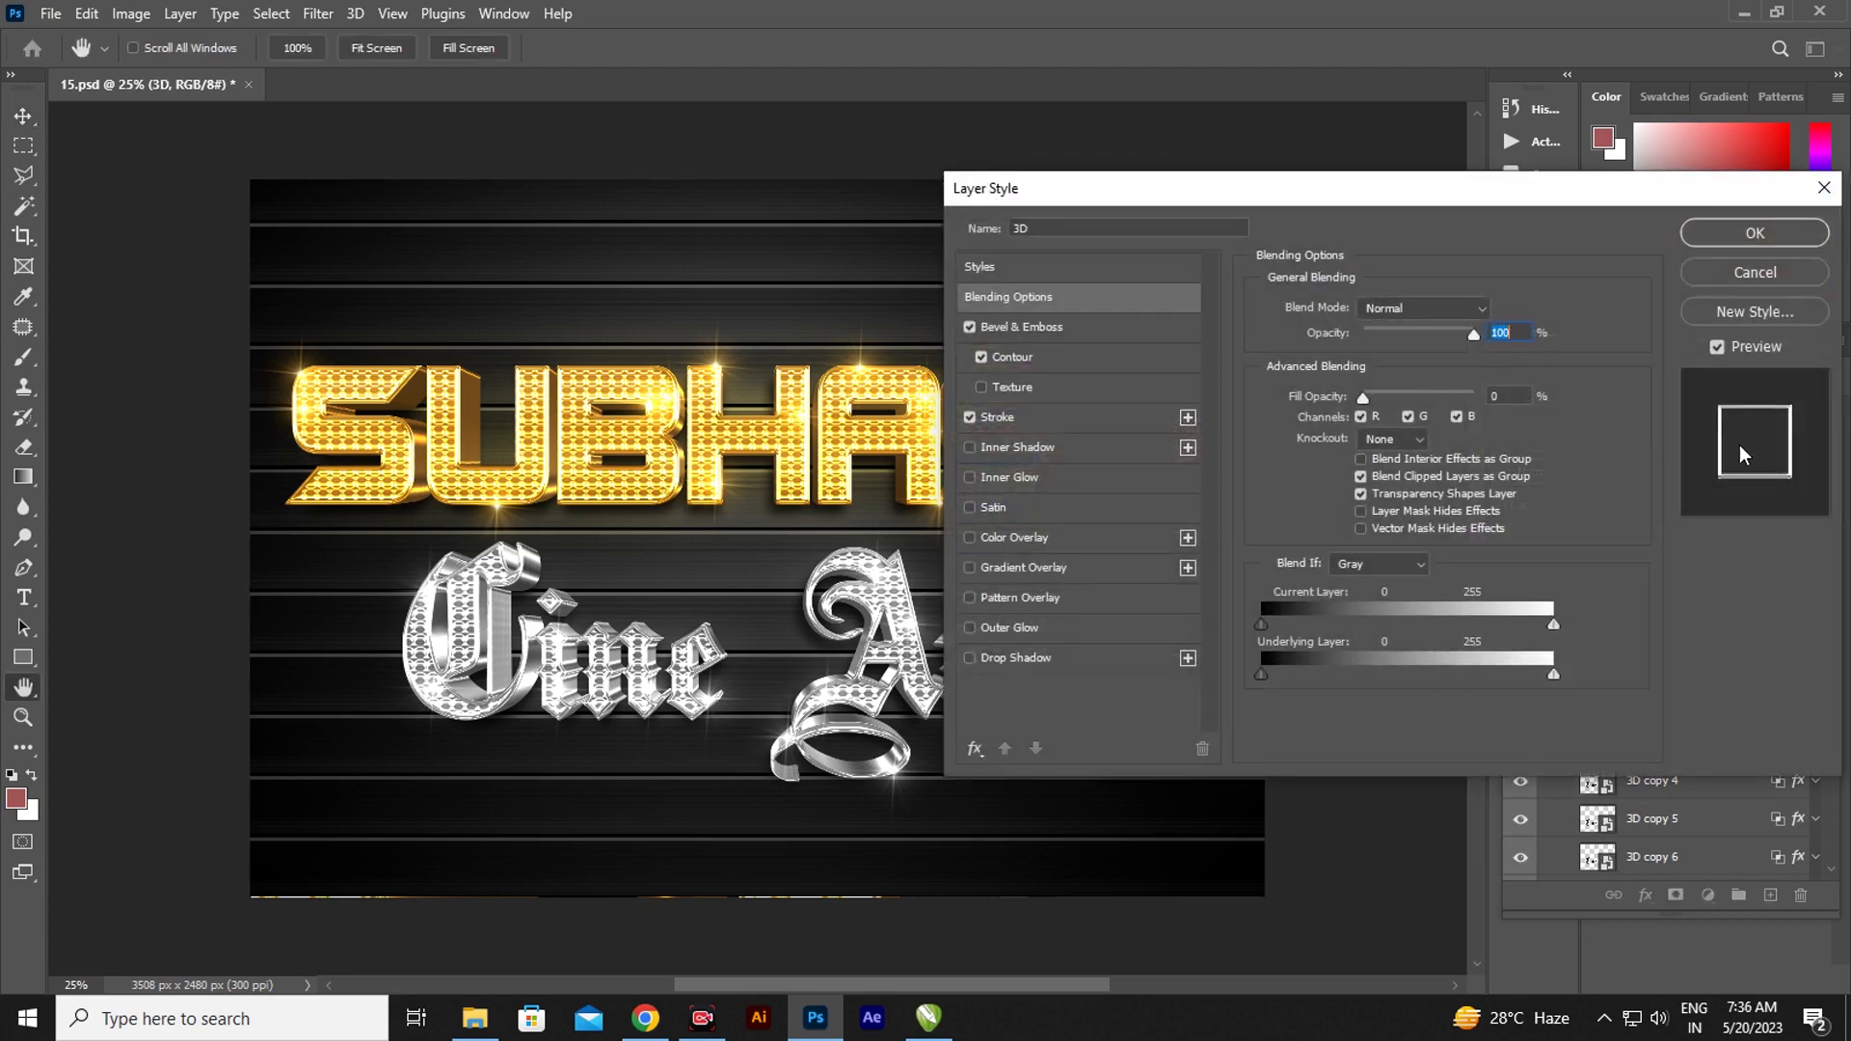
{"action": "left_click", "coordinate": [1037, 325]}
{"action": "left_click_drag", "start_coordinate": [1364, 406], "coordinate": [1370, 405]}
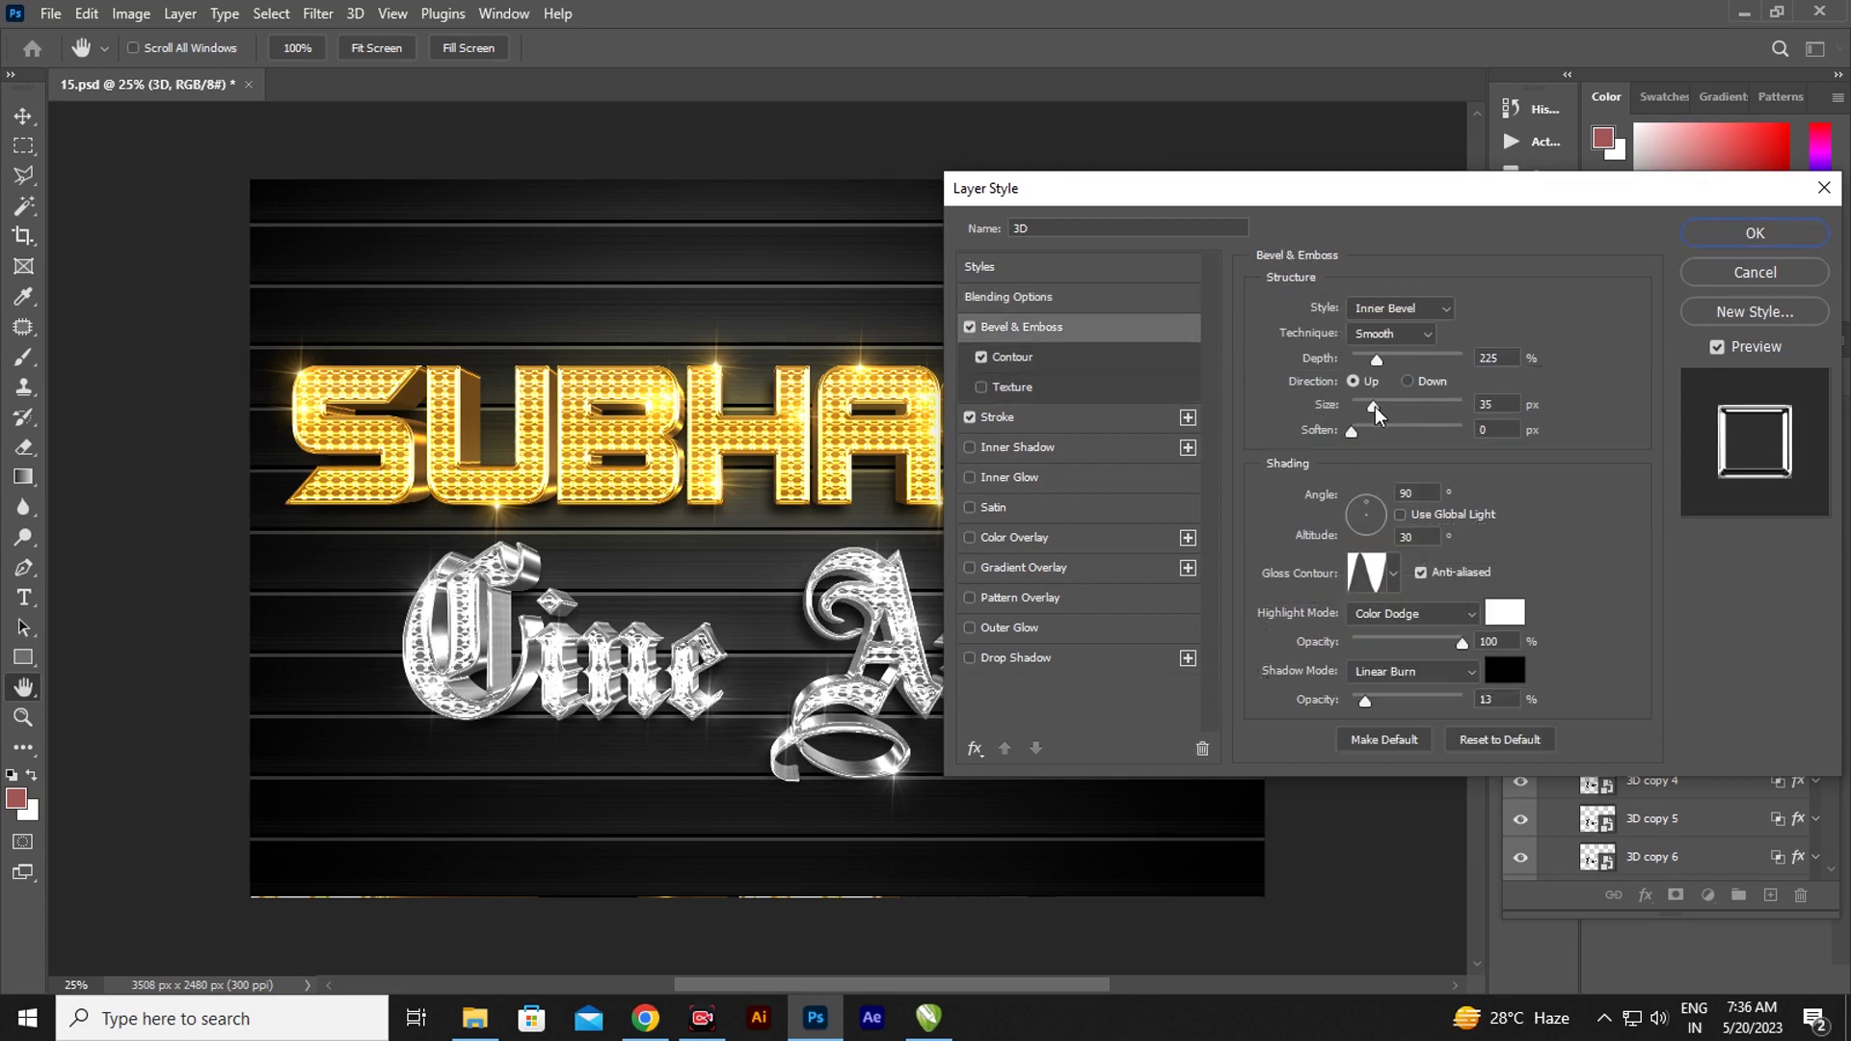
{"action": "left_click_drag", "start_coordinate": [1375, 413], "coordinate": [1385, 425]}
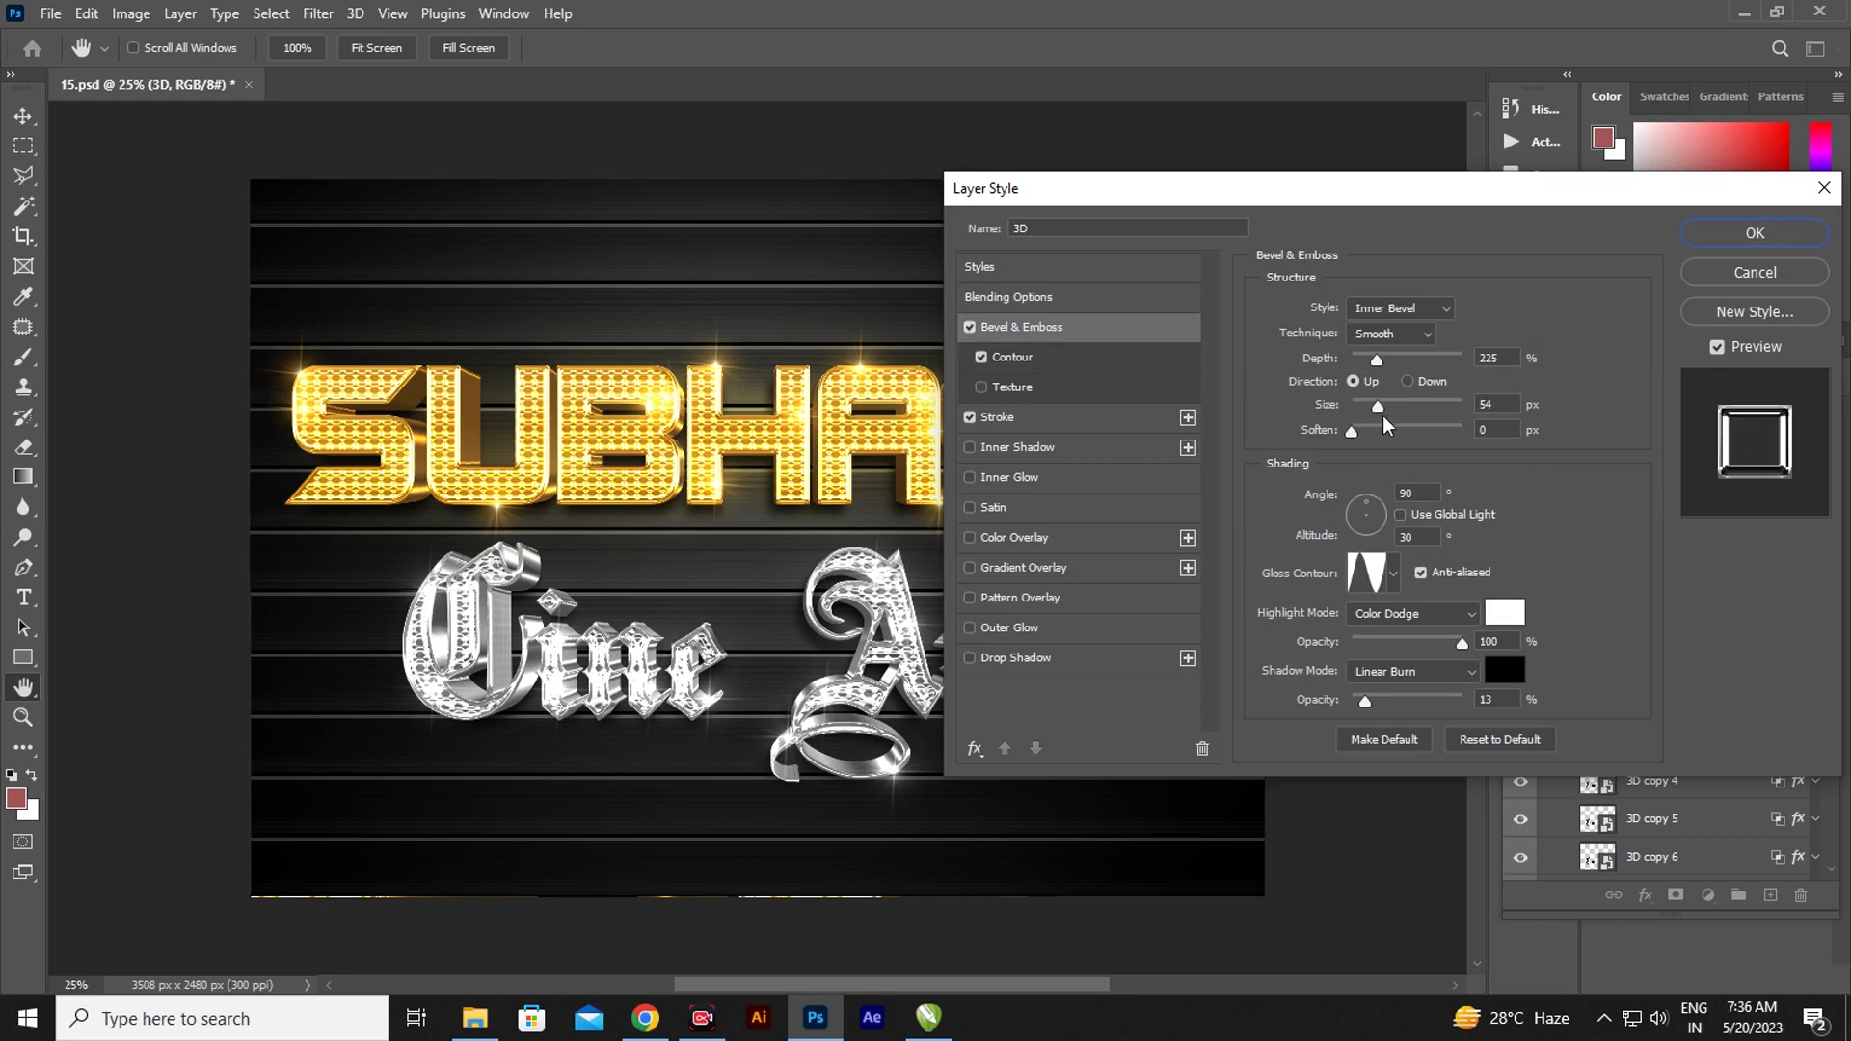
{"action": "left_click_drag", "start_coordinate": [1386, 426], "coordinate": [1379, 425]}
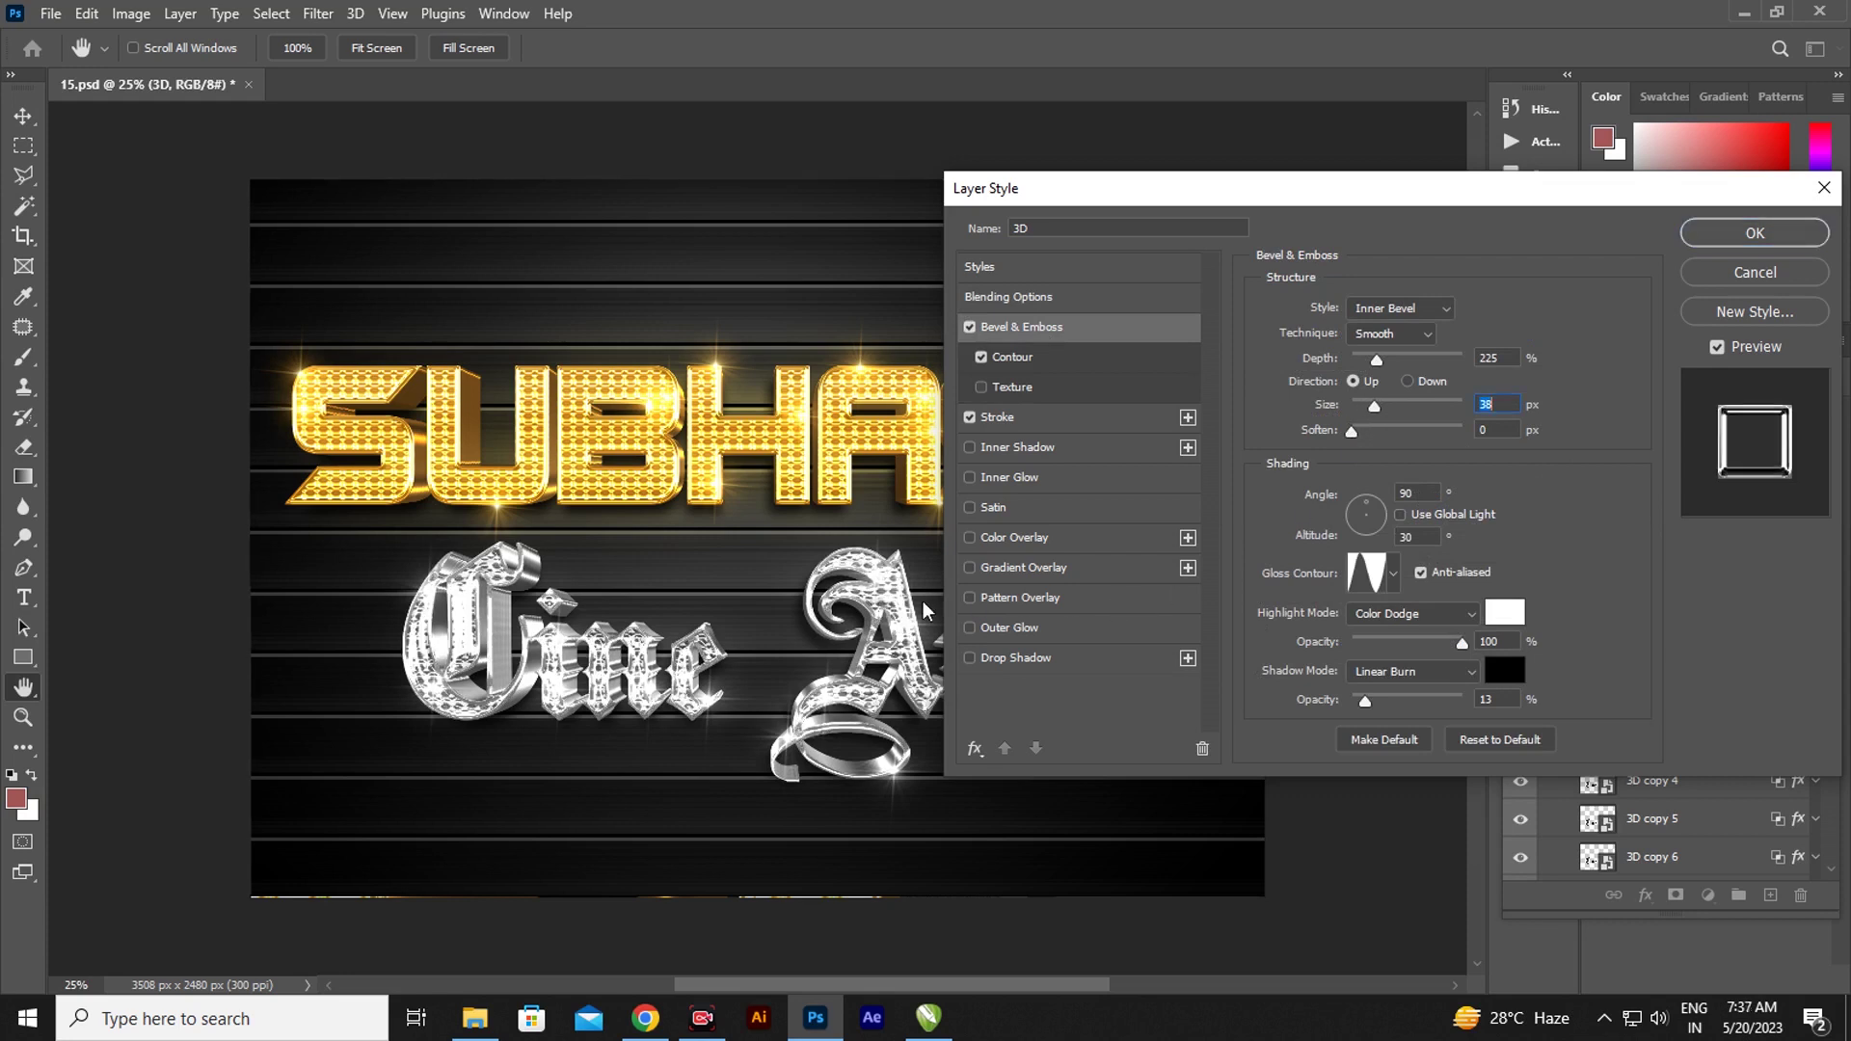
{"action": "left_click_drag", "start_coordinate": [1376, 409], "coordinate": [1368, 412]}
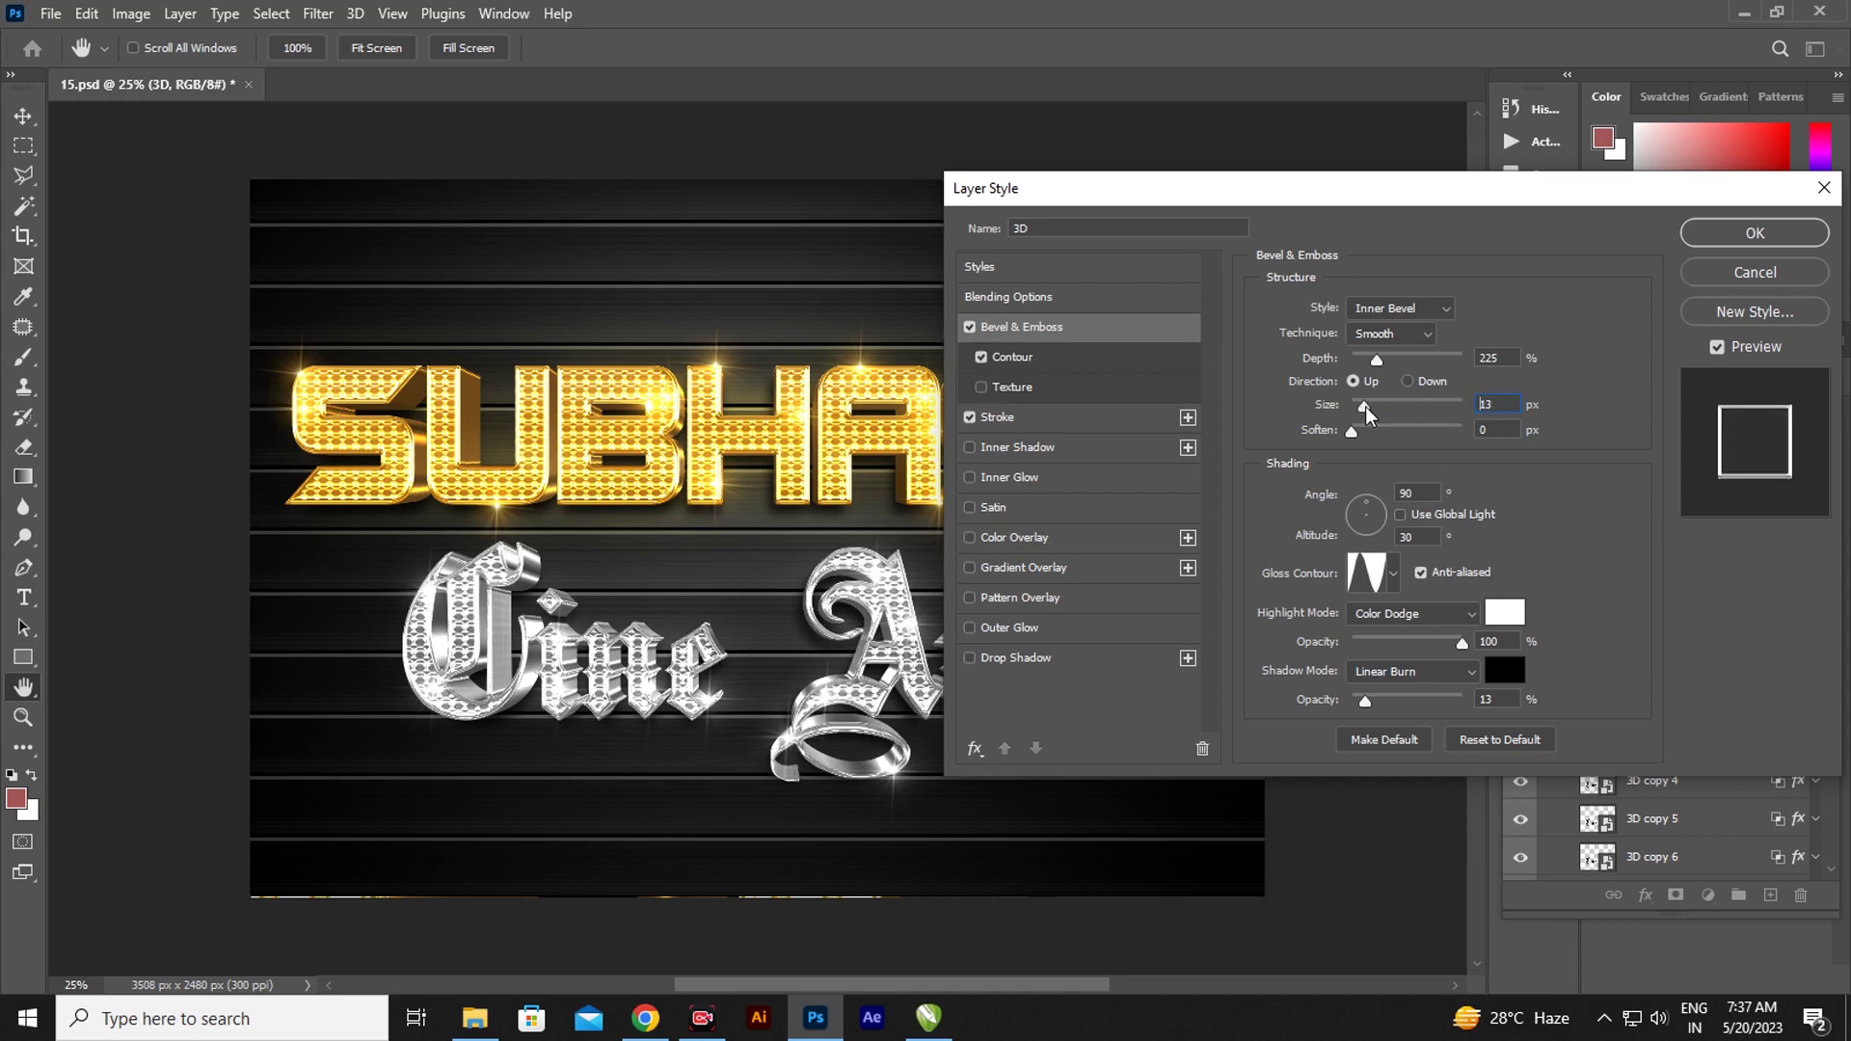
{"action": "left_click", "coordinate": [1725, 232]}
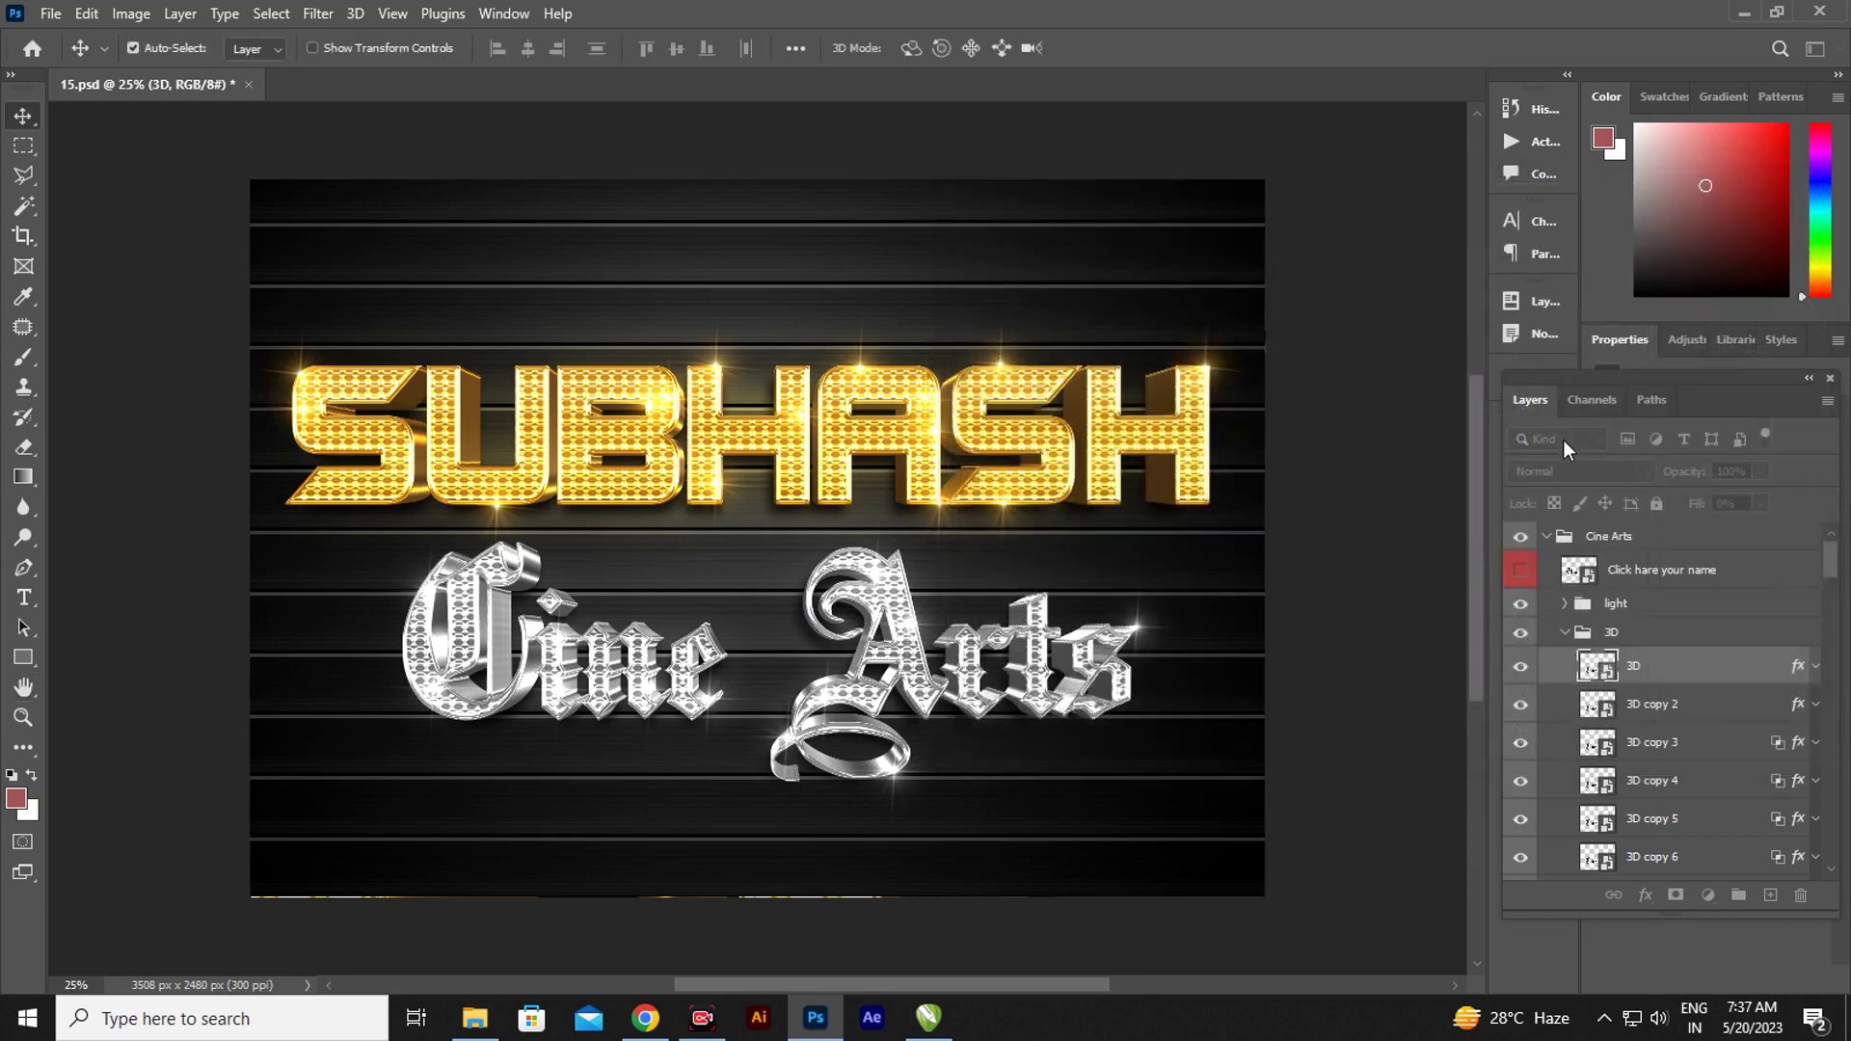
{"action": "left_click", "coordinate": [1801, 710]}
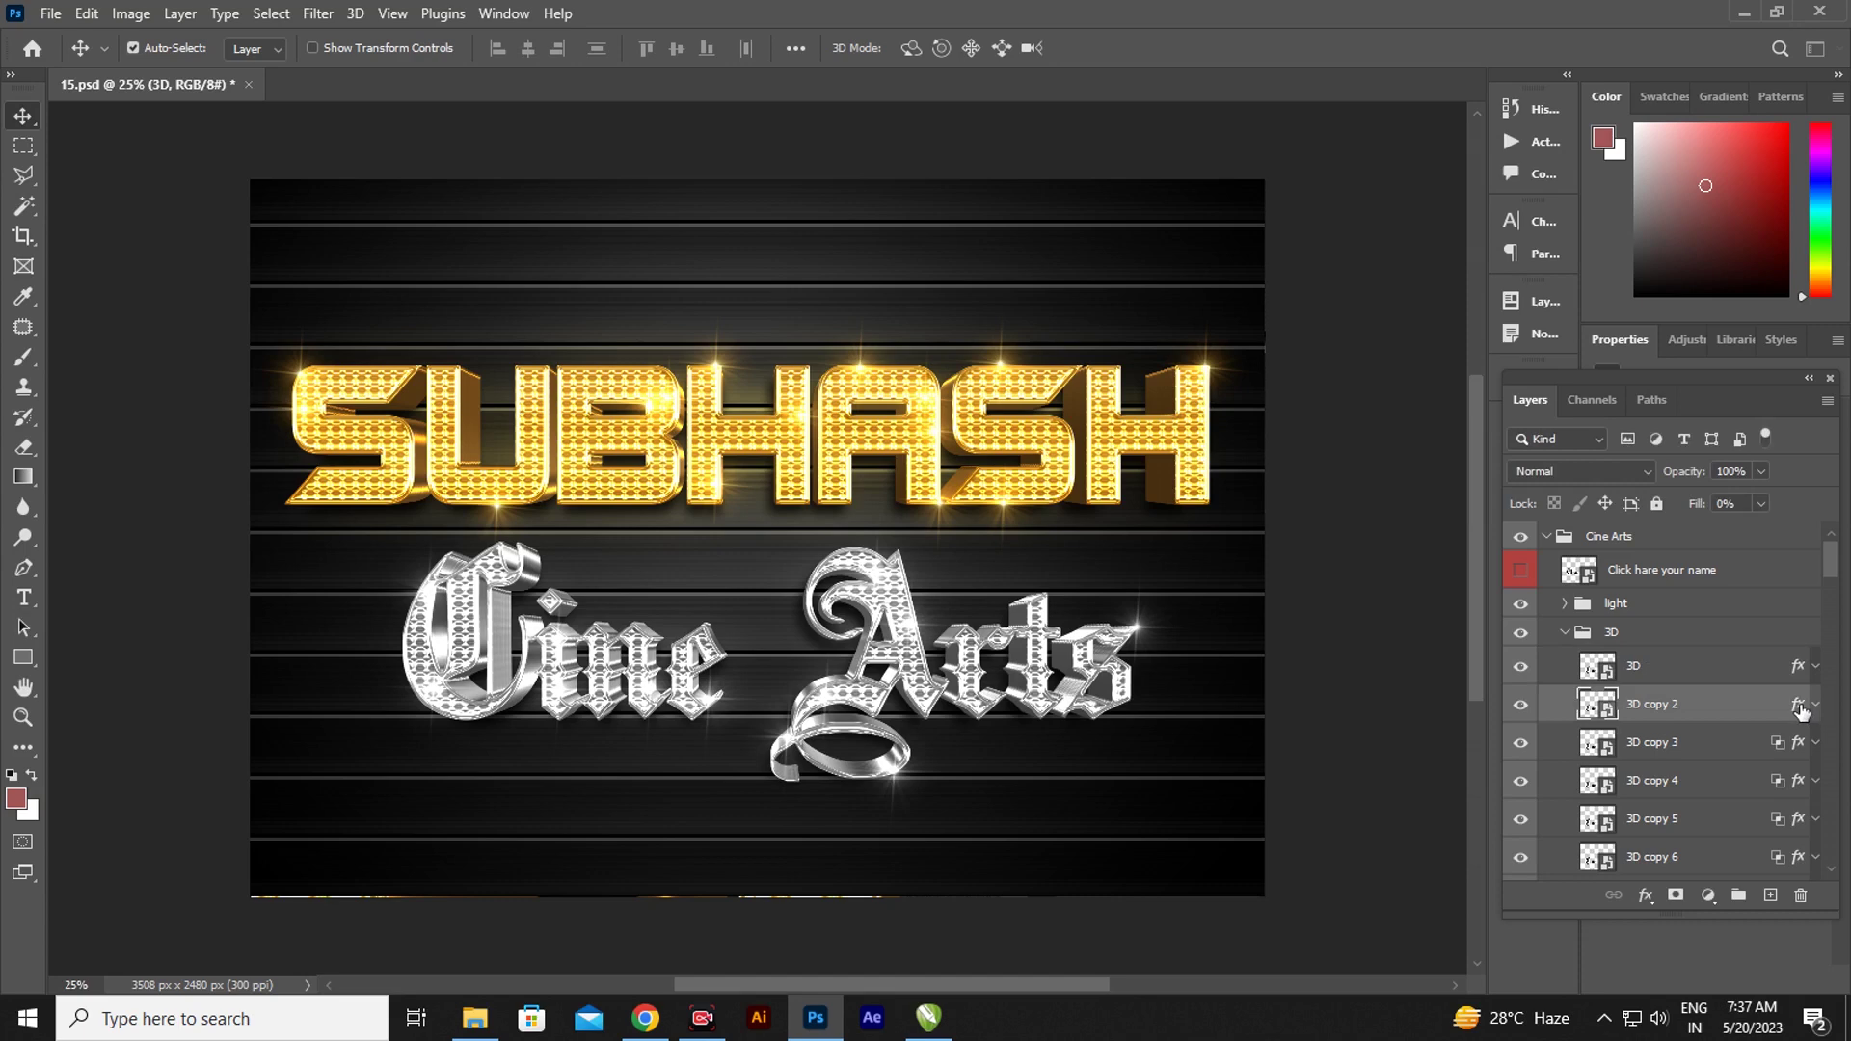
- Set the 3D copy 2 layer's Bevel & Emboss size to about 16 px
{"action": "double_click", "coordinate": [1799, 707]}
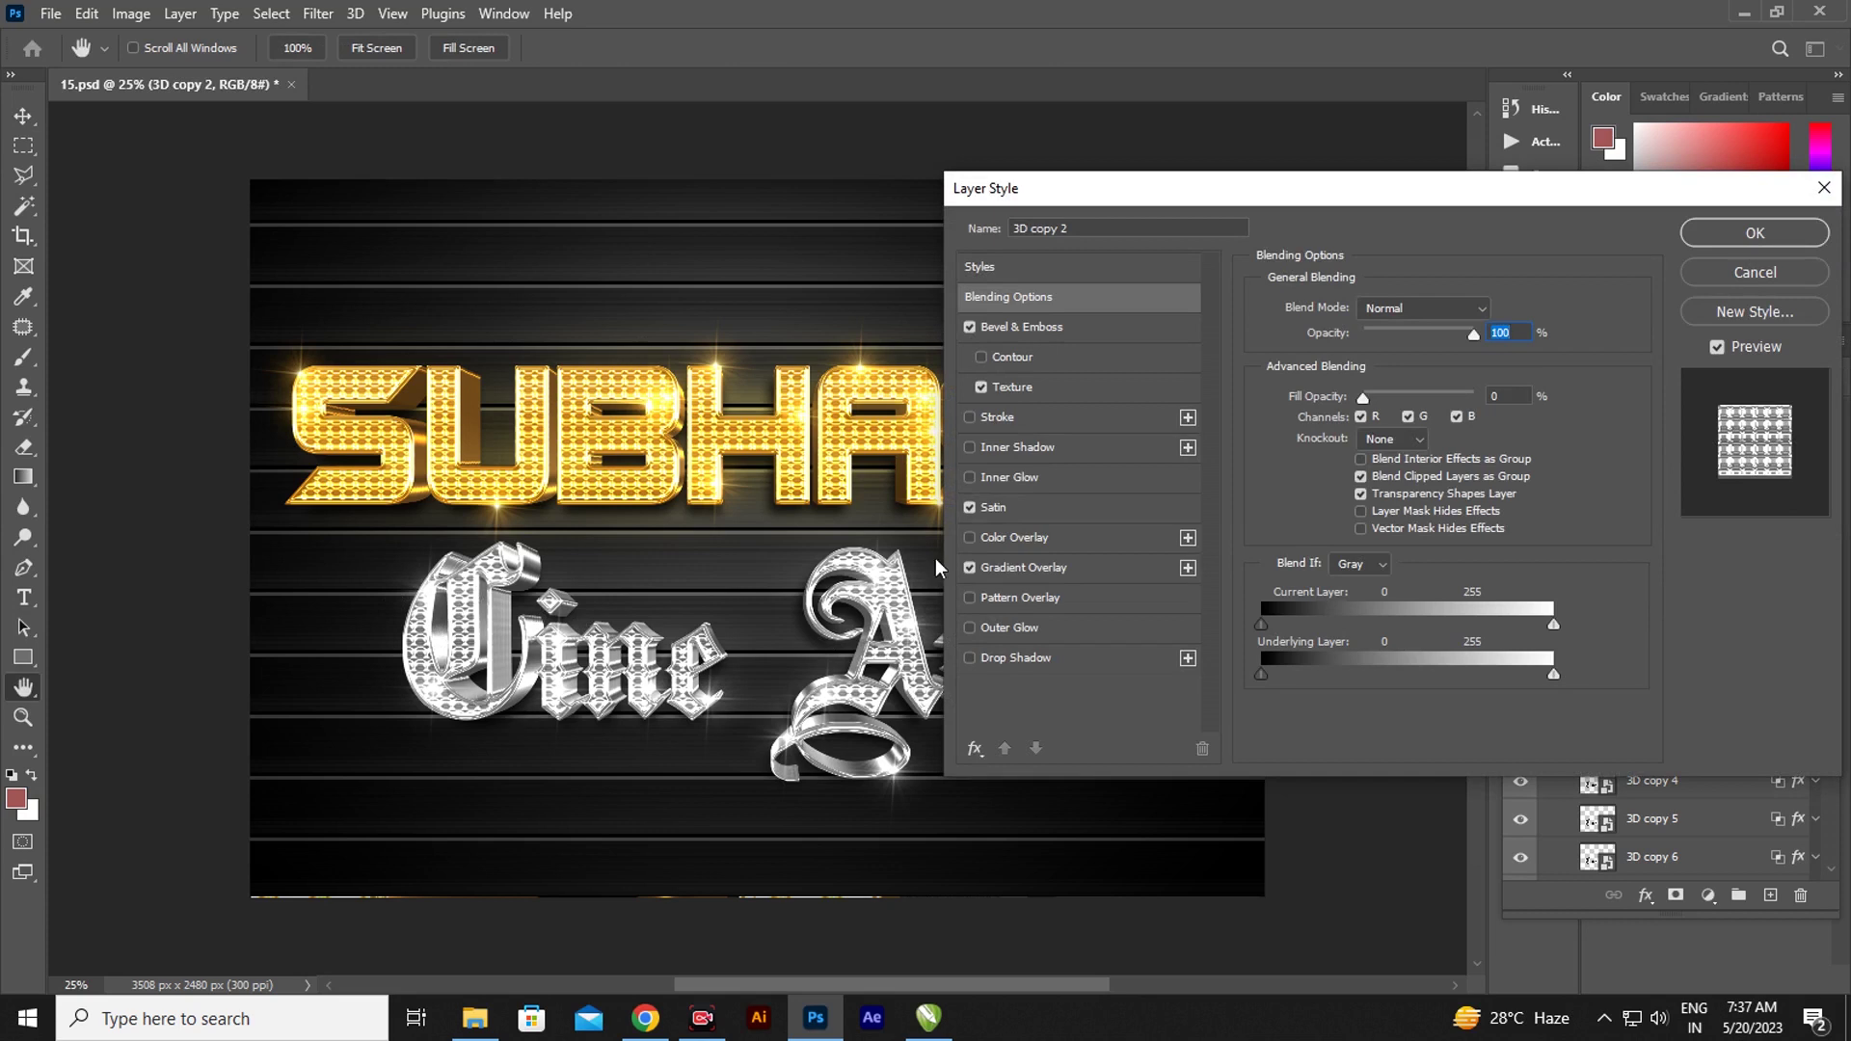
{"action": "left_click", "coordinate": [1033, 327]}
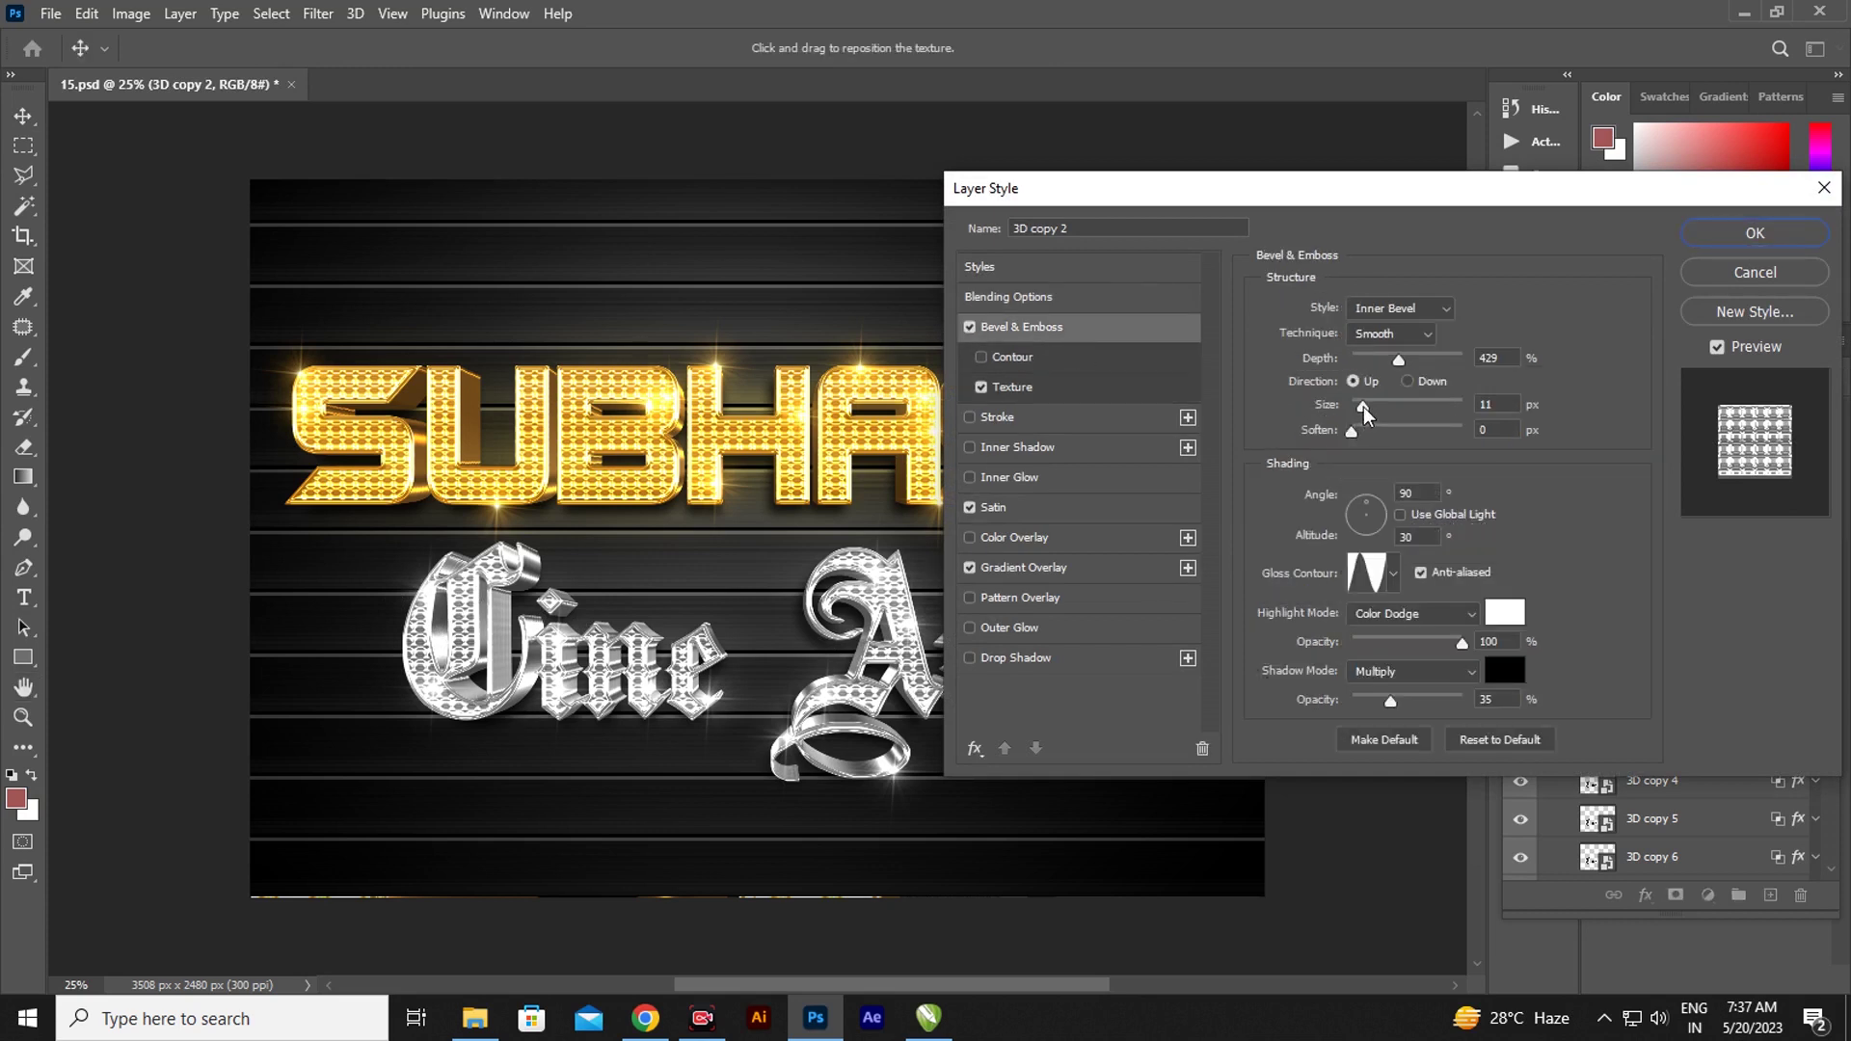
{"action": "left_click_drag", "start_coordinate": [1363, 406], "coordinate": [1368, 410]}
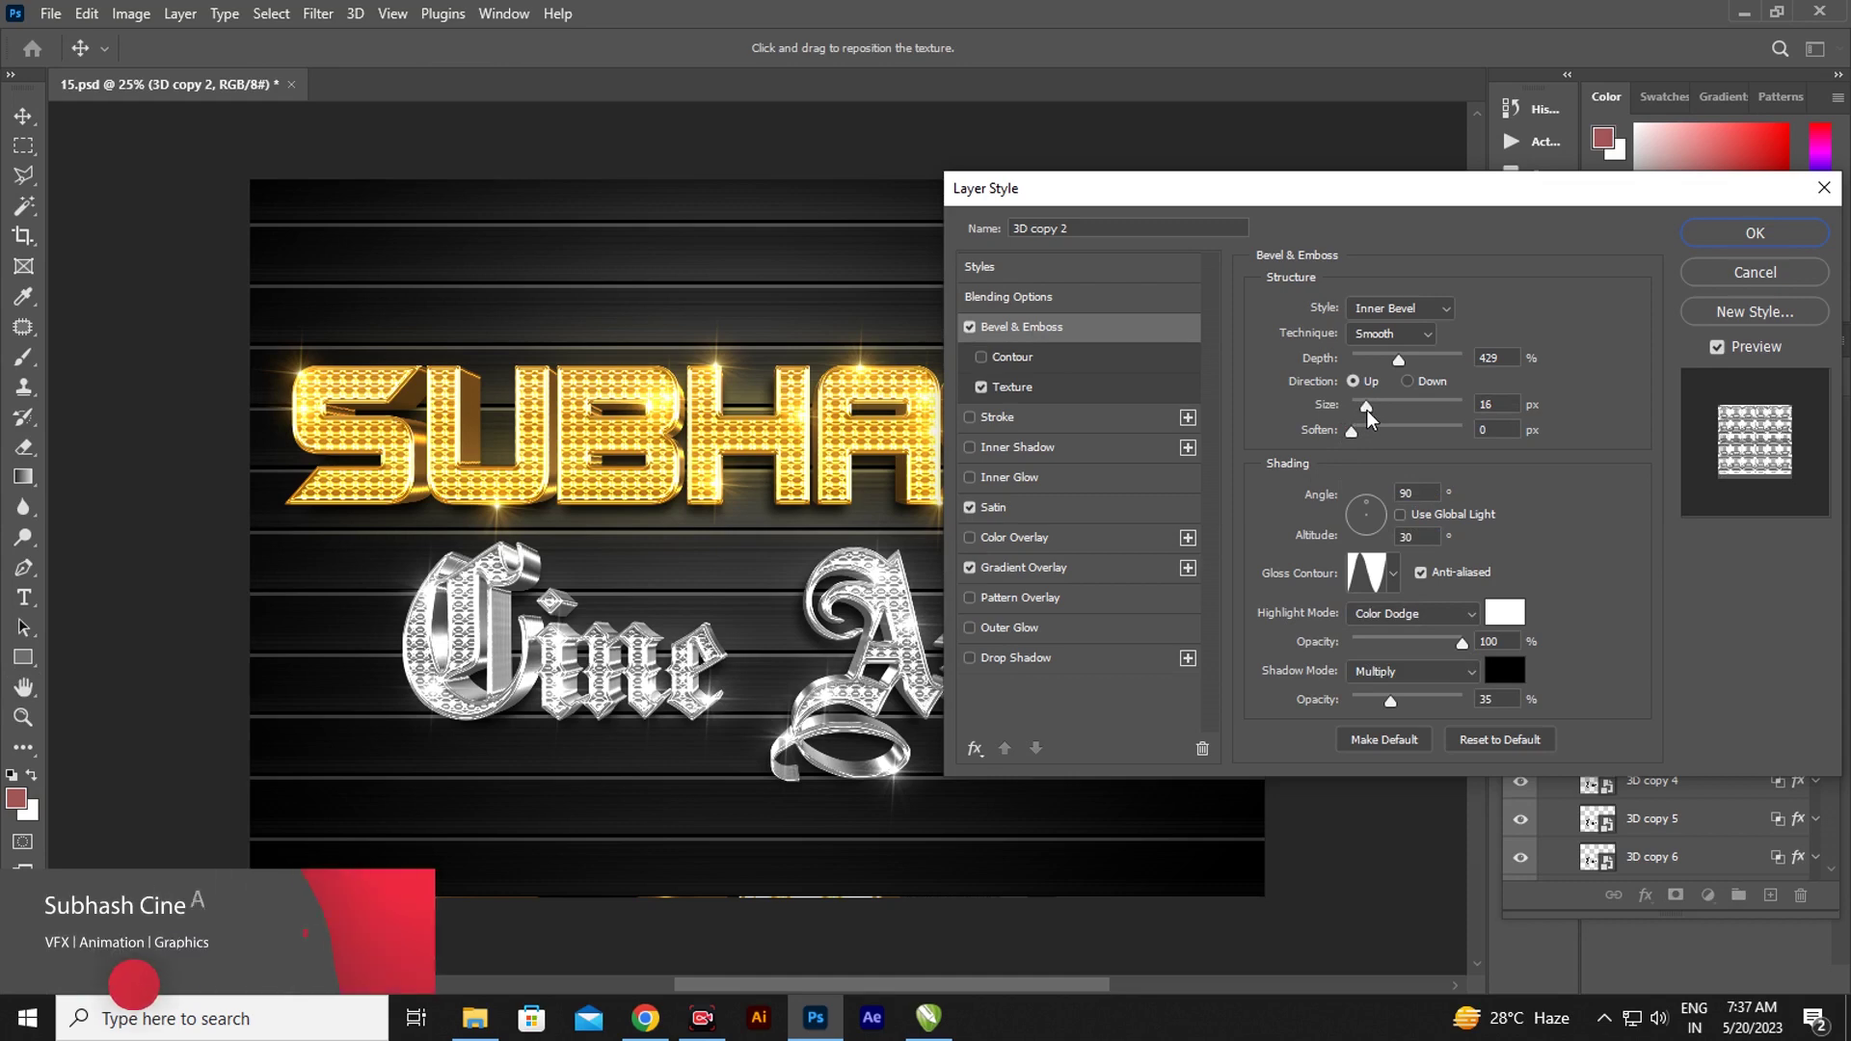
{"action": "left_click", "coordinate": [1755, 232]}
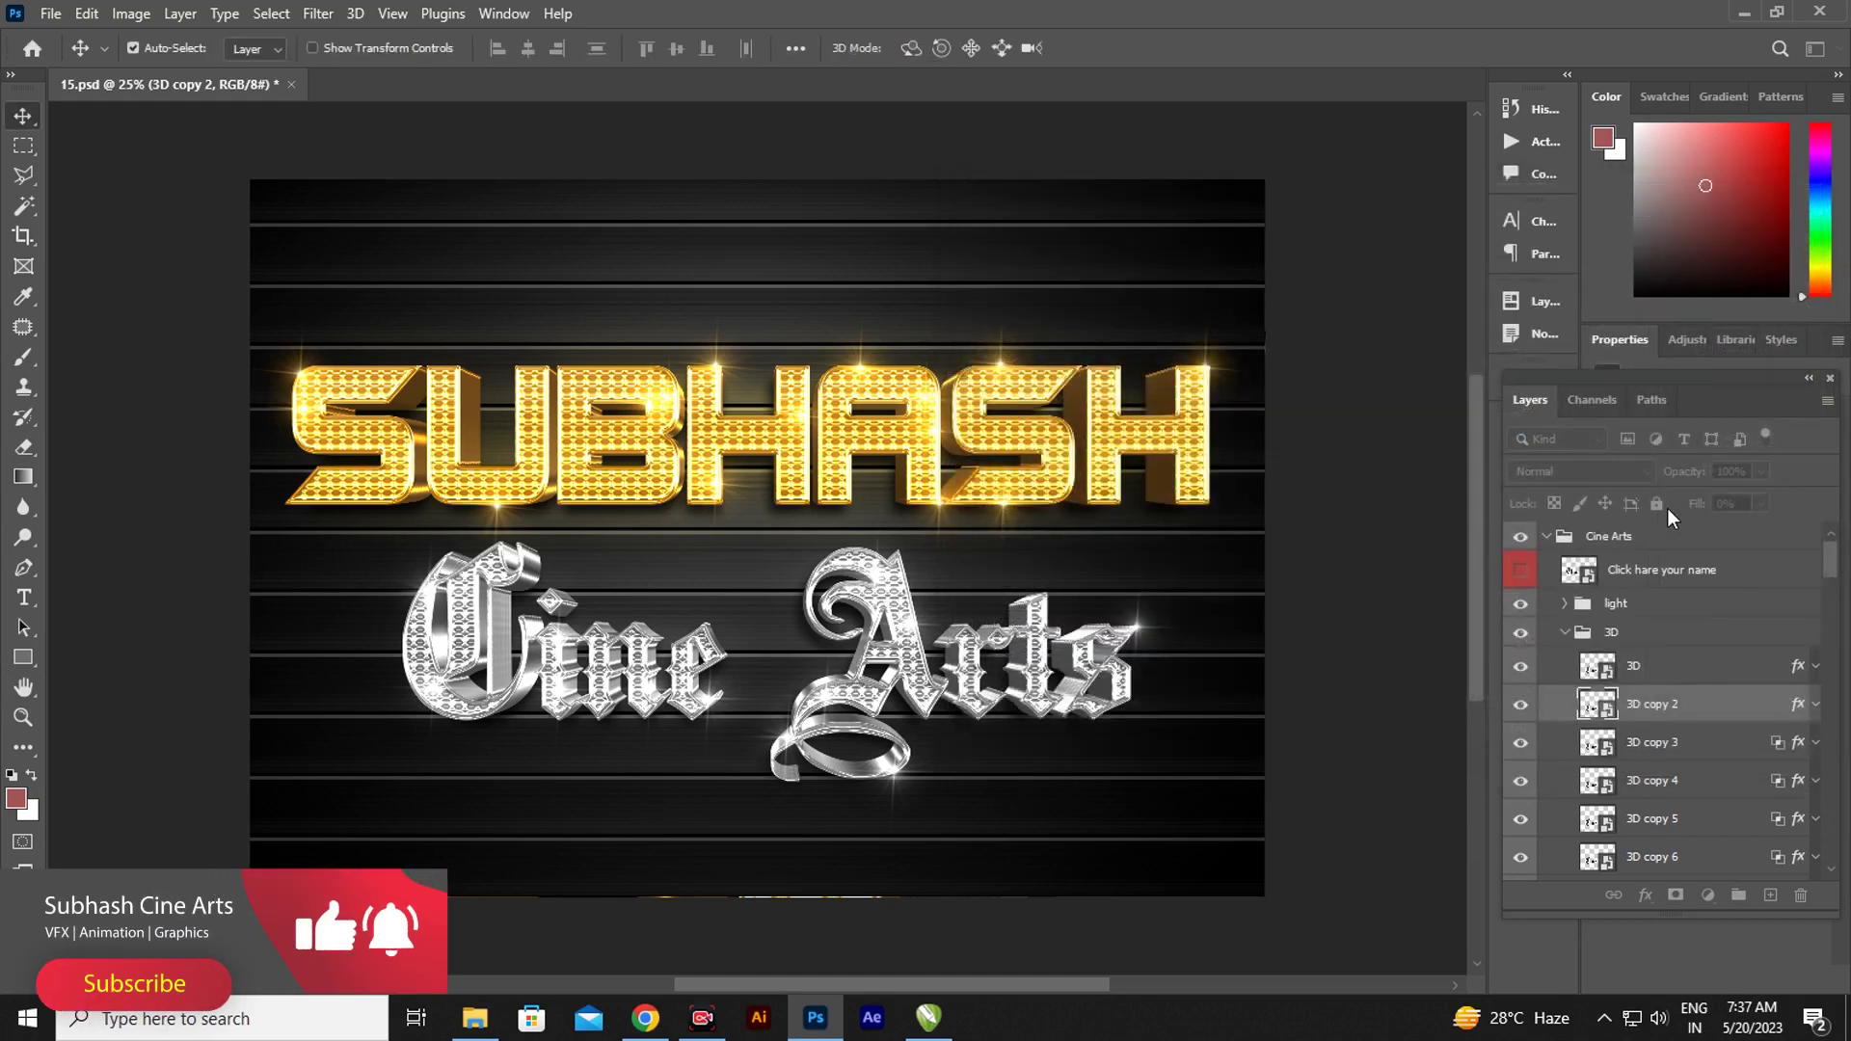
{"action": "left_click", "coordinate": [1799, 746]}
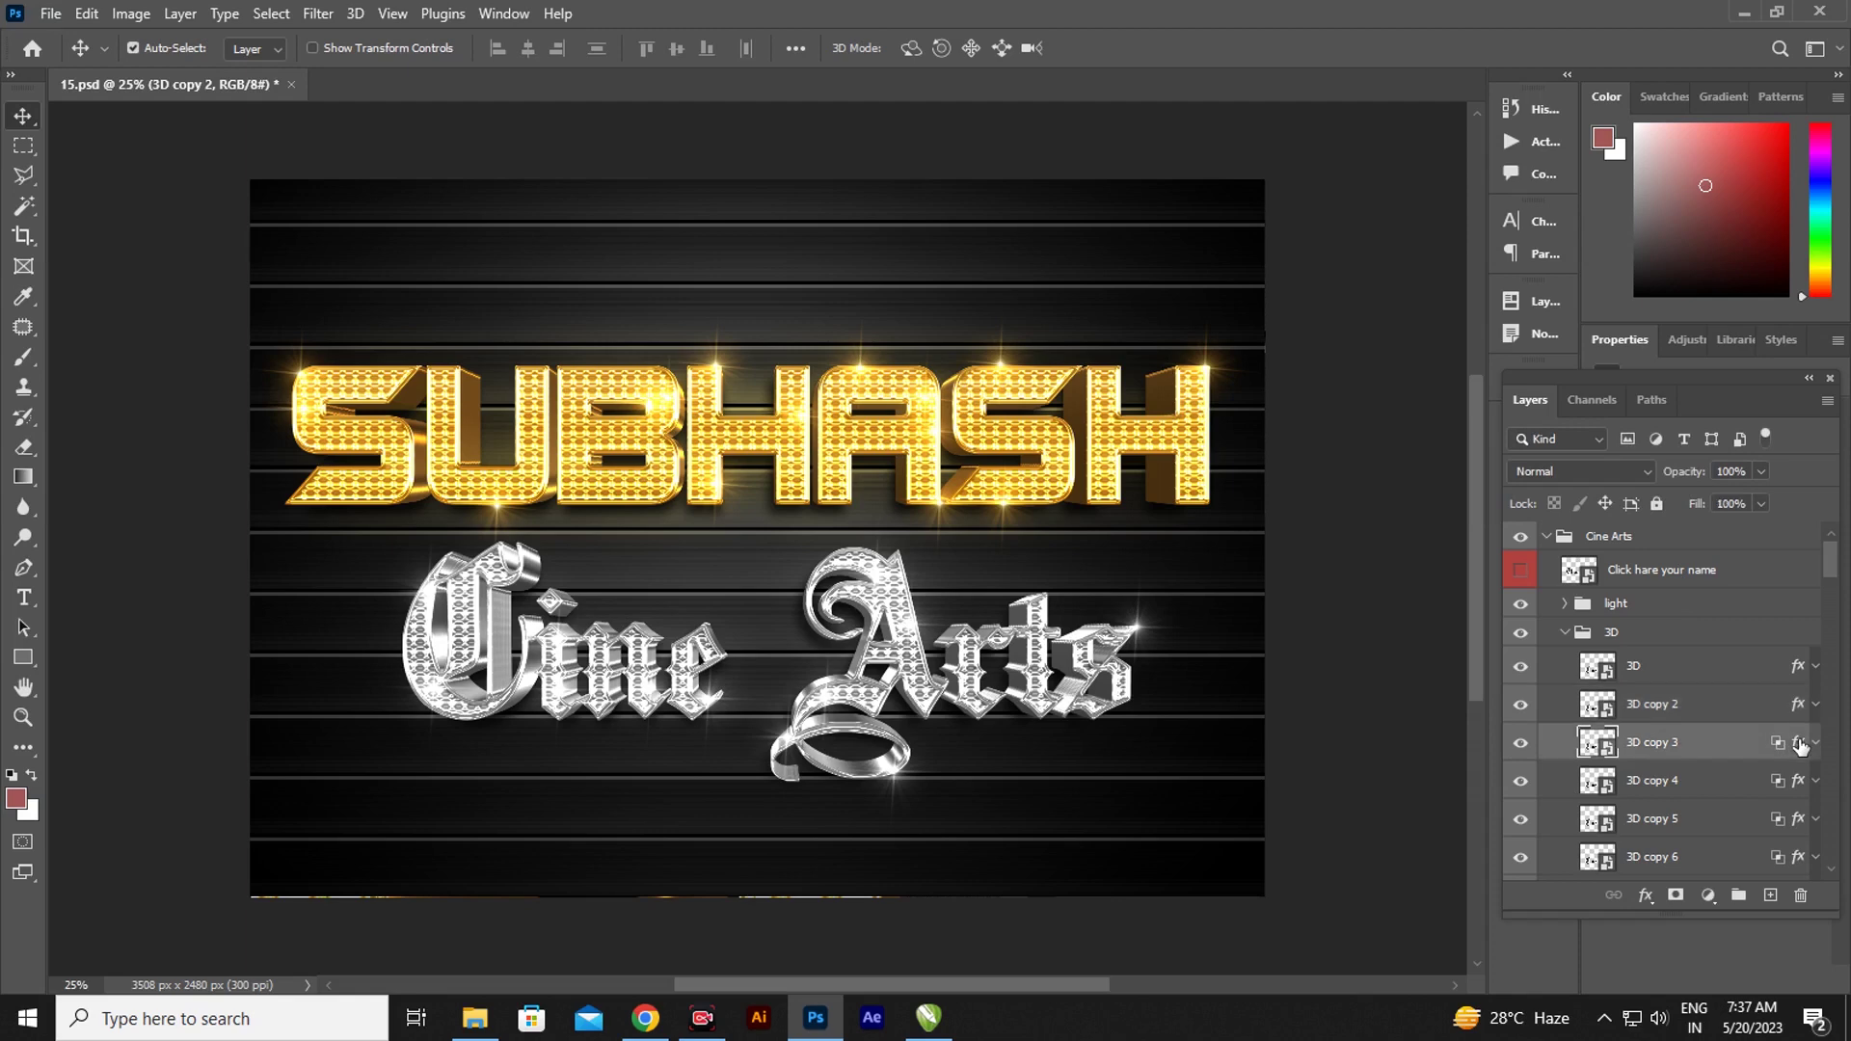
{"action": "key", "text": "h"}
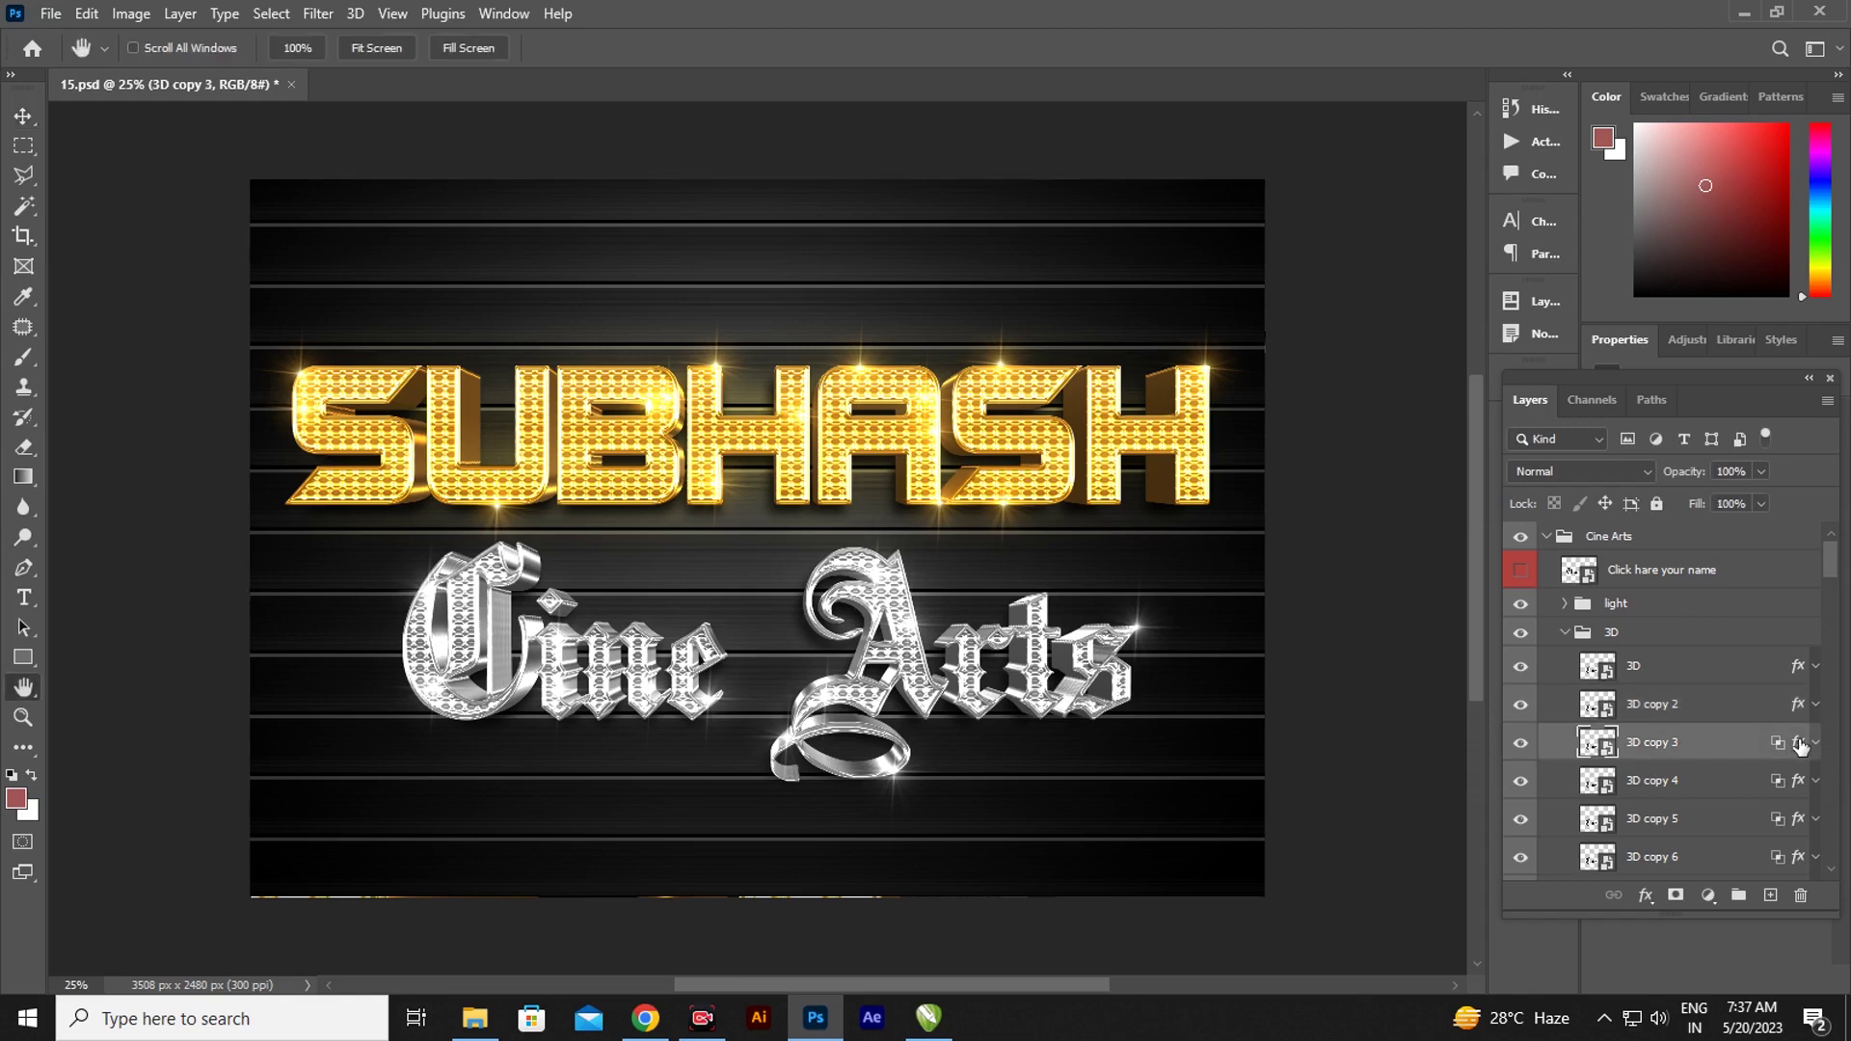
{"action": "double_click", "coordinate": [1800, 746]}
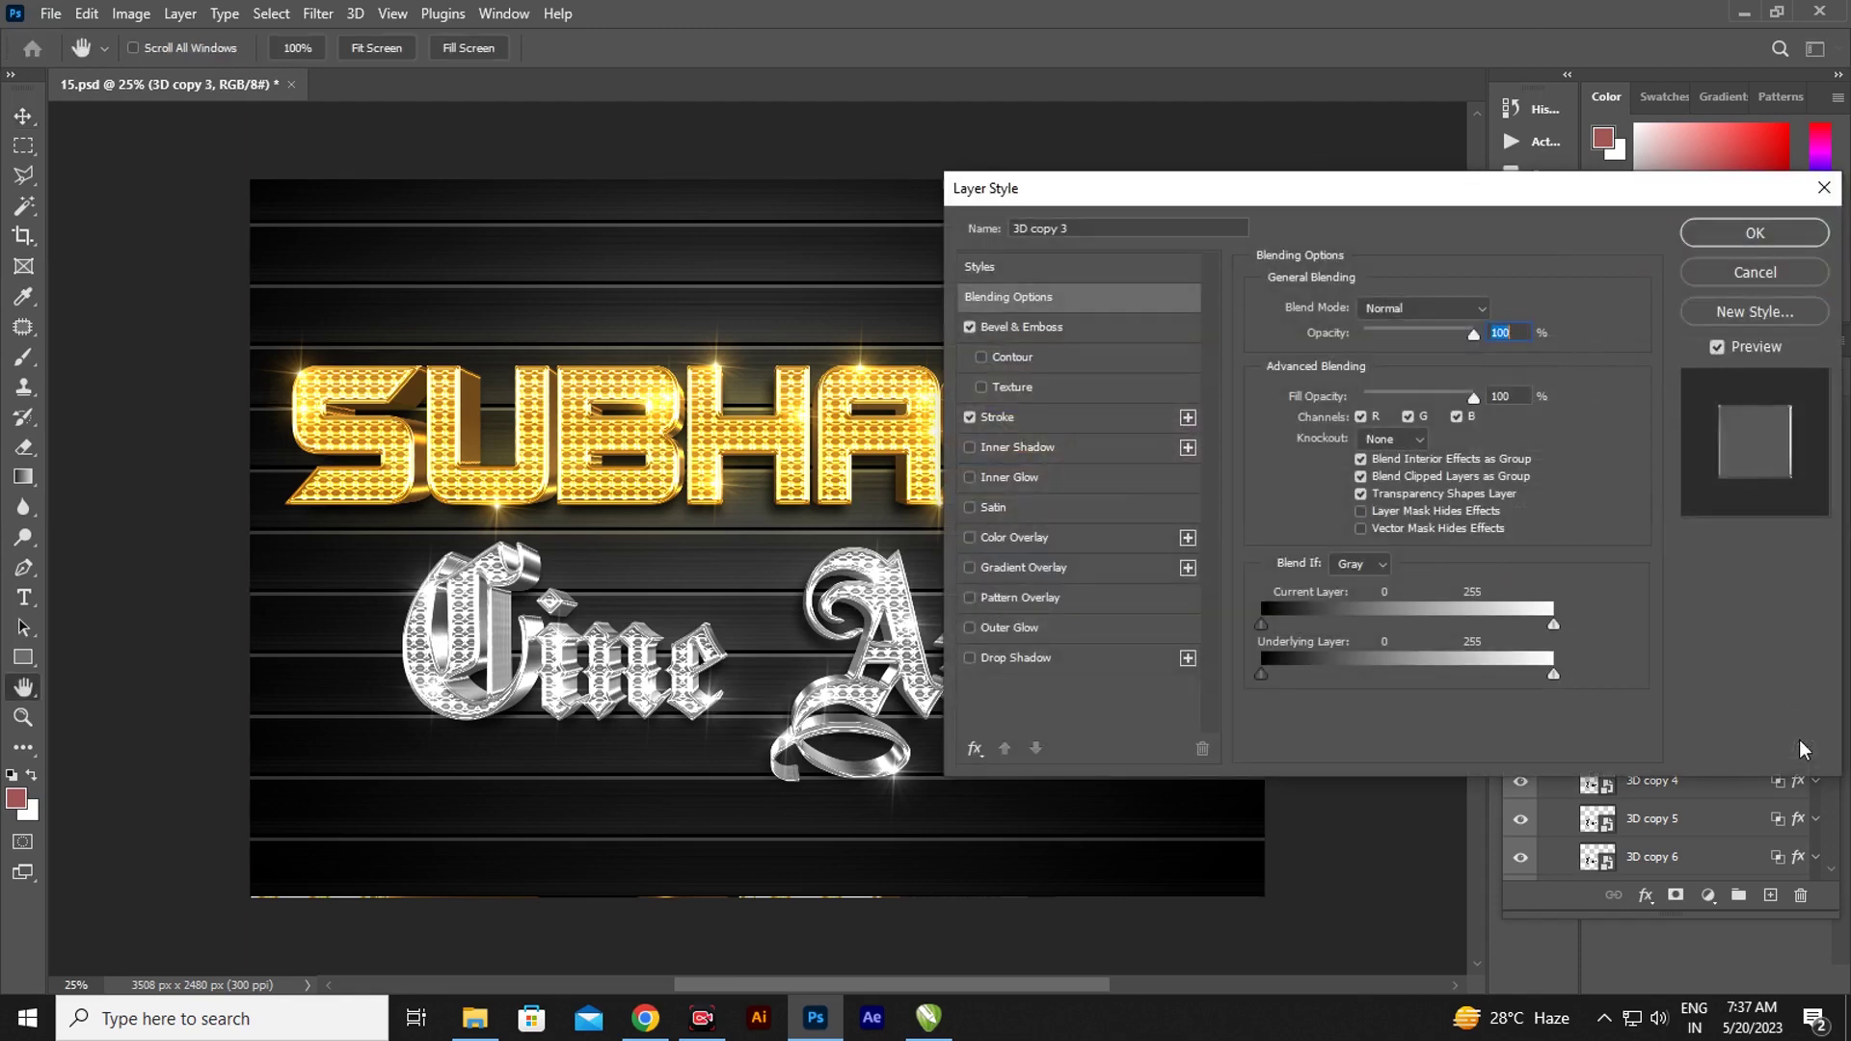
{"action": "left_click", "coordinate": [1016, 328]}
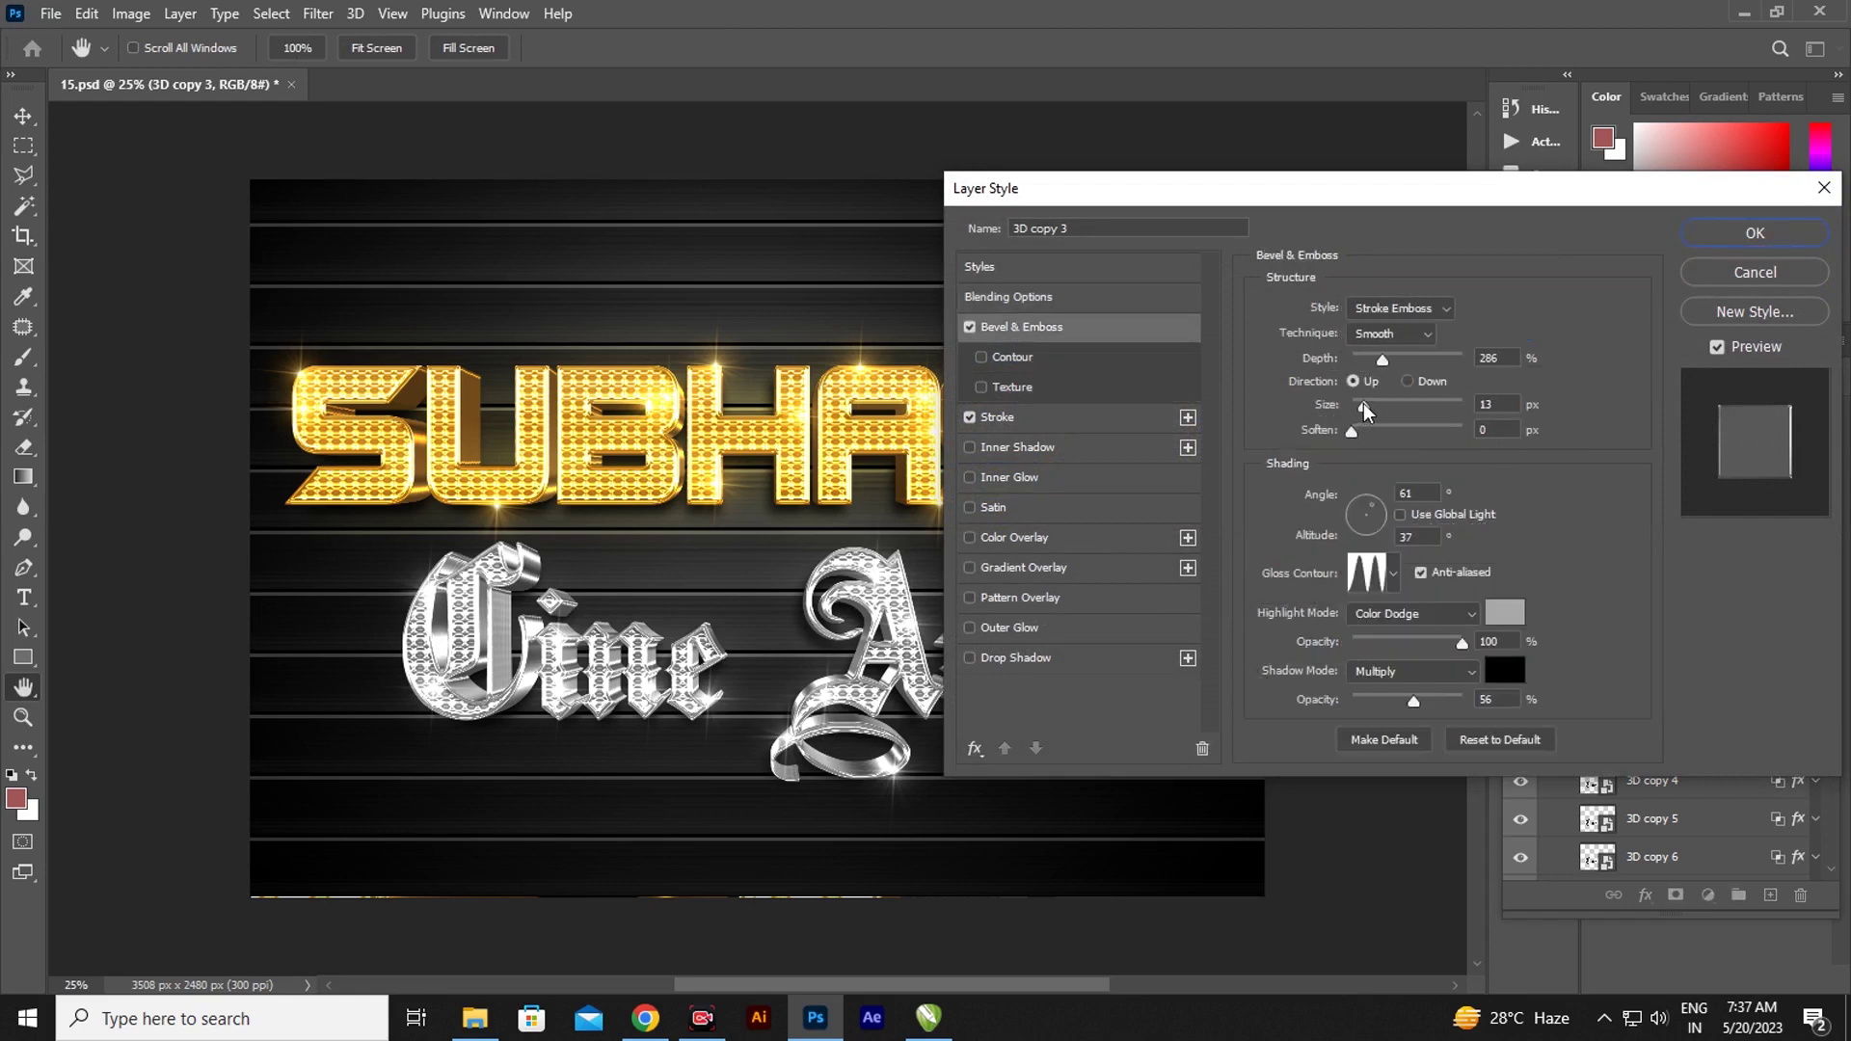
{"action": "left_click_drag", "start_coordinate": [1364, 411], "coordinate": [1380, 412]}
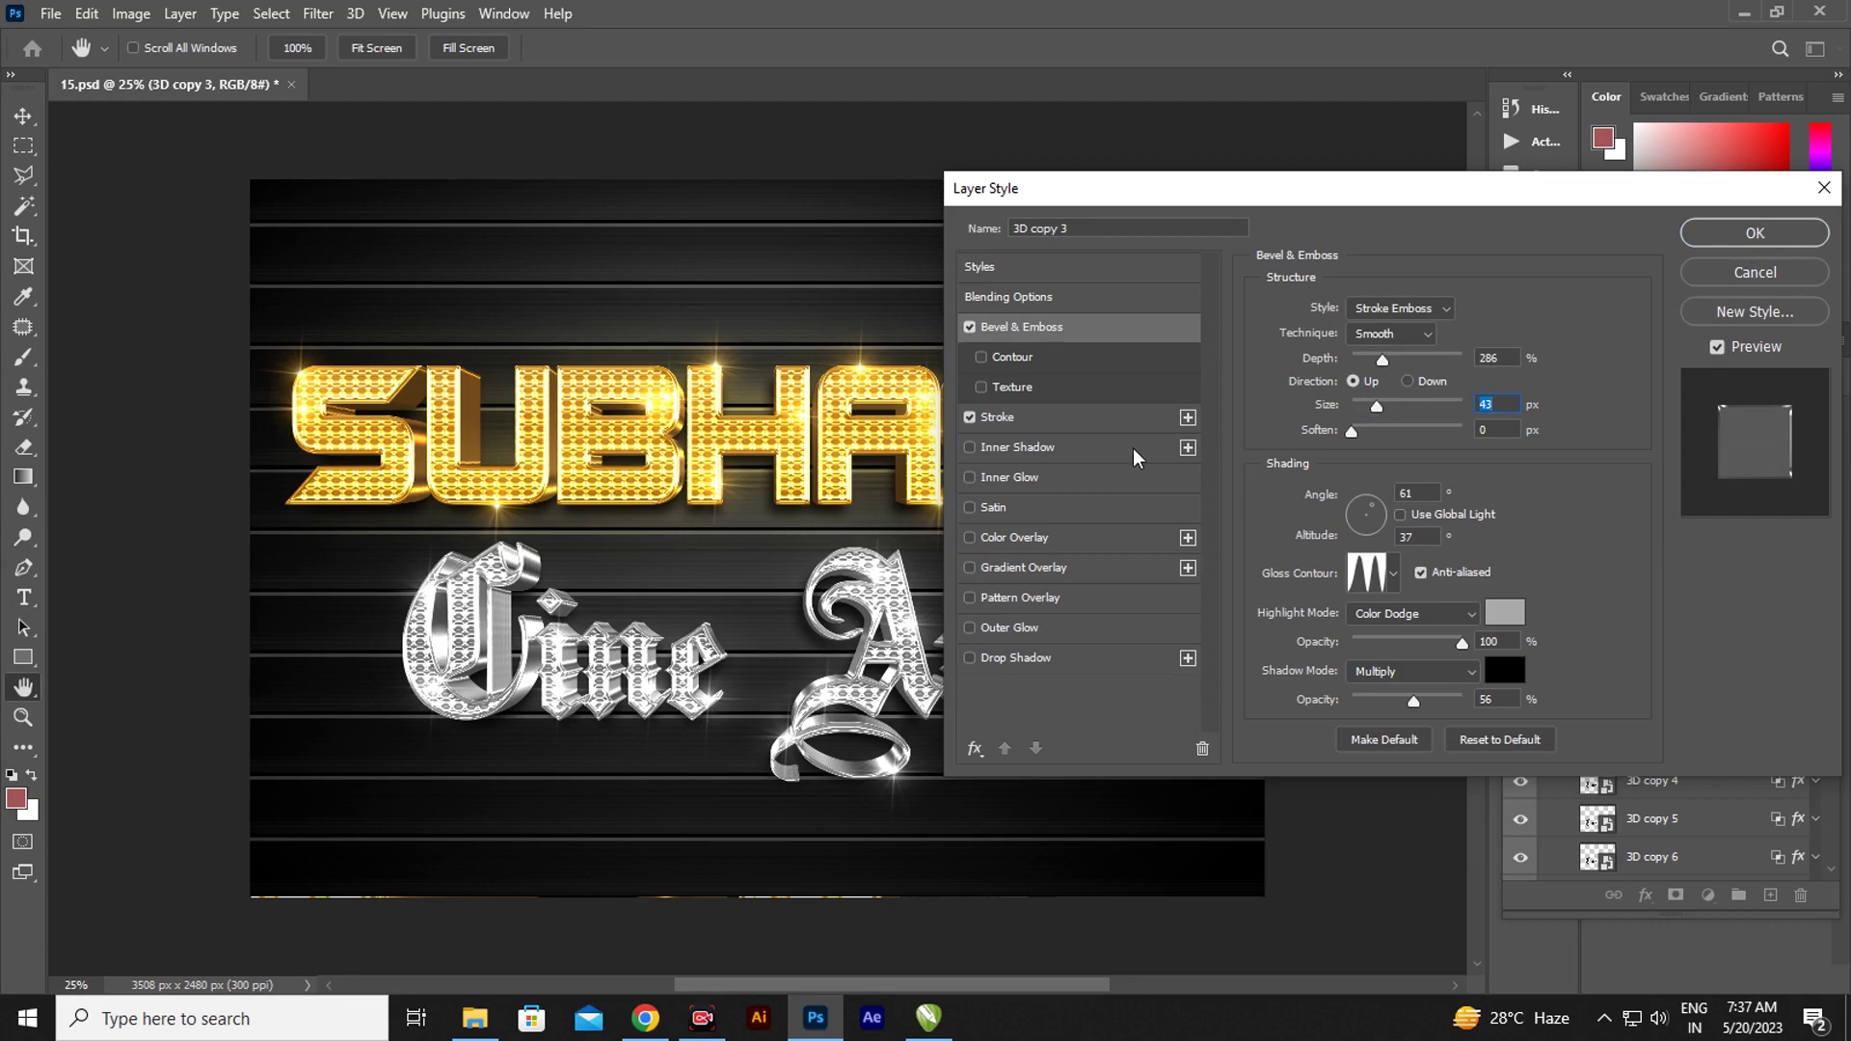
{"action": "left_click", "coordinate": [971, 419]}
{"action": "left_click", "coordinate": [971, 418]}
{"action": "left_click", "coordinate": [1744, 236]}
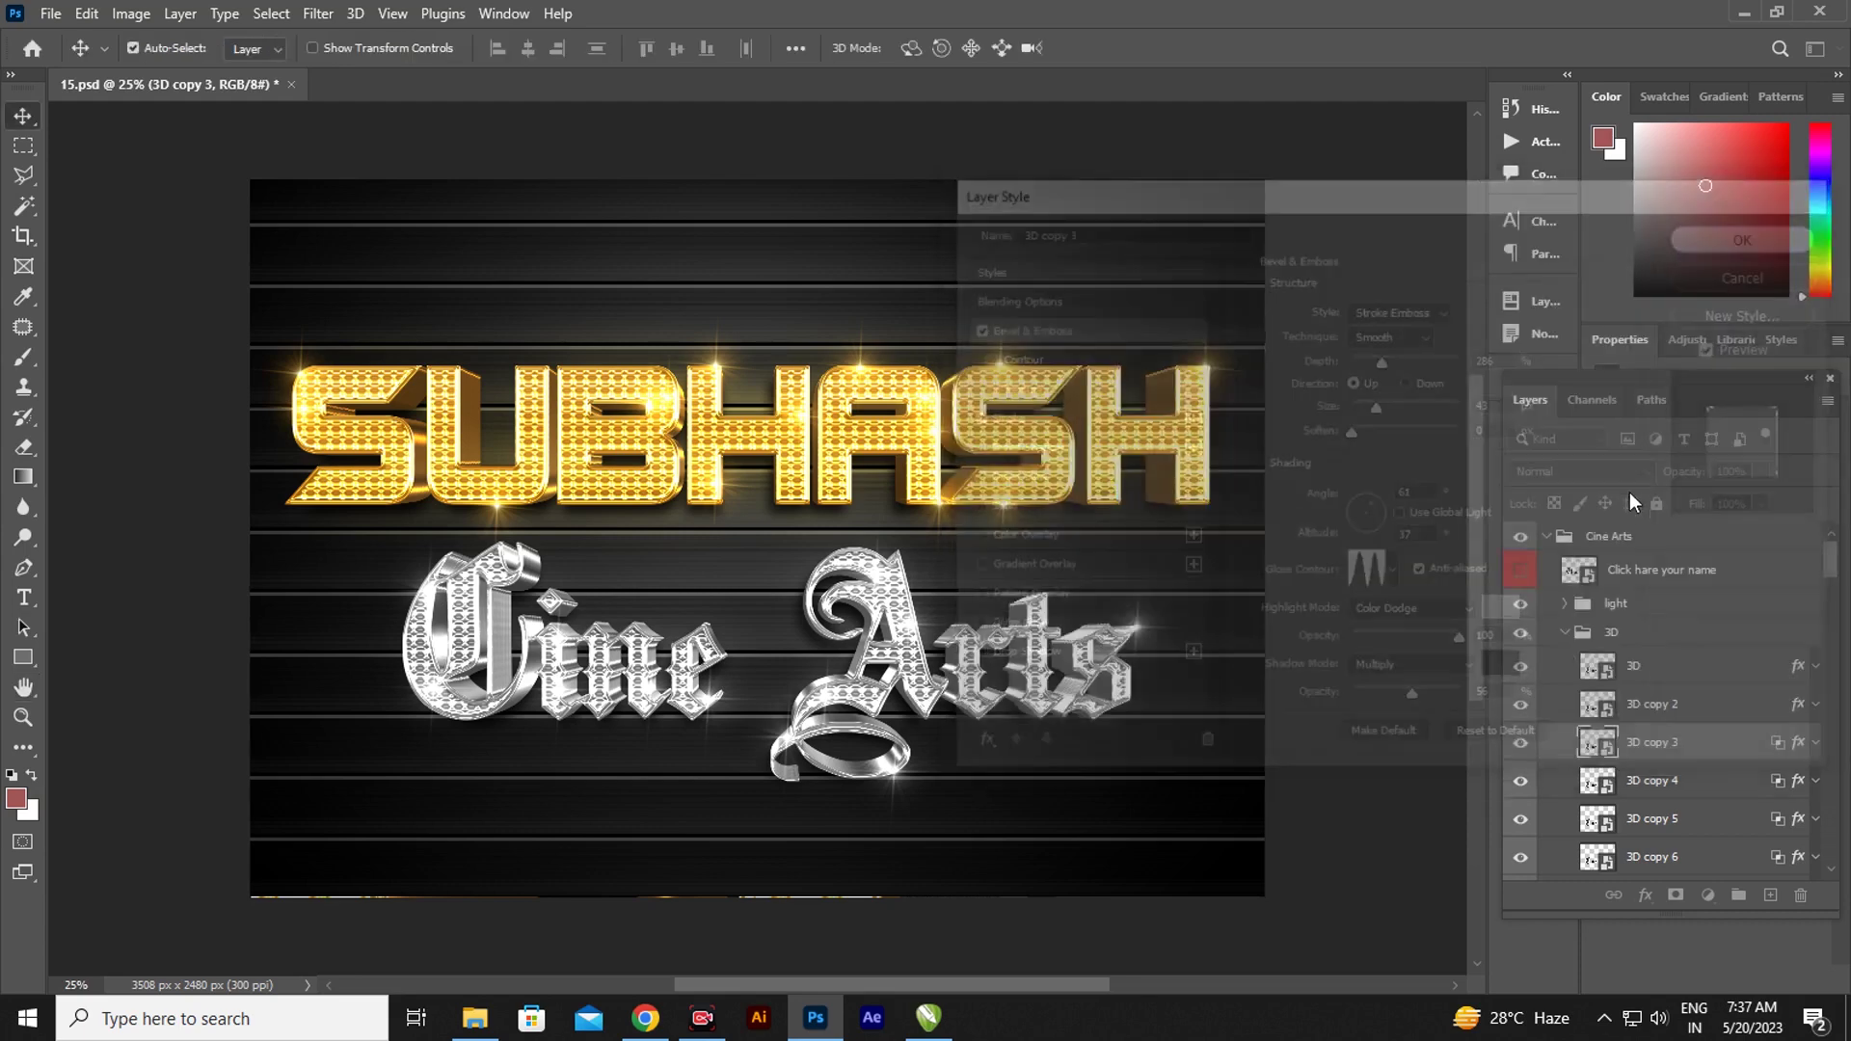
{"action": "left_click_drag", "start_coordinate": [1834, 570], "coordinate": [1838, 599]}
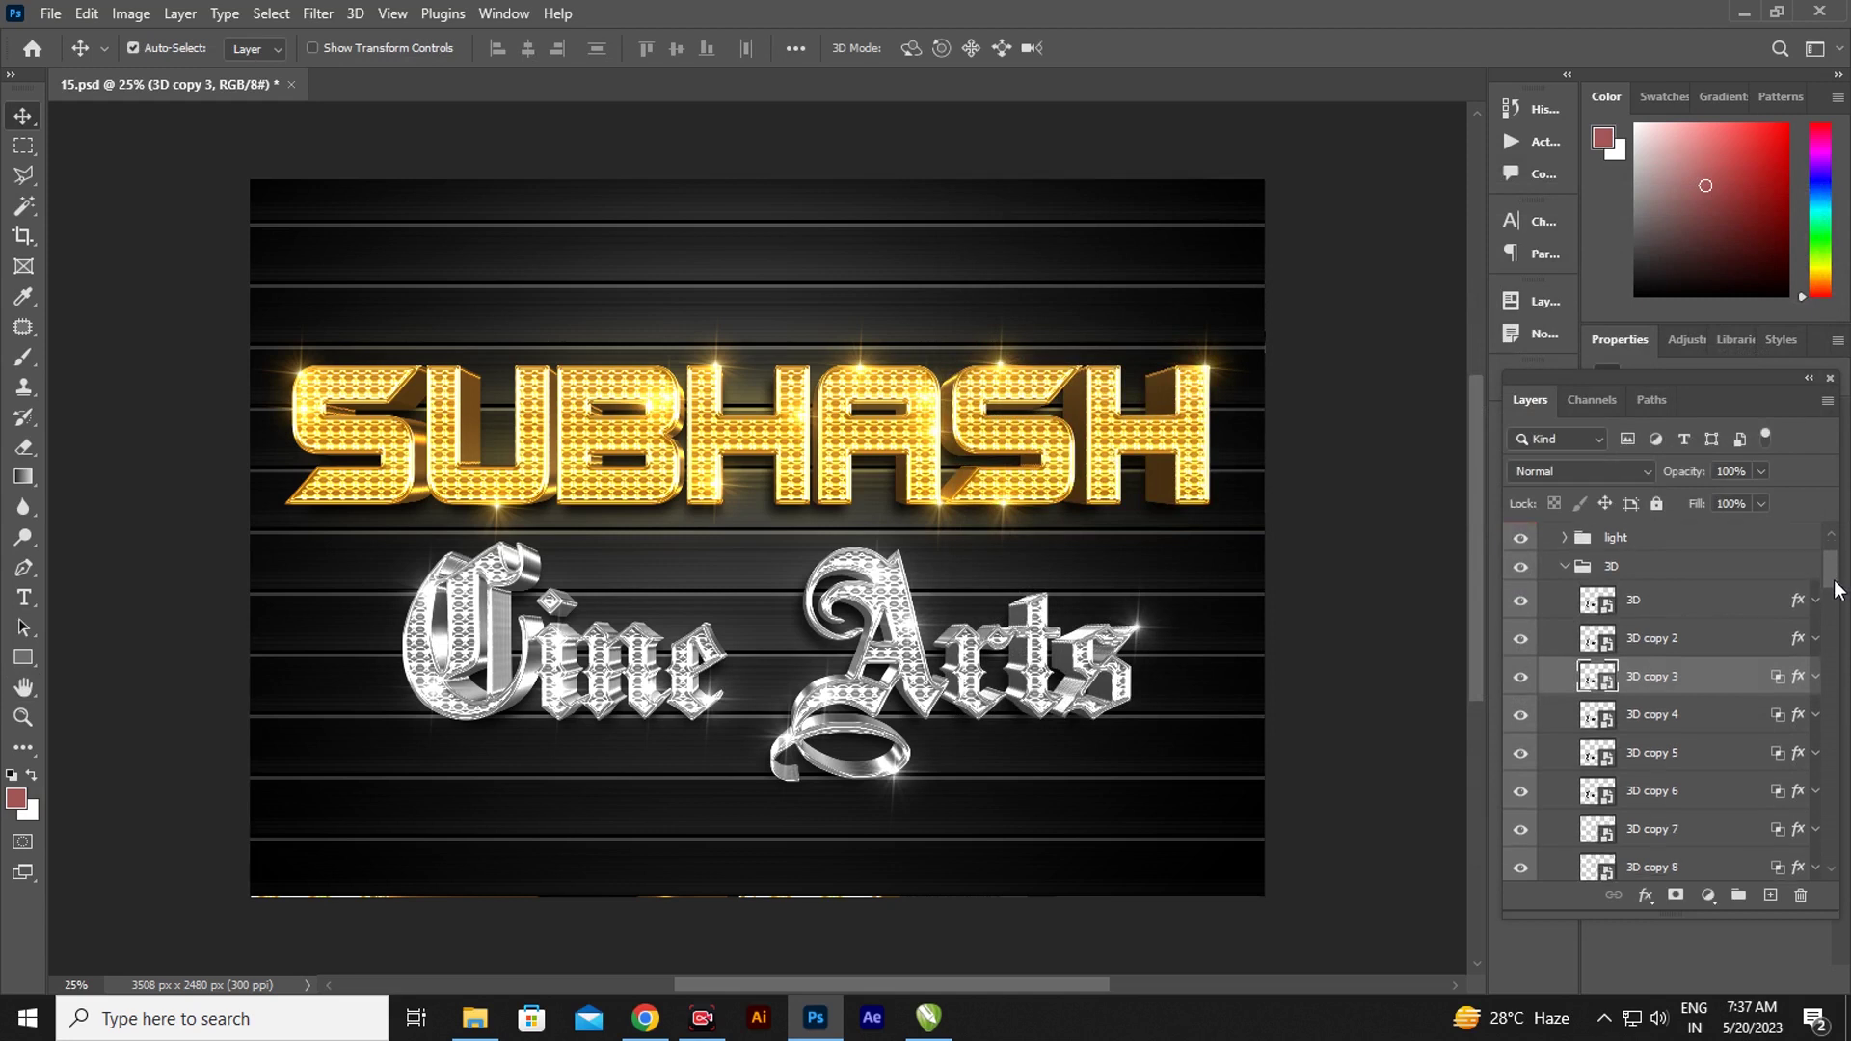
{"action": "scroll", "coordinate": [1837, 596], "scroll_direction": "up", "scroll_amount": 2}
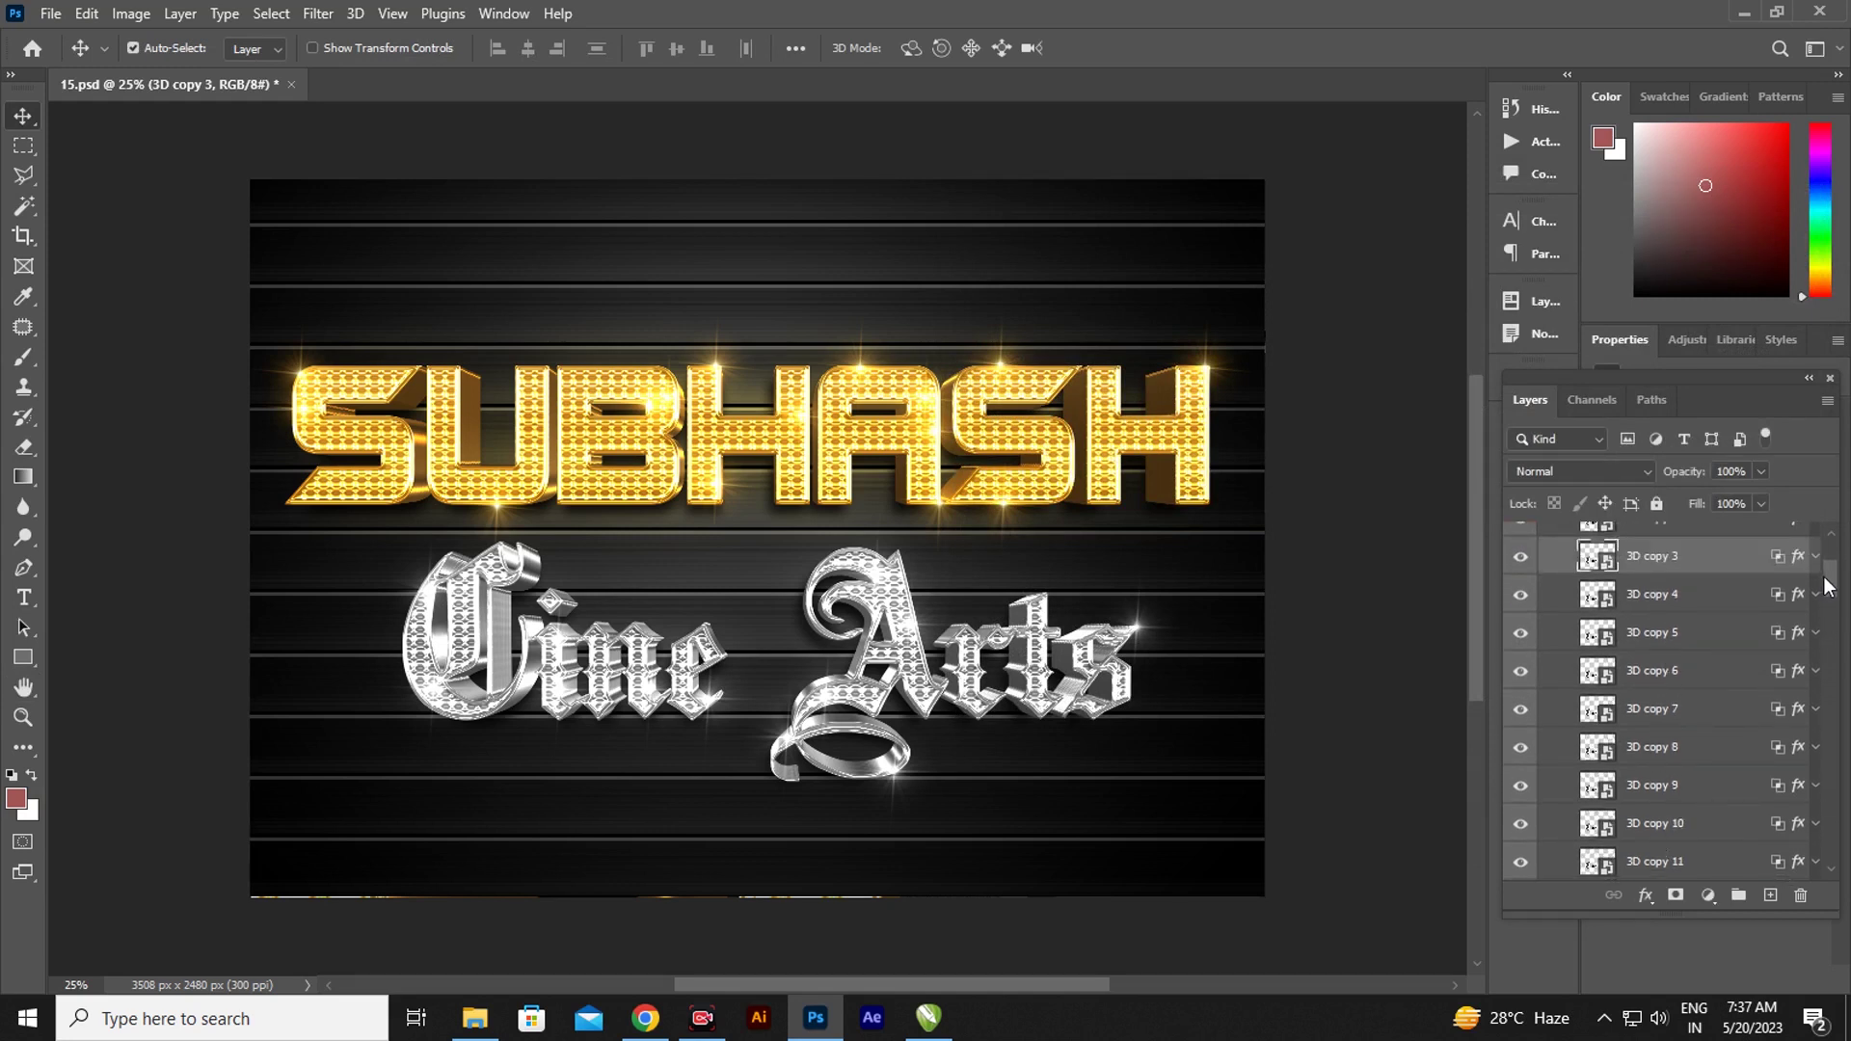
{"action": "left_click_drag", "start_coordinate": [1825, 578], "coordinate": [1829, 557]}
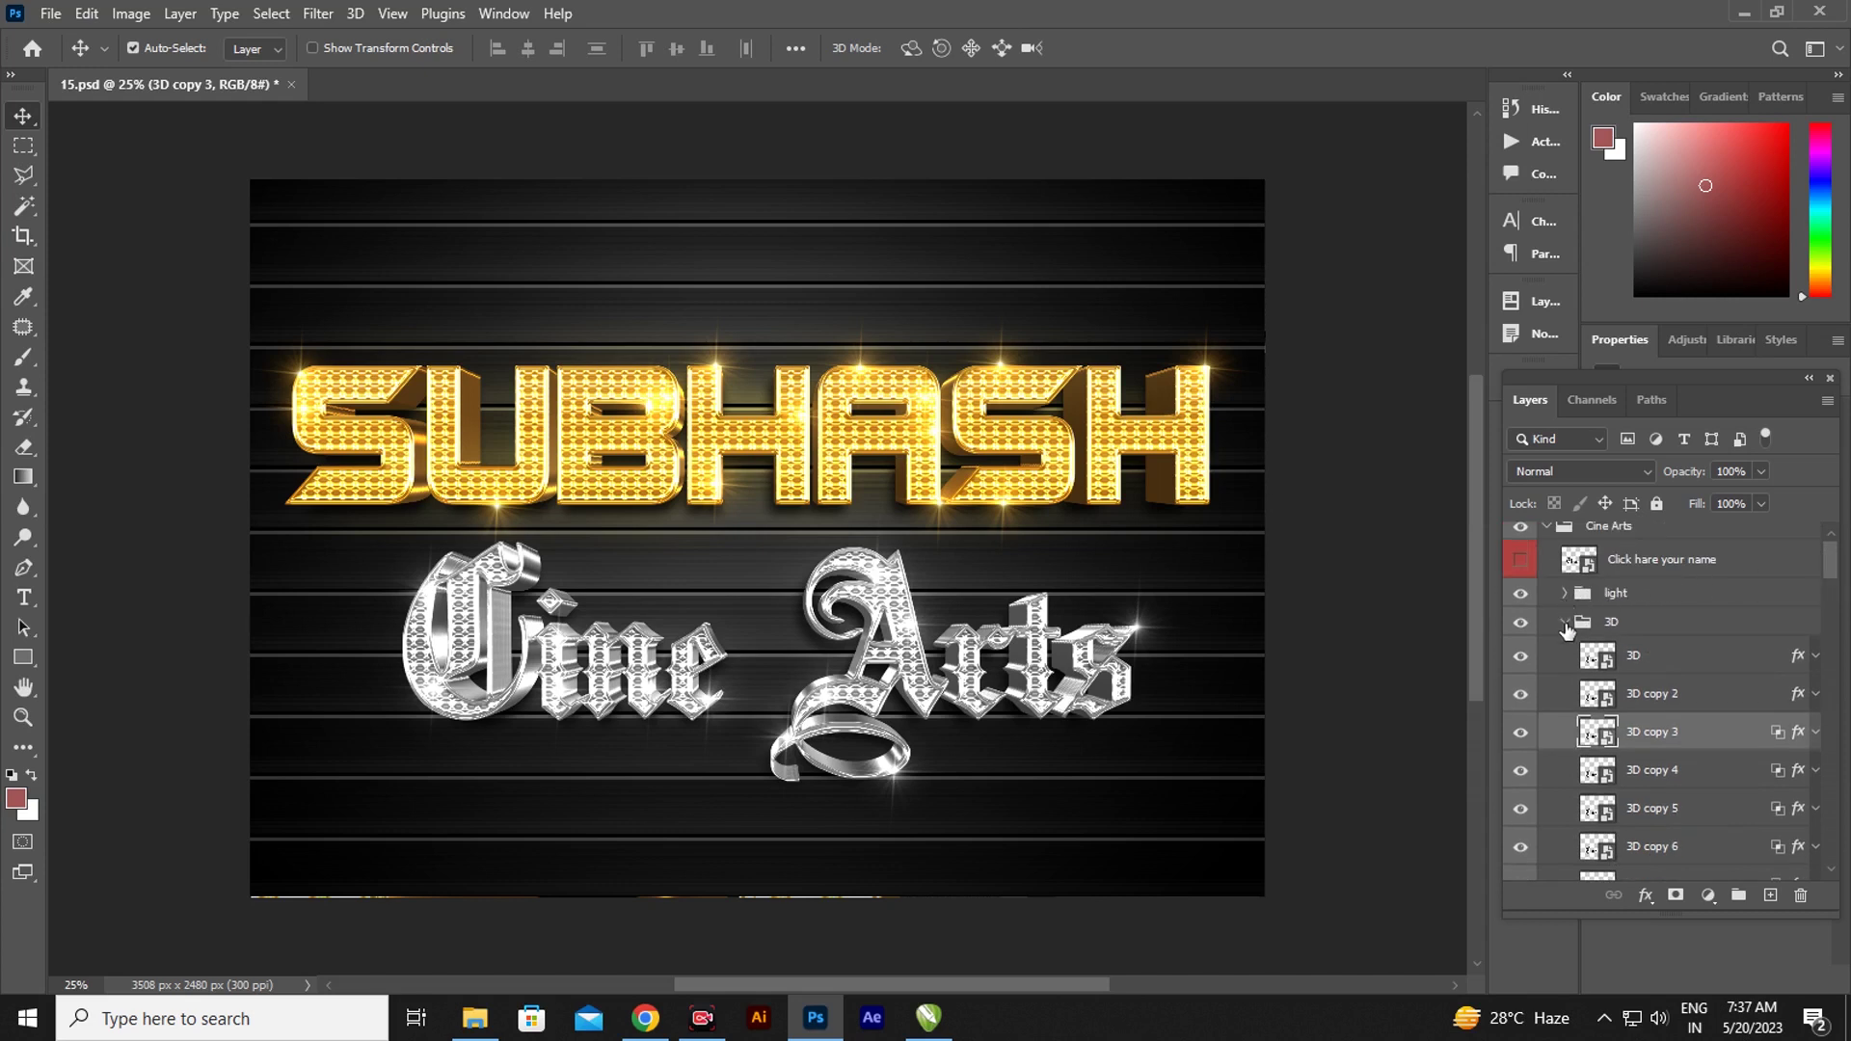
- Collapse the Cine Arts groups, toggle the light layers, and select Subhash's base 3D layer
{"action": "left_click", "coordinate": [1565, 624]}
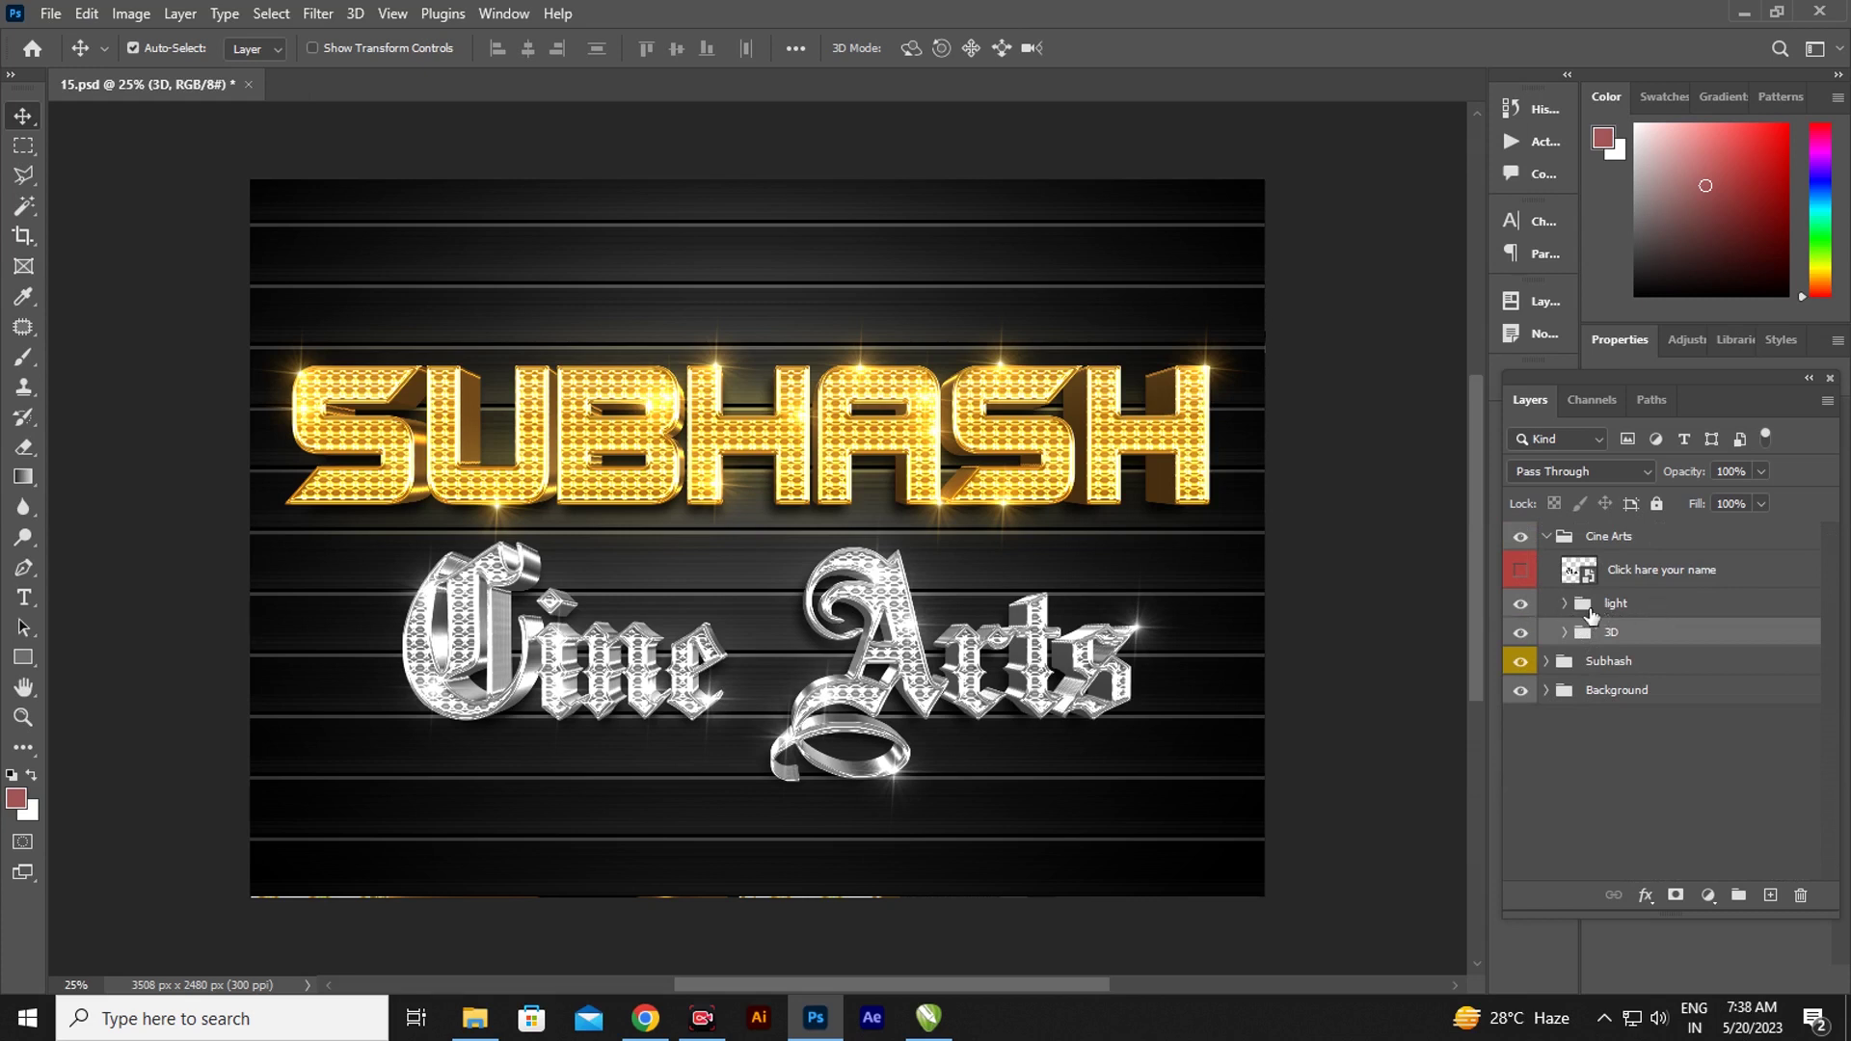
{"action": "left_click", "coordinate": [1520, 605]}
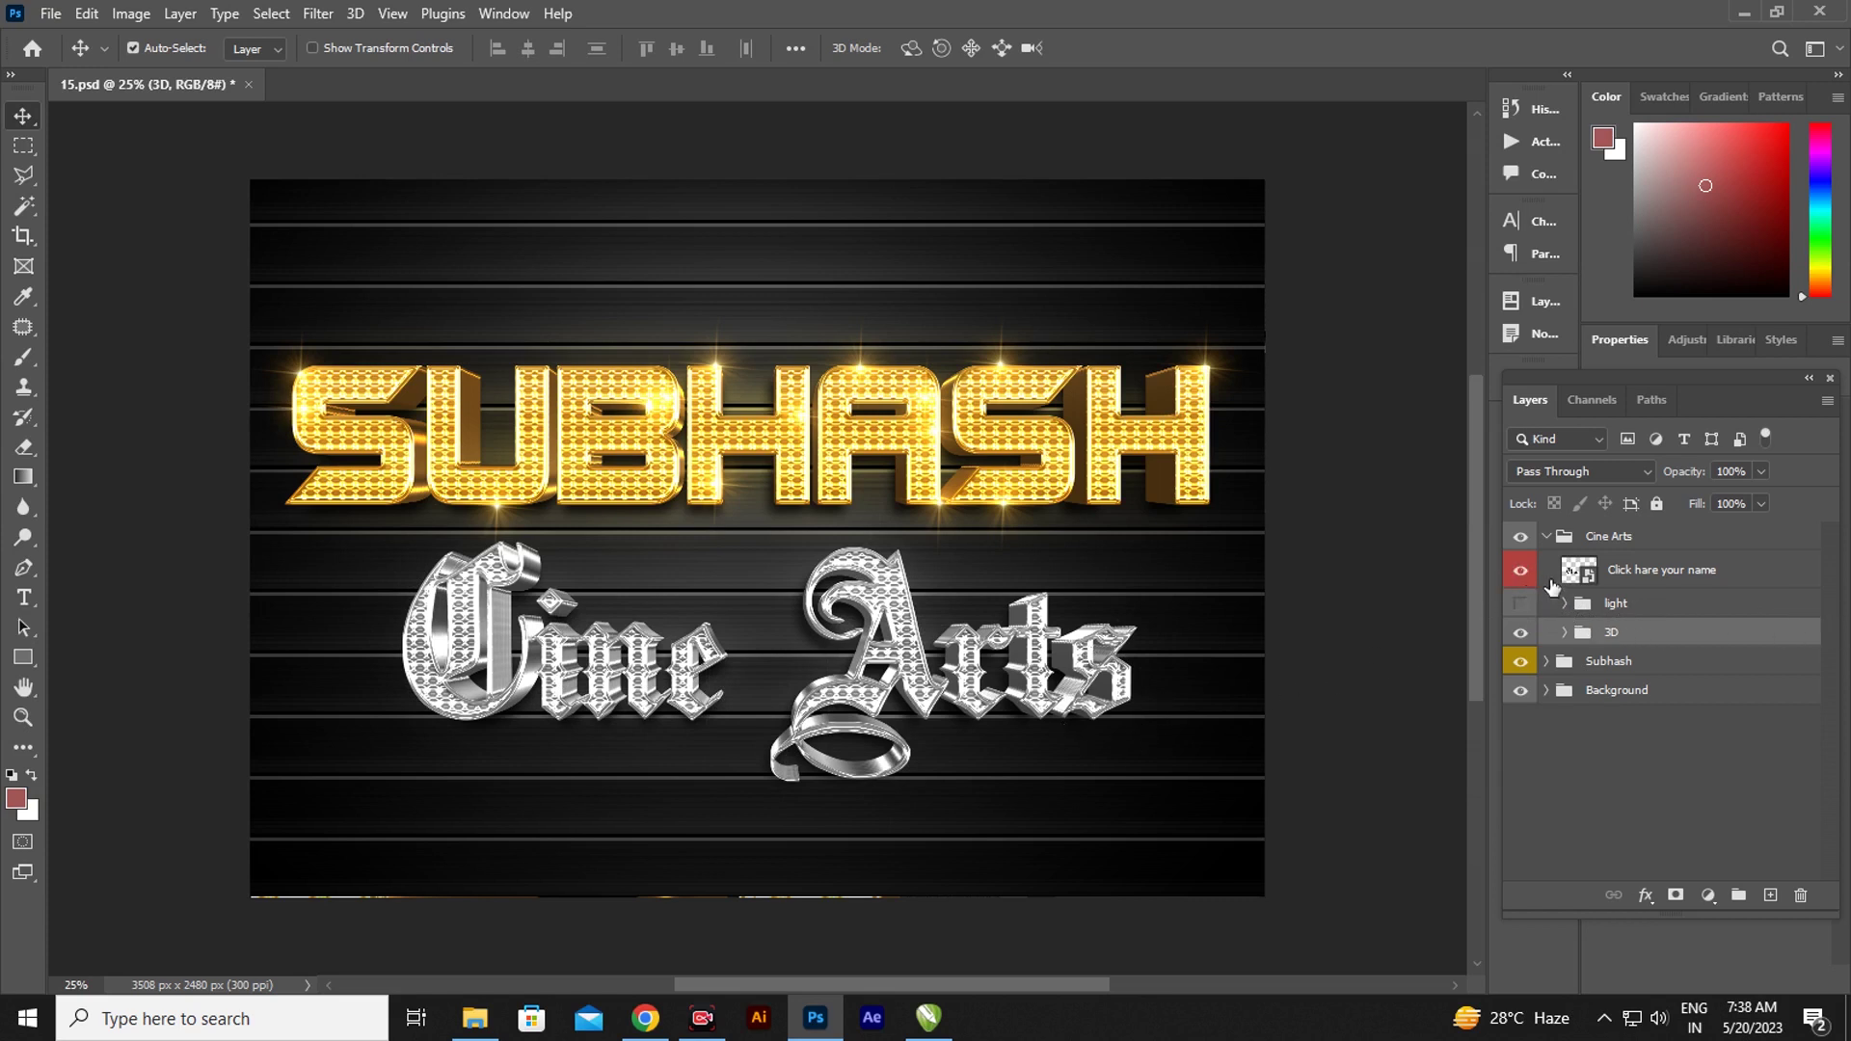
{"action": "left_click", "coordinate": [1547, 538]}
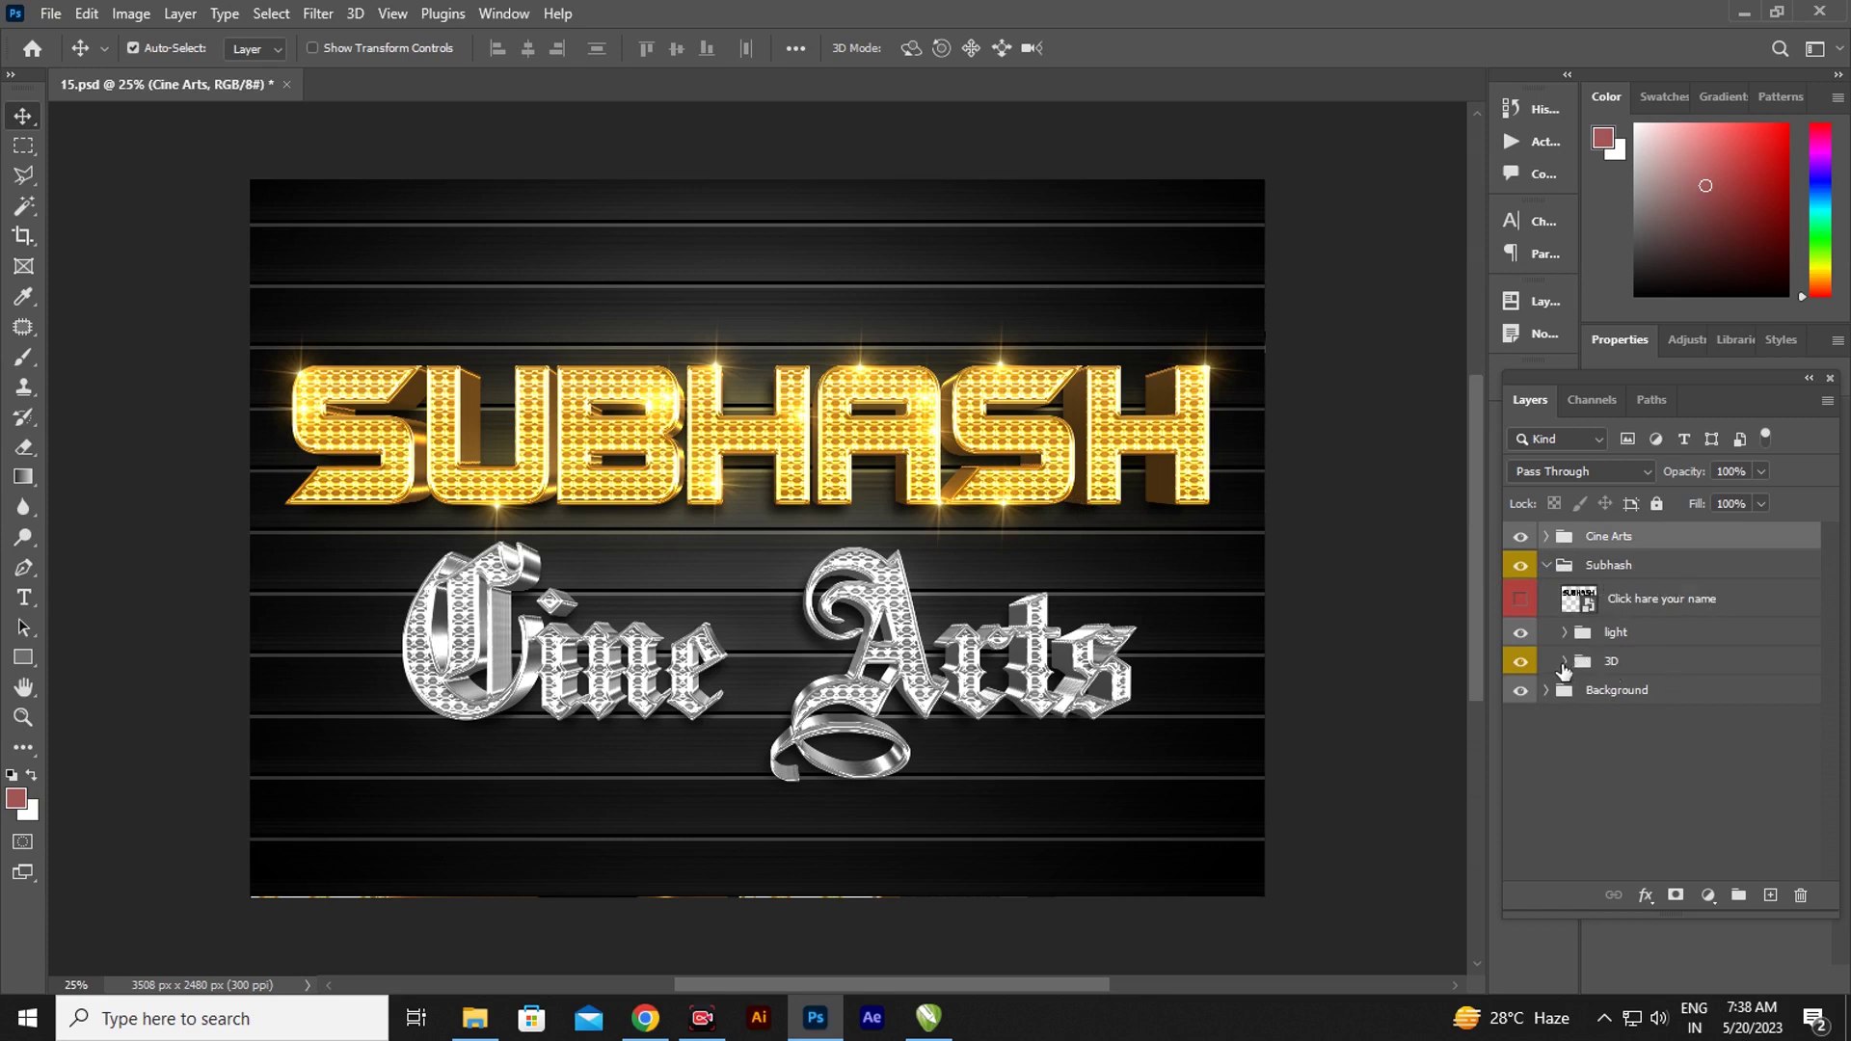
{"action": "left_click", "coordinate": [1563, 661]}
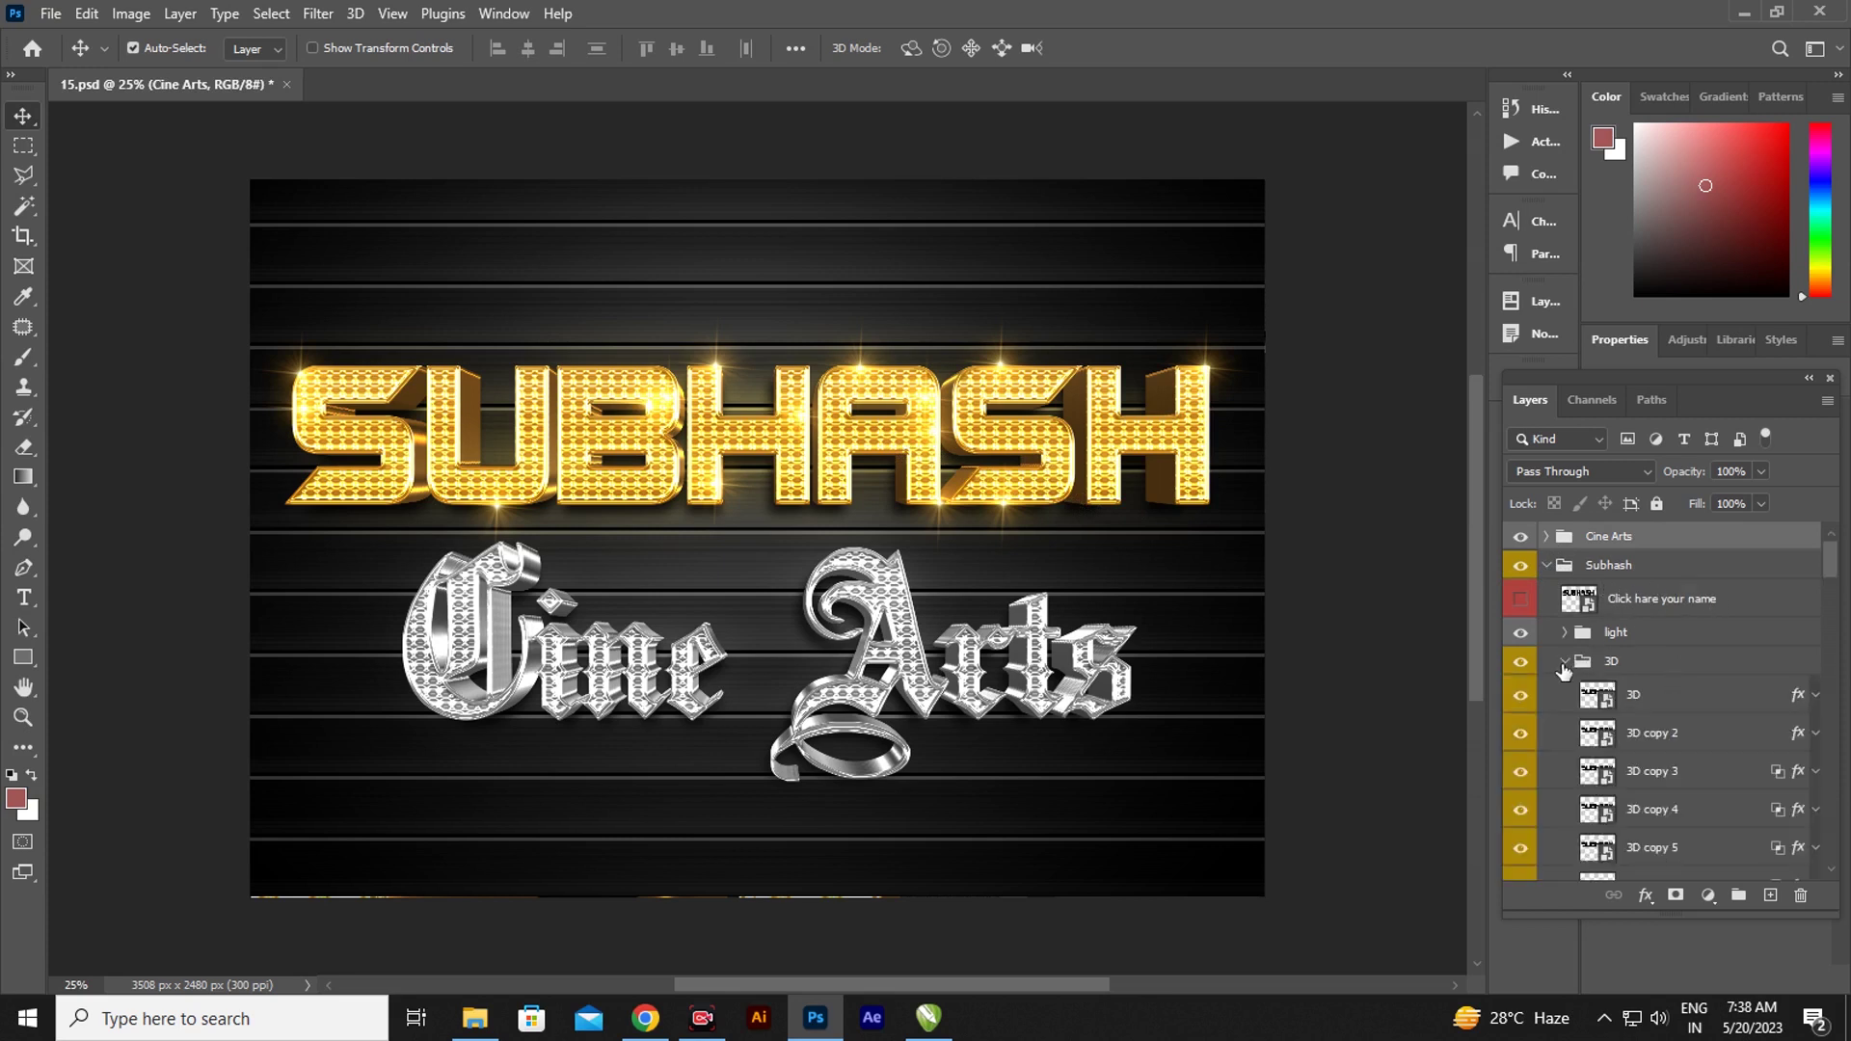
{"action": "left_click", "coordinate": [1799, 695]}
- Shrink the Subhash base 3D layer's bevel to 9 px, keeping its gold stroke
{"action": "double_click", "coordinate": [1799, 695]}
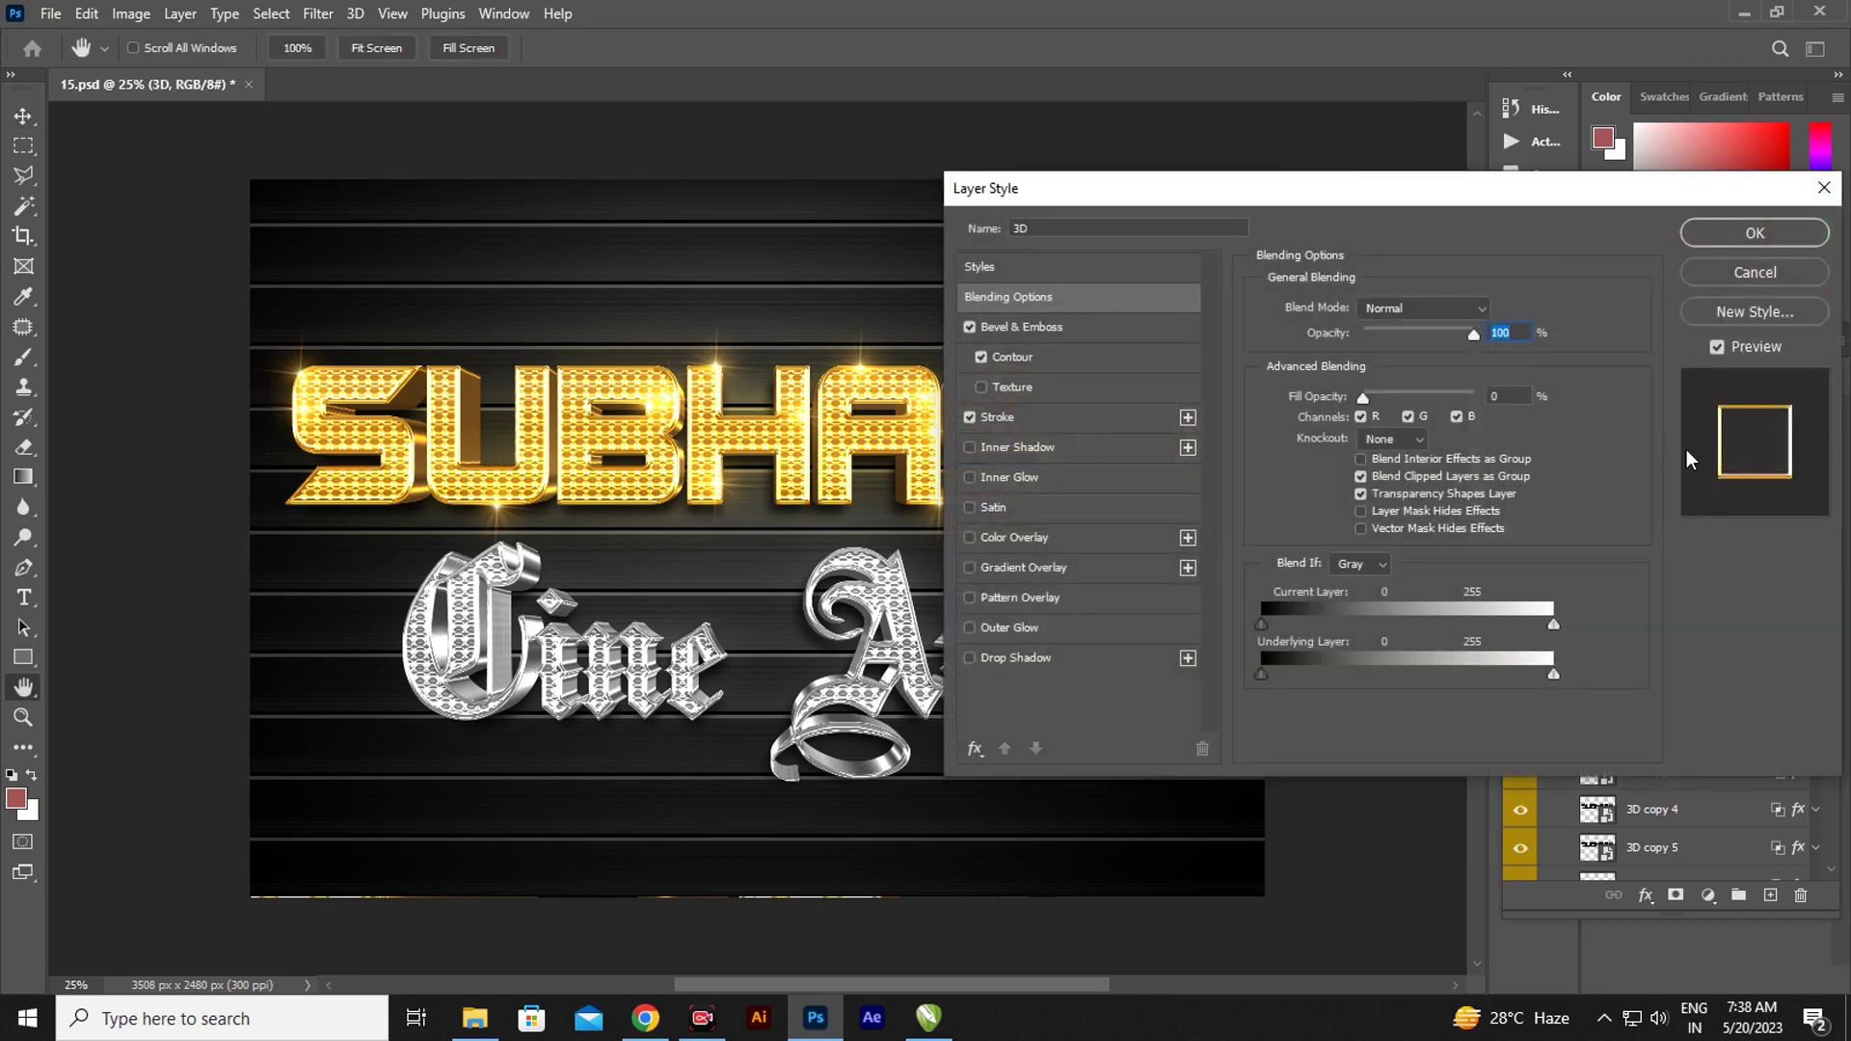
{"action": "left_click", "coordinate": [1009, 326]}
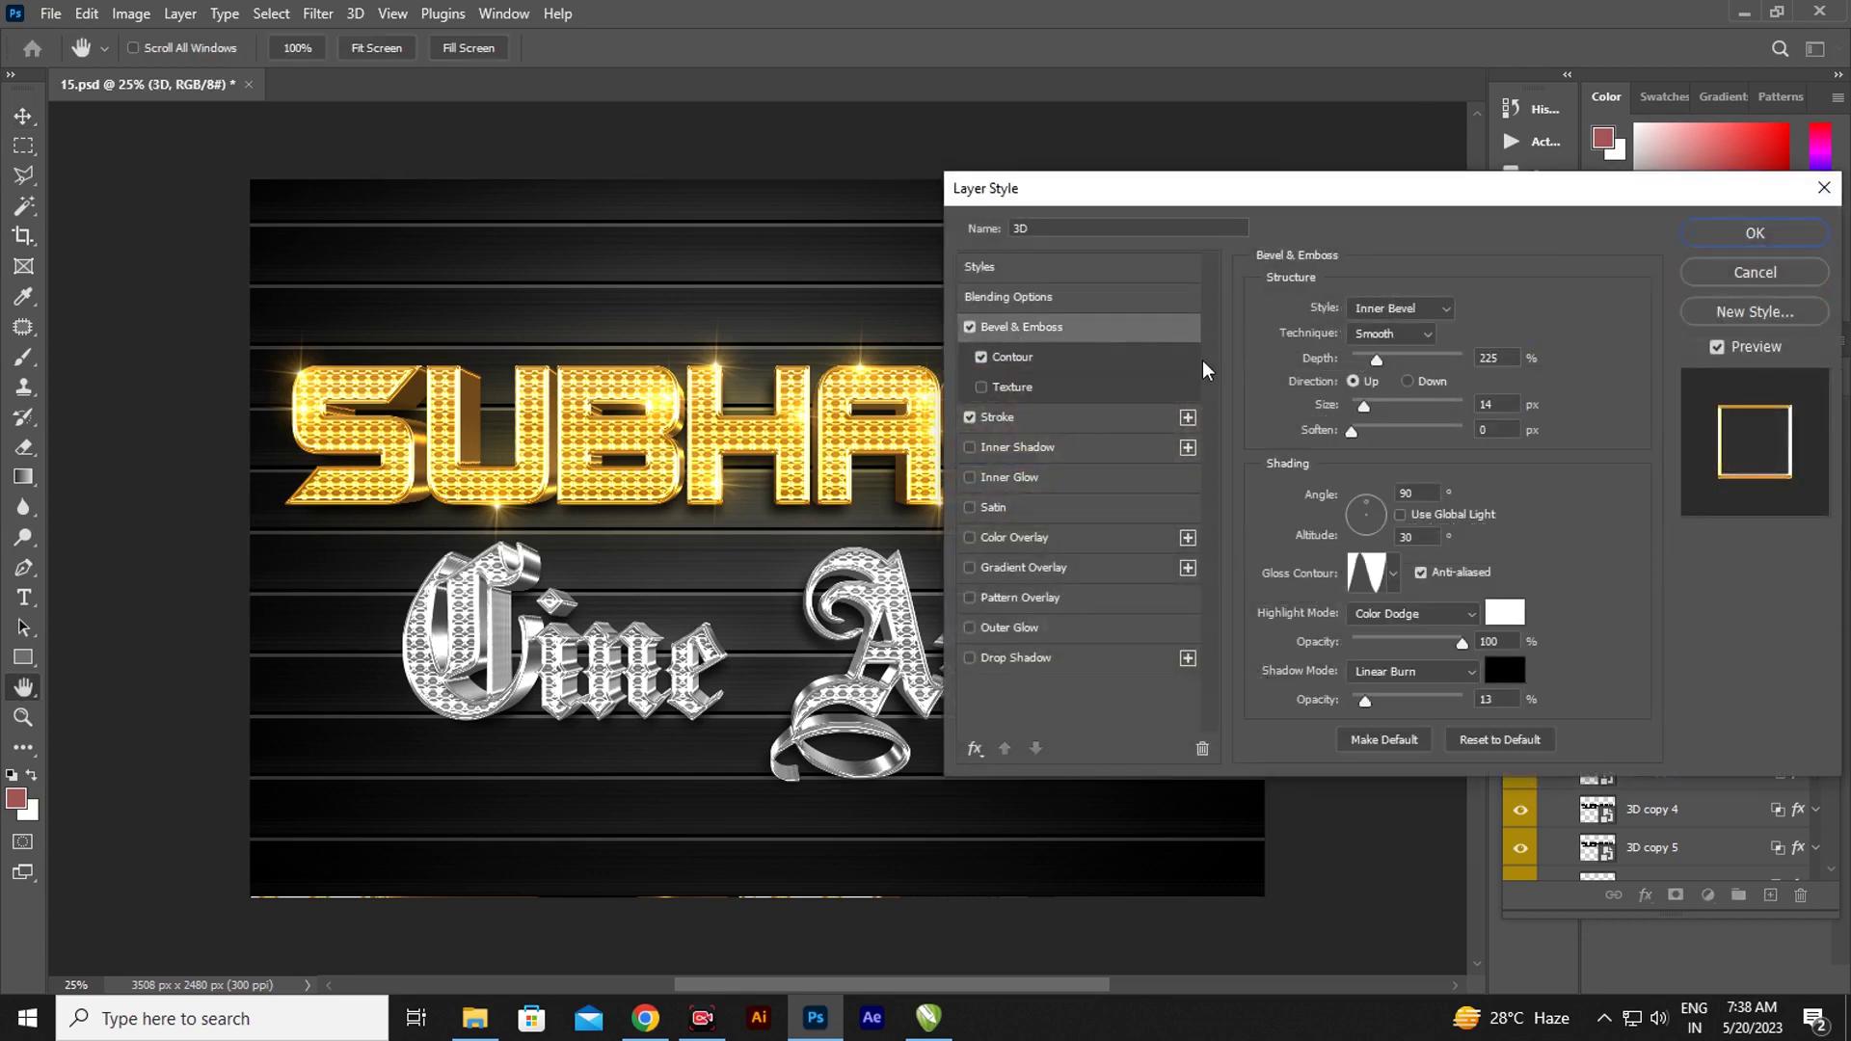
{"action": "mouse_move", "coordinate": [1365, 407]}
{"action": "left_mouse_down"}
{"action": "mouse_move", "coordinate": [1384, 411]}
{"action": "mouse_move", "coordinate": [1363, 410]}
{"action": "left_mouse_up"}
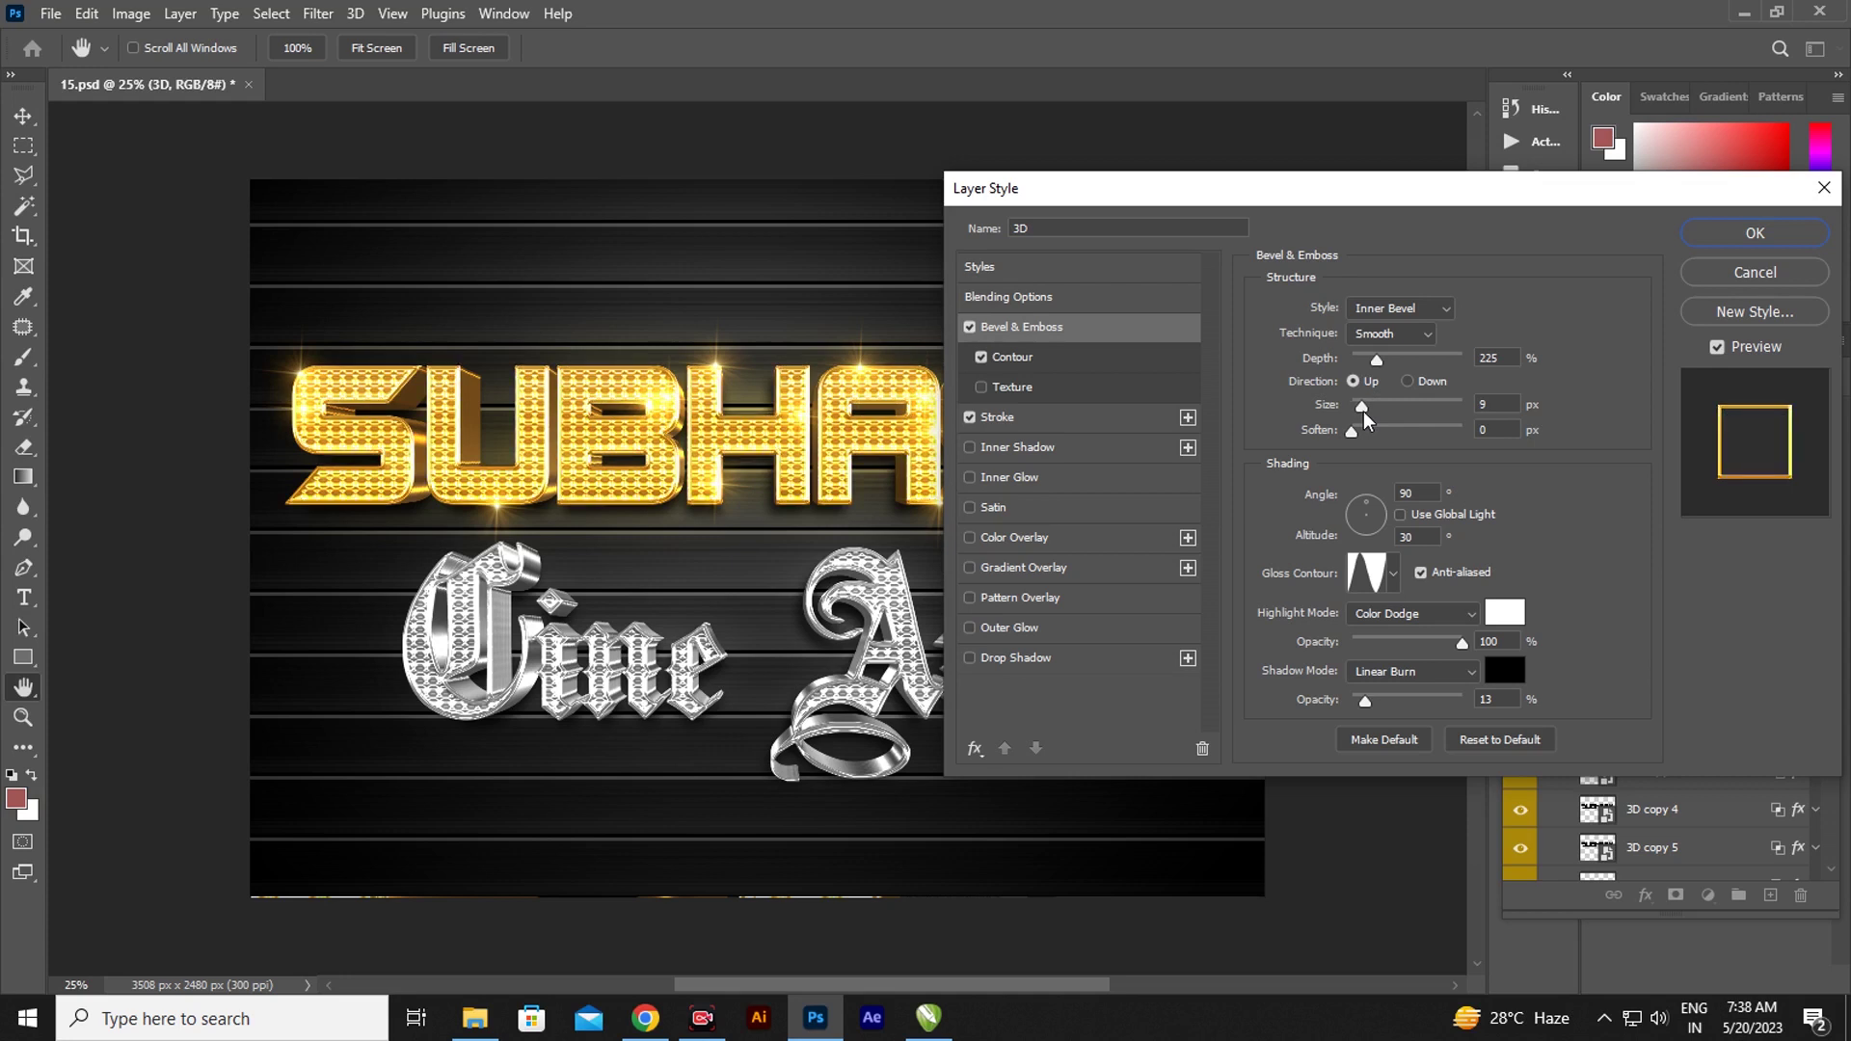
{"action": "left_click", "coordinate": [1035, 412]}
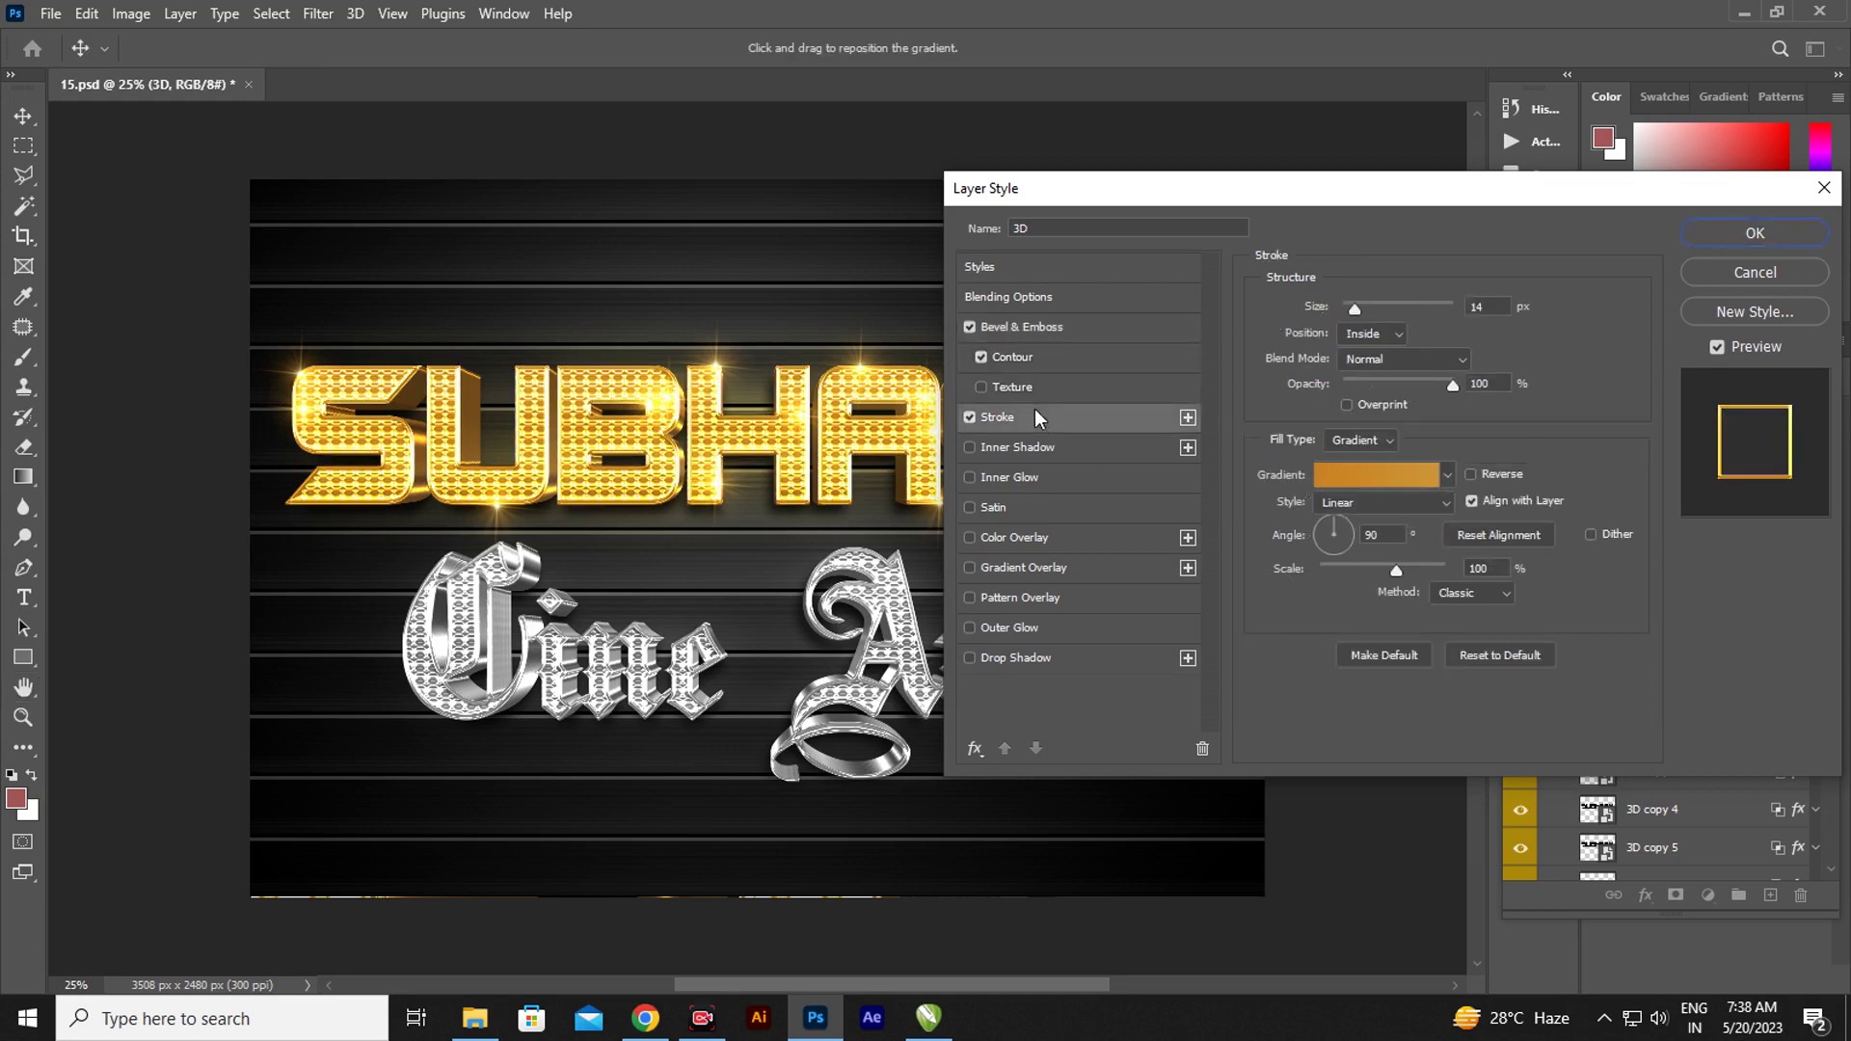
{"action": "left_click", "coordinate": [969, 418]}
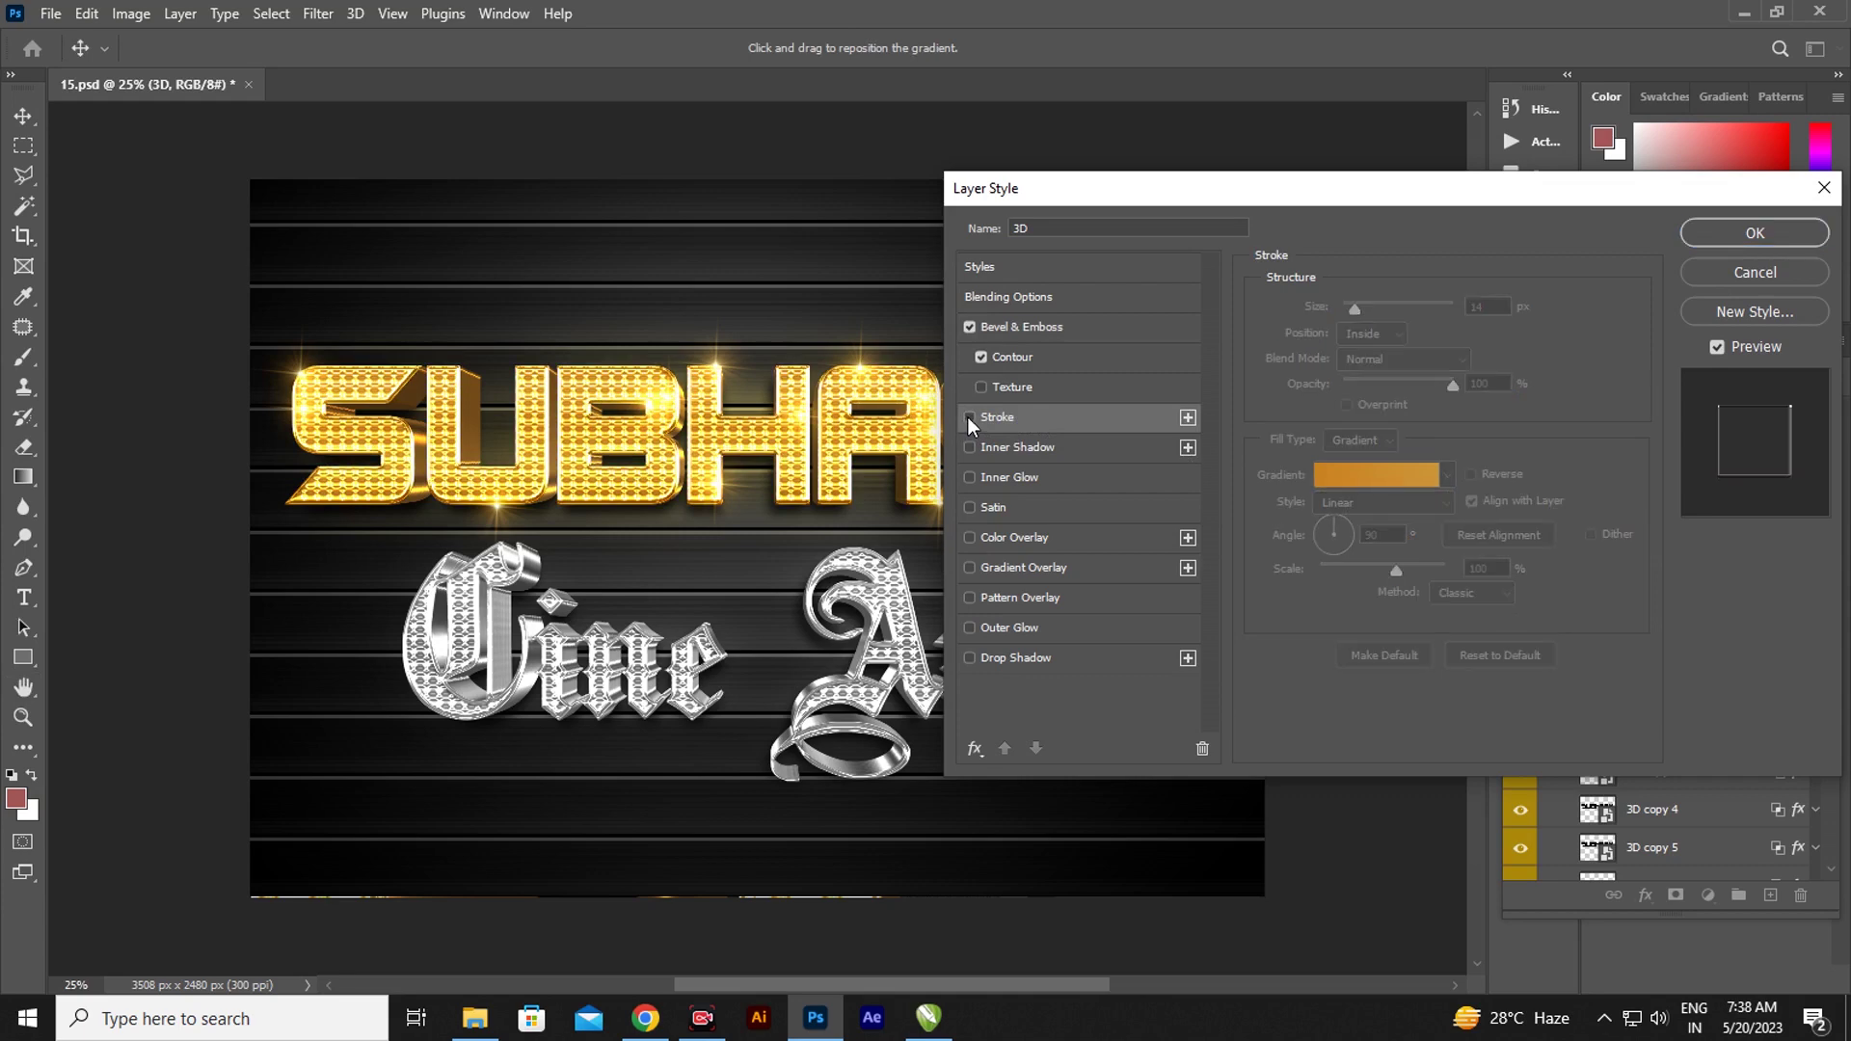
{"action": "left_click", "coordinate": [968, 417]}
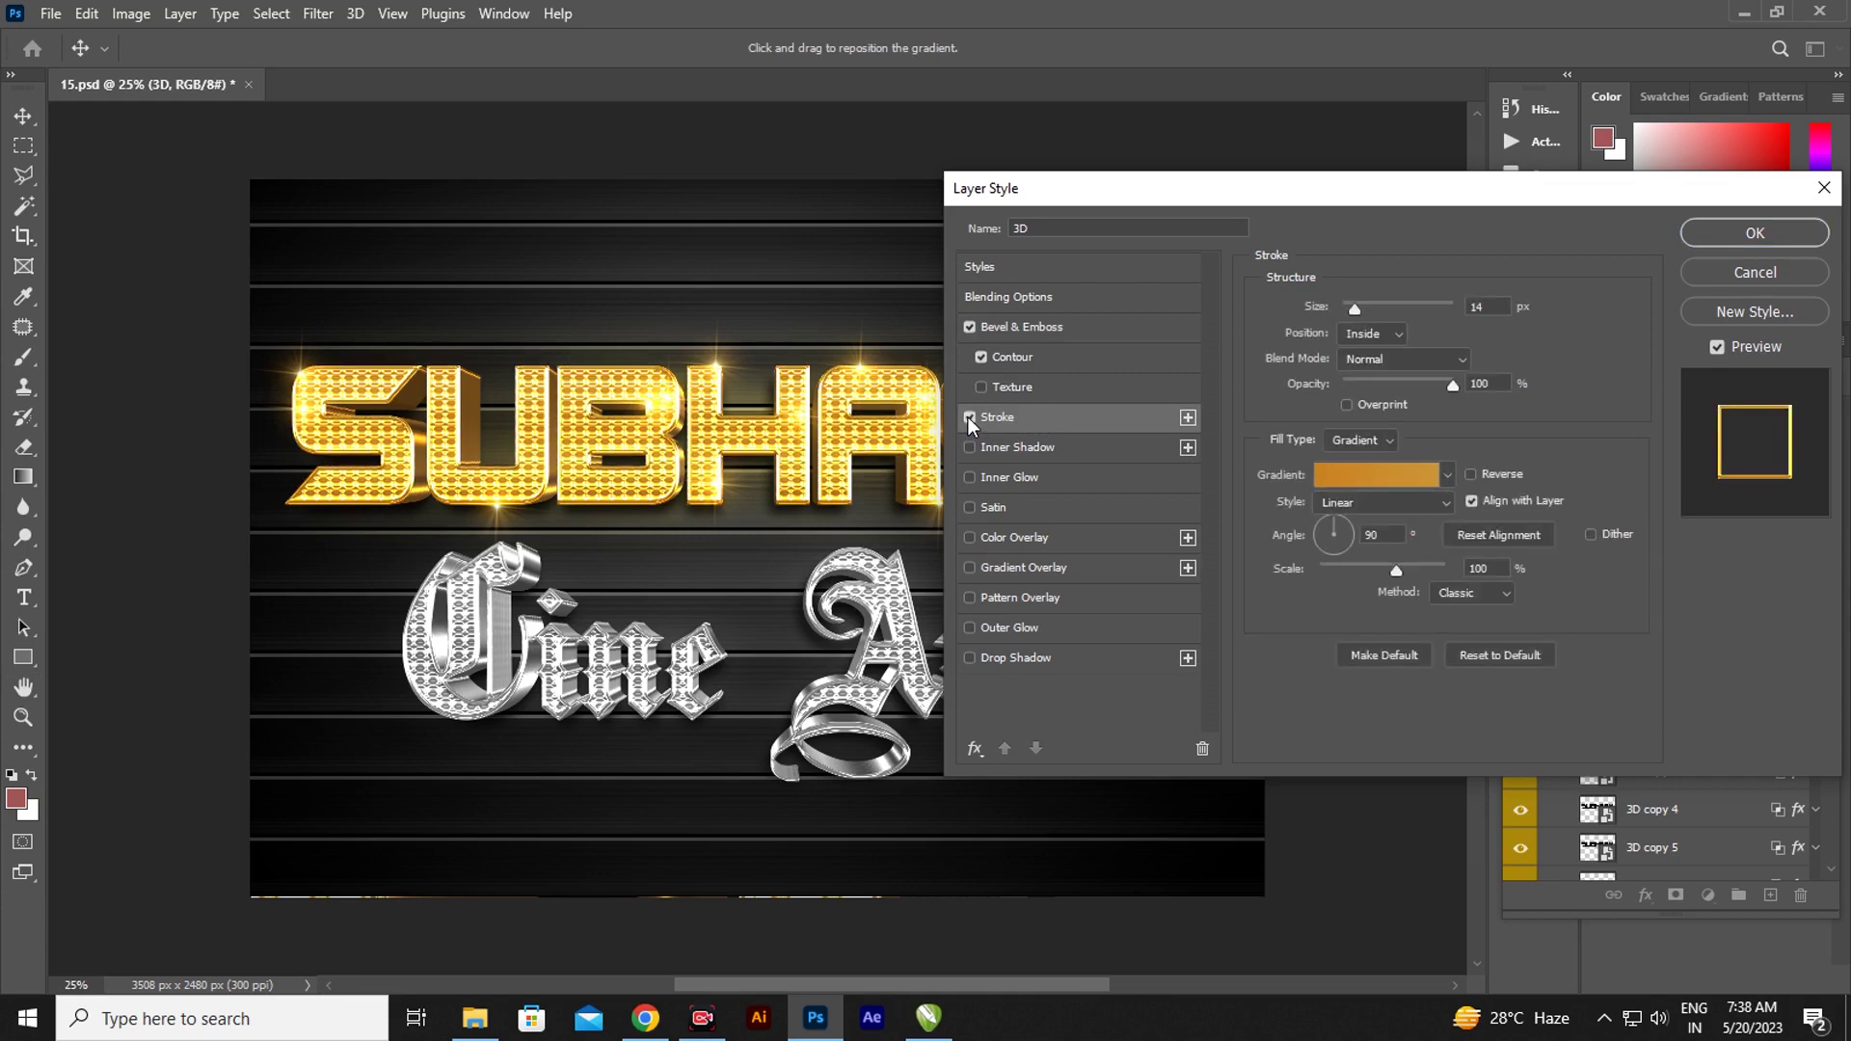
{"action": "left_click", "coordinate": [1724, 233]}
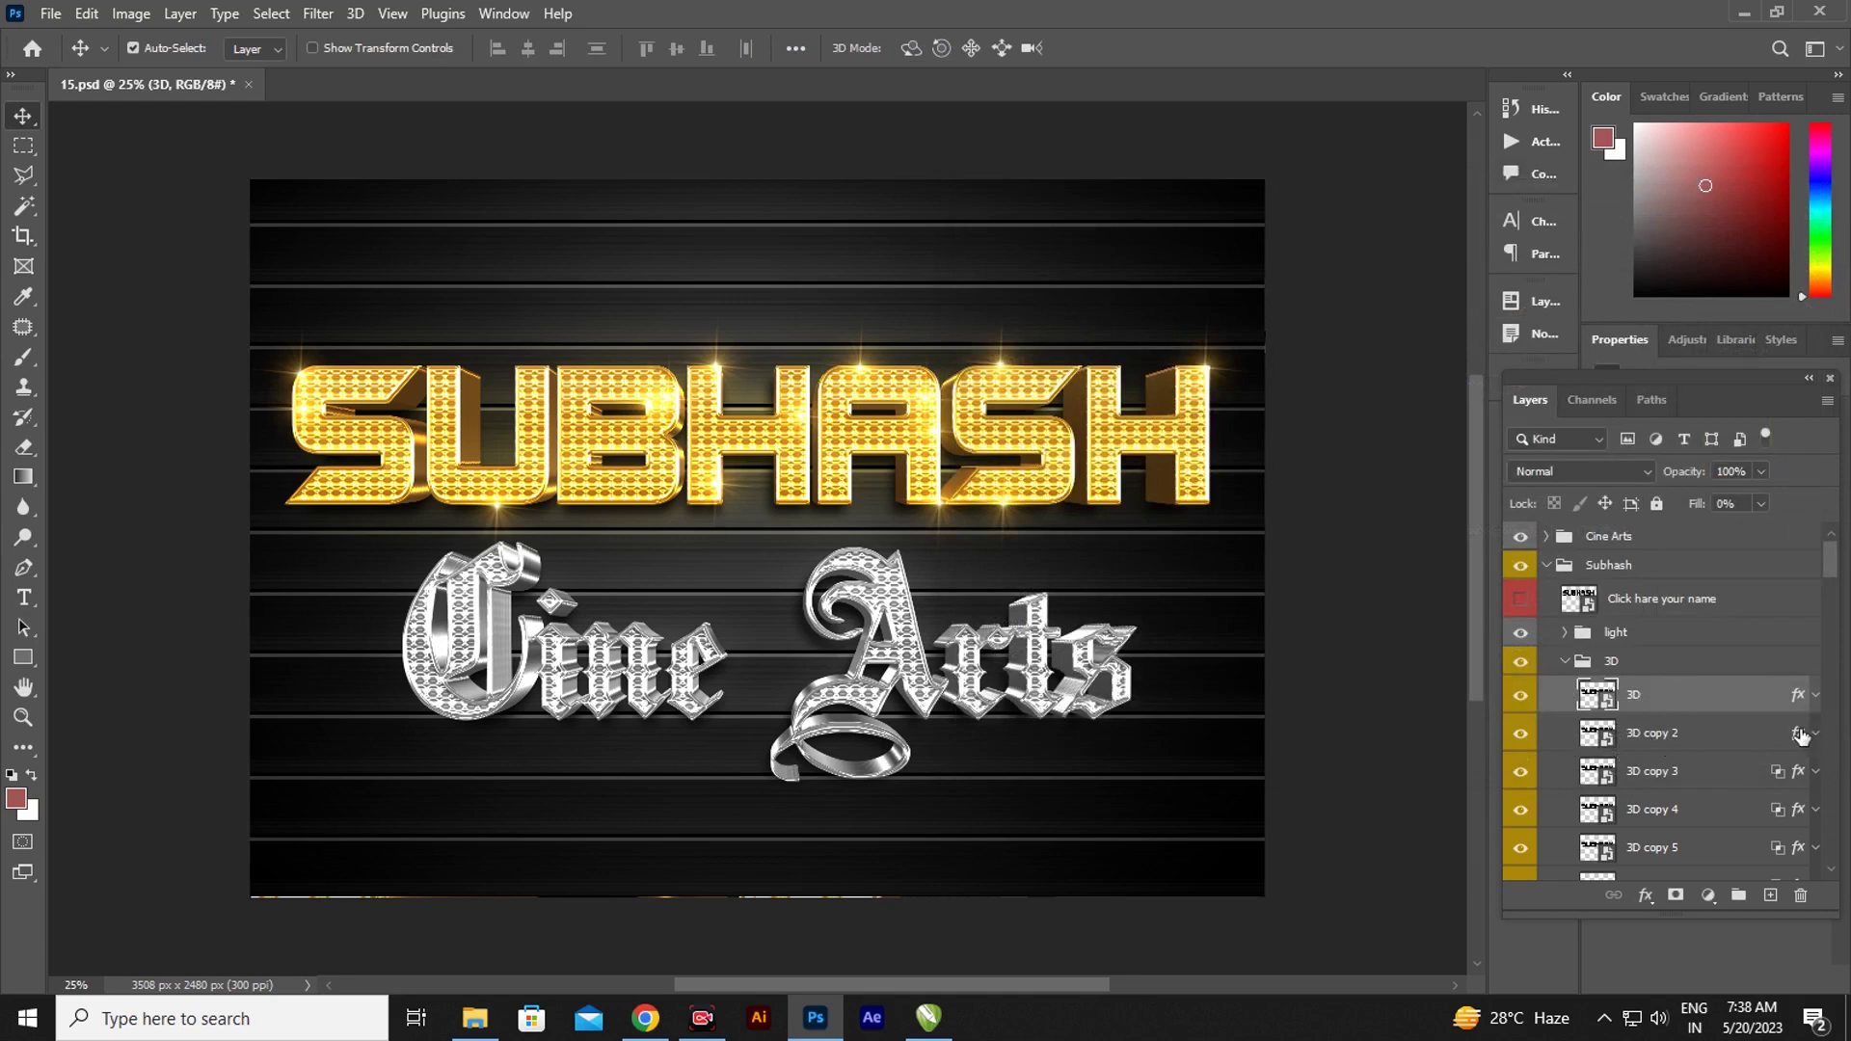
{"action": "left_click", "coordinate": [1799, 735]}
- Adjust 3D copy 2's bevel size and compare its satin and gradient overlay effects
{"action": "key", "text": "h"}
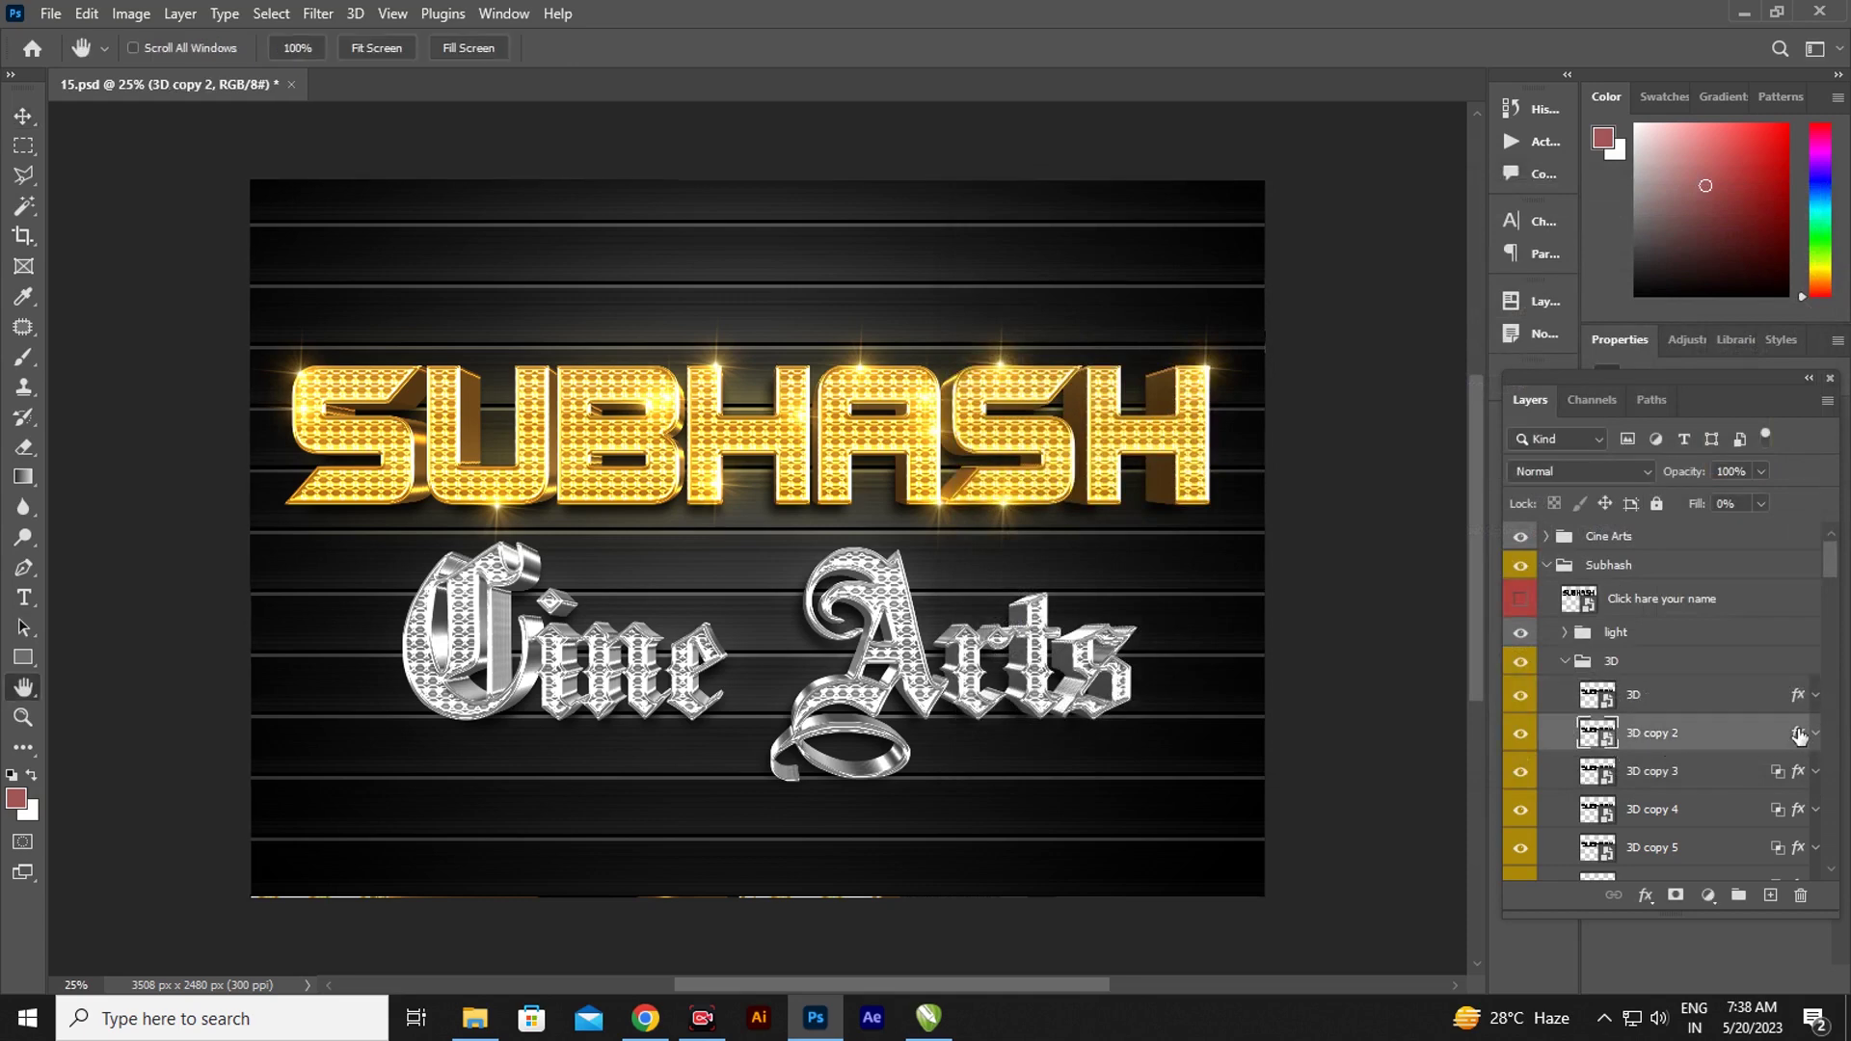
{"action": "double_click", "coordinate": [1799, 735]}
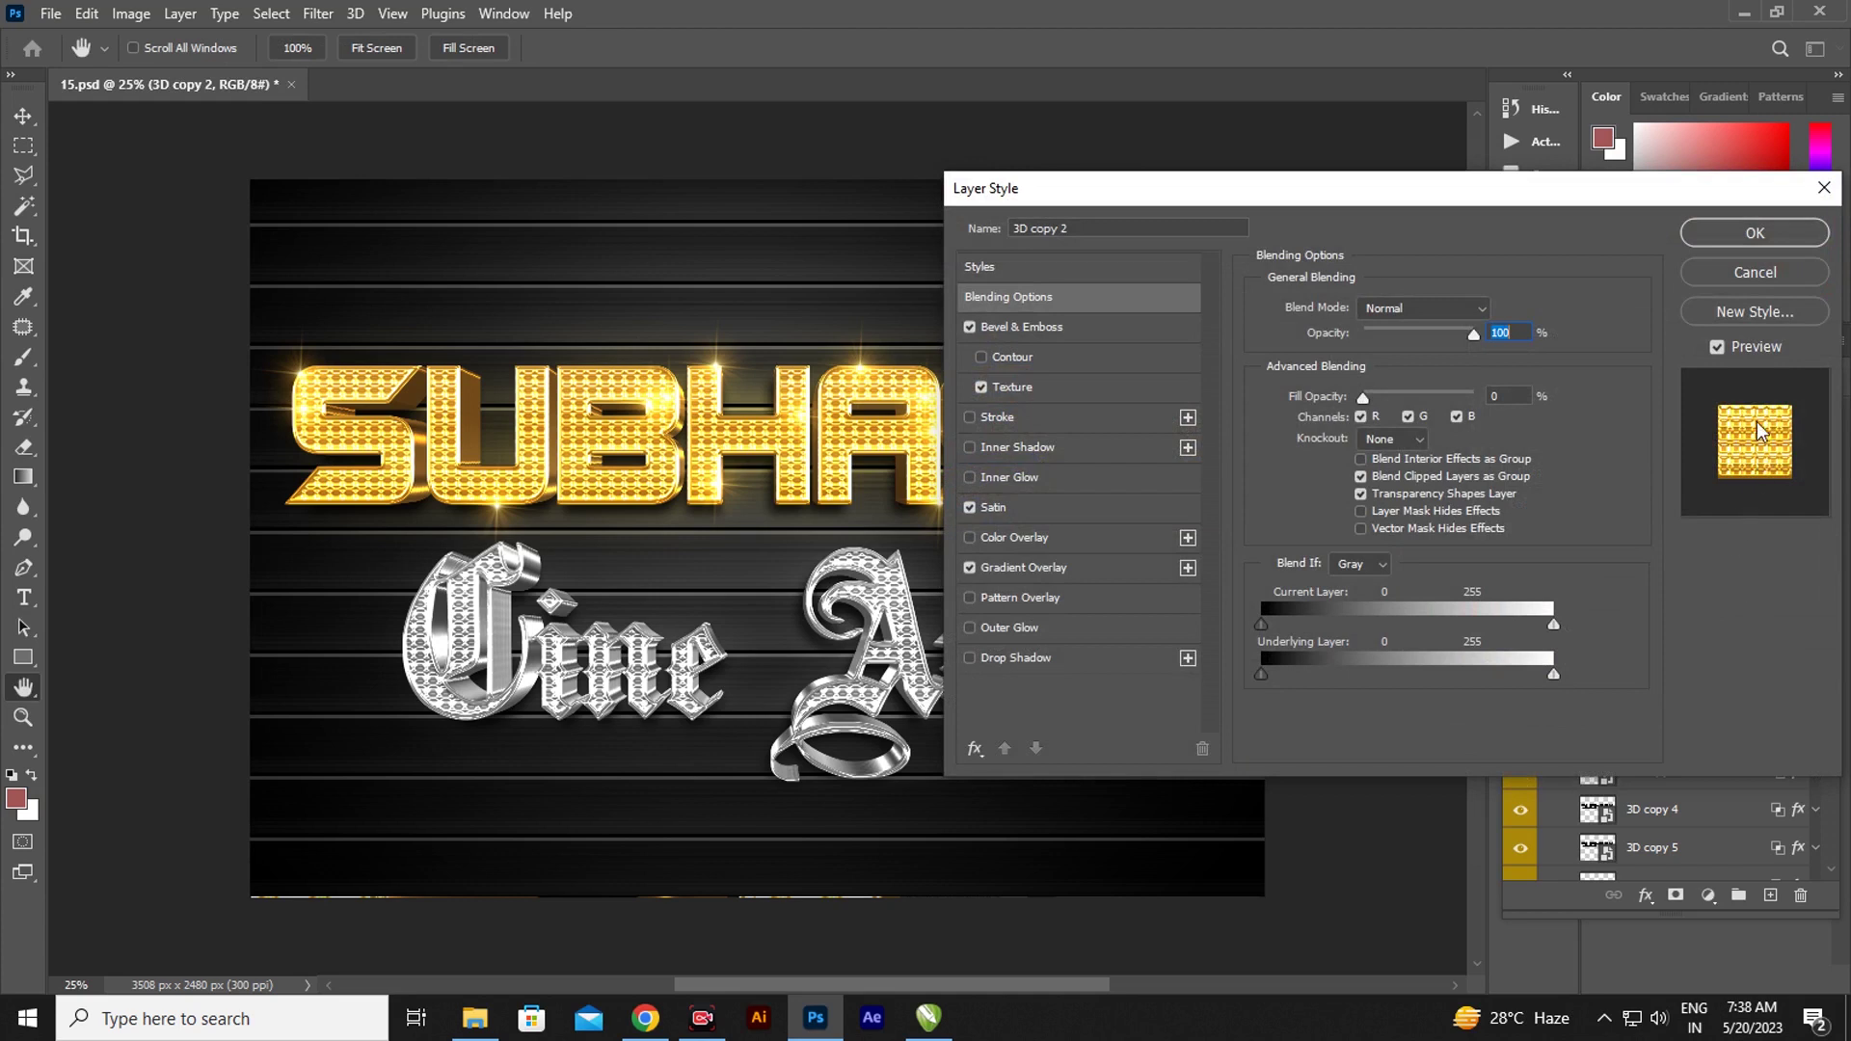
{"action": "left_click", "coordinate": [997, 327]}
{"action": "mouse_move", "coordinate": [1364, 413]}
{"action": "left_mouse_down"}
{"action": "mouse_move", "coordinate": [1385, 416]}
{"action": "mouse_move", "coordinate": [1362, 416]}
{"action": "left_mouse_up"}
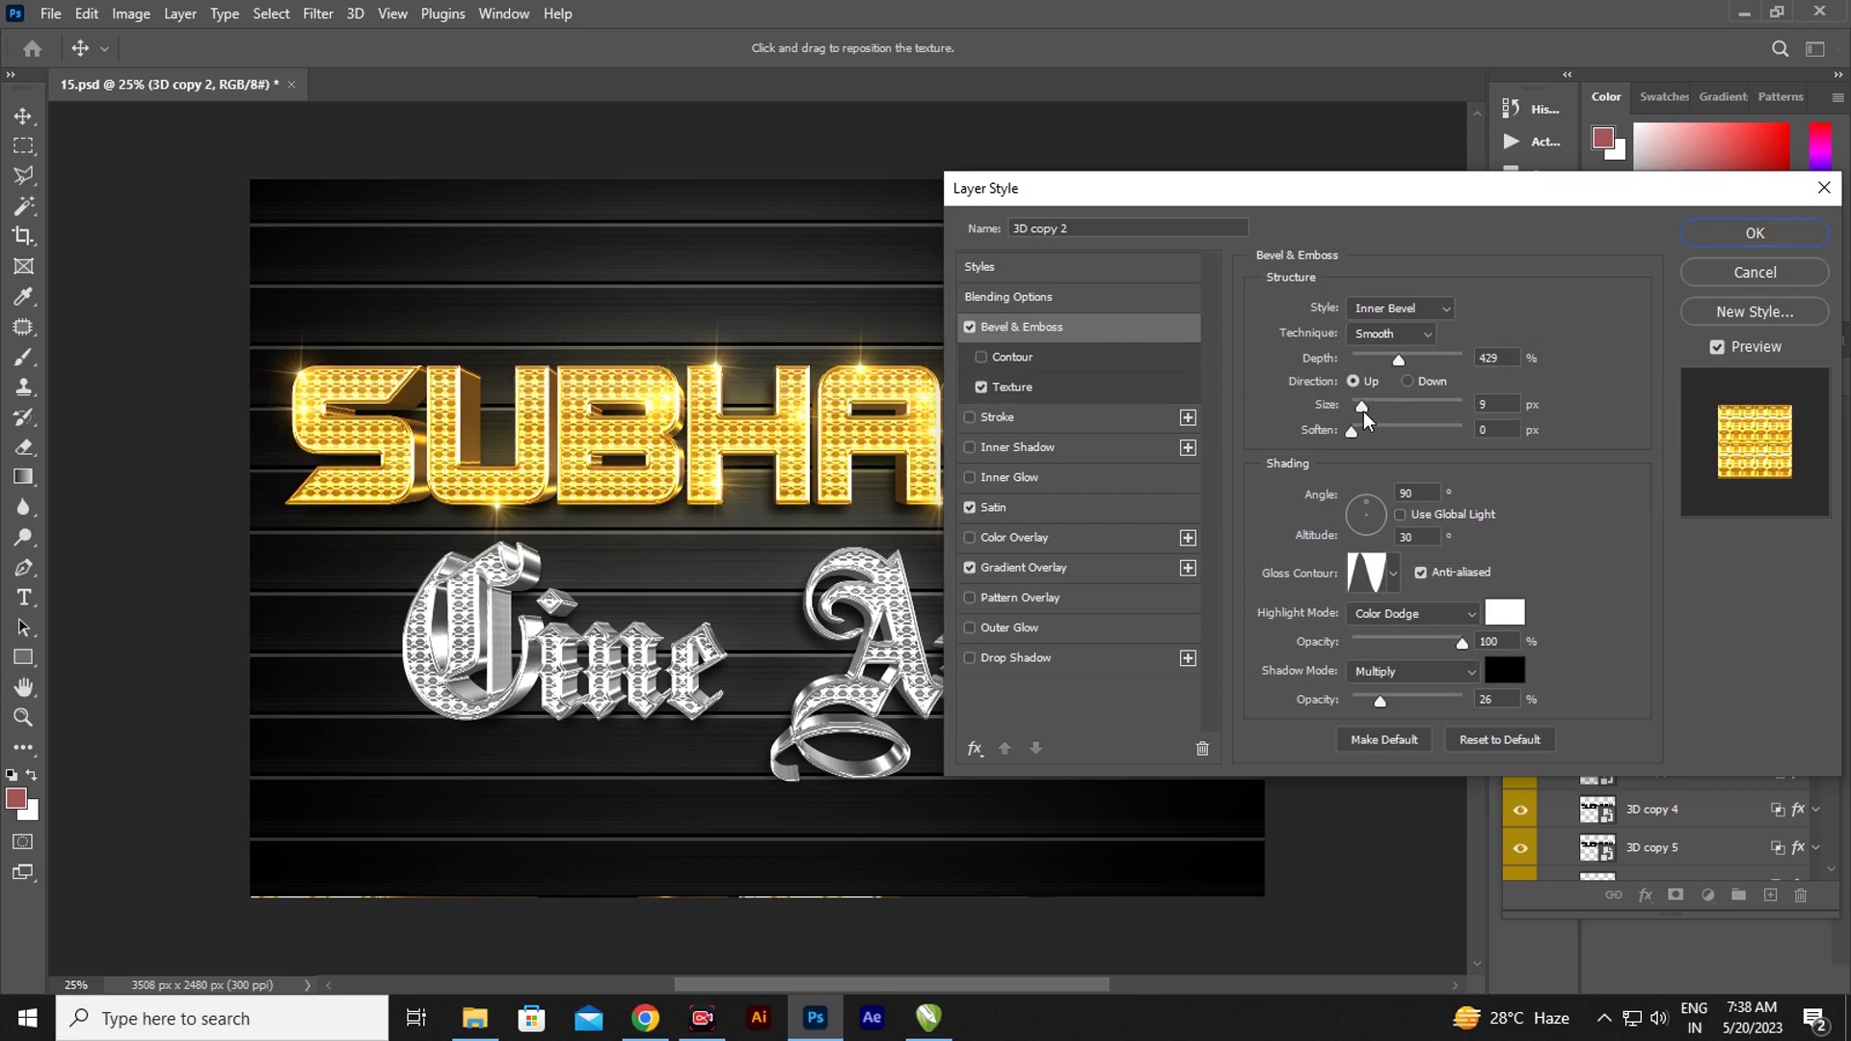
{"action": "left_click", "coordinate": [971, 508]}
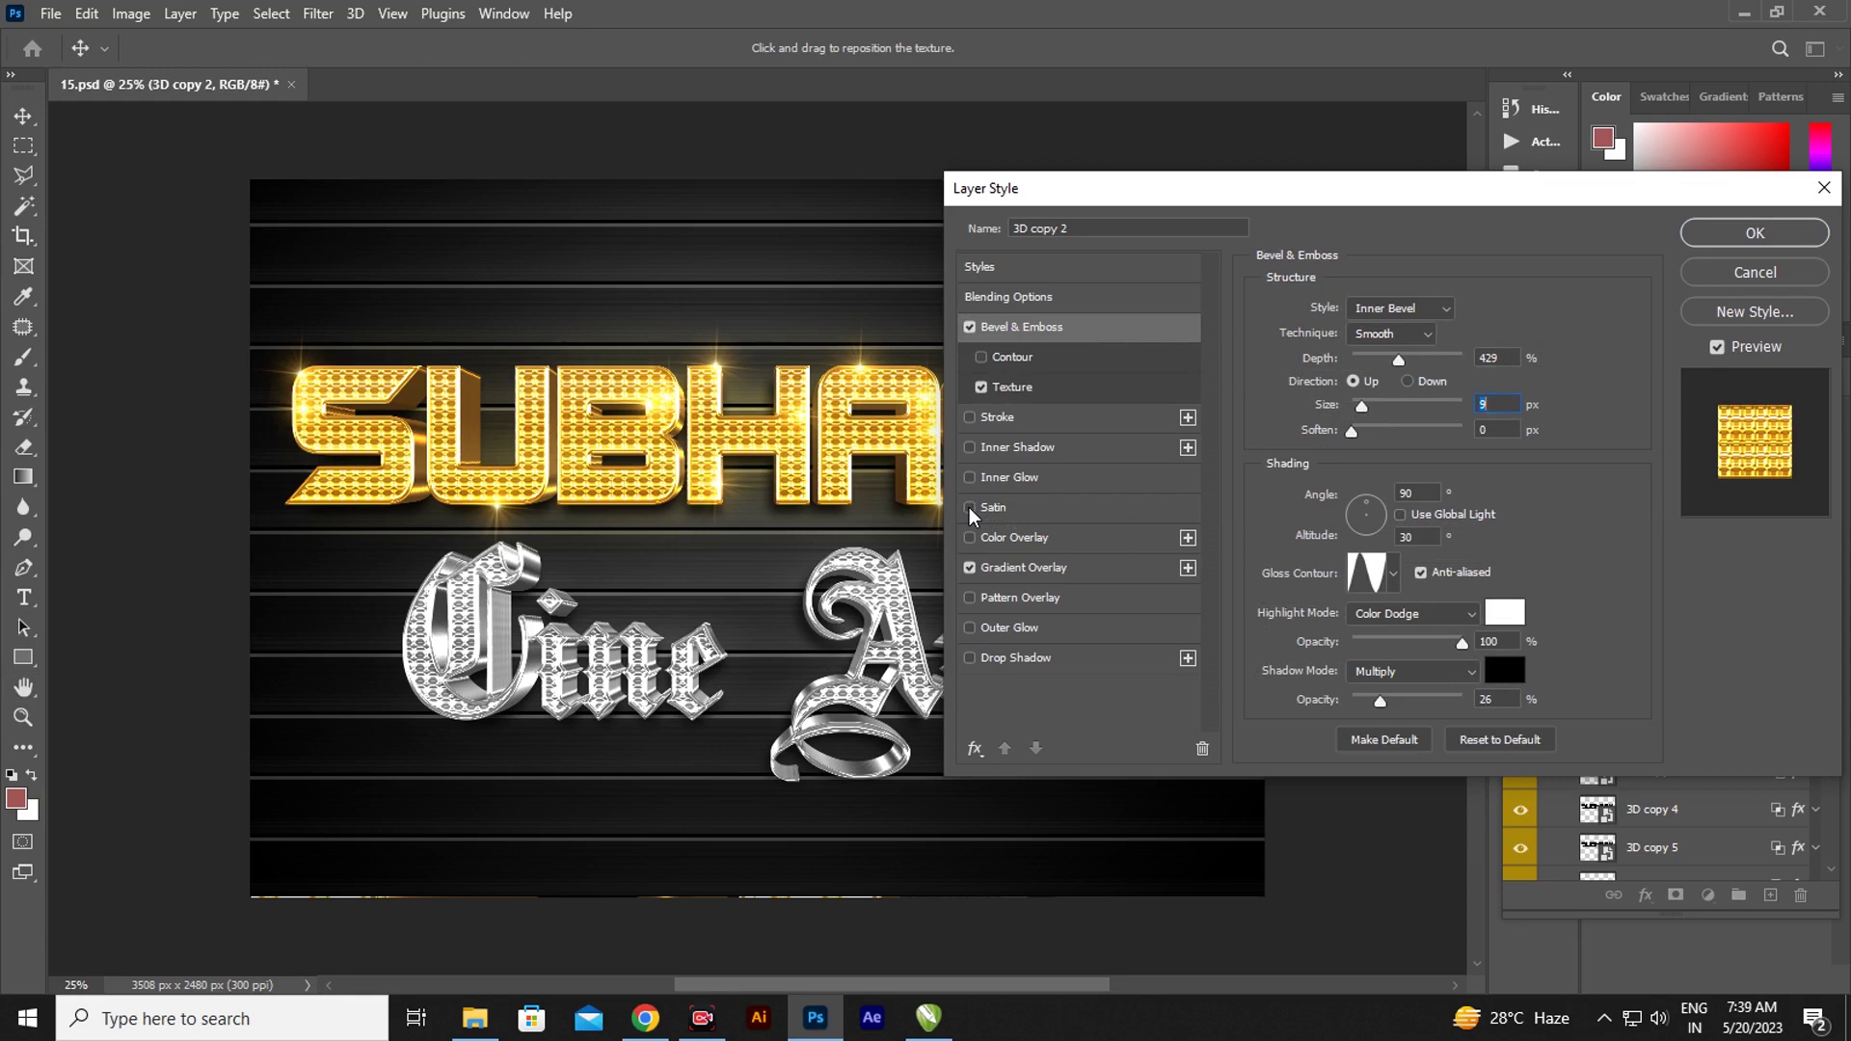
{"action": "left_click", "coordinate": [970, 508]}
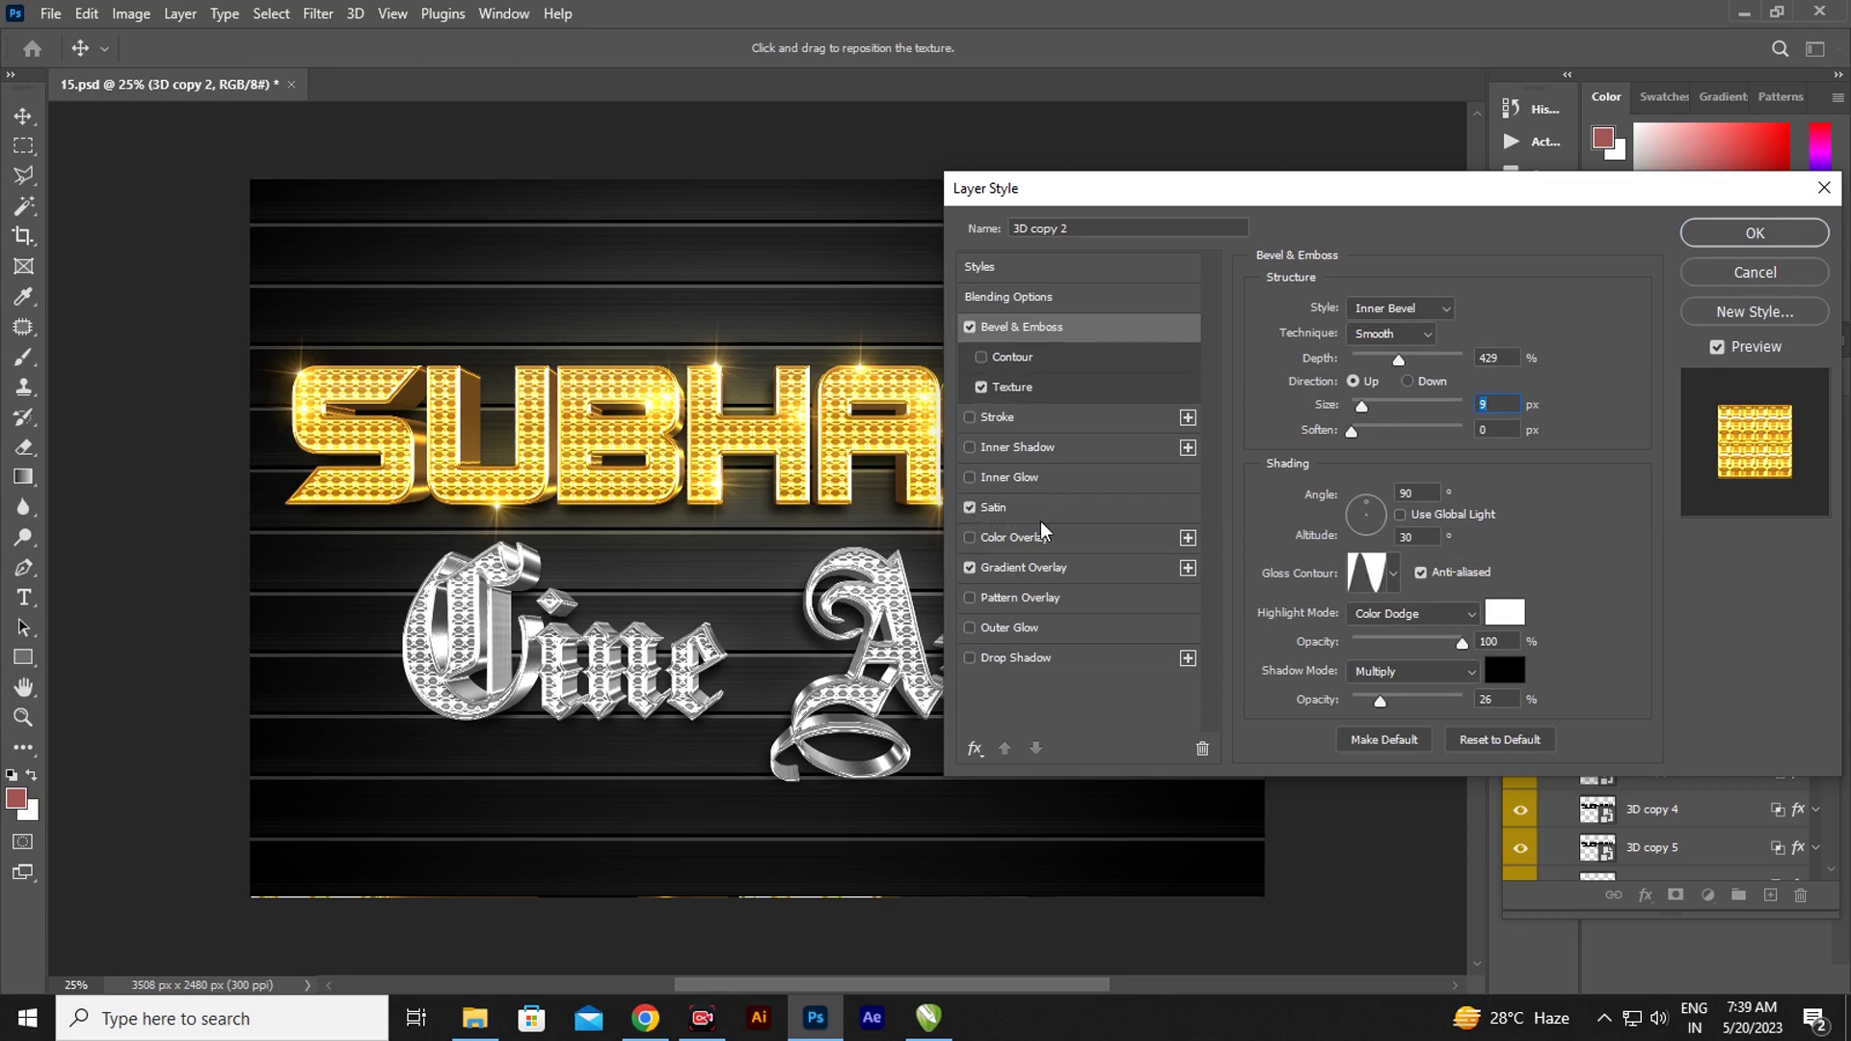
{"action": "left_click", "coordinate": [971, 569]}
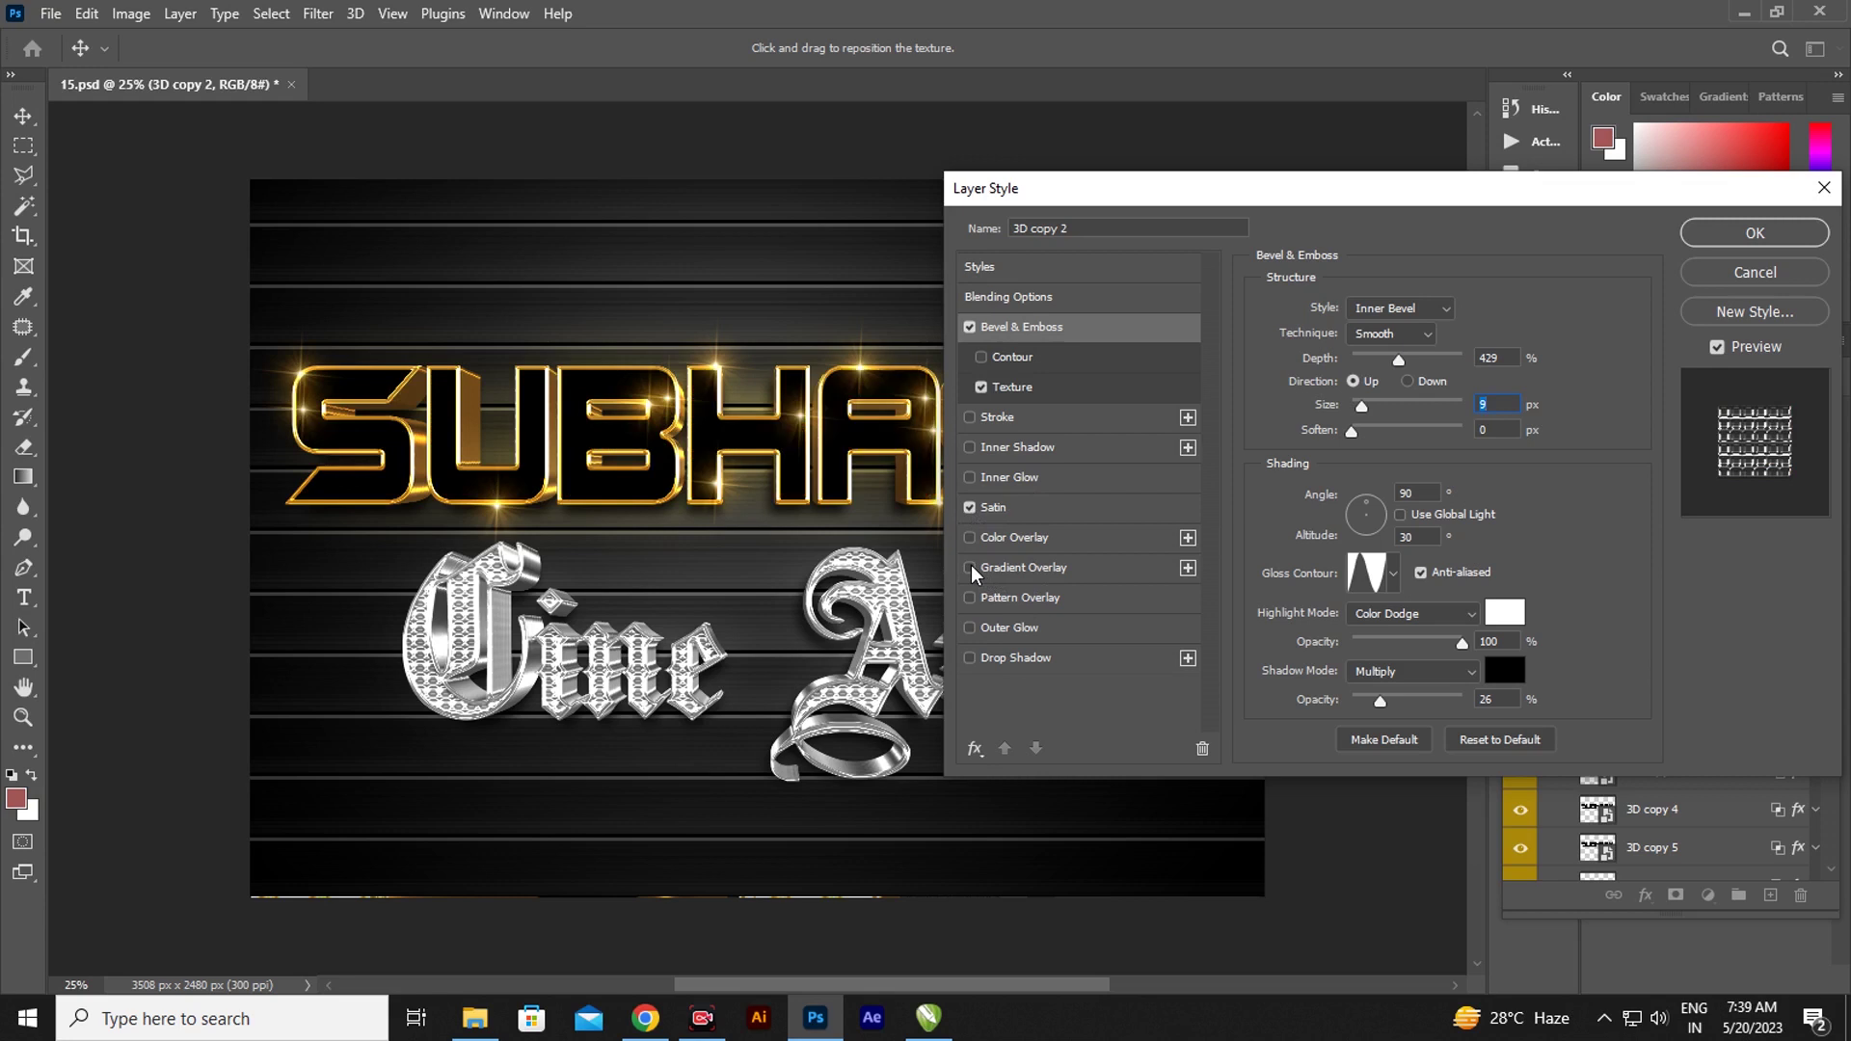
{"action": "left_click", "coordinate": [971, 568]}
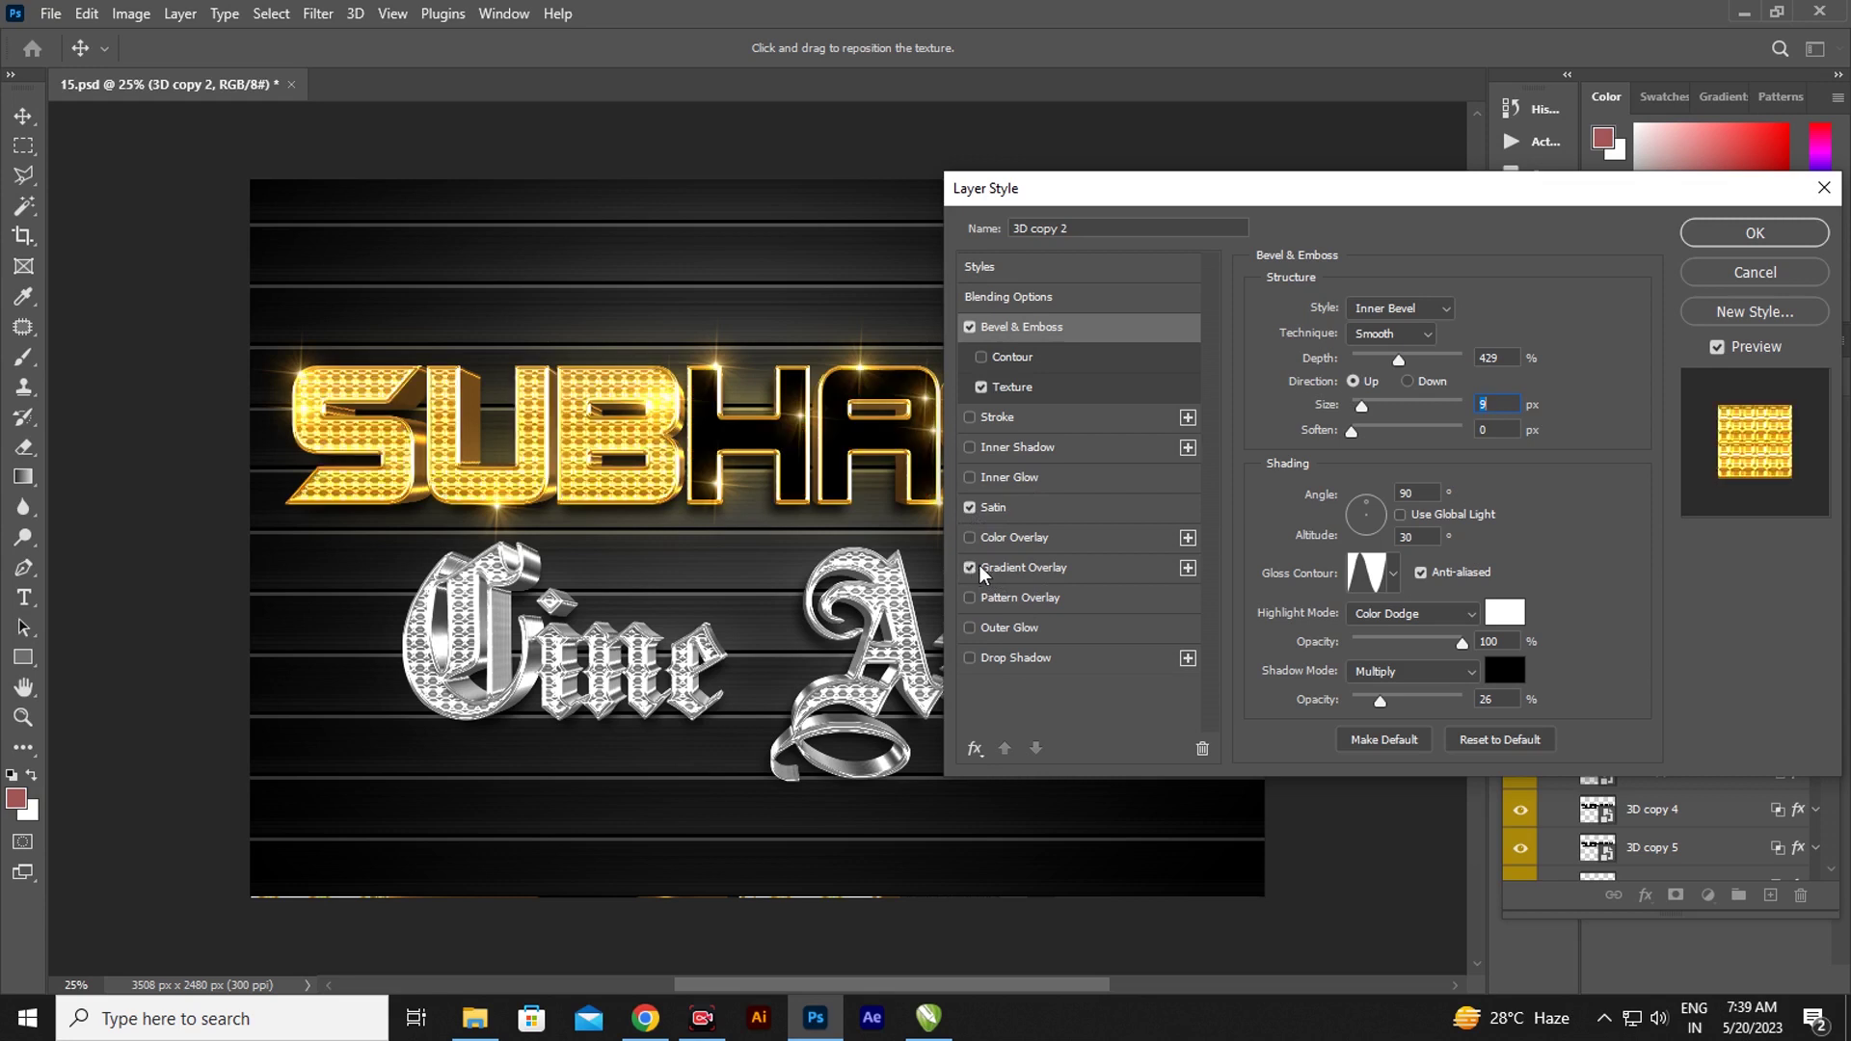
- Move the gold gradient's middle colour stop to 55% and apply the style
{"action": "left_click", "coordinate": [1056, 575]}
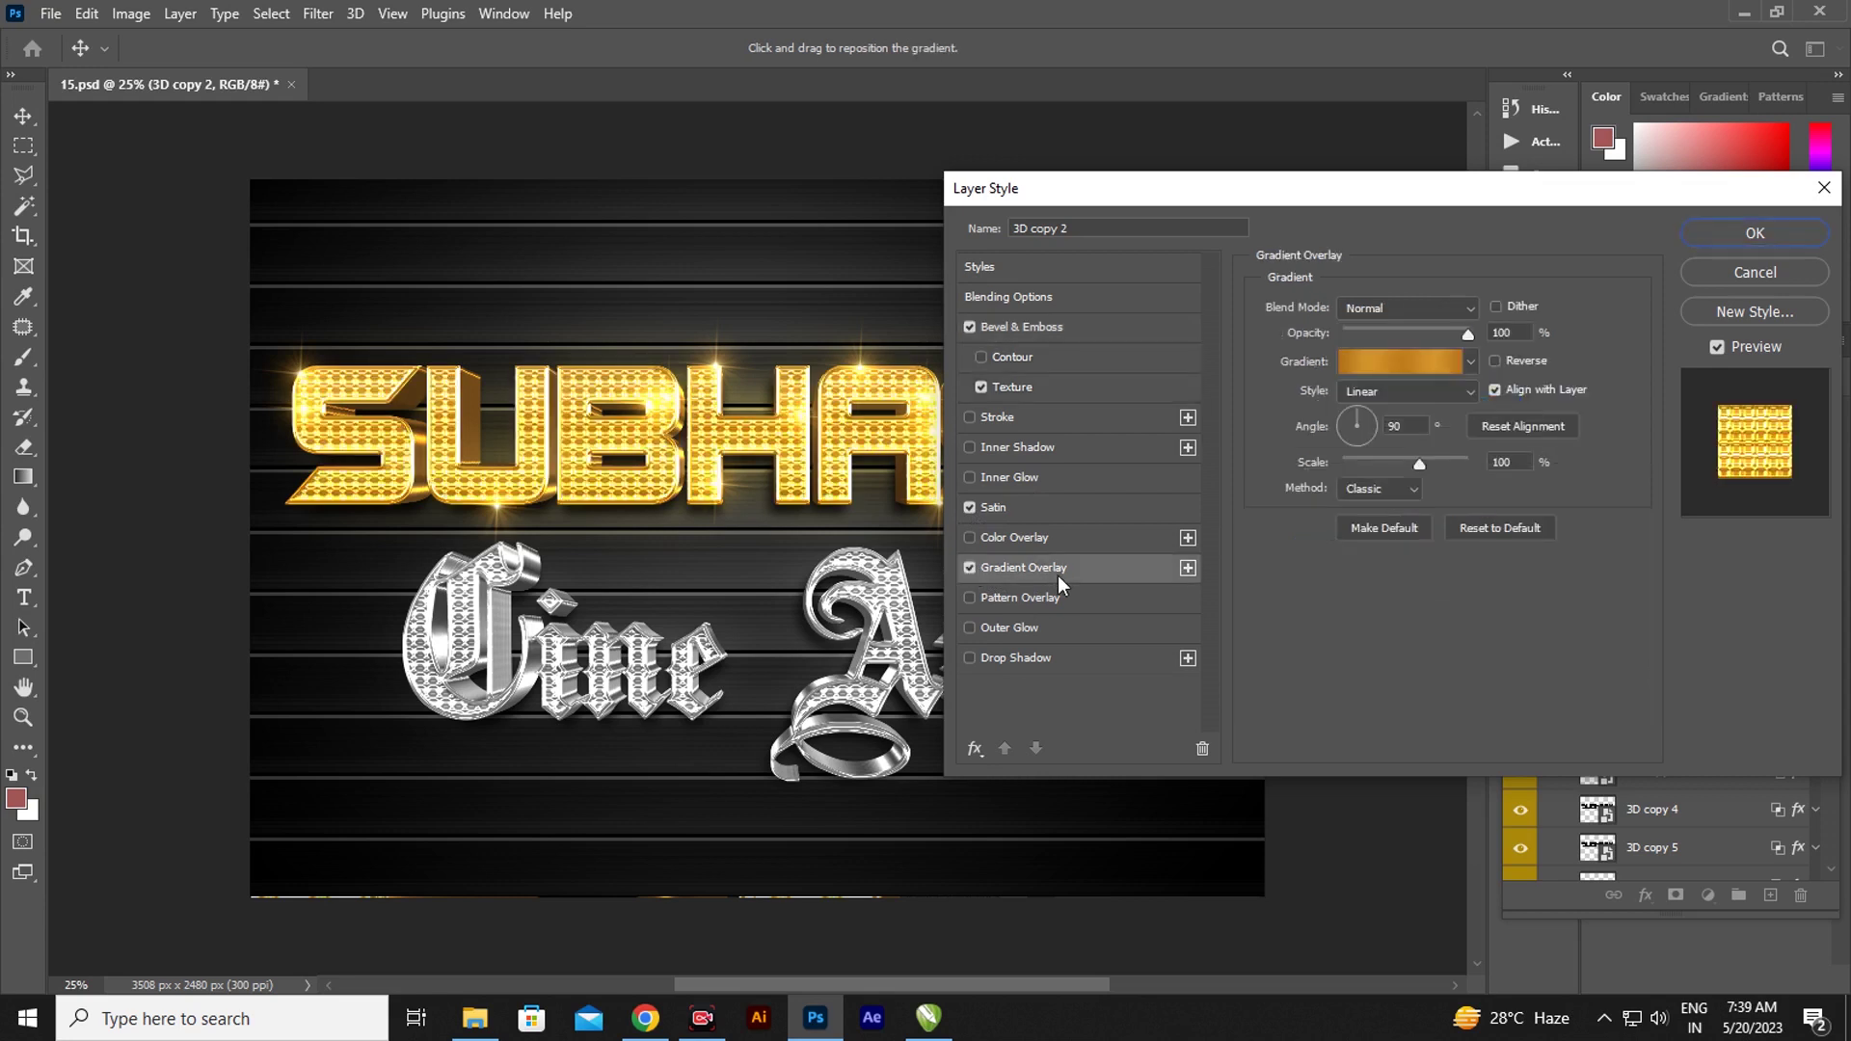
{"action": "left_click", "coordinate": [1398, 363]}
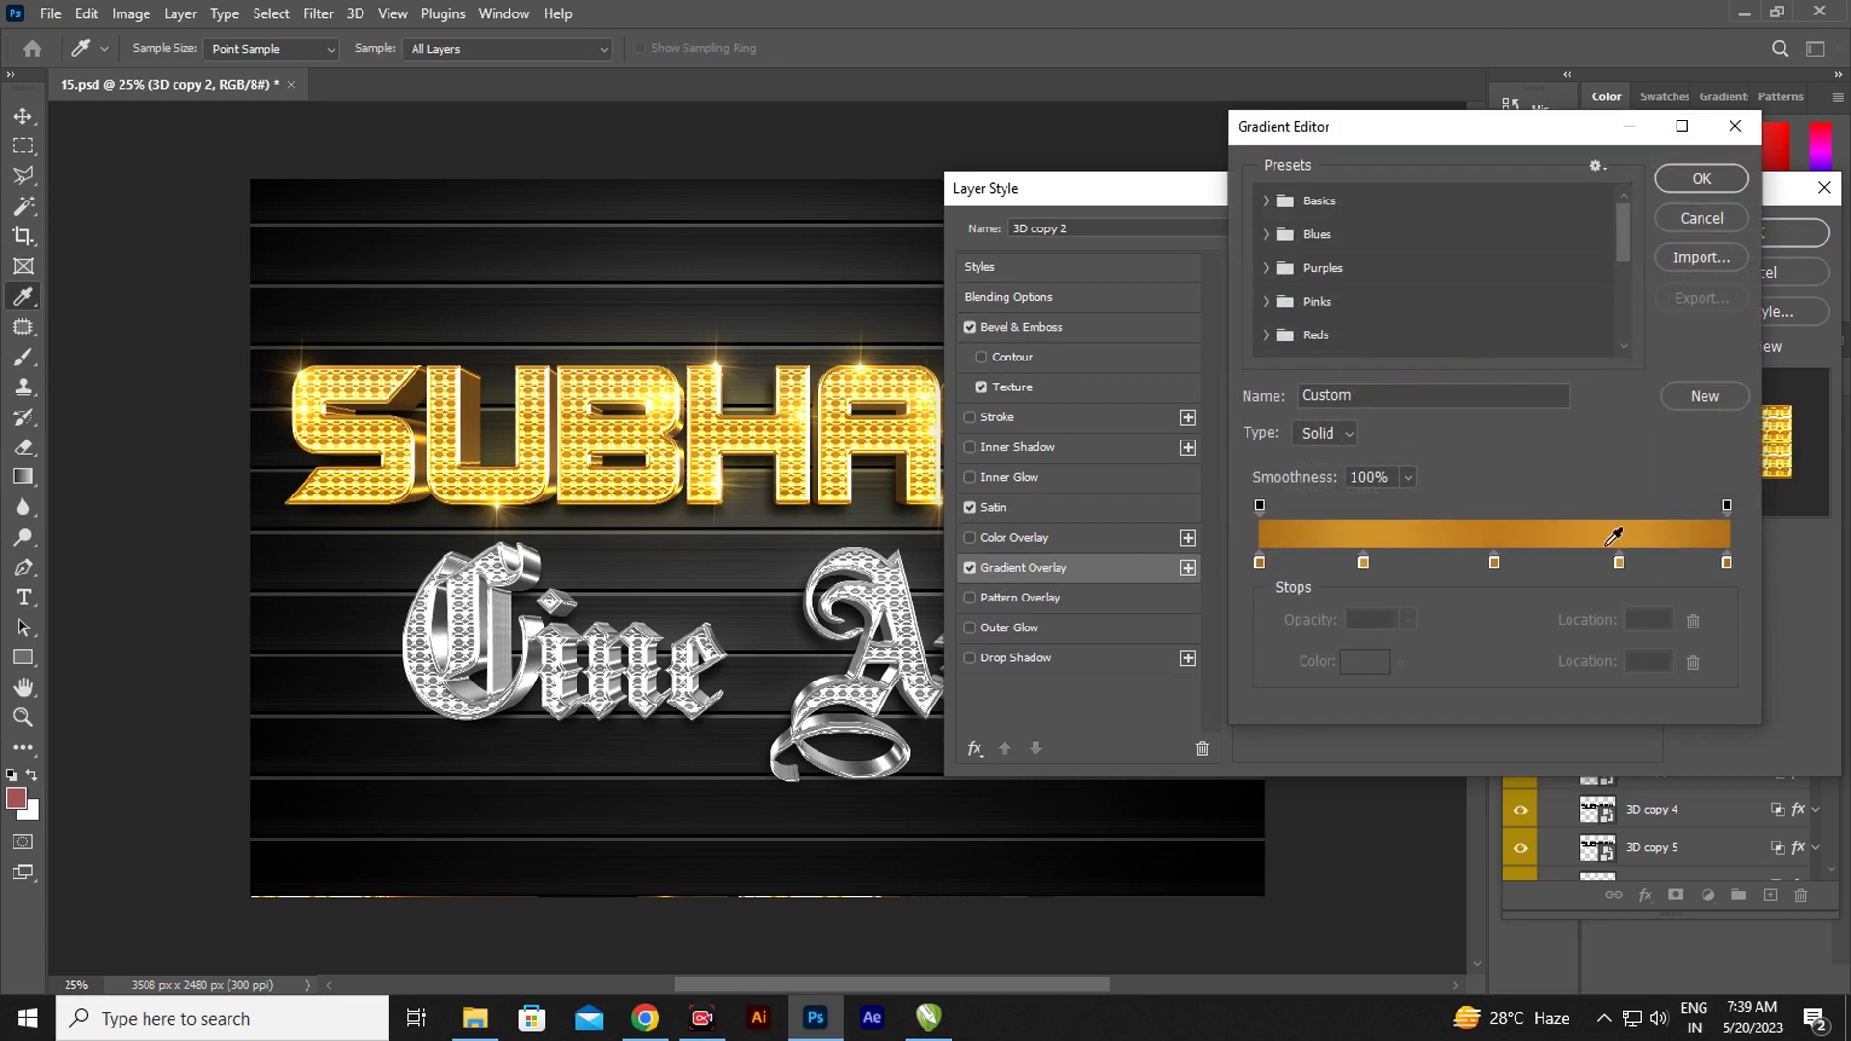
{"action": "left_click", "coordinate": [1494, 563]}
{"action": "left_click_drag", "start_coordinate": [1494, 562], "coordinate": [1515, 564]}
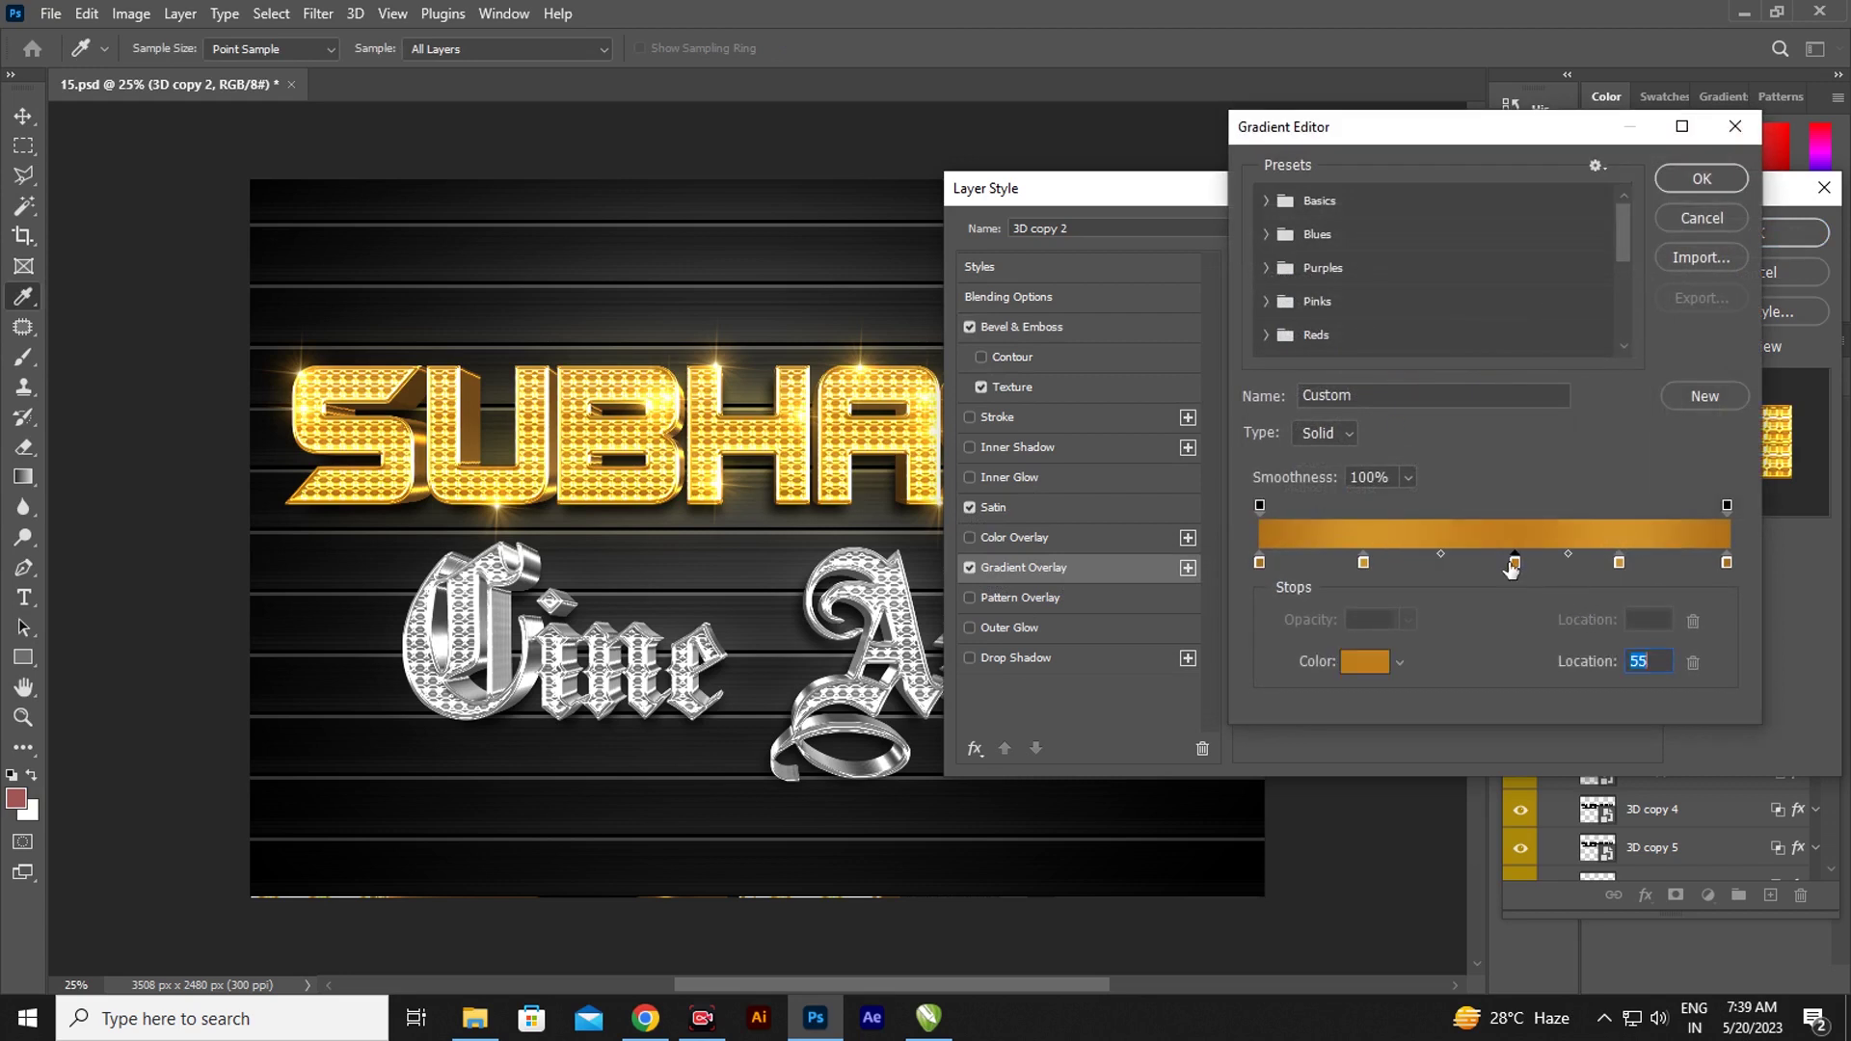
{"action": "left_click", "coordinate": [1701, 178]}
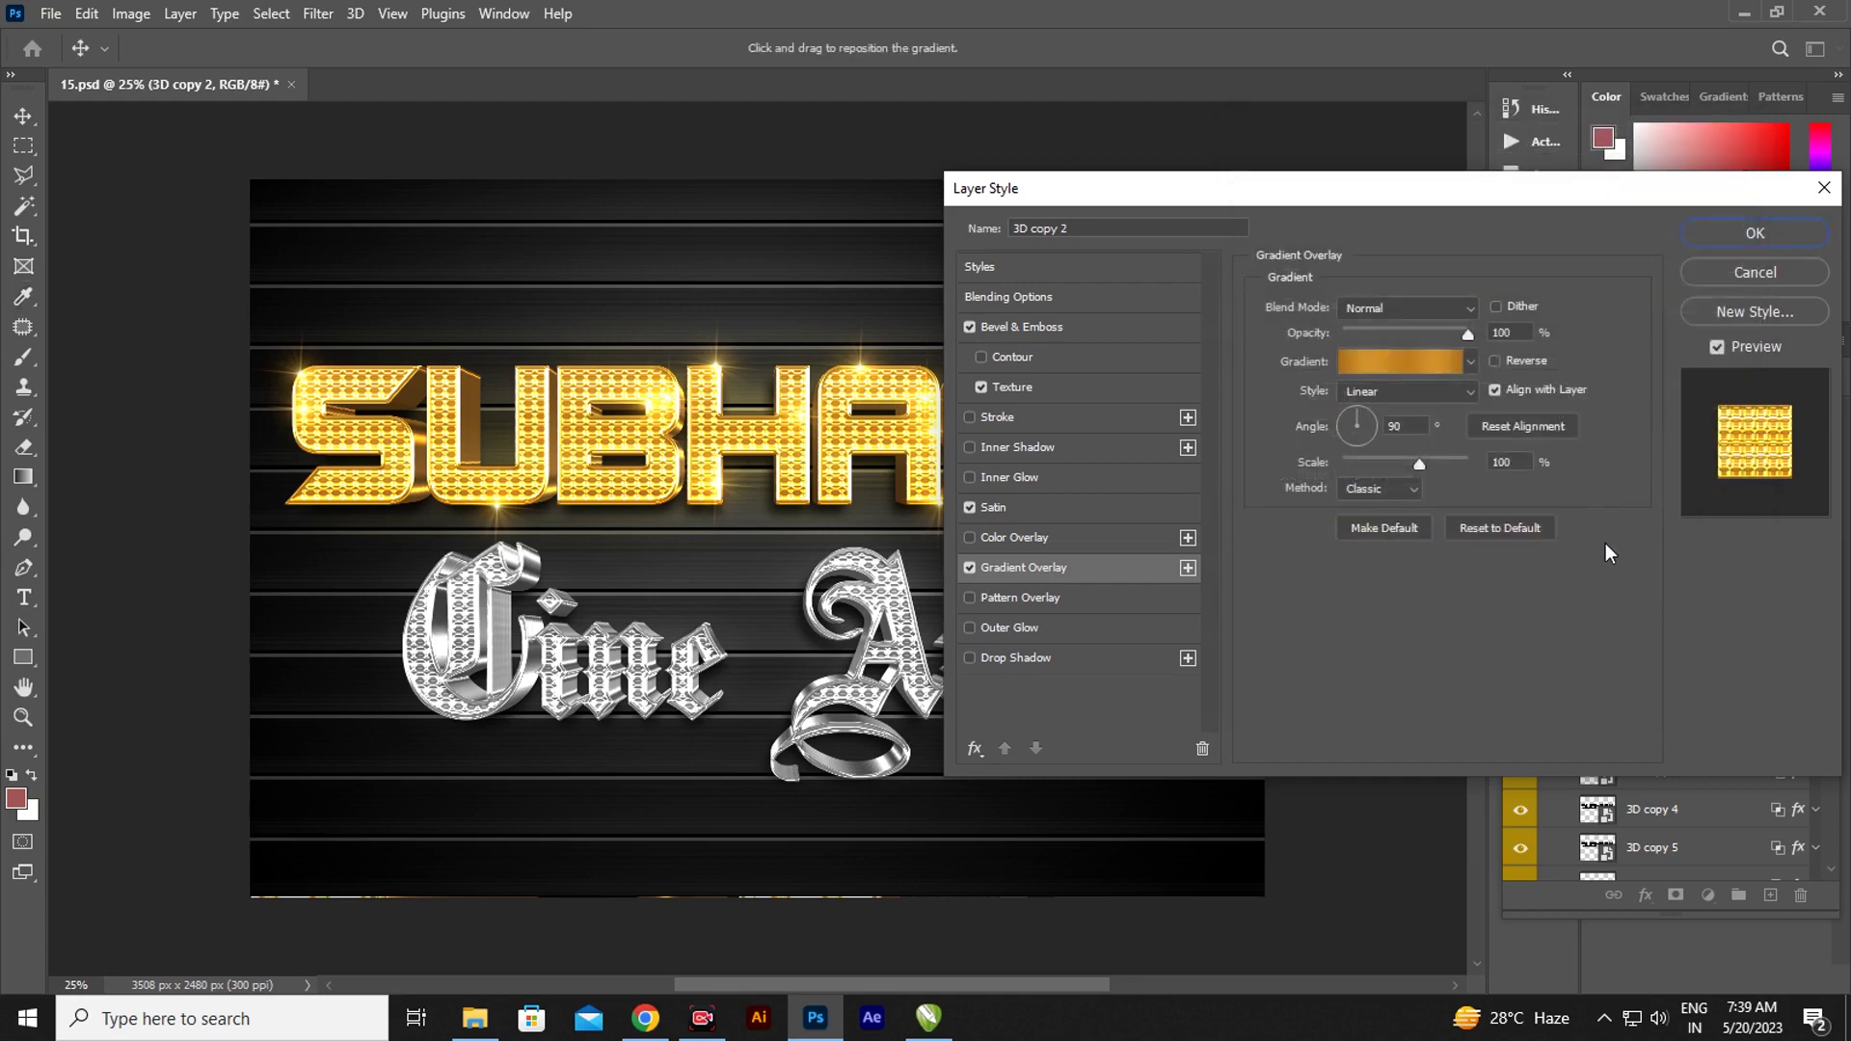
{"action": "left_click", "coordinate": [1735, 234]}
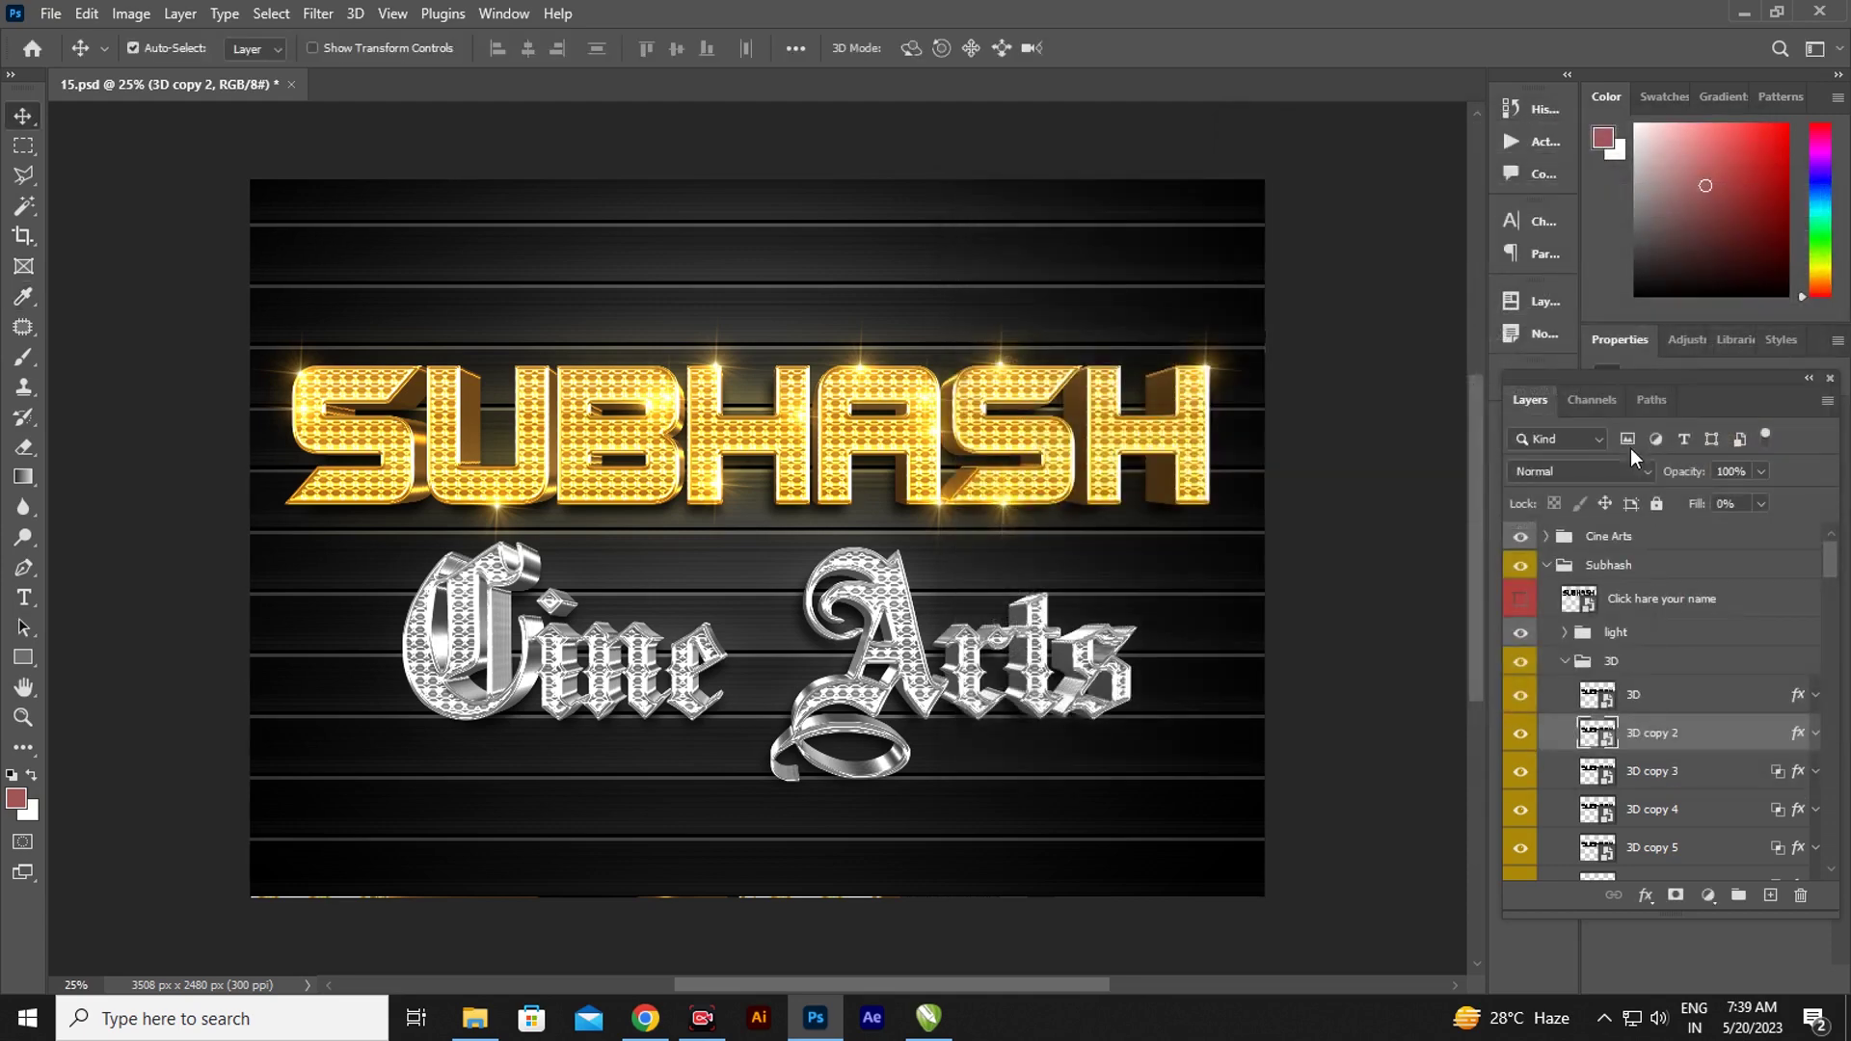
{"action": "left_click", "coordinate": [1805, 777]}
- Enlarge the 3D copy 3 layer's bevel size to about 51 px
{"action": "key", "text": "h"}
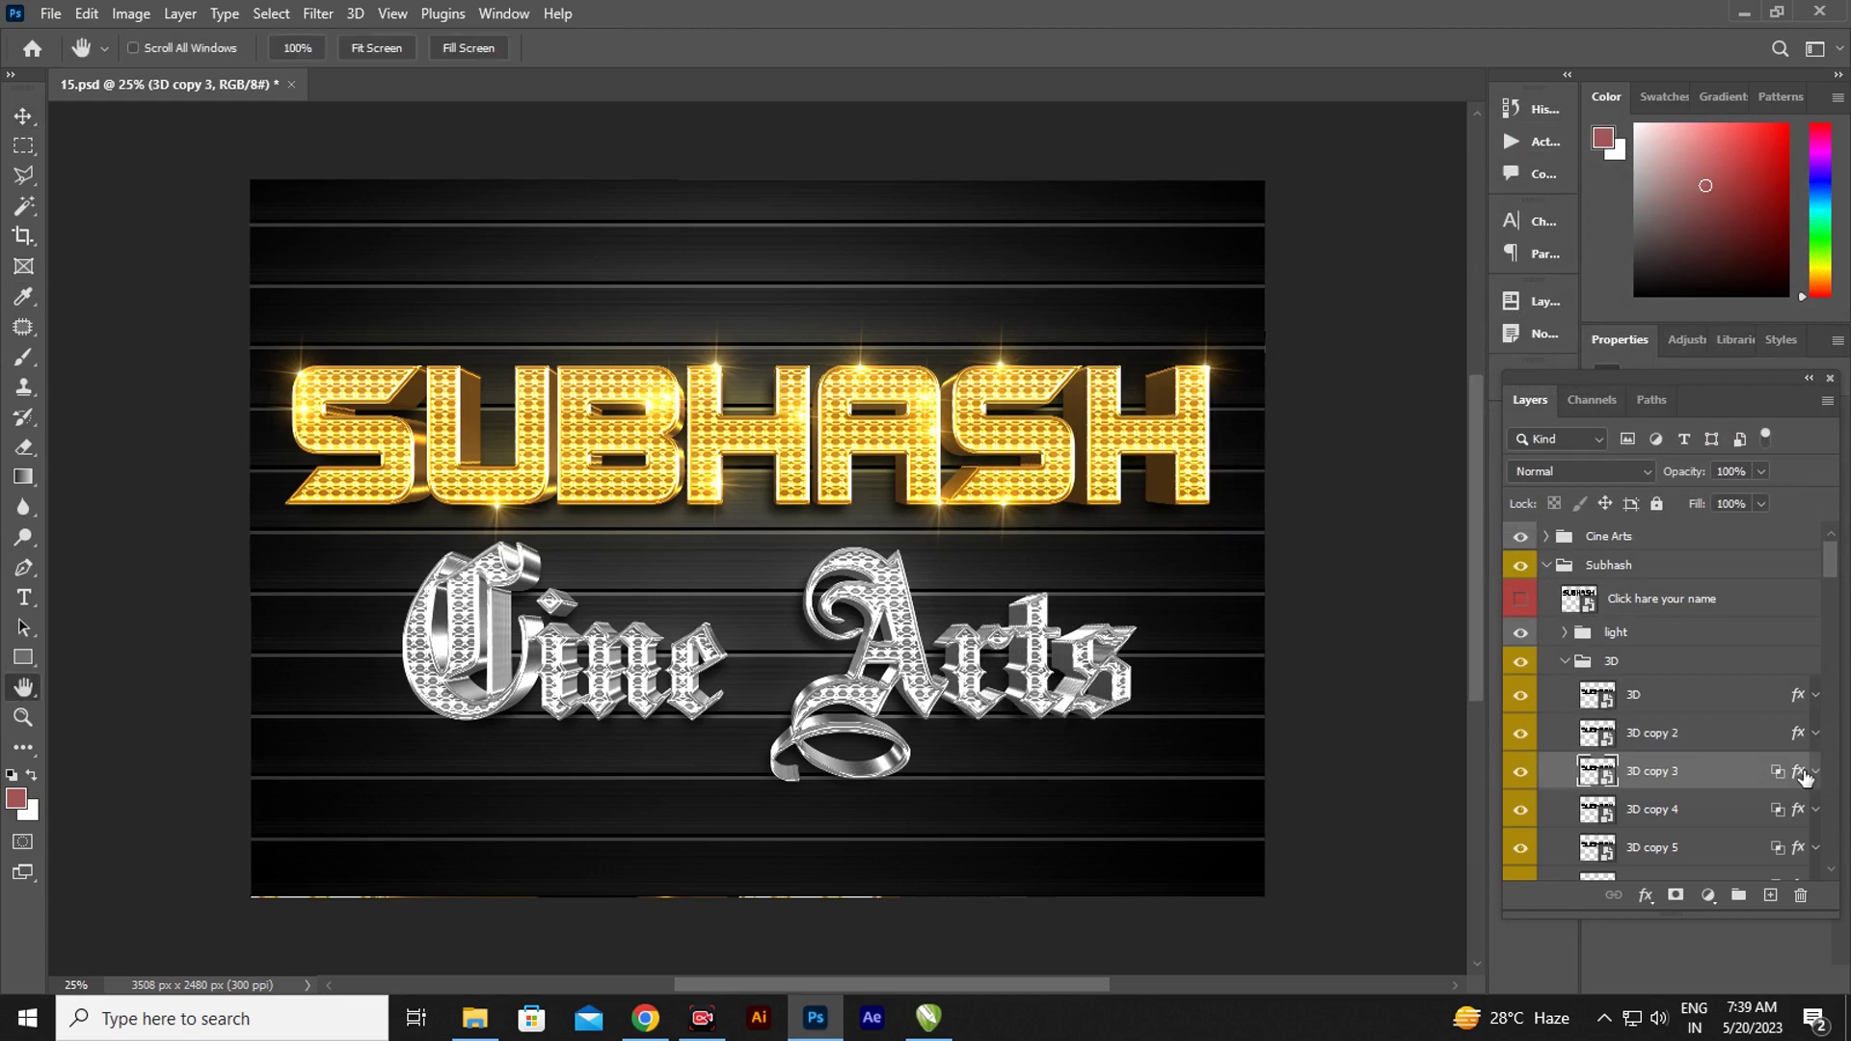
{"action": "double_click", "coordinate": [1805, 777]}
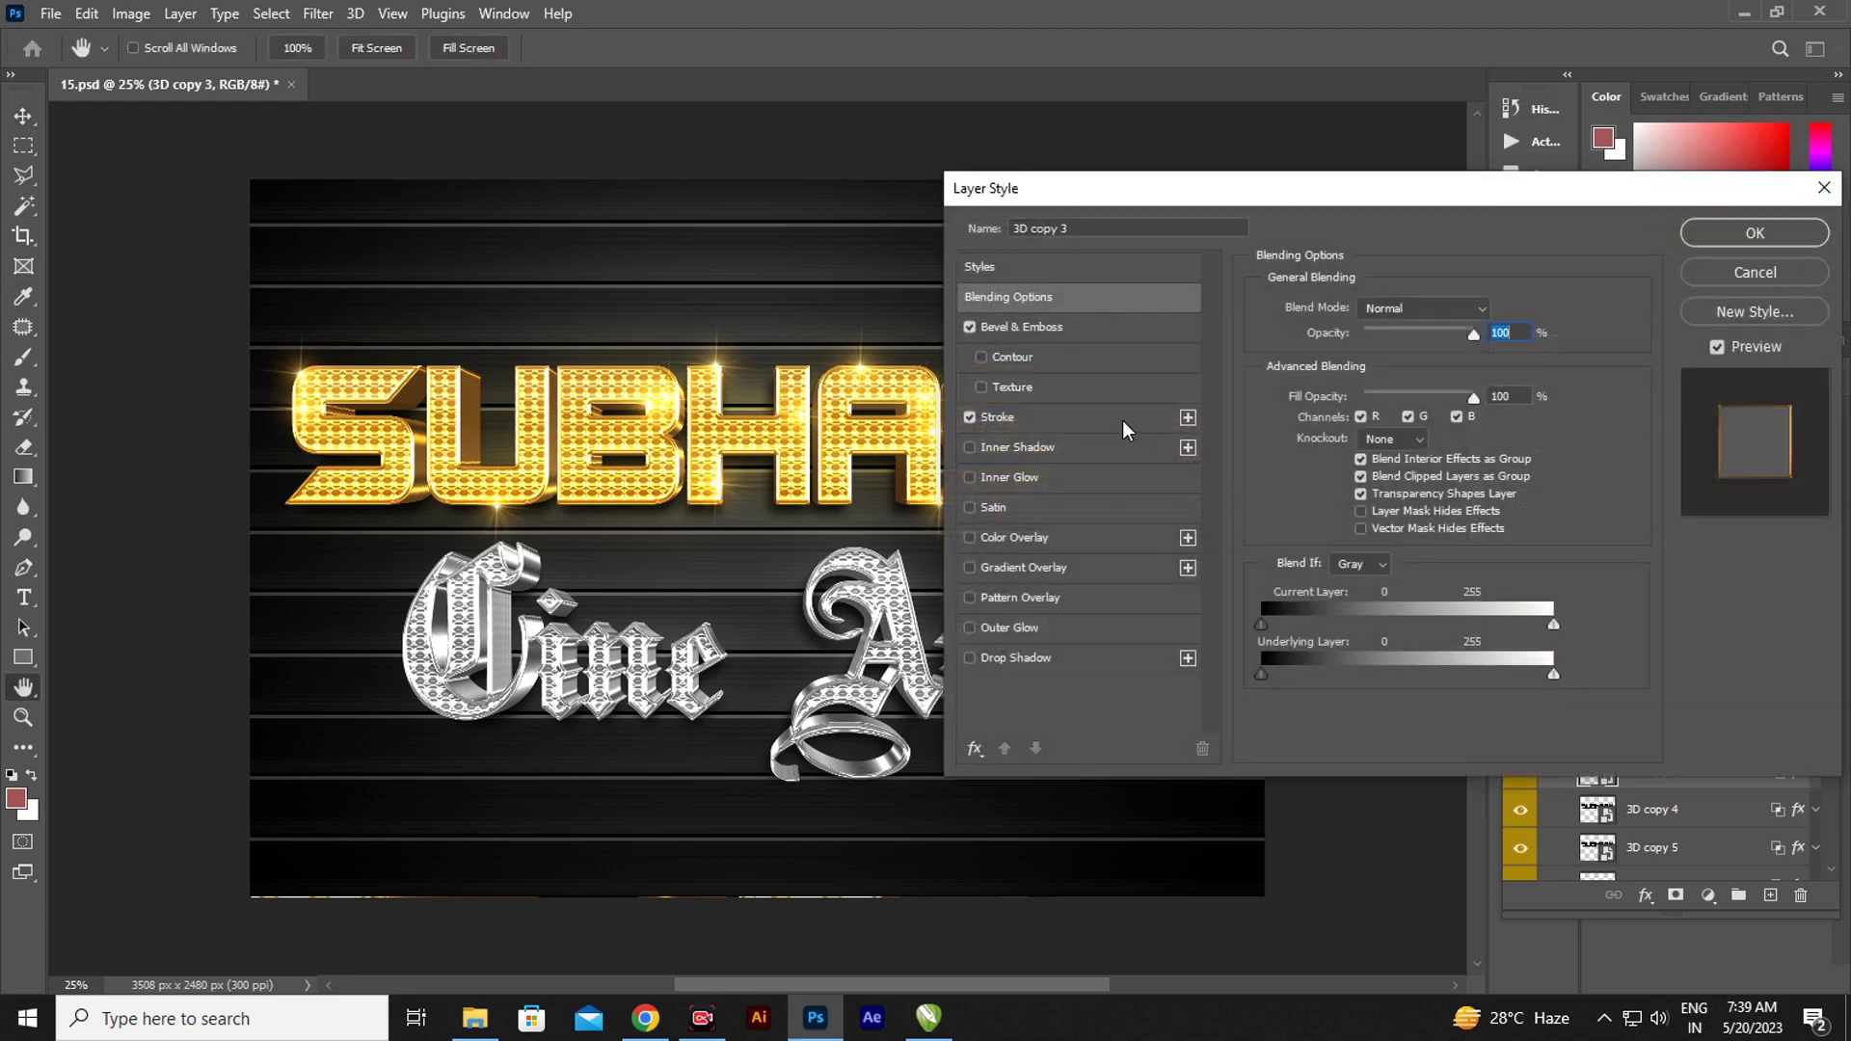
{"action": "left_click", "coordinate": [1036, 330]}
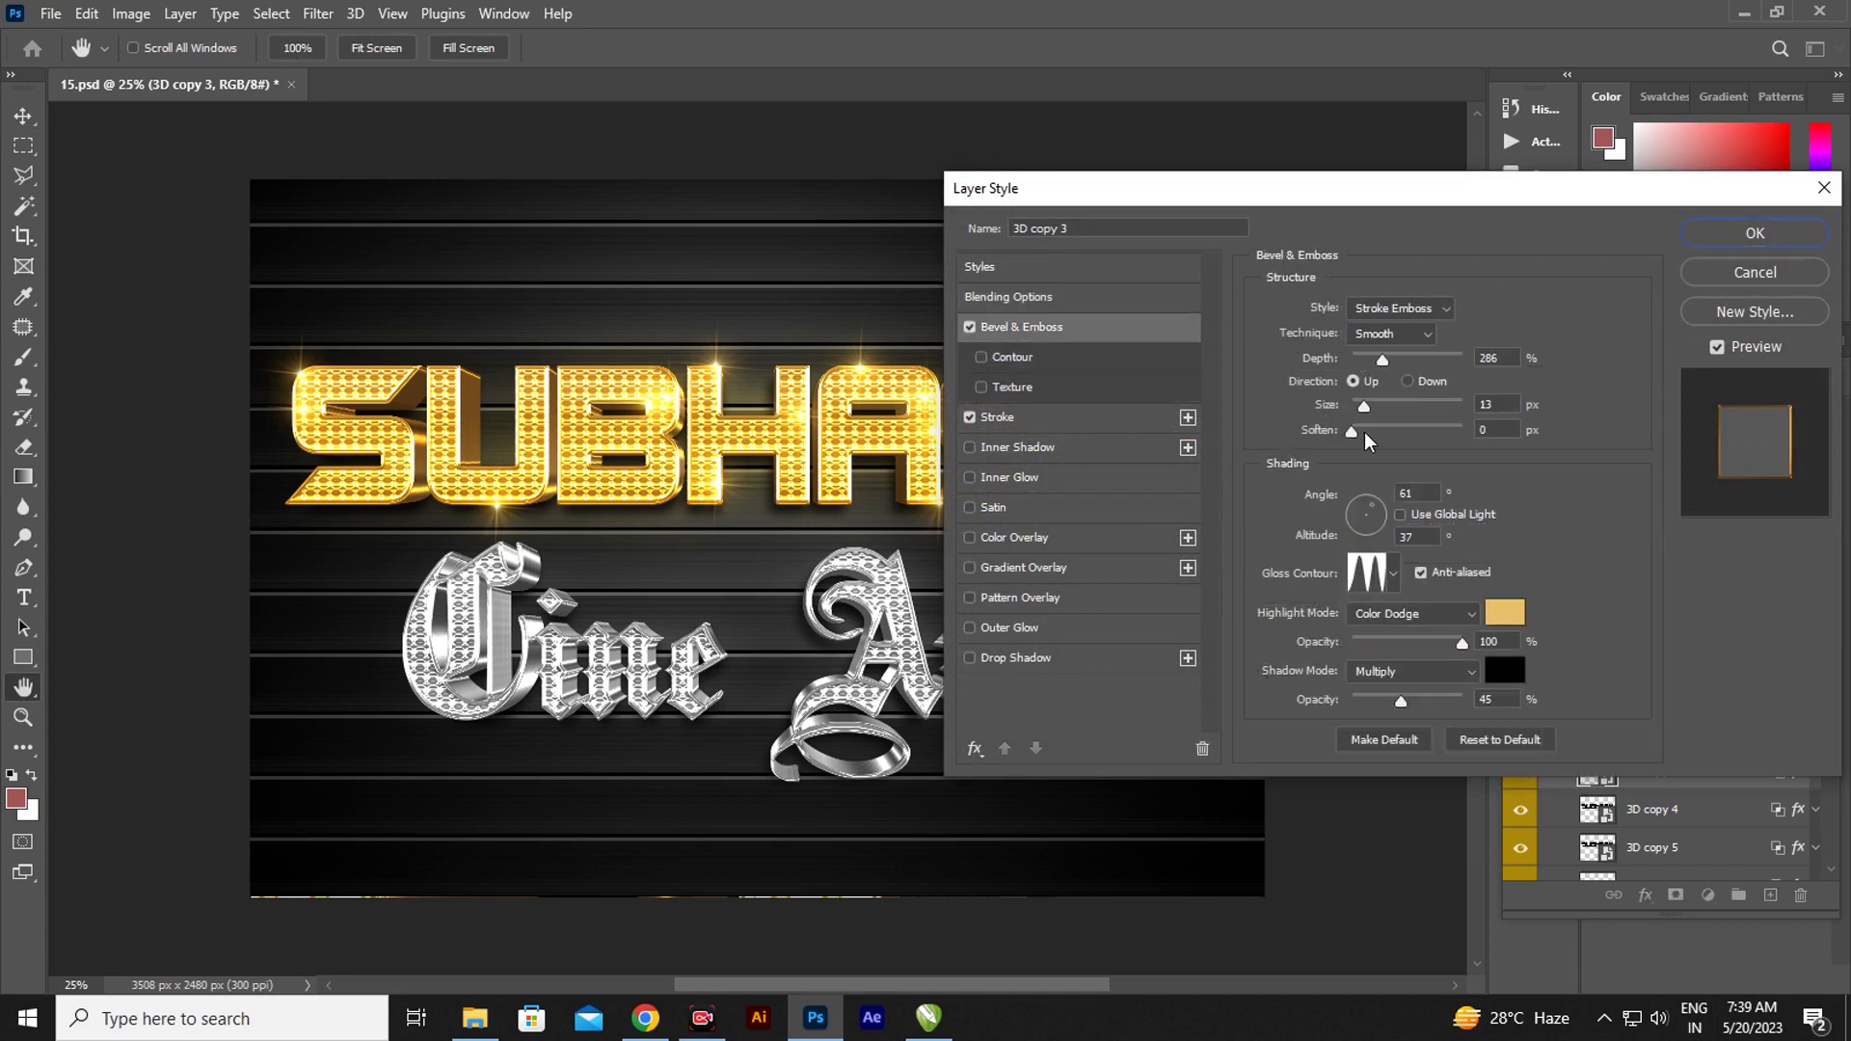
{"action": "left_click_drag", "start_coordinate": [1365, 407], "coordinate": [1379, 409]}
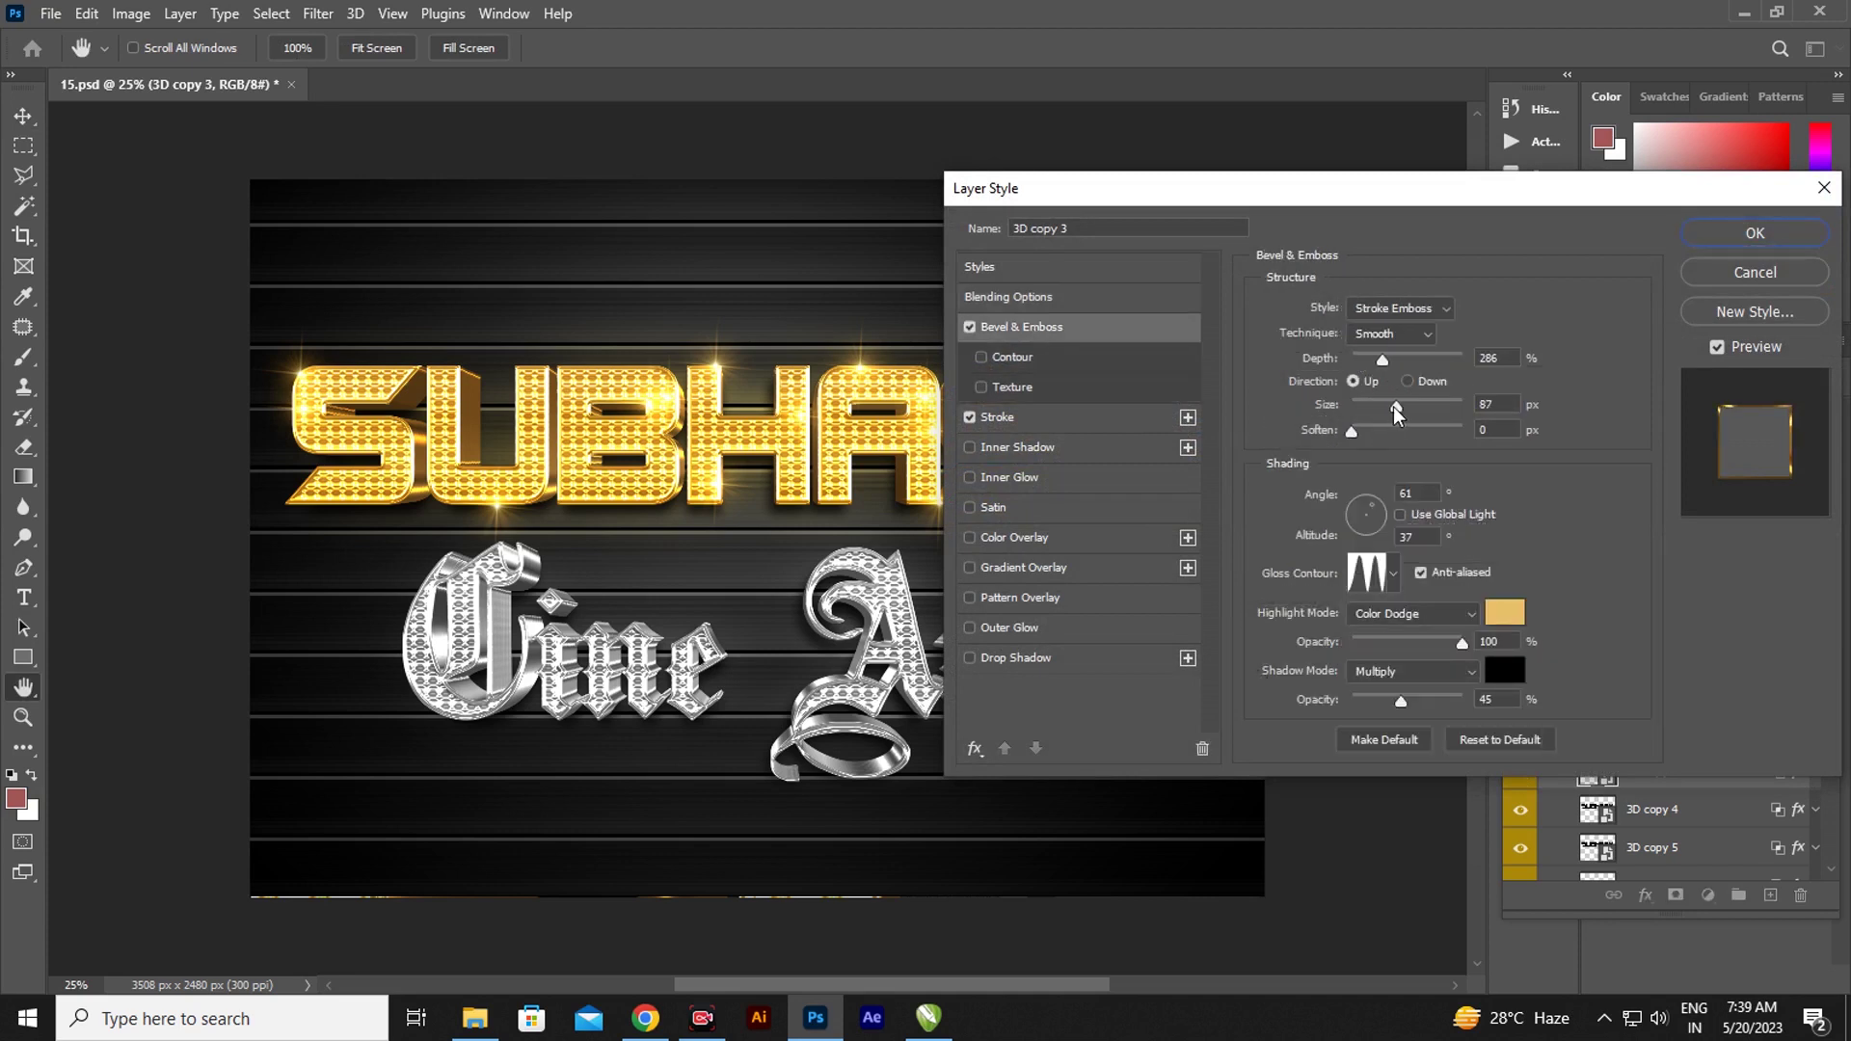
{"action": "left_click", "coordinate": [1718, 237]}
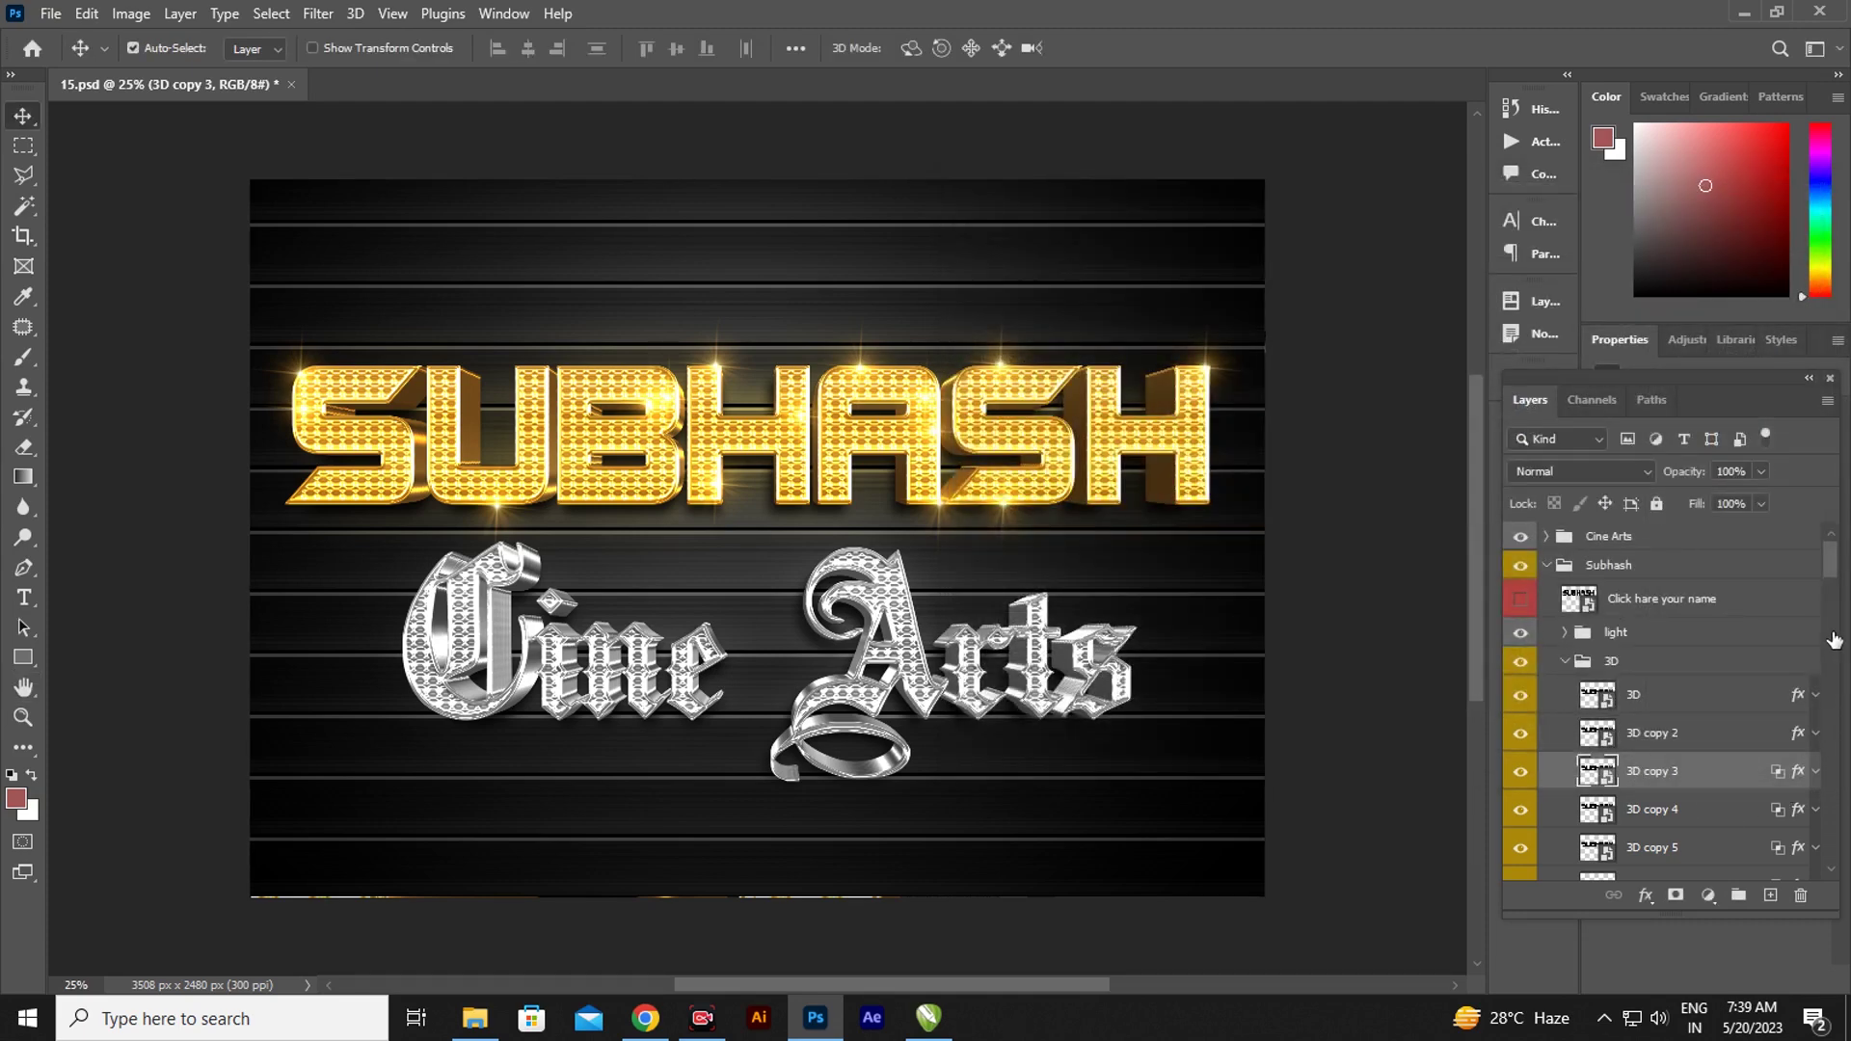
- Increase the 3D copy 4 layer's Bevel & Emboss size to 46 px
{"action": "left_click_drag", "start_coordinate": [1836, 571], "coordinate": [1839, 593]}
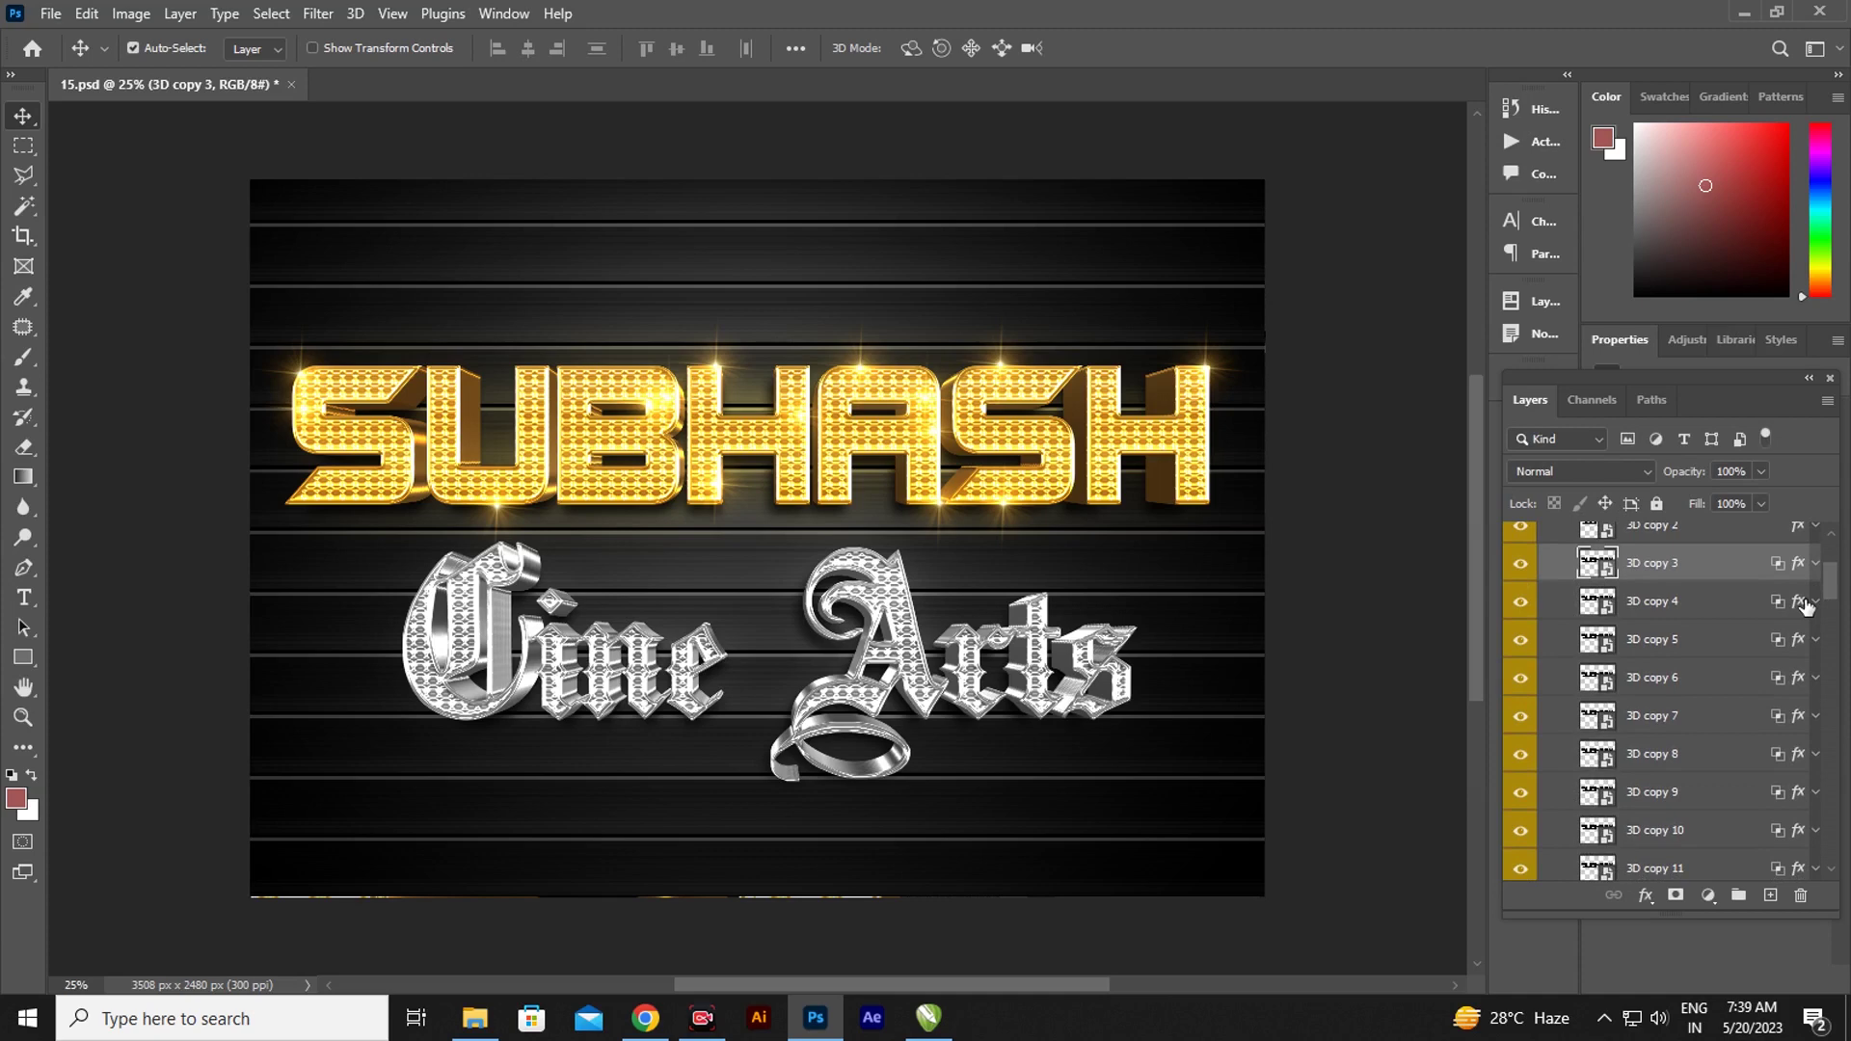
{"action": "left_click", "coordinate": [1806, 604]}
{"action": "double_click", "coordinate": [1806, 604]}
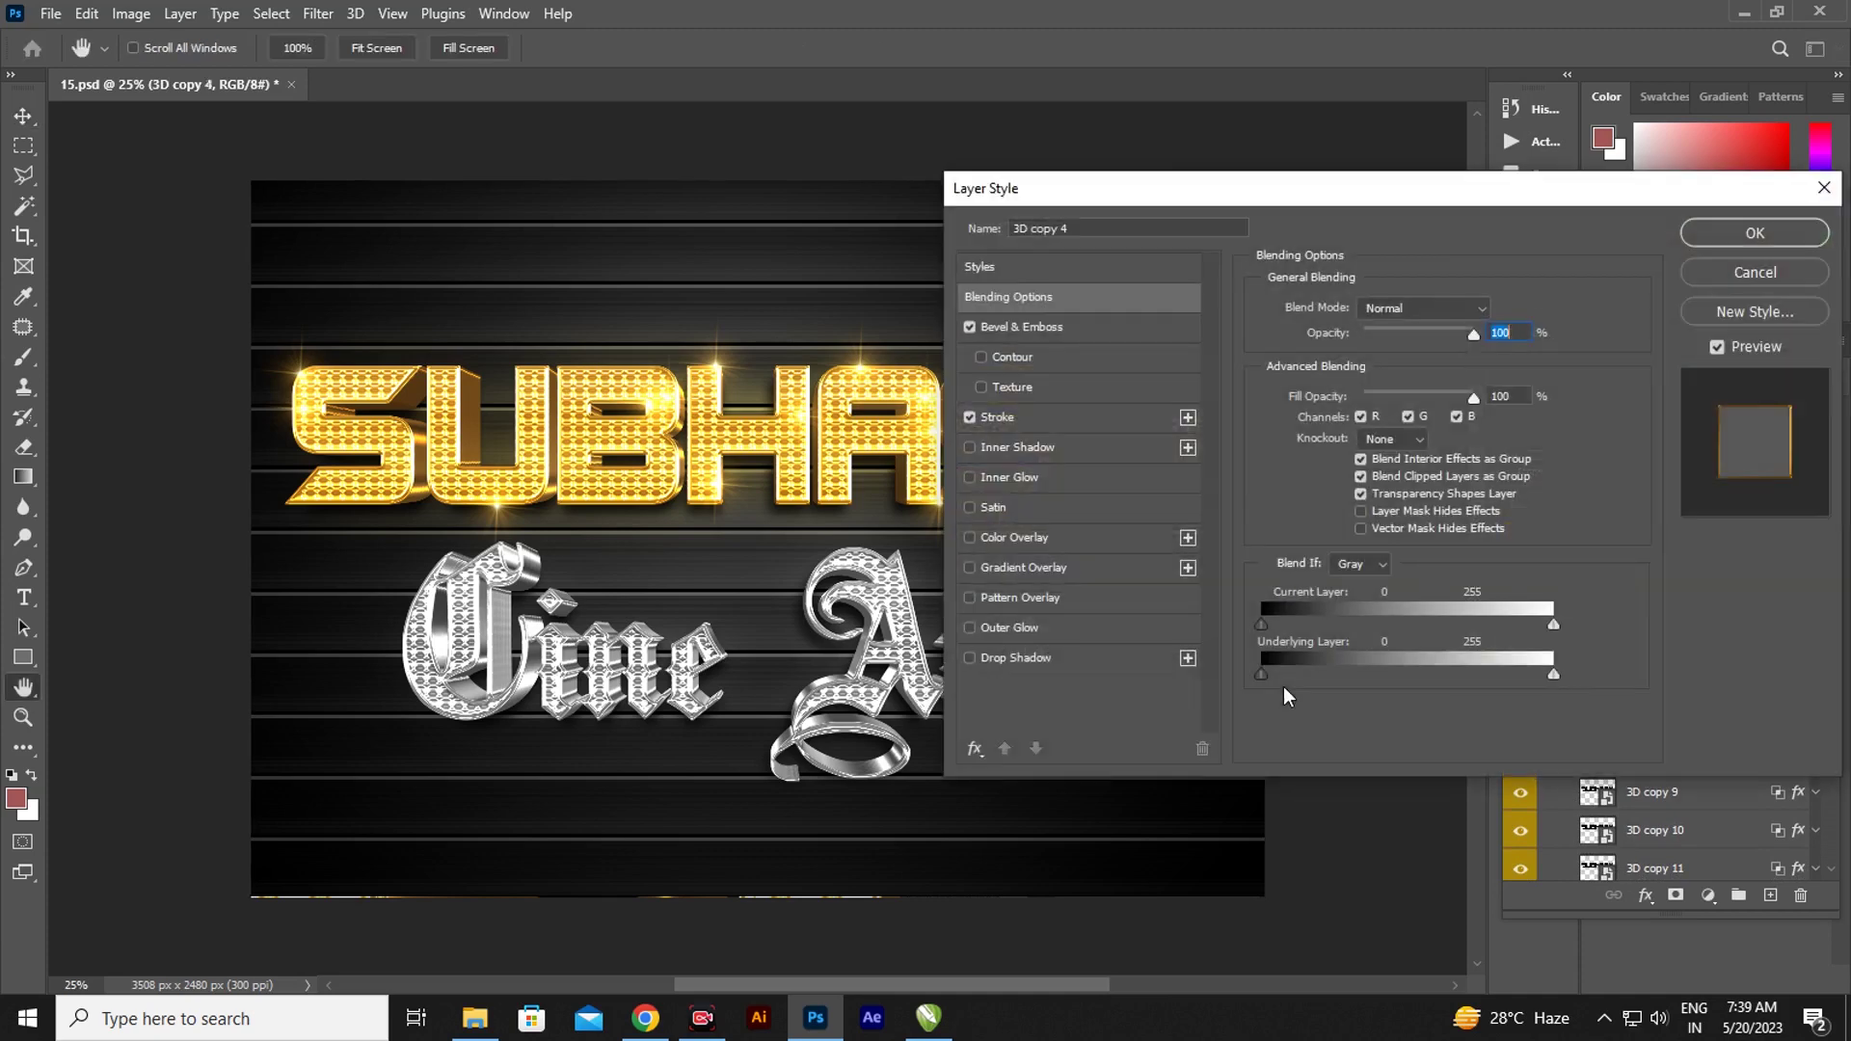
{"action": "left_click", "coordinate": [1017, 328]}
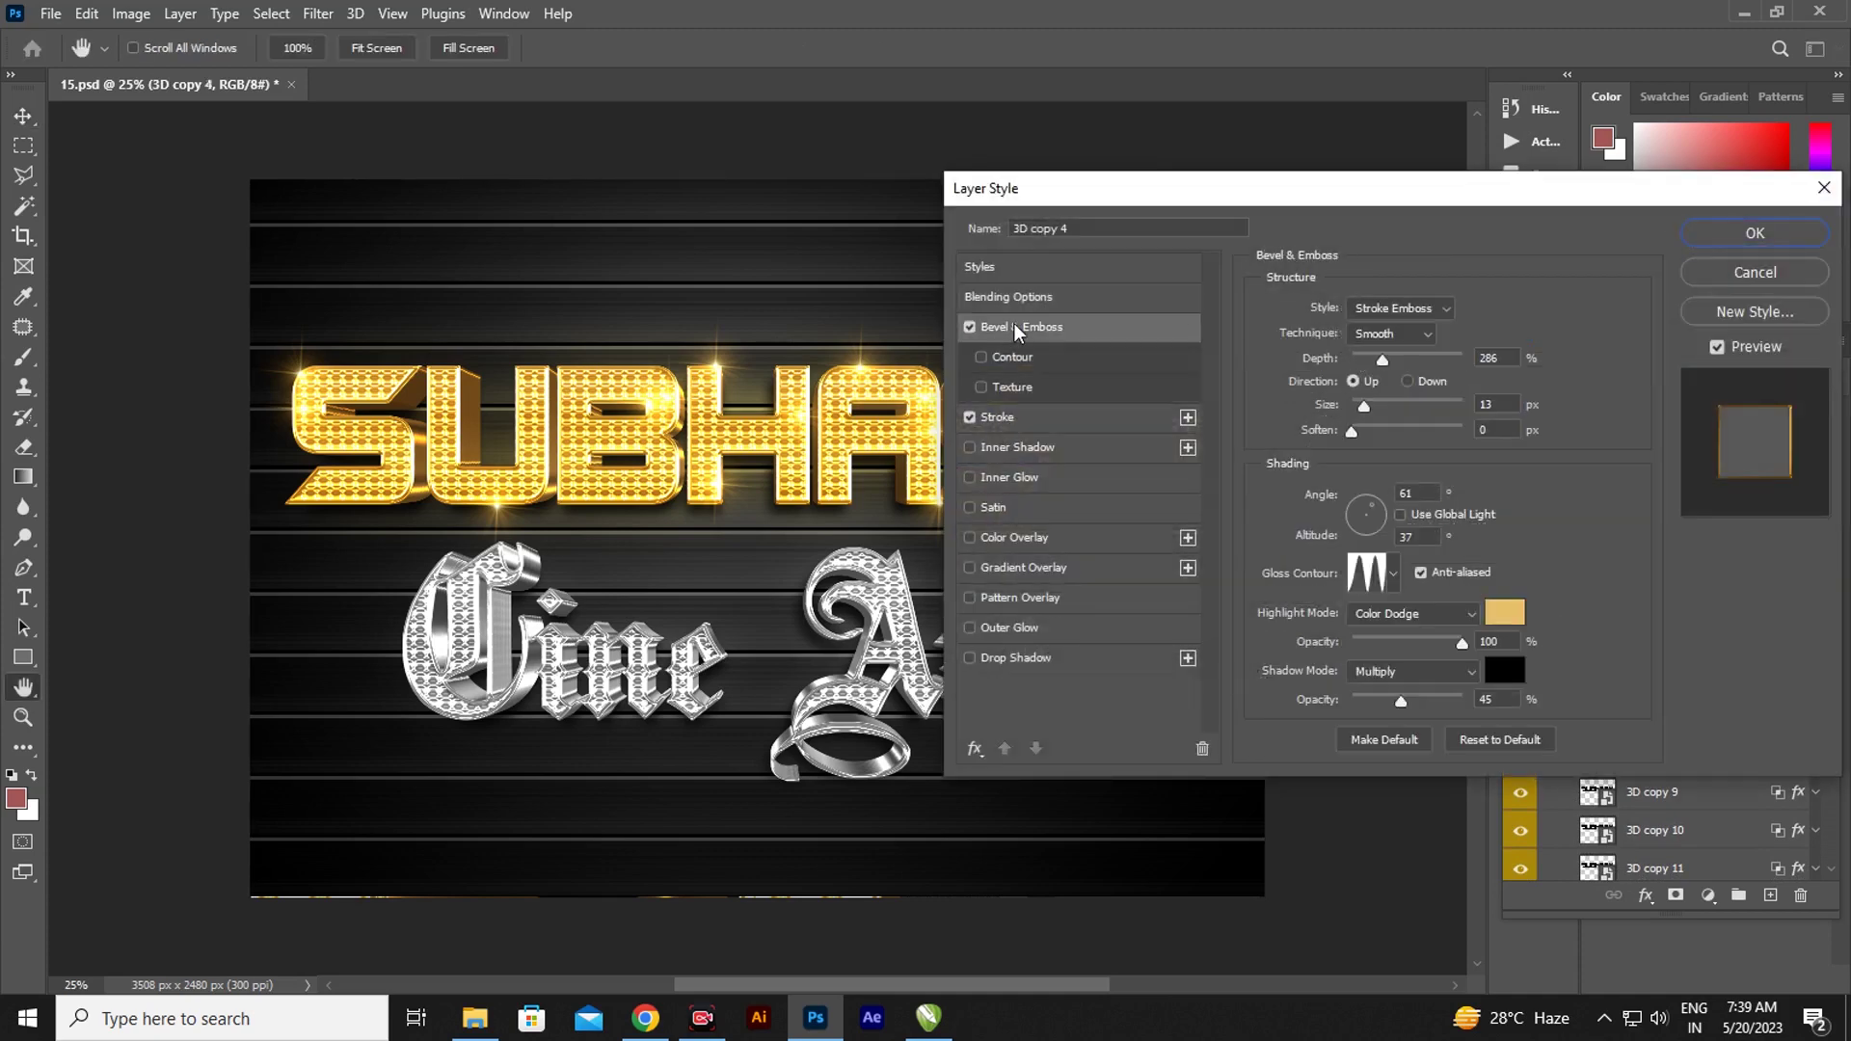
{"action": "left_click_drag", "start_coordinate": [1365, 412], "coordinate": [1384, 420]}
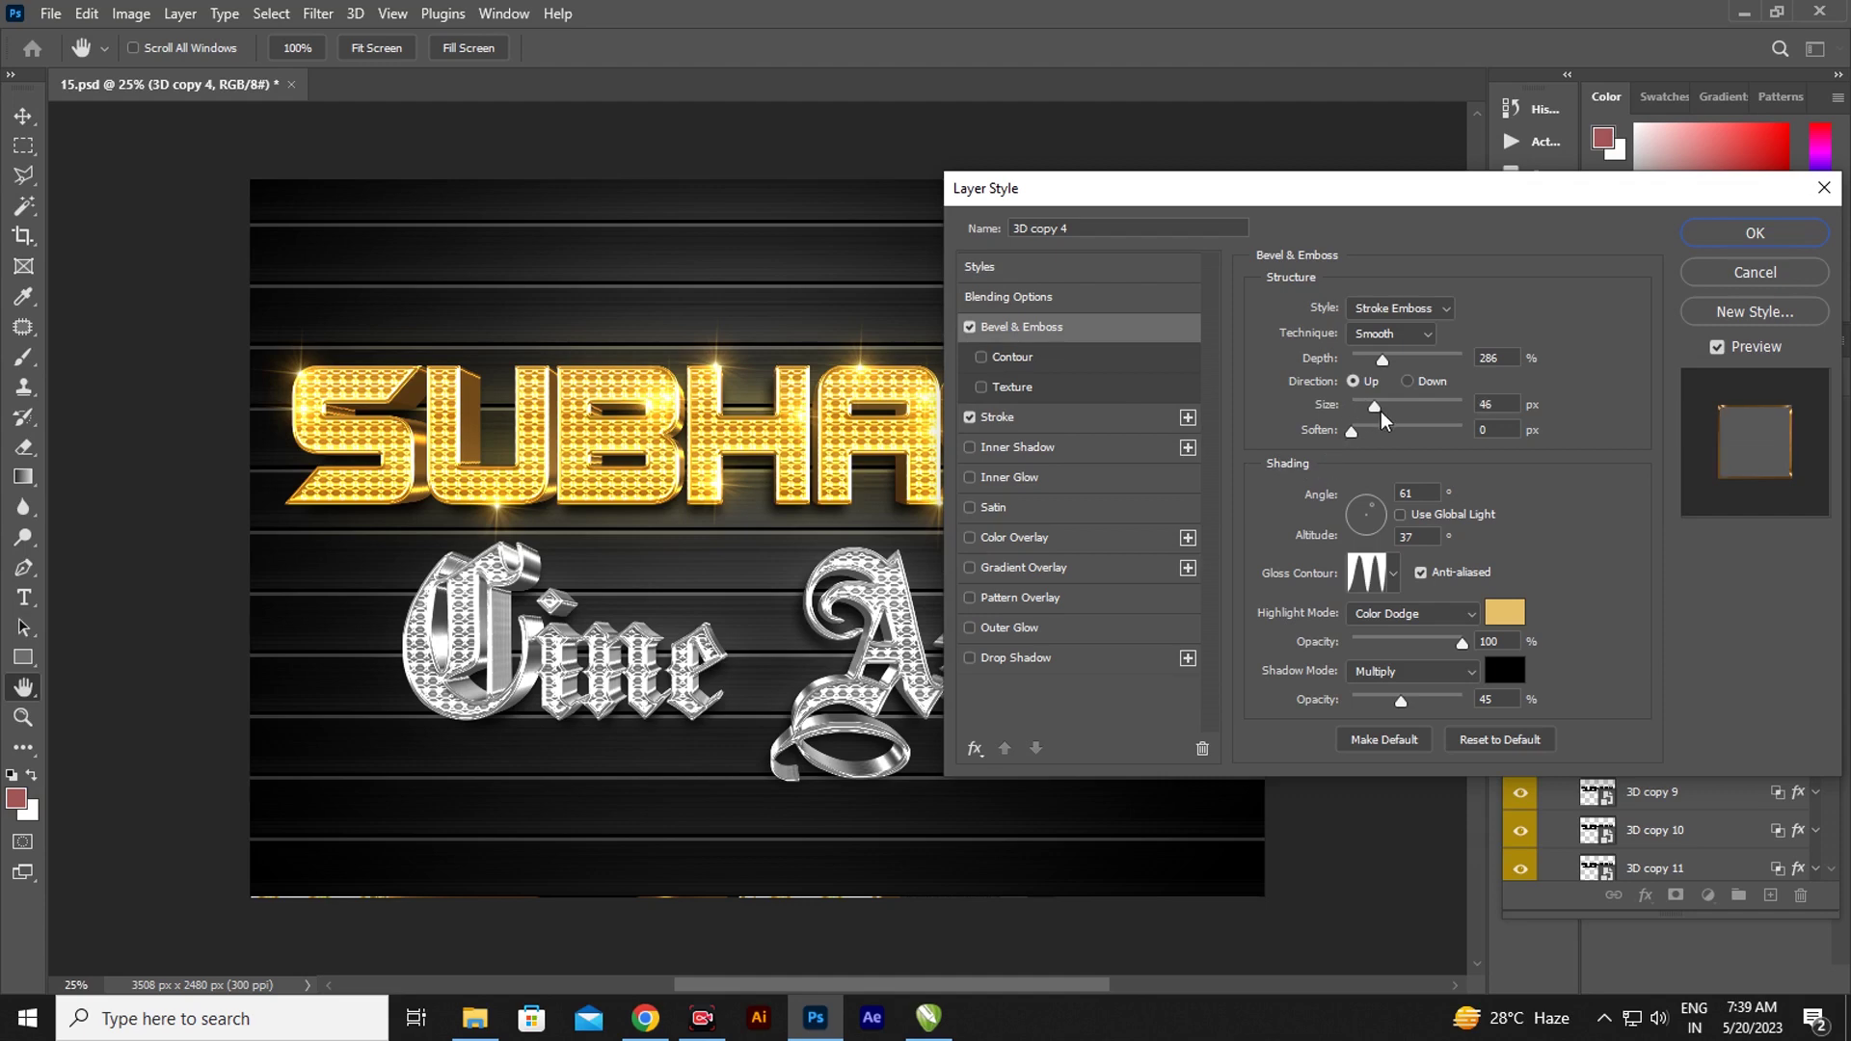
{"action": "left_click", "coordinate": [1754, 233]}
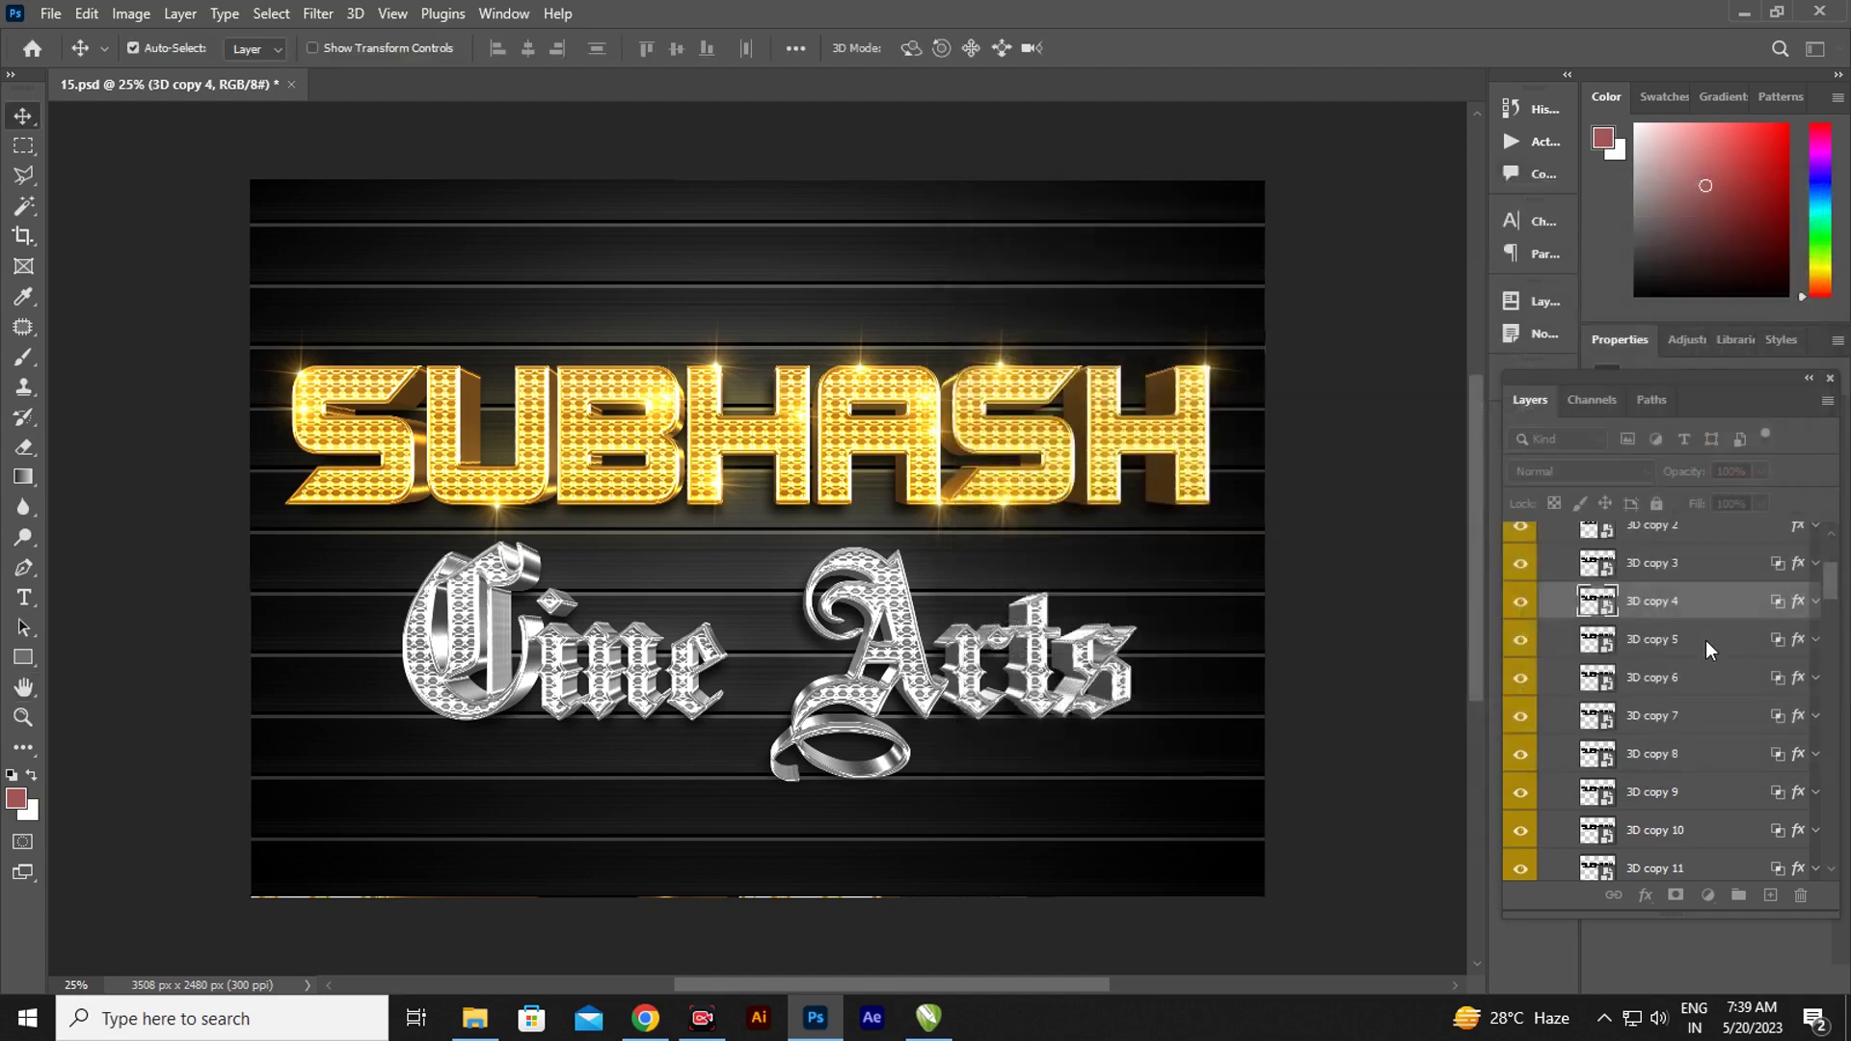
- Compare the SHADOW layer's visibility and its outer glow and drop shadow effects
{"action": "left_click_drag", "start_coordinate": [1831, 579], "coordinate": [1836, 864]}
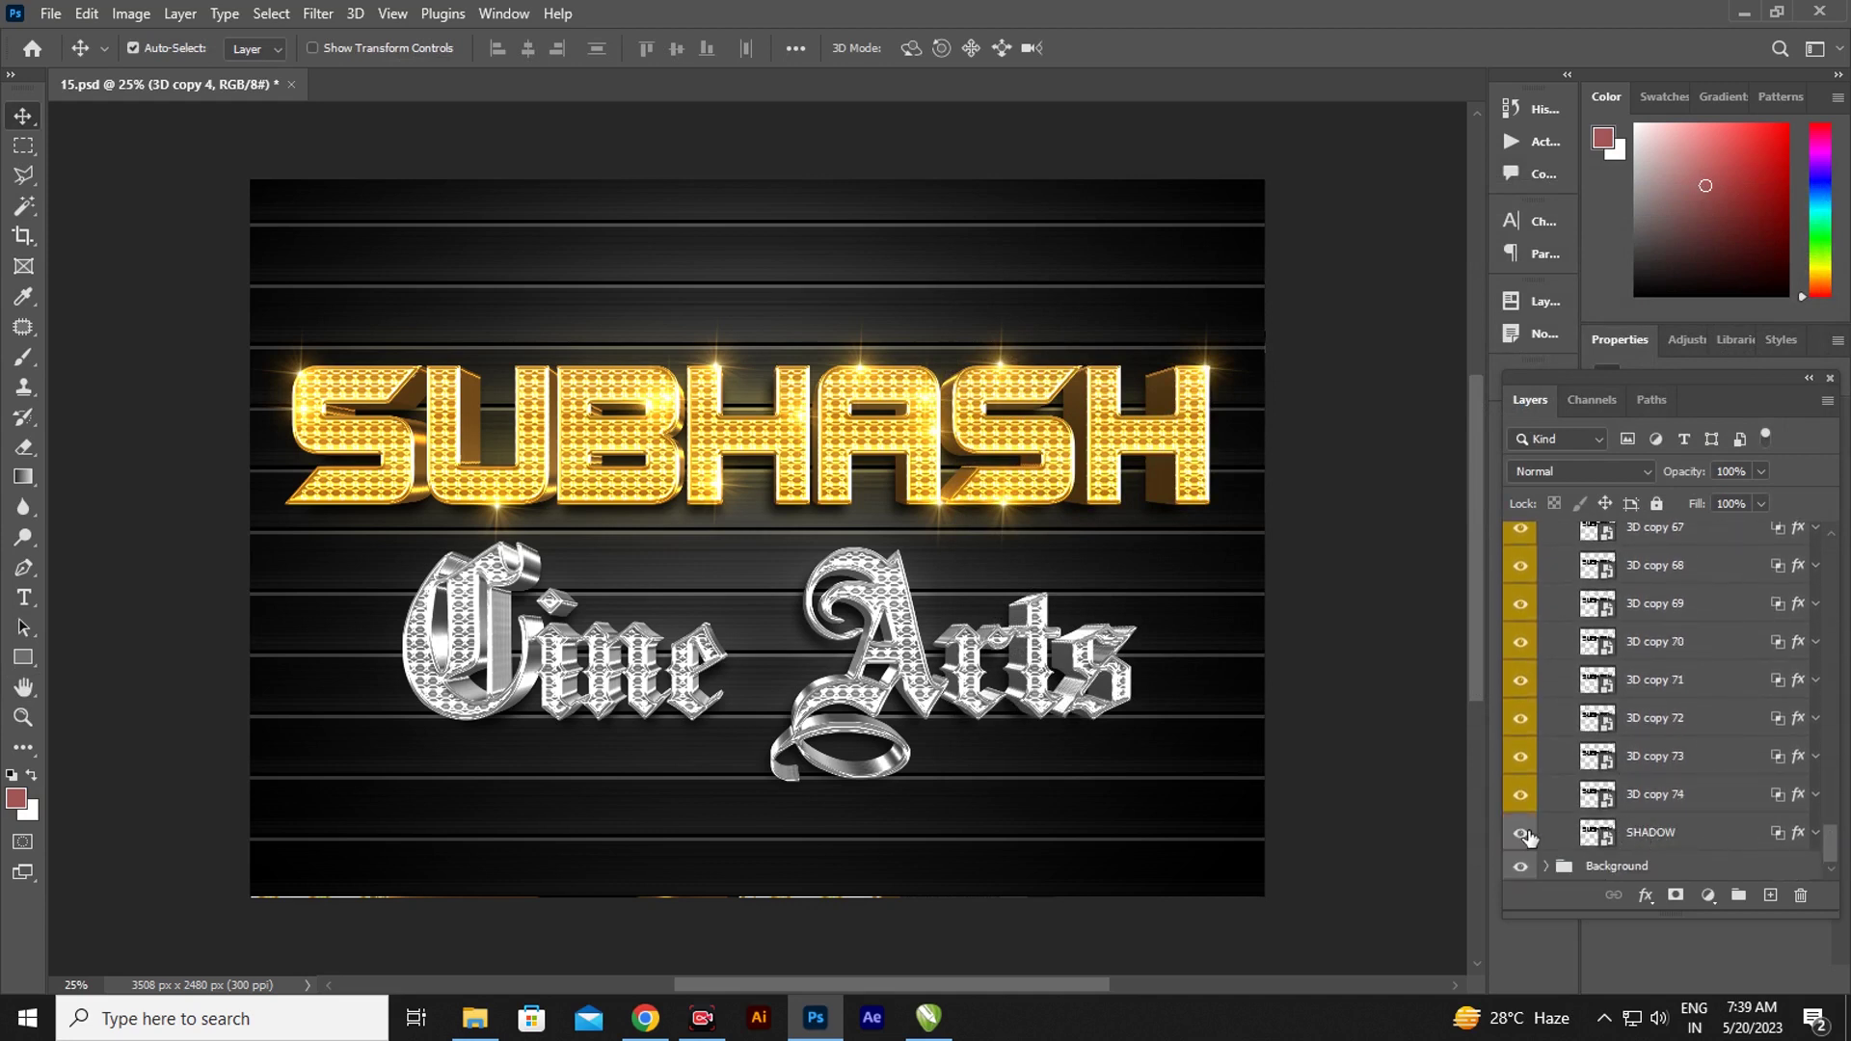
{"action": "left_click", "coordinate": [1520, 833]}
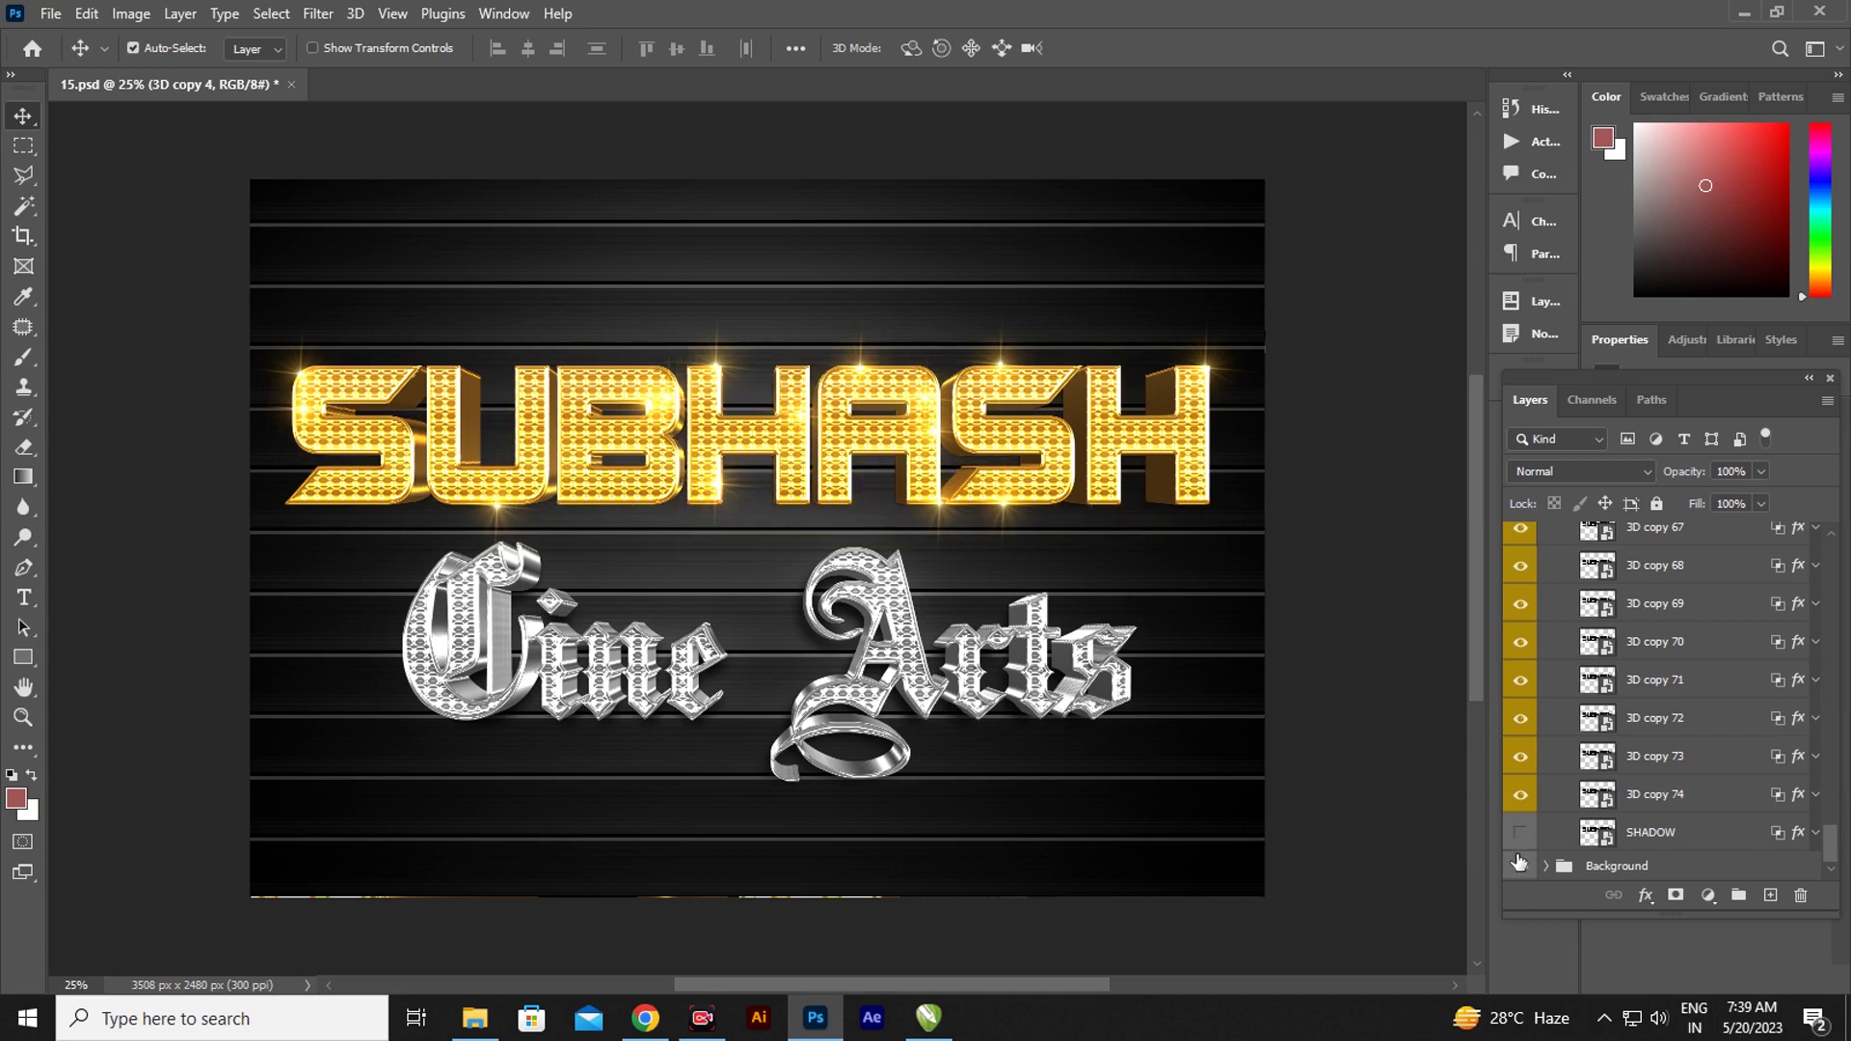
{"action": "left_click", "coordinate": [1520, 835]}
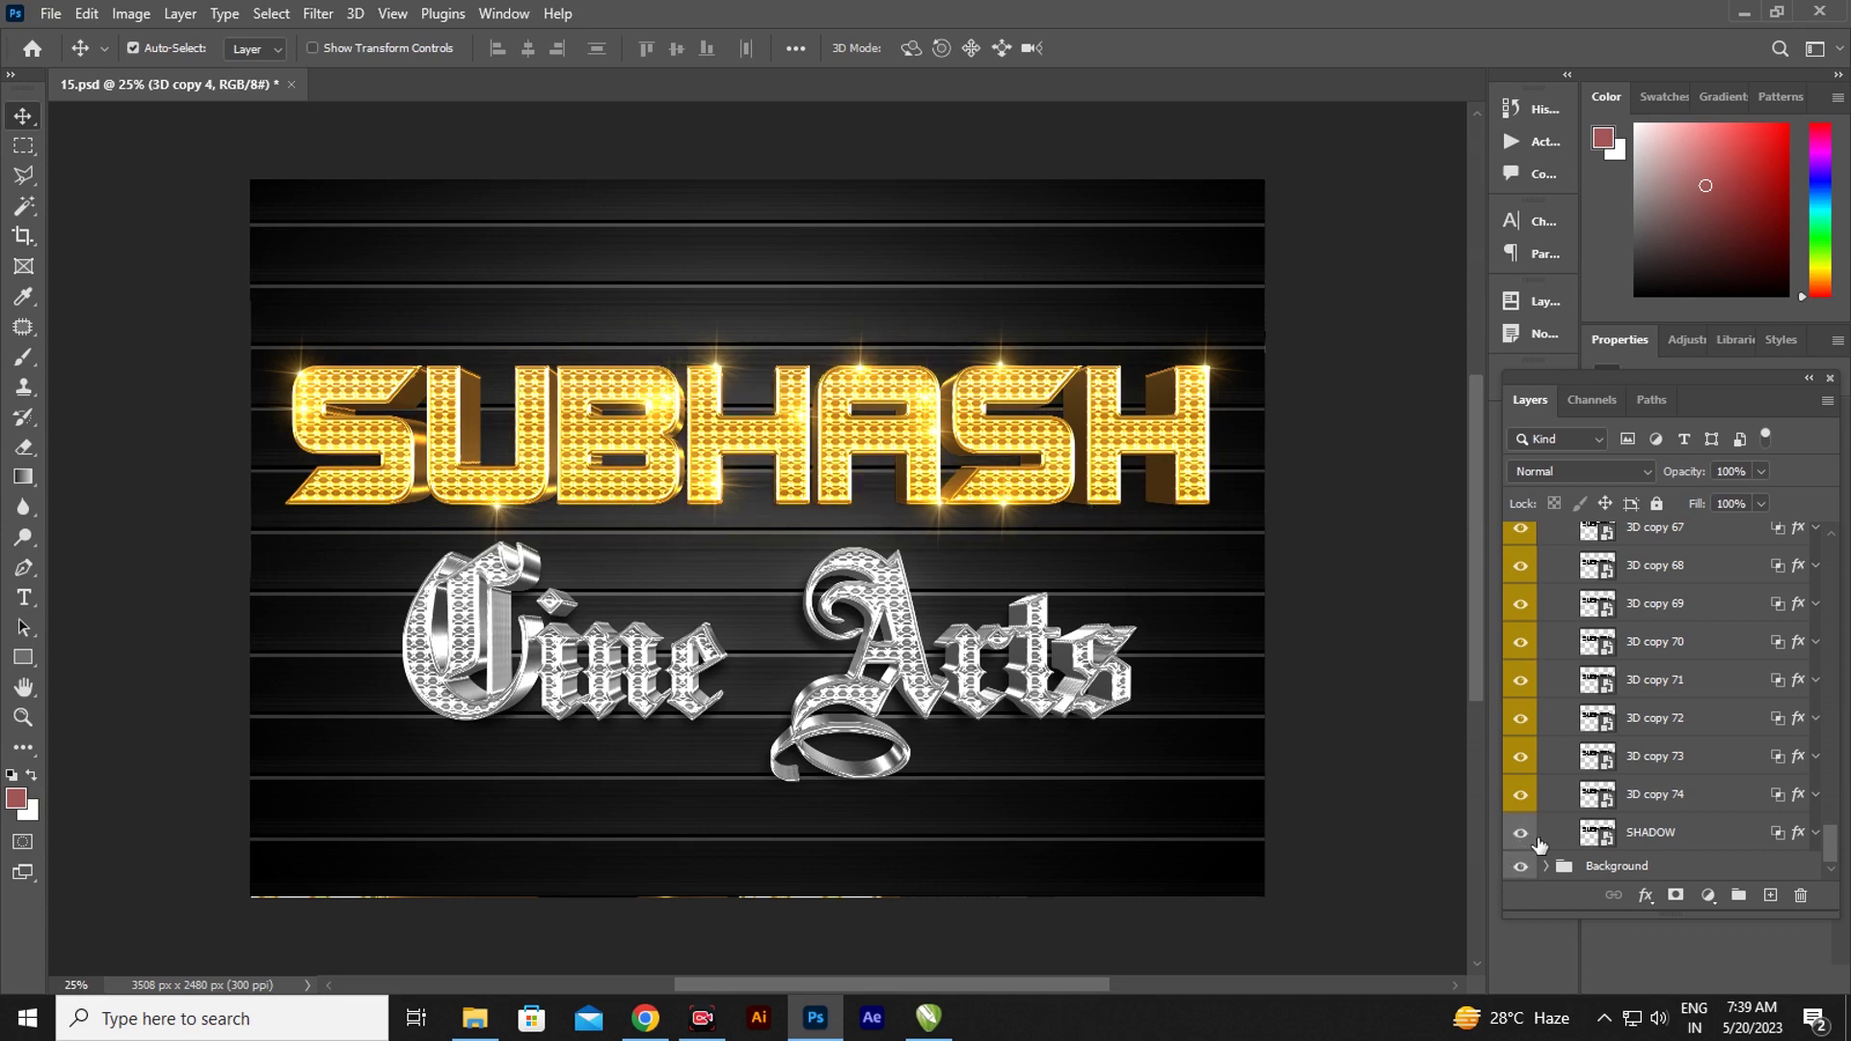
{"action": "double_click", "coordinate": [1799, 835]}
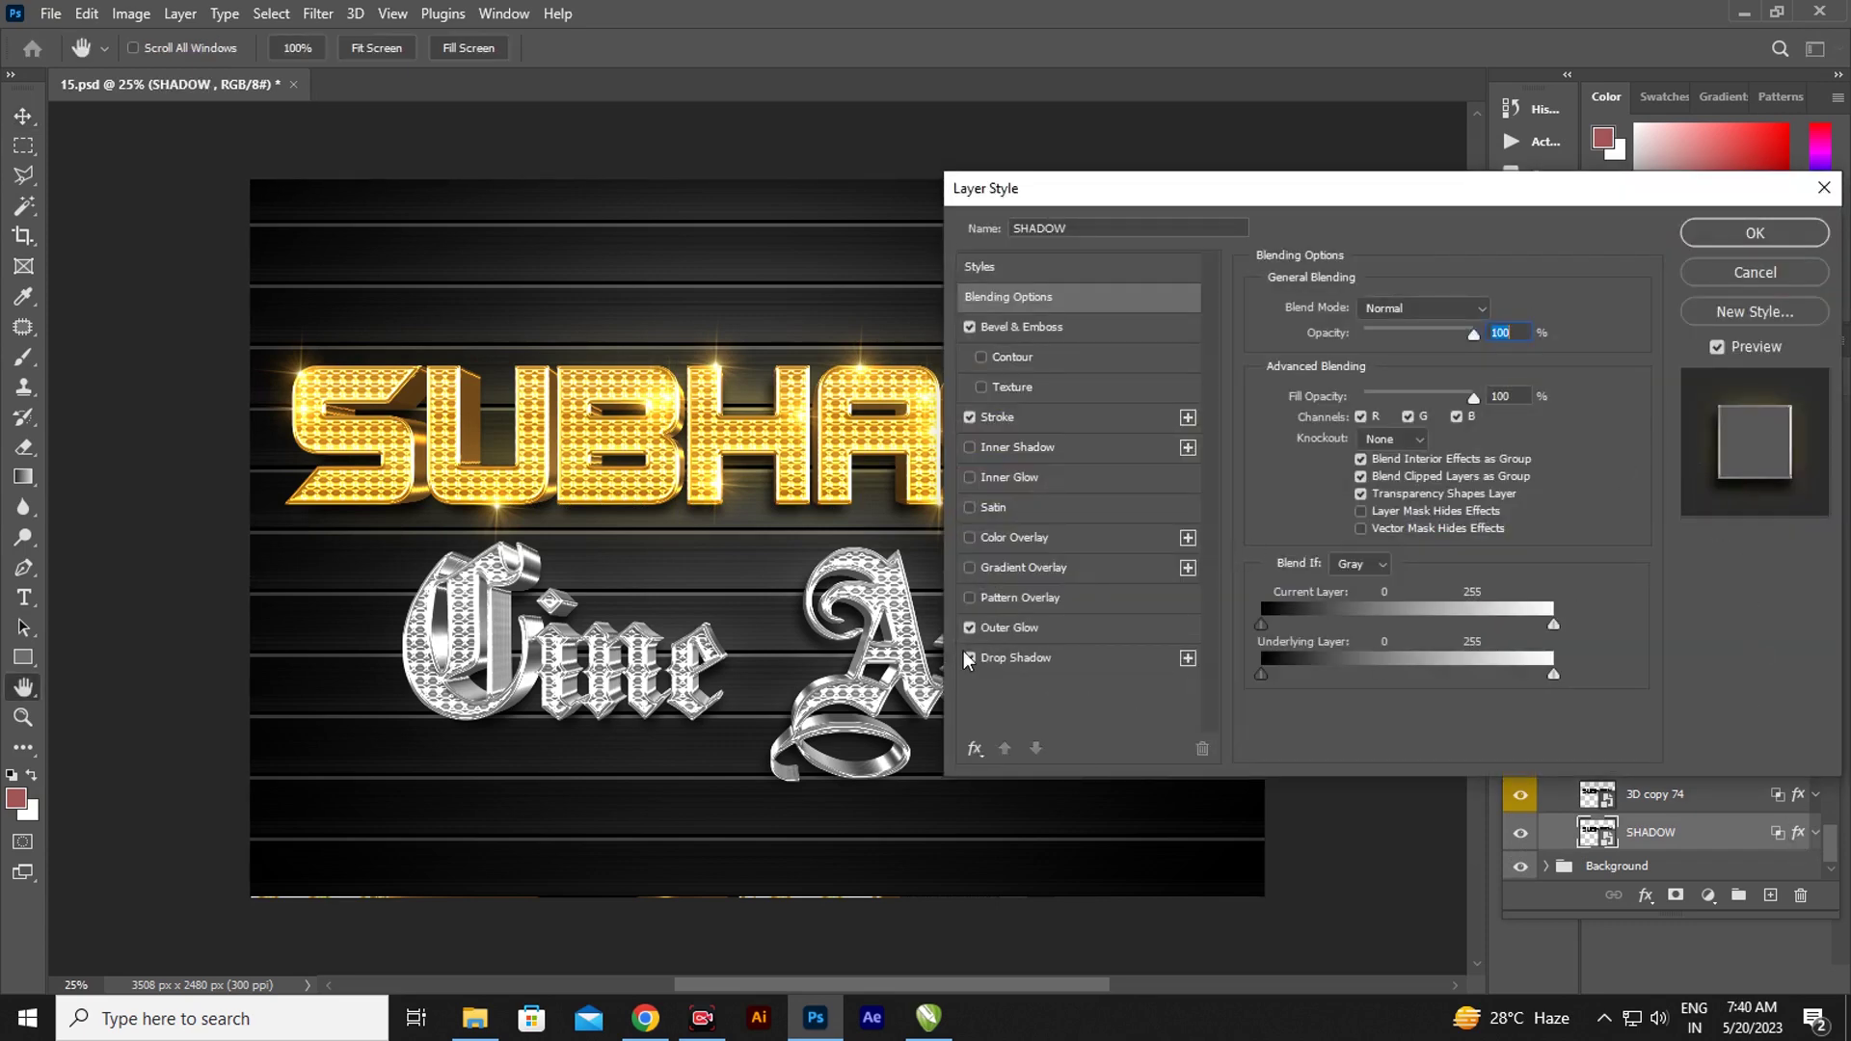
{"action": "left_click", "coordinate": [964, 623]}
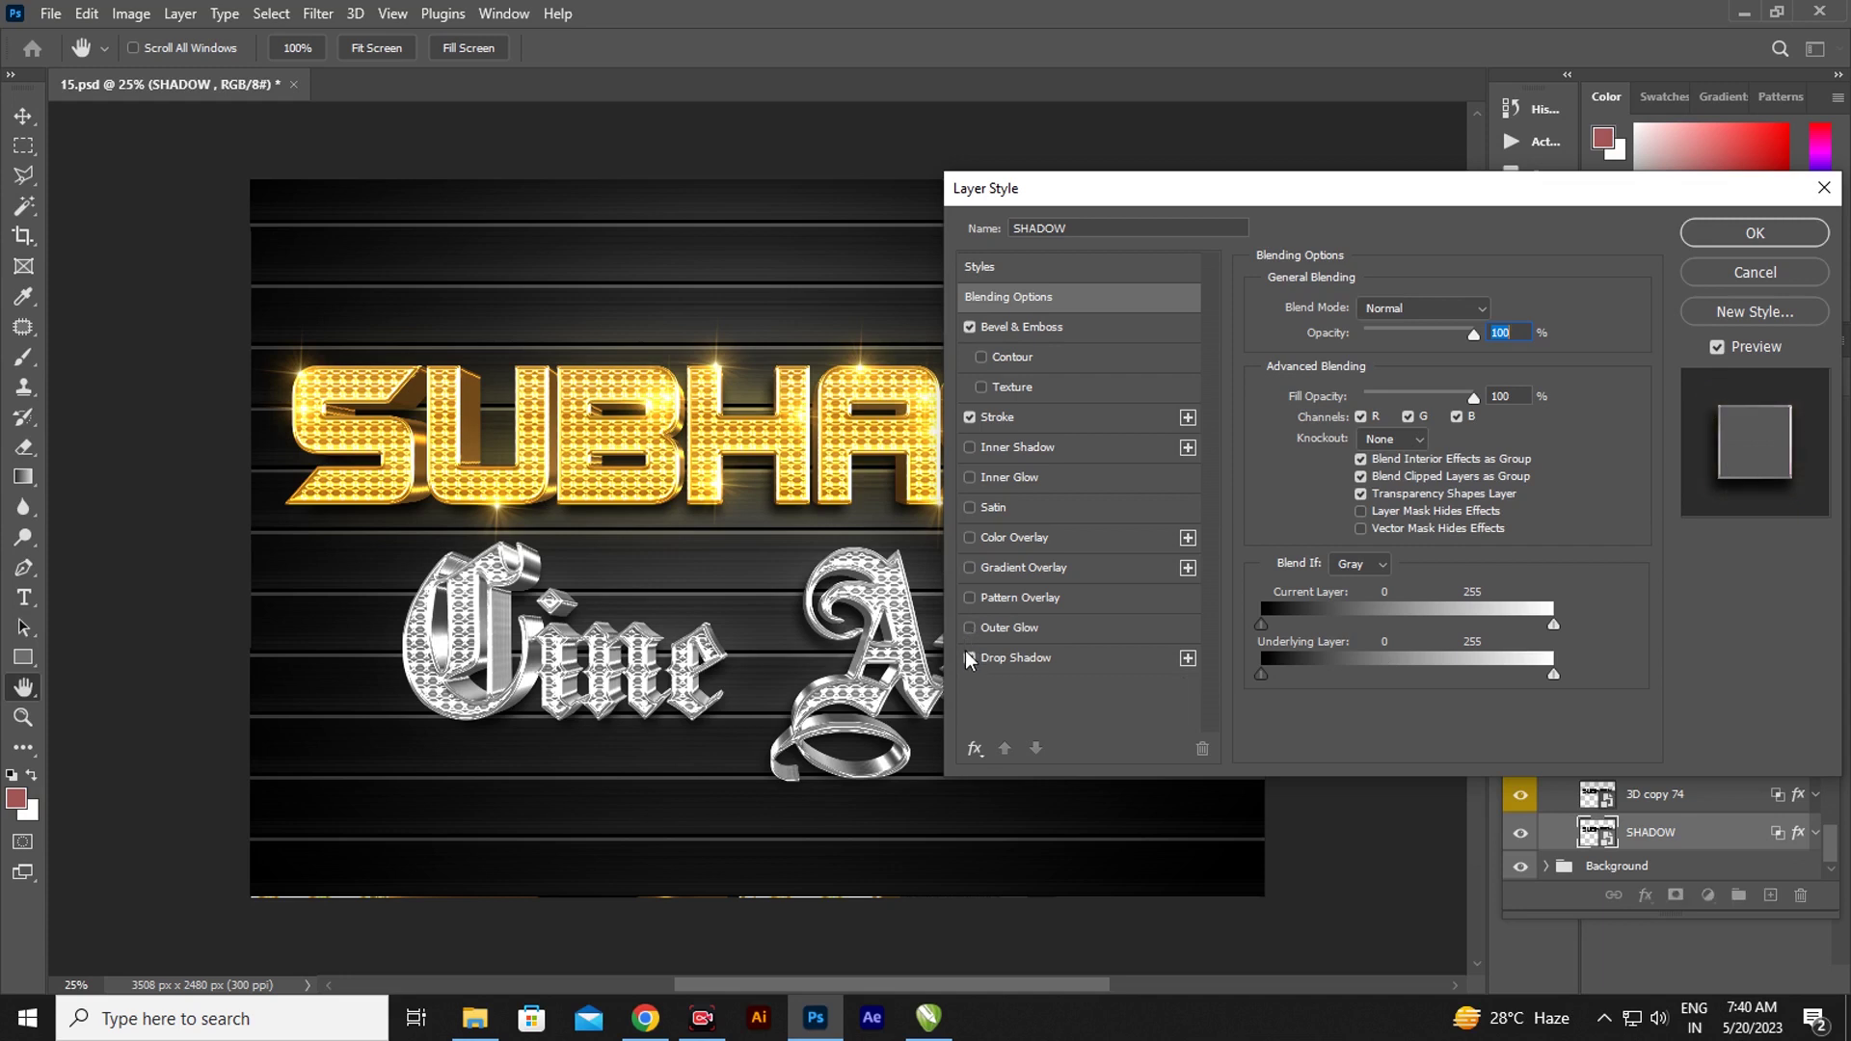
{"action": "left_click", "coordinate": [967, 657]}
{"action": "left_click", "coordinate": [970, 629]}
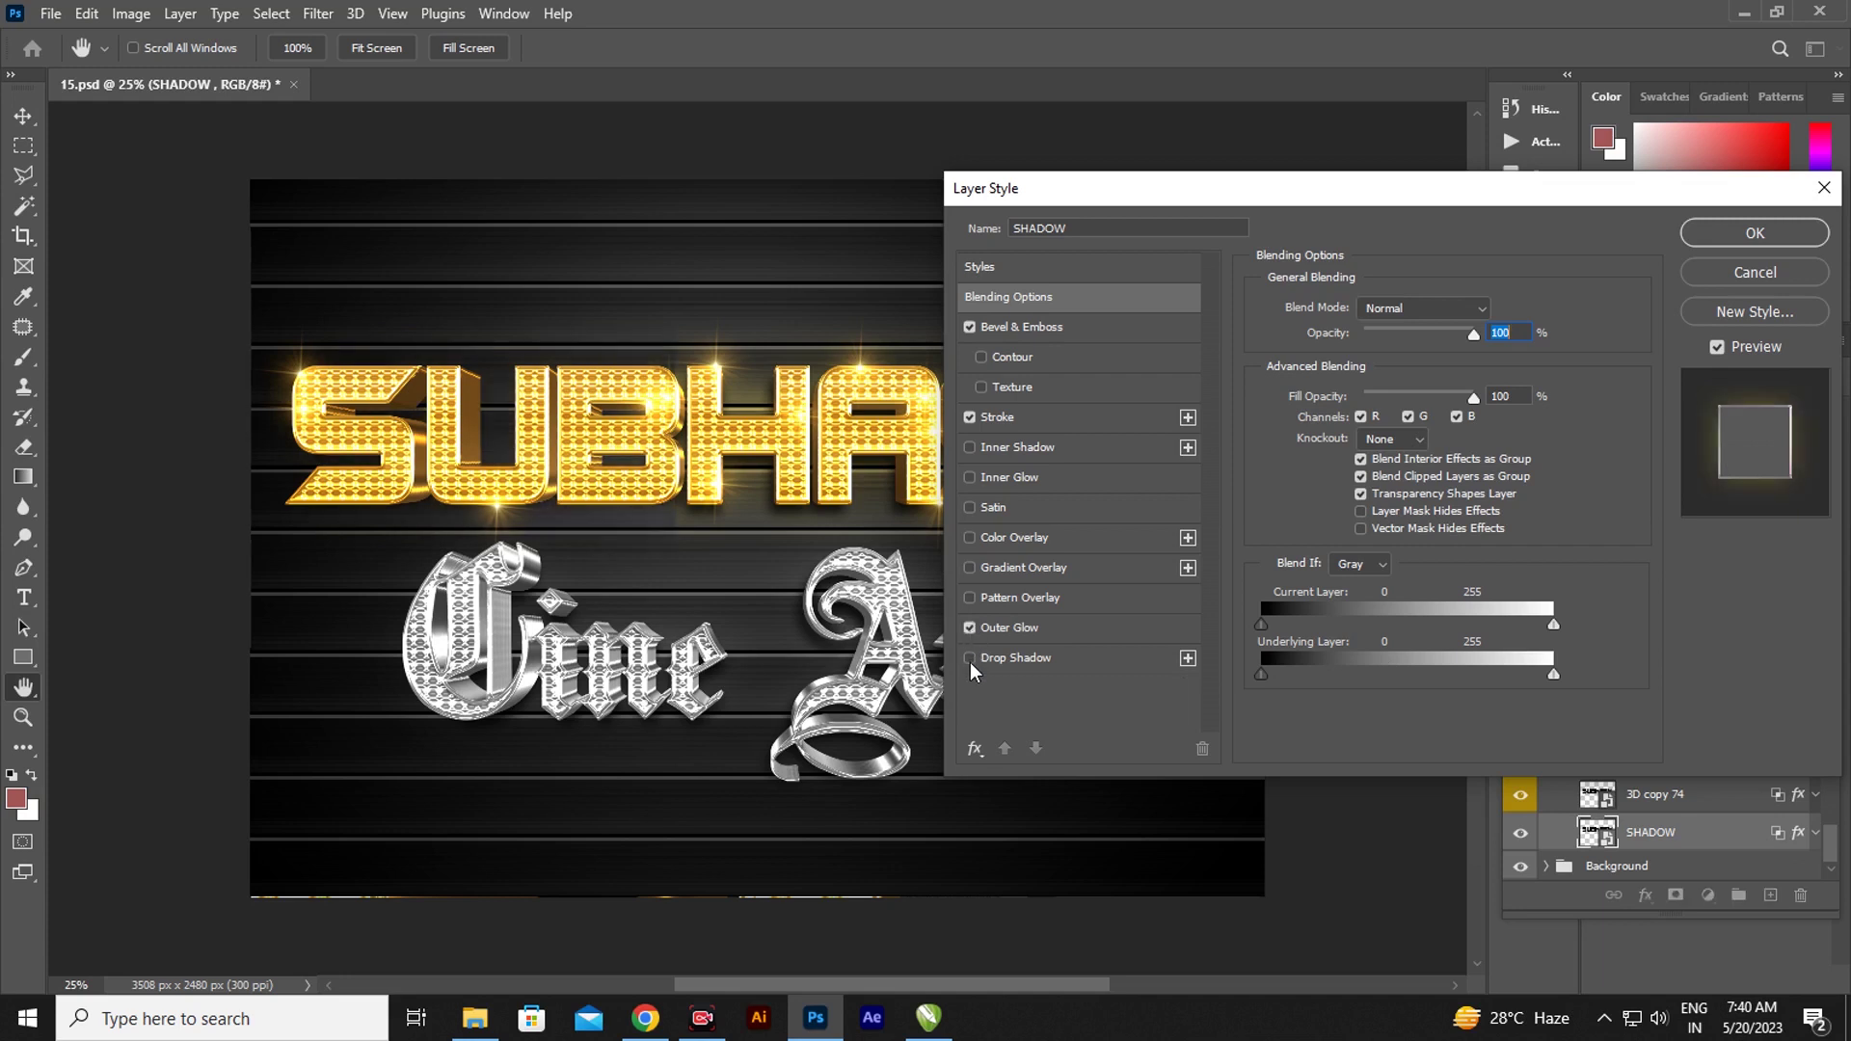
- Add two more drop shadows to SHADOW with 59 px distance and 18% spread
{"action": "left_click", "coordinate": [1188, 660]}
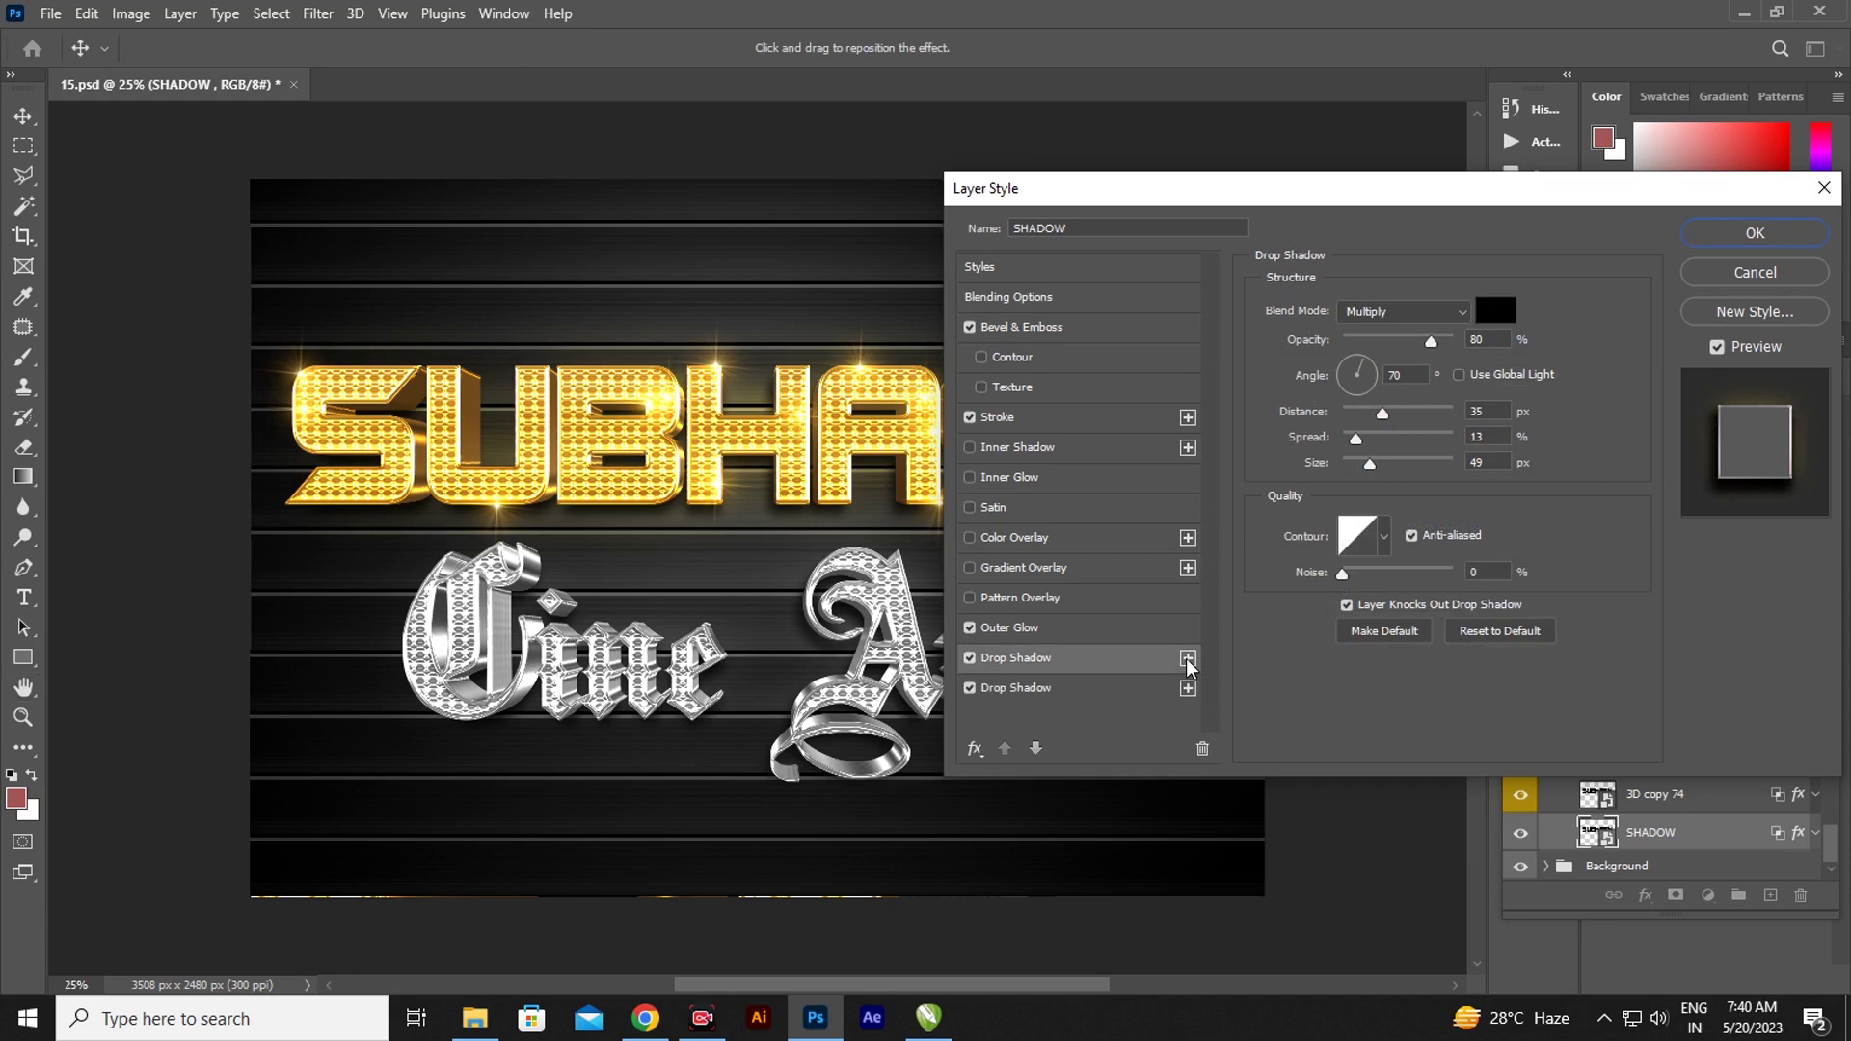
{"action": "left_click", "coordinate": [1188, 659]}
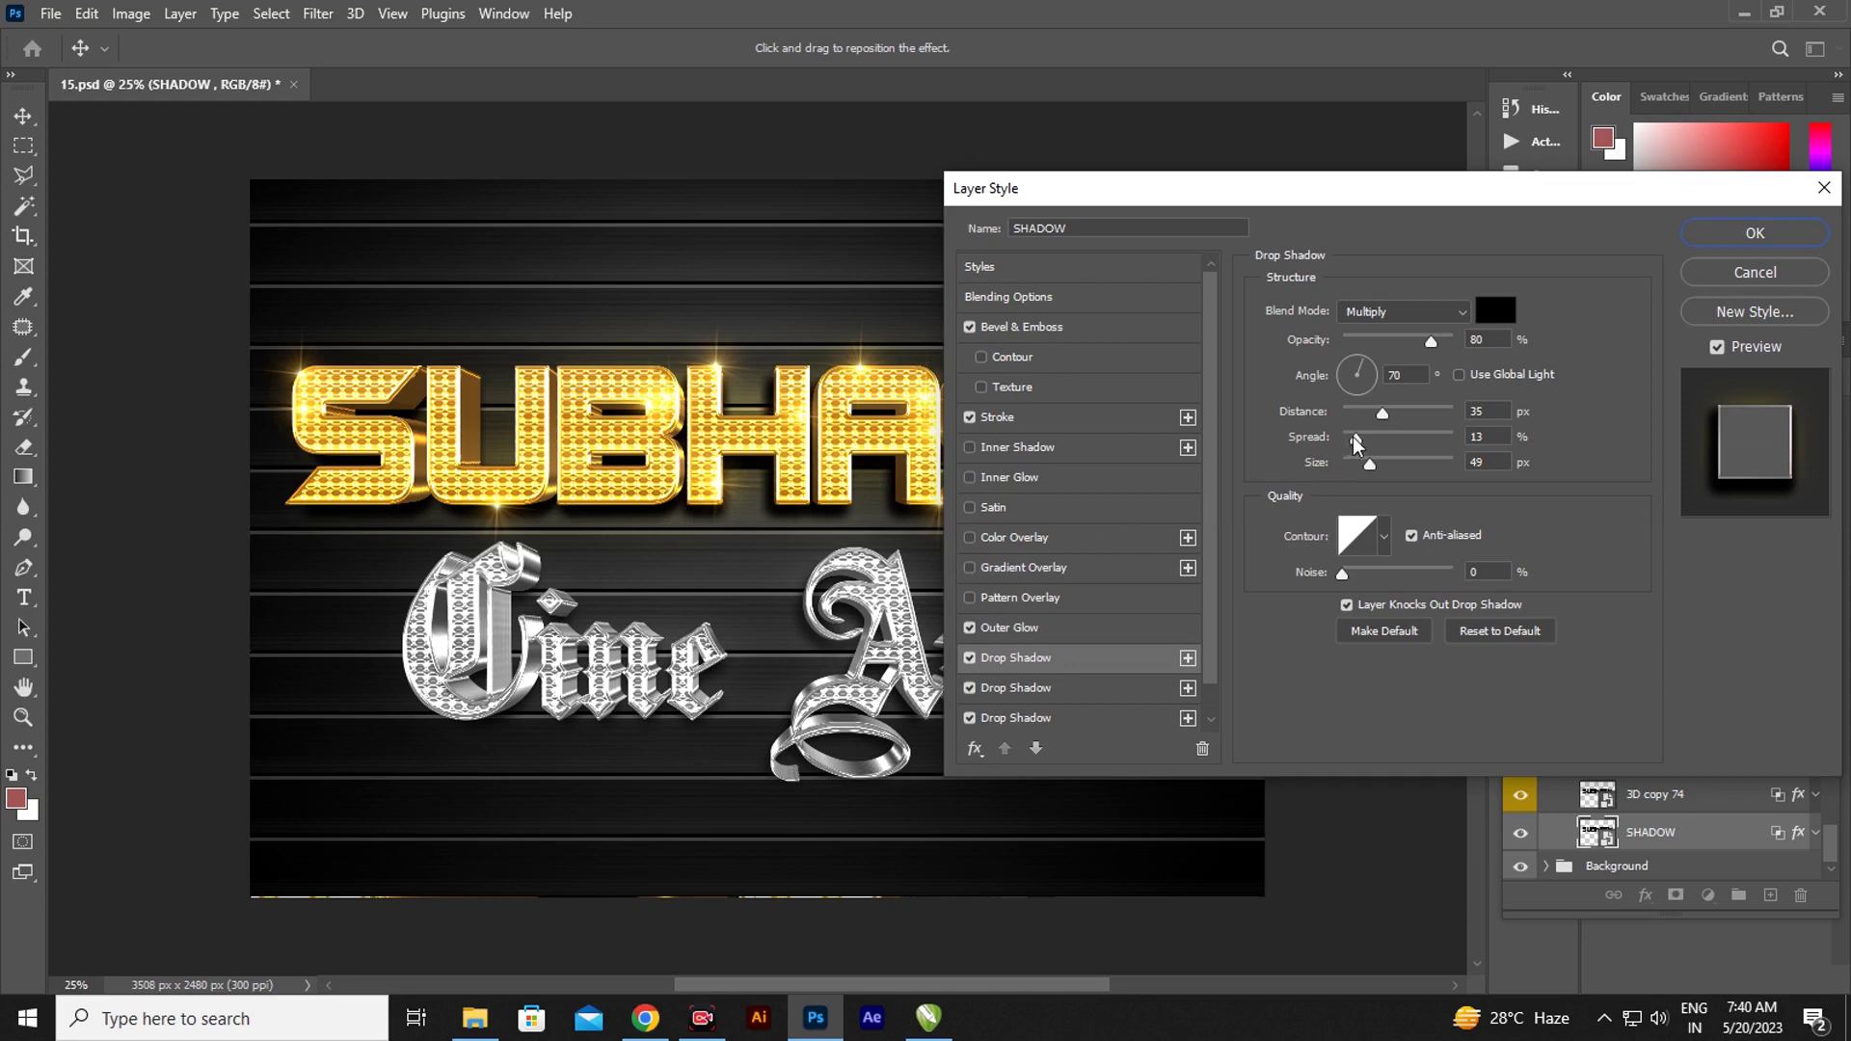
{"action": "mouse_move", "coordinate": [1356, 442]}
{"action": "left_mouse_down"}
{"action": "mouse_move", "coordinate": [1376, 450]}
{"action": "mouse_move", "coordinate": [1406, 423]}
{"action": "left_mouse_up"}
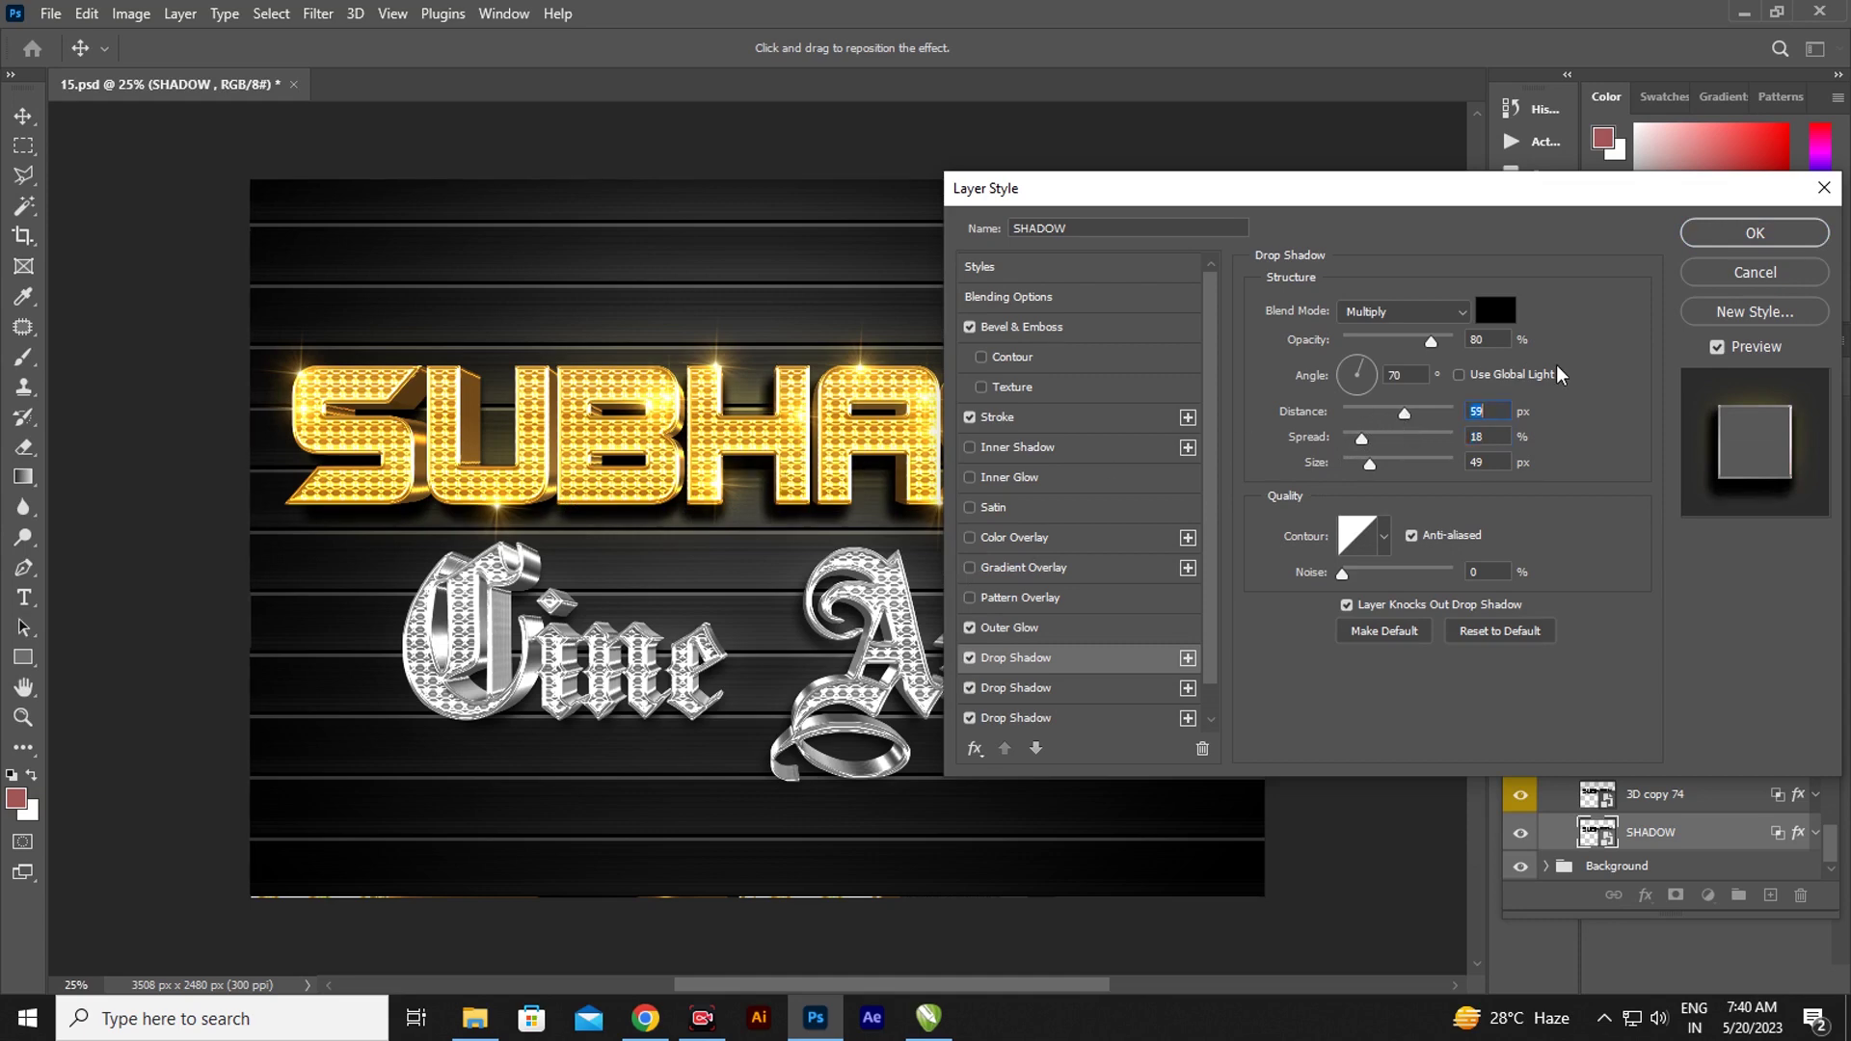
{"action": "left_click", "coordinate": [1756, 235]}
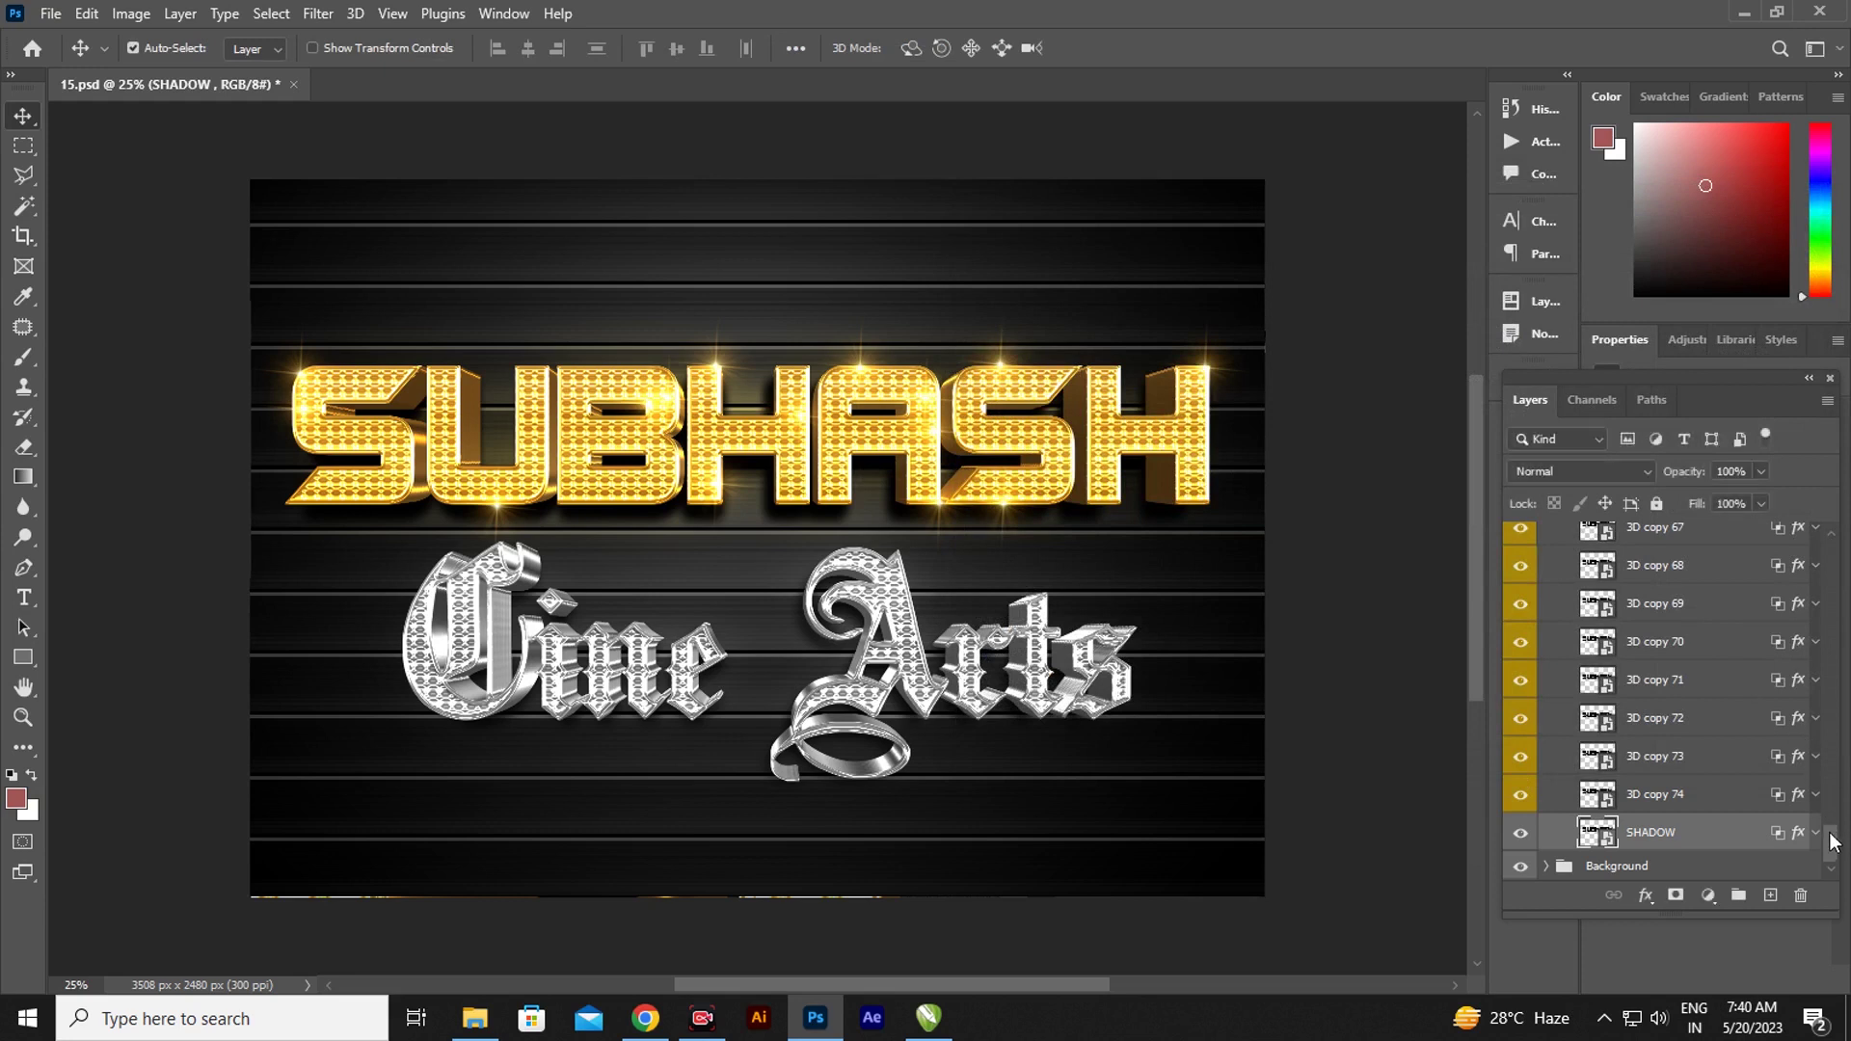
{"action": "scroll", "coordinate": [1843, 808], "scroll_direction": "up", "scroll_amount": 3}
{"action": "scroll", "coordinate": [1843, 808], "scroll_direction": "up", "scroll_amount": 3}
- Scroll the Layers panel back up and collapse the Subhash 3D group
{"action": "scroll", "coordinate": [1843, 771], "scroll_direction": "up", "scroll_amount": 3}
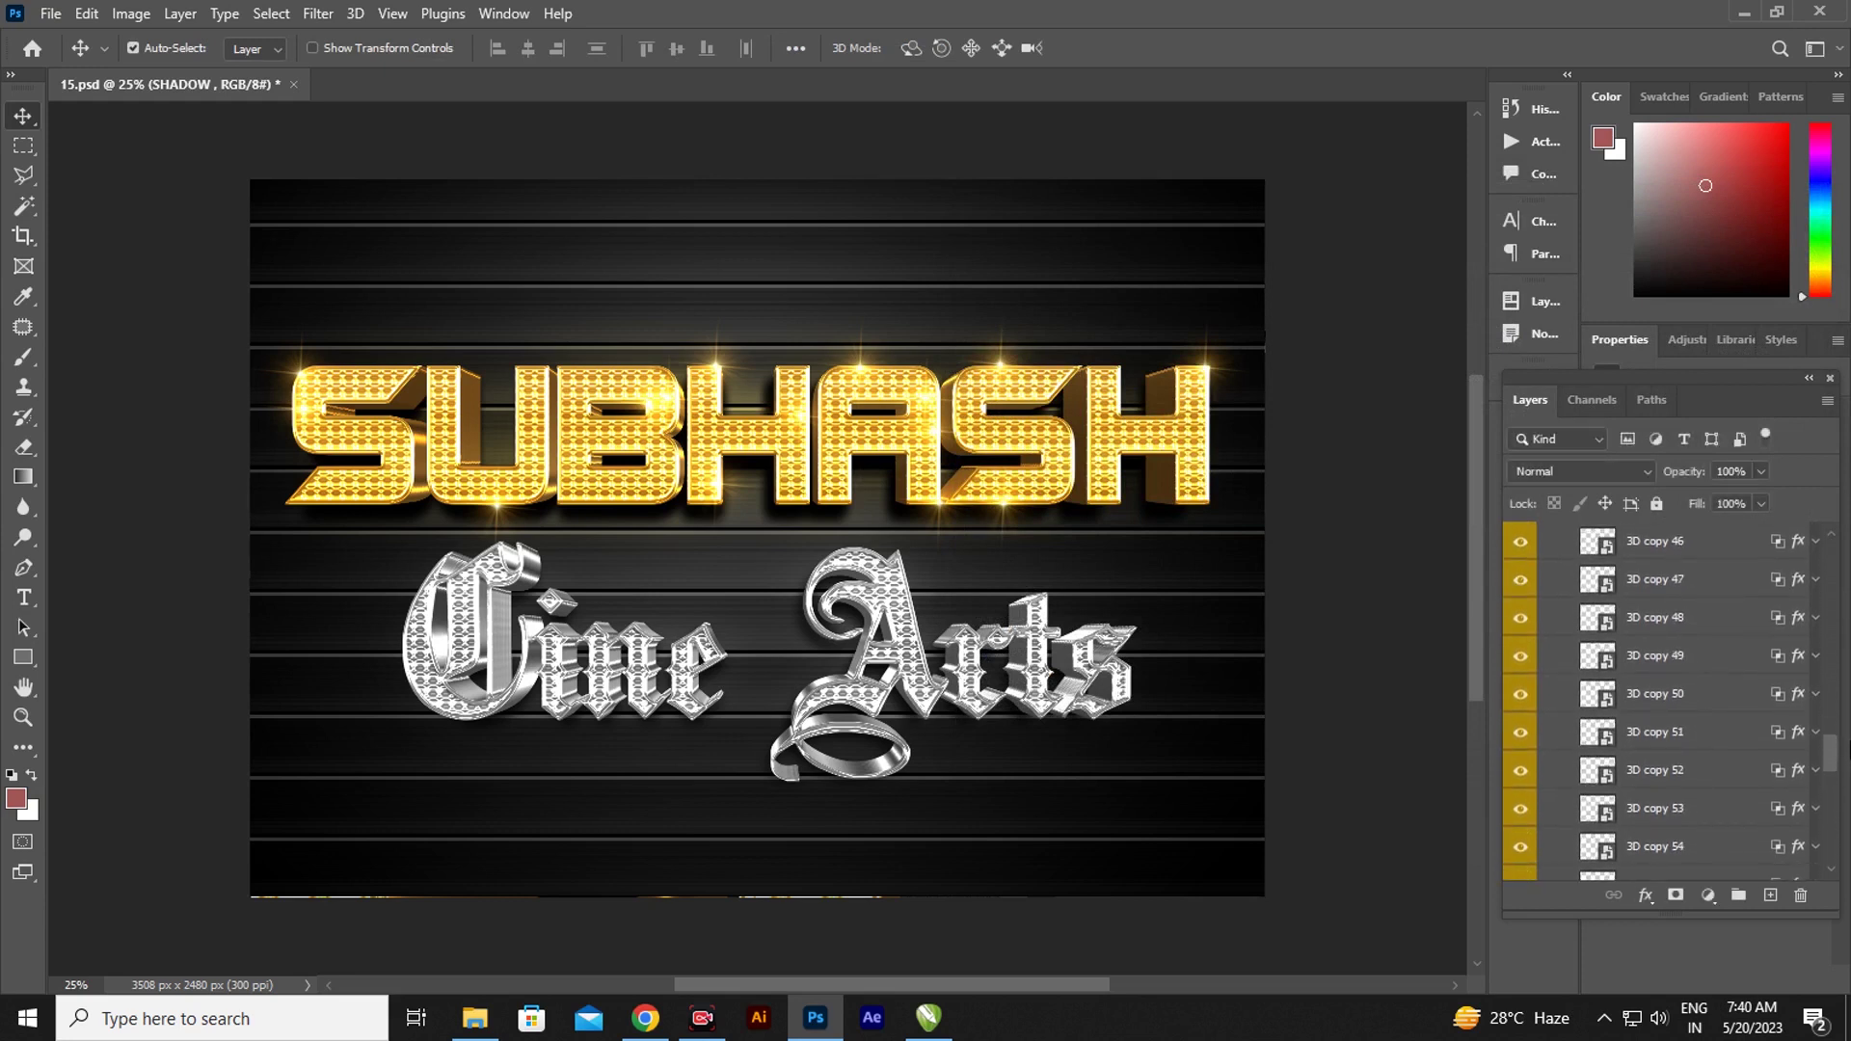
{"action": "scroll", "coordinate": [1844, 732], "scroll_direction": "up", "scroll_amount": 3}
{"action": "scroll", "coordinate": [1846, 686], "scroll_direction": "up", "scroll_amount": 3}
{"action": "left_click_drag", "start_coordinate": [1846, 687], "coordinate": [1846, 556]}
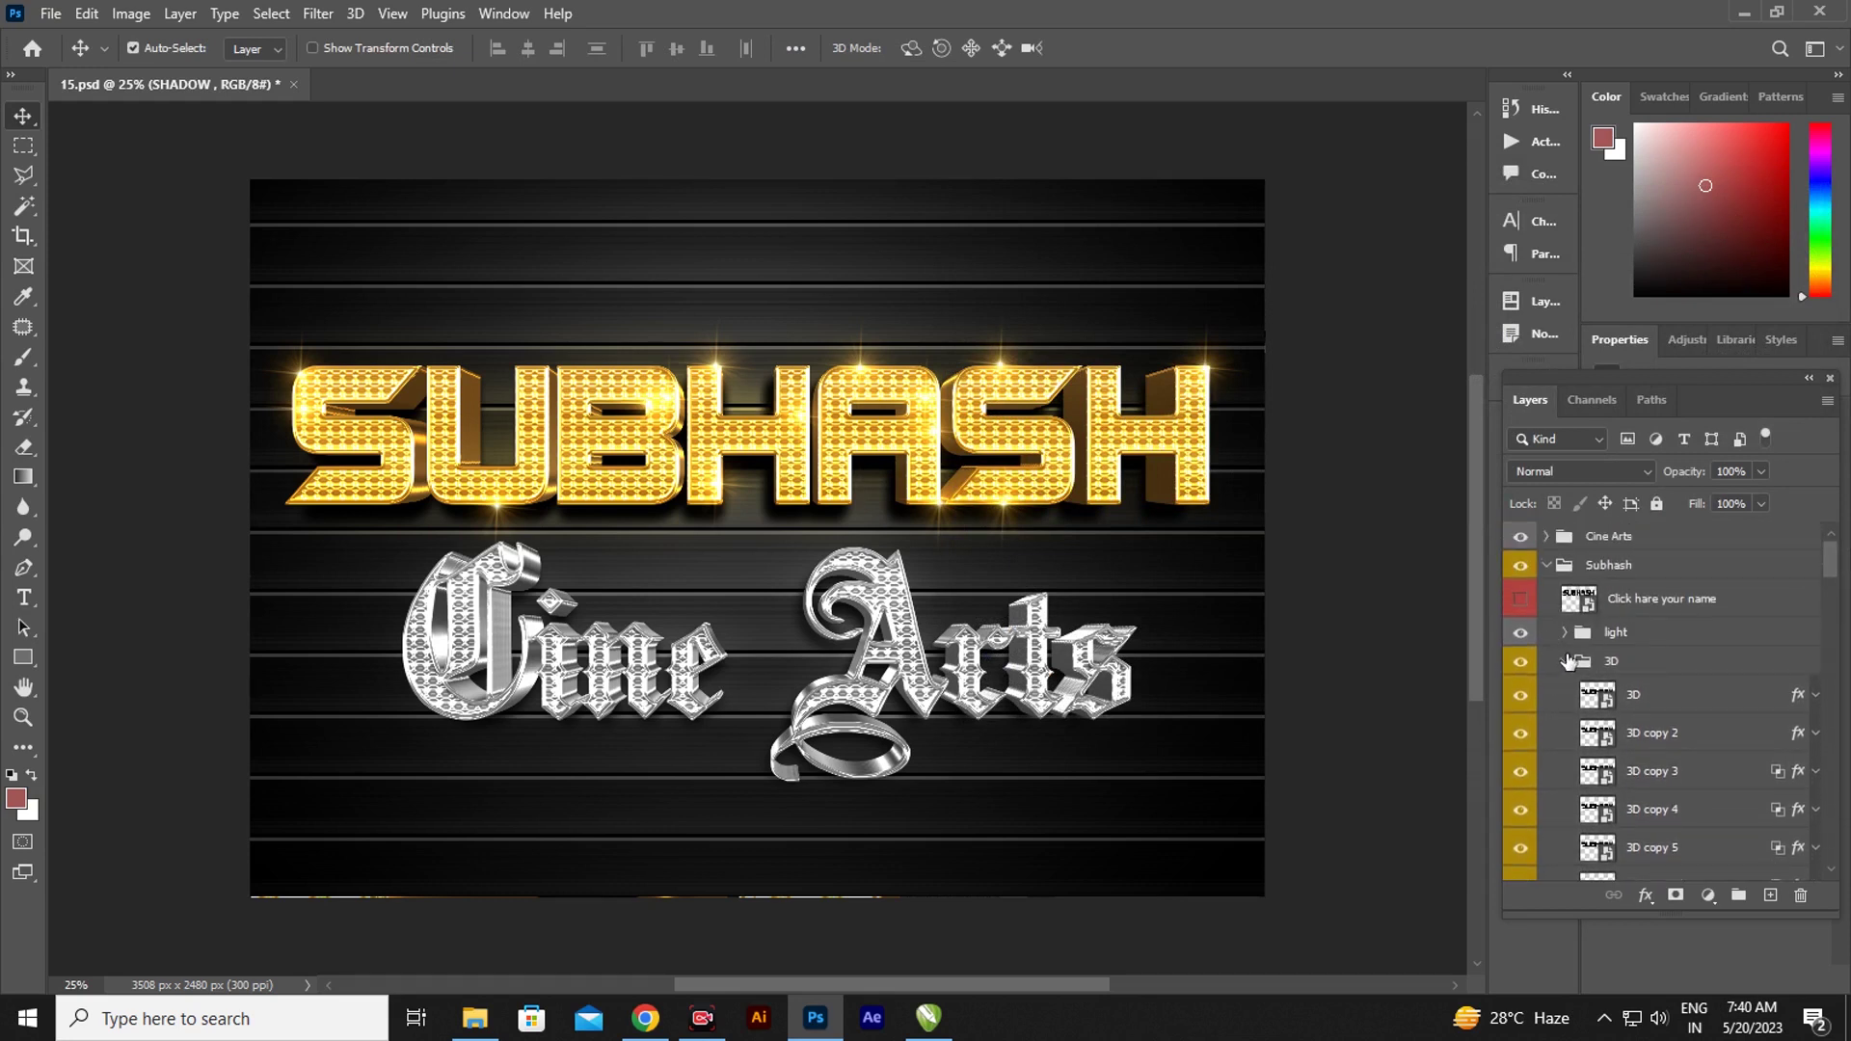
{"action": "left_click", "coordinate": [1565, 663]}
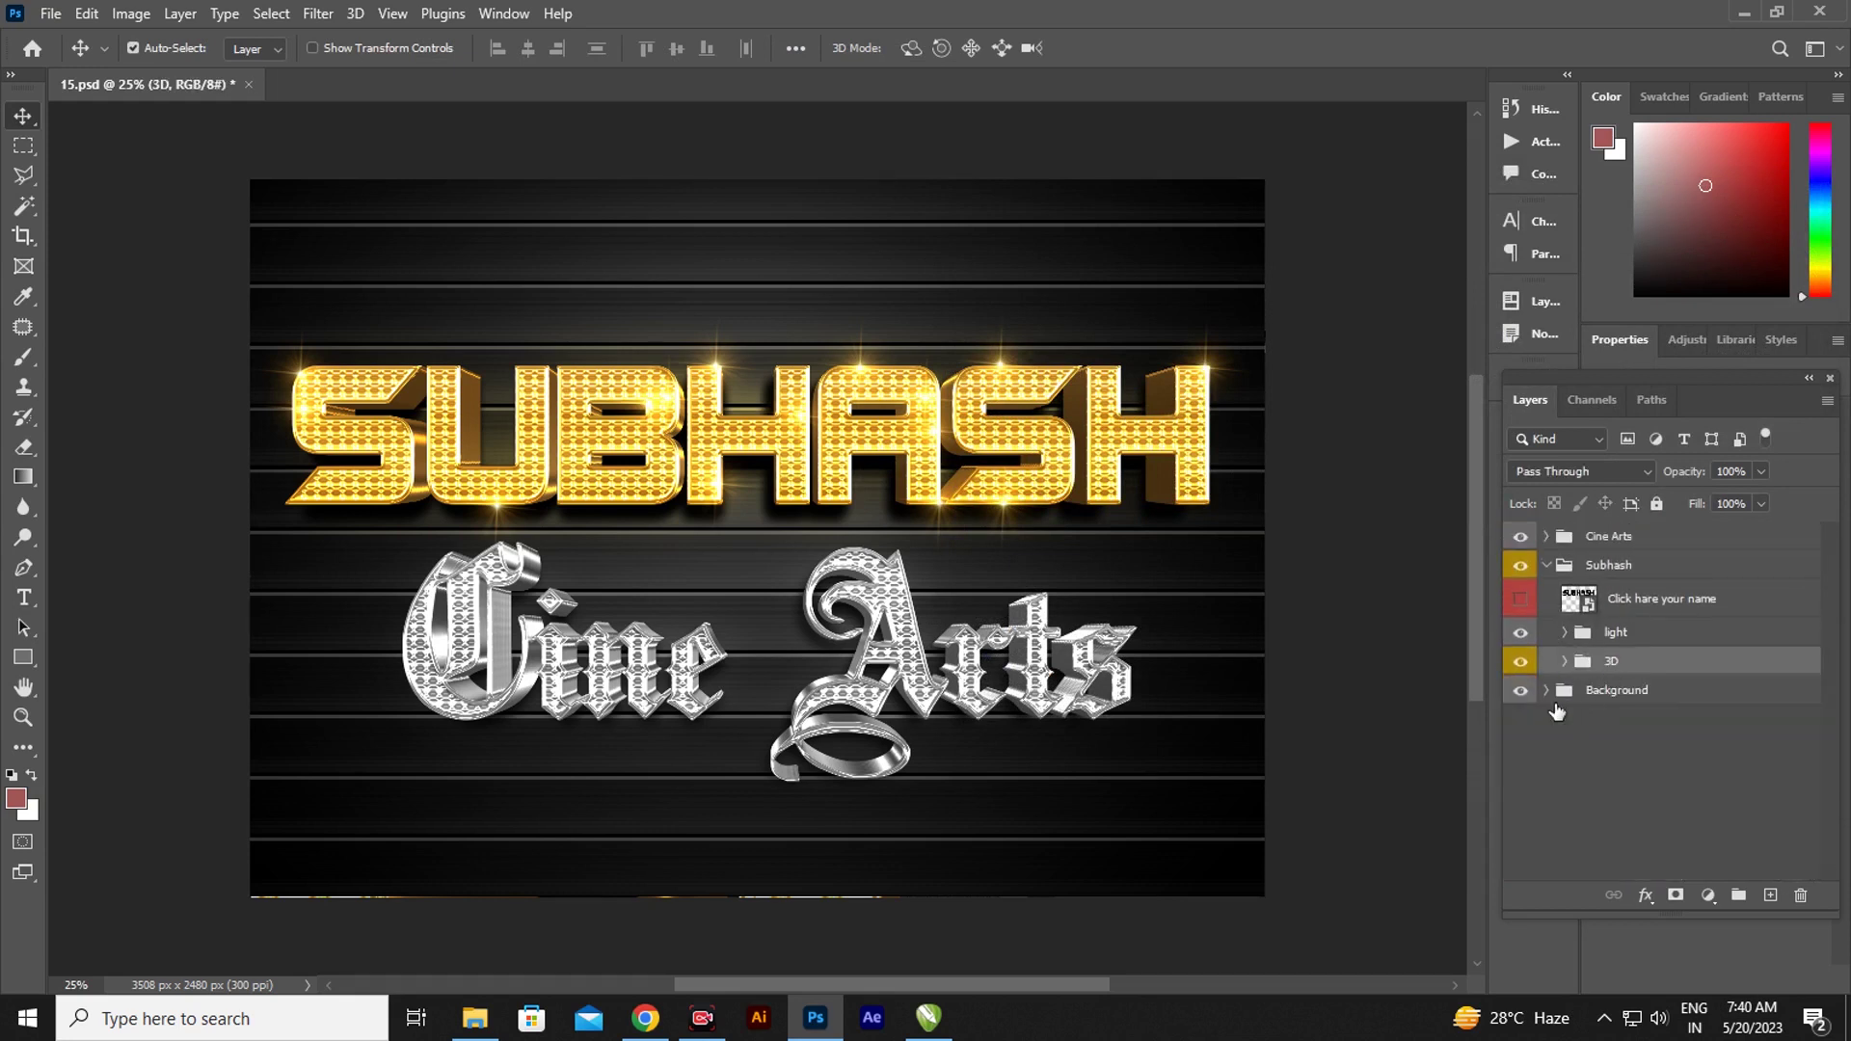
- Keep Background's Gradient Fill 1 radial after trying linear, then collapse Background
{"action": "left_click", "coordinate": [1546, 692]}
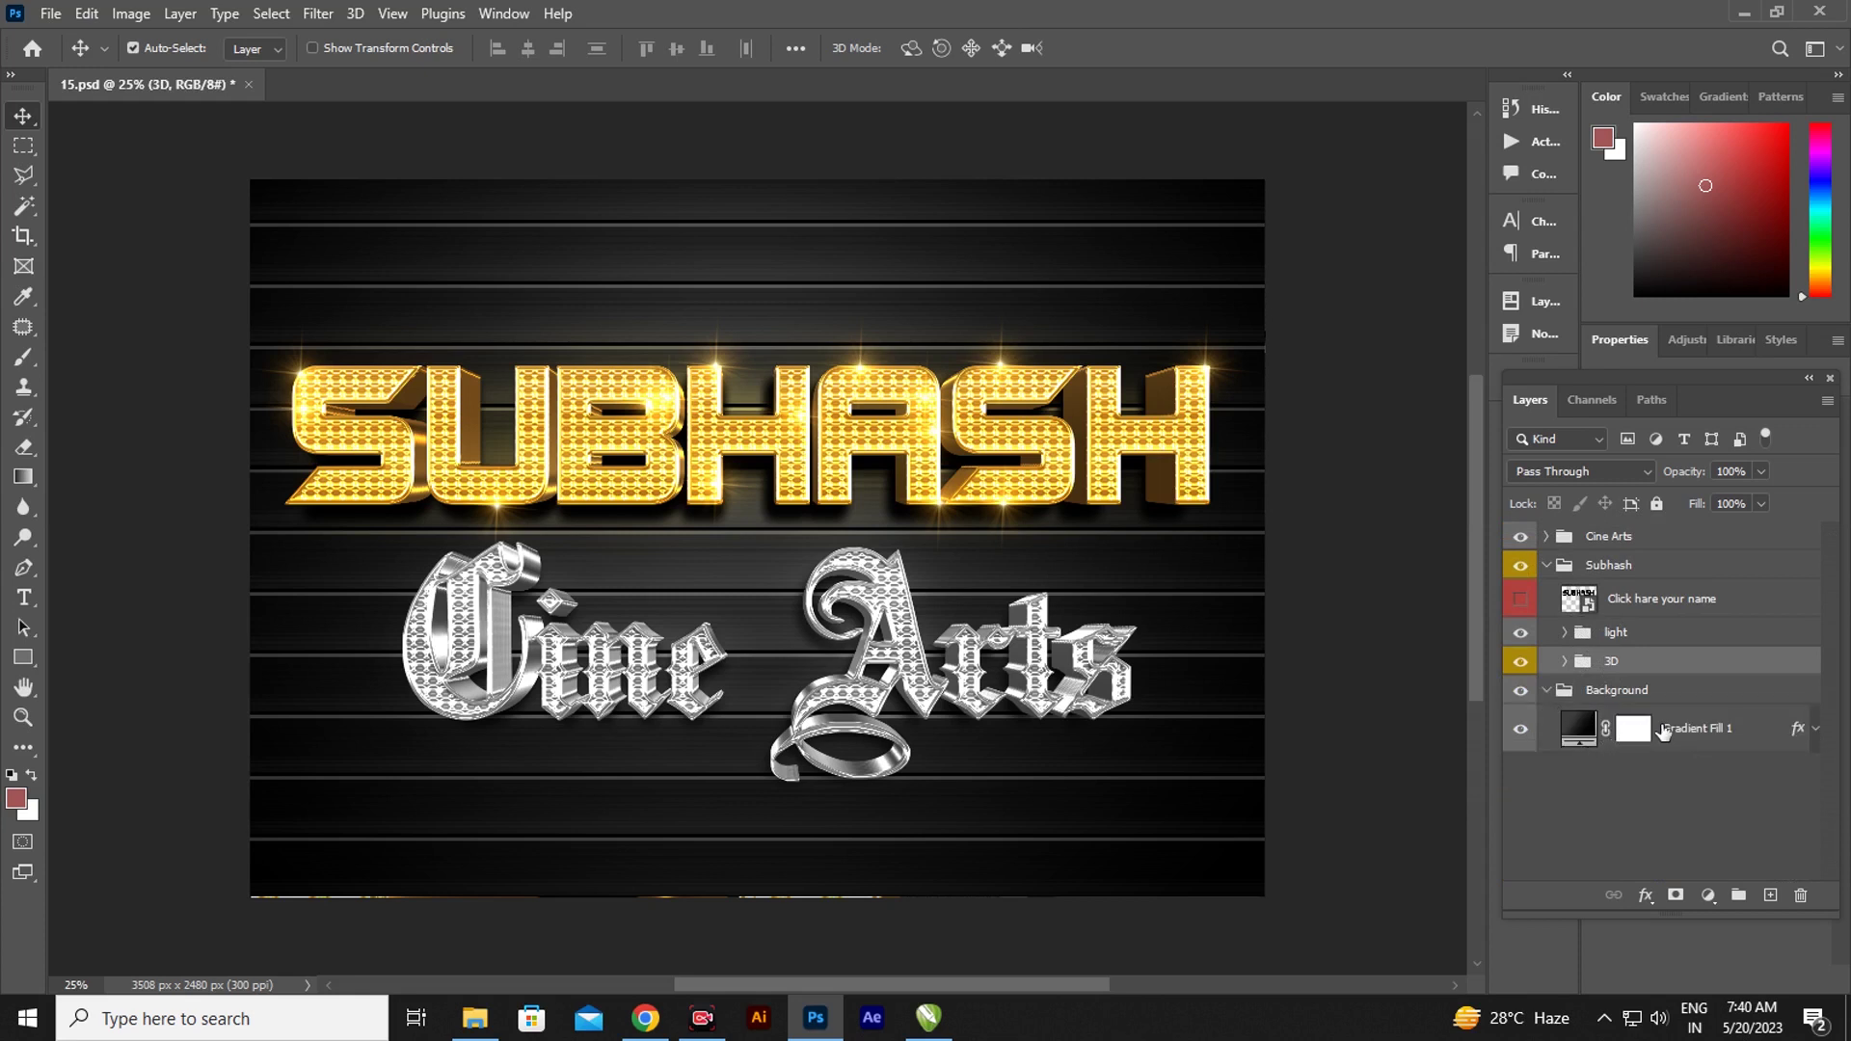
{"action": "double_click", "coordinate": [1577, 730]}
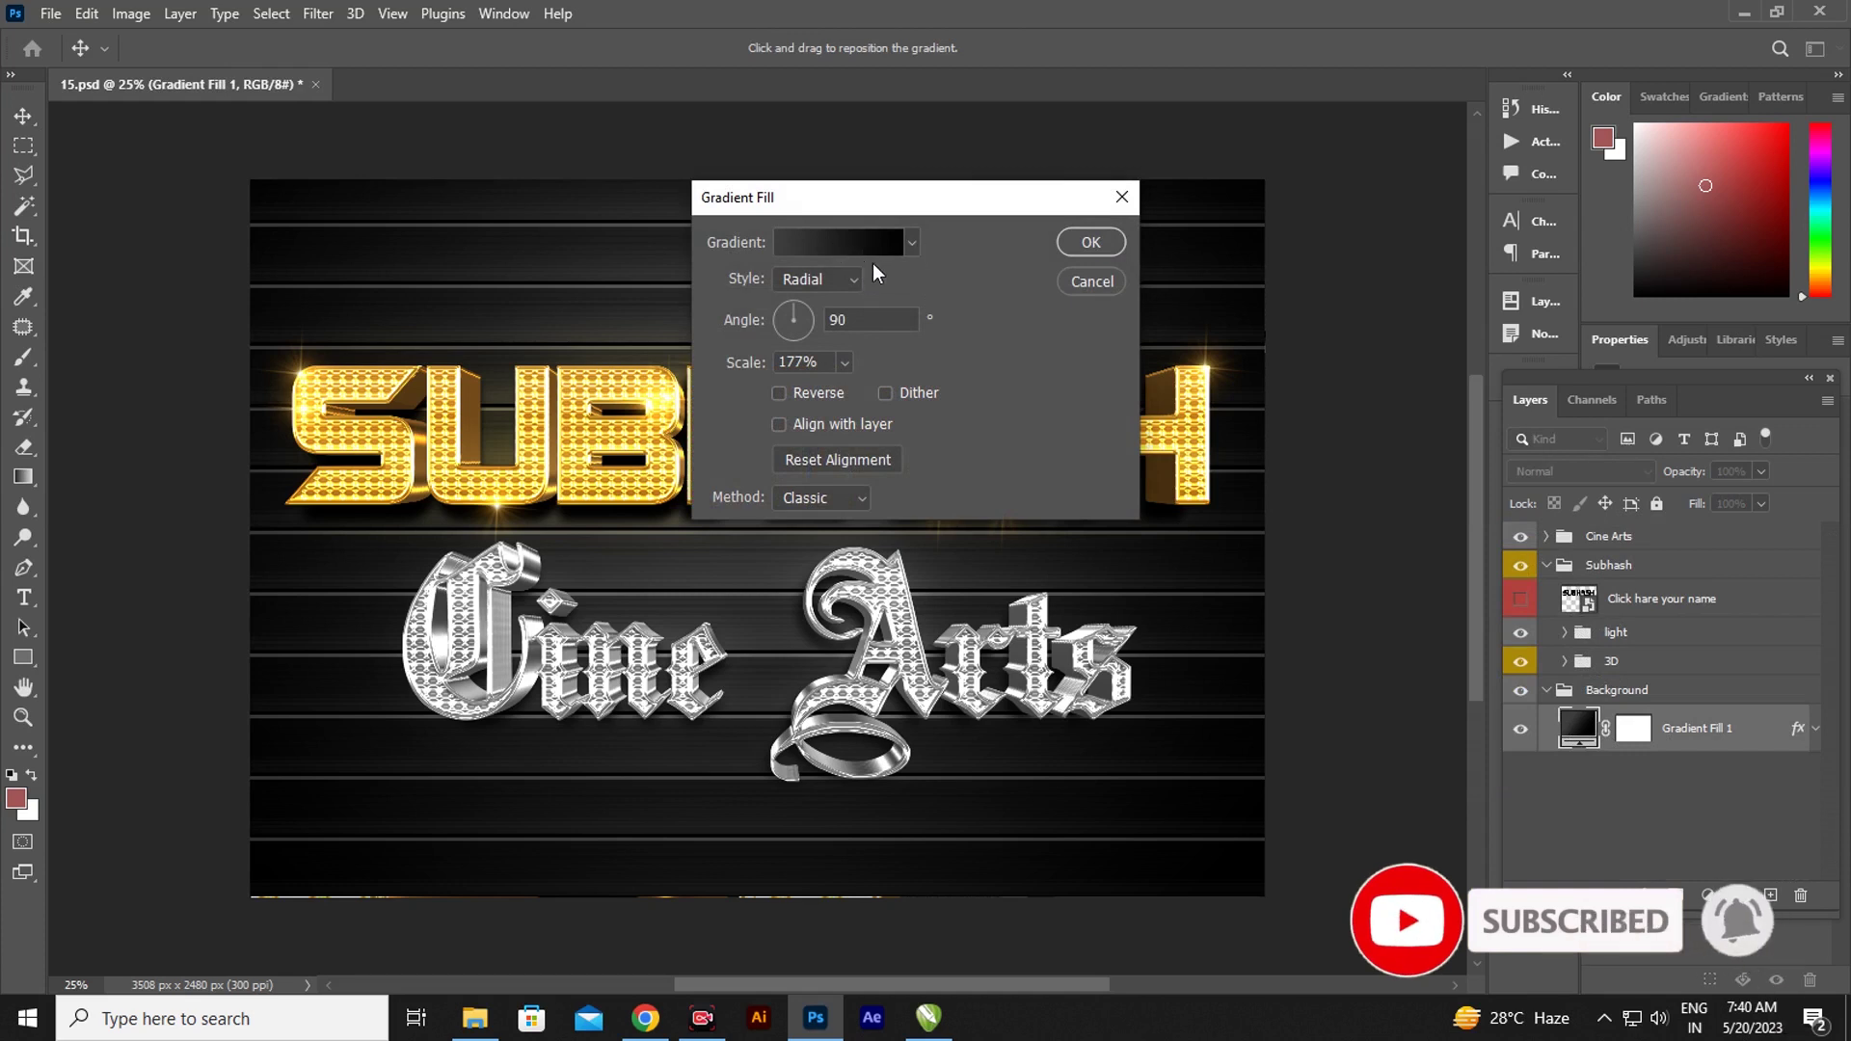
{"action": "left_click", "coordinate": [911, 246]}
{"action": "left_click", "coordinate": [910, 243]}
{"action": "left_click", "coordinate": [854, 280]}
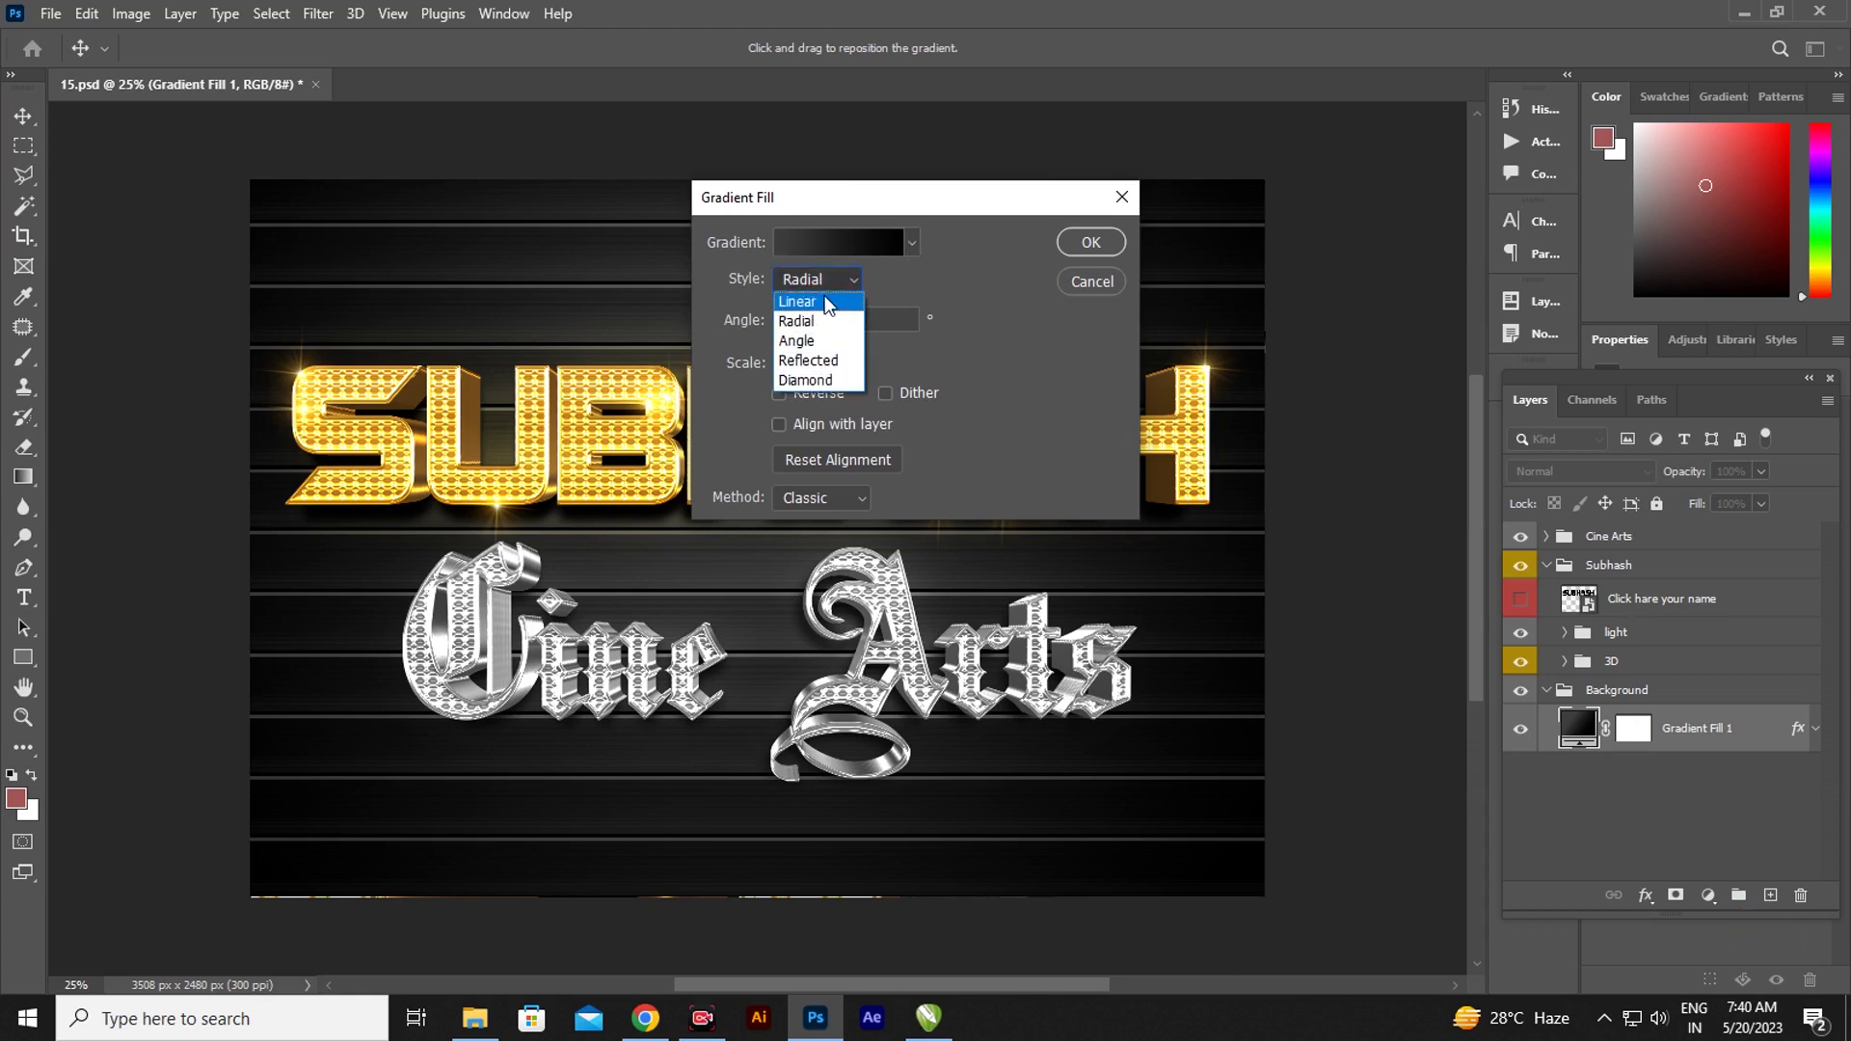
{"action": "left_click", "coordinate": [824, 298]}
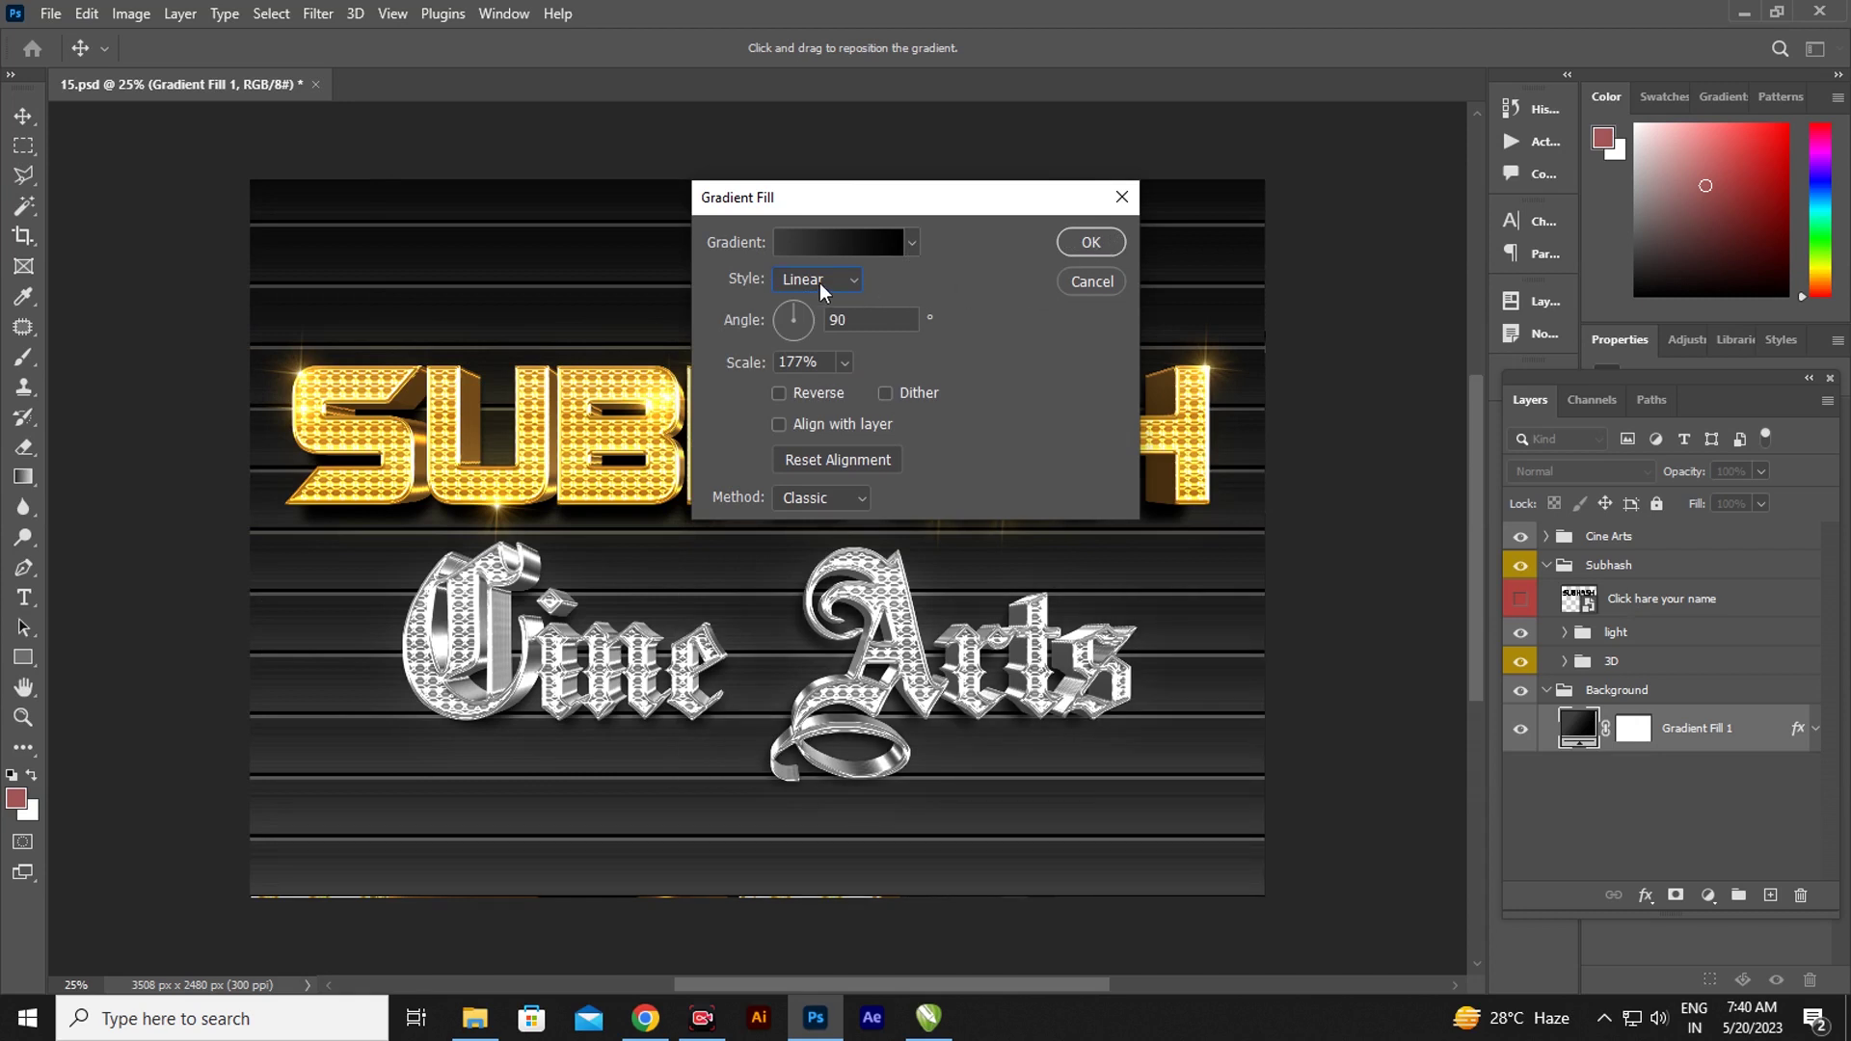
{"action": "left_click", "coordinate": [853, 278]}
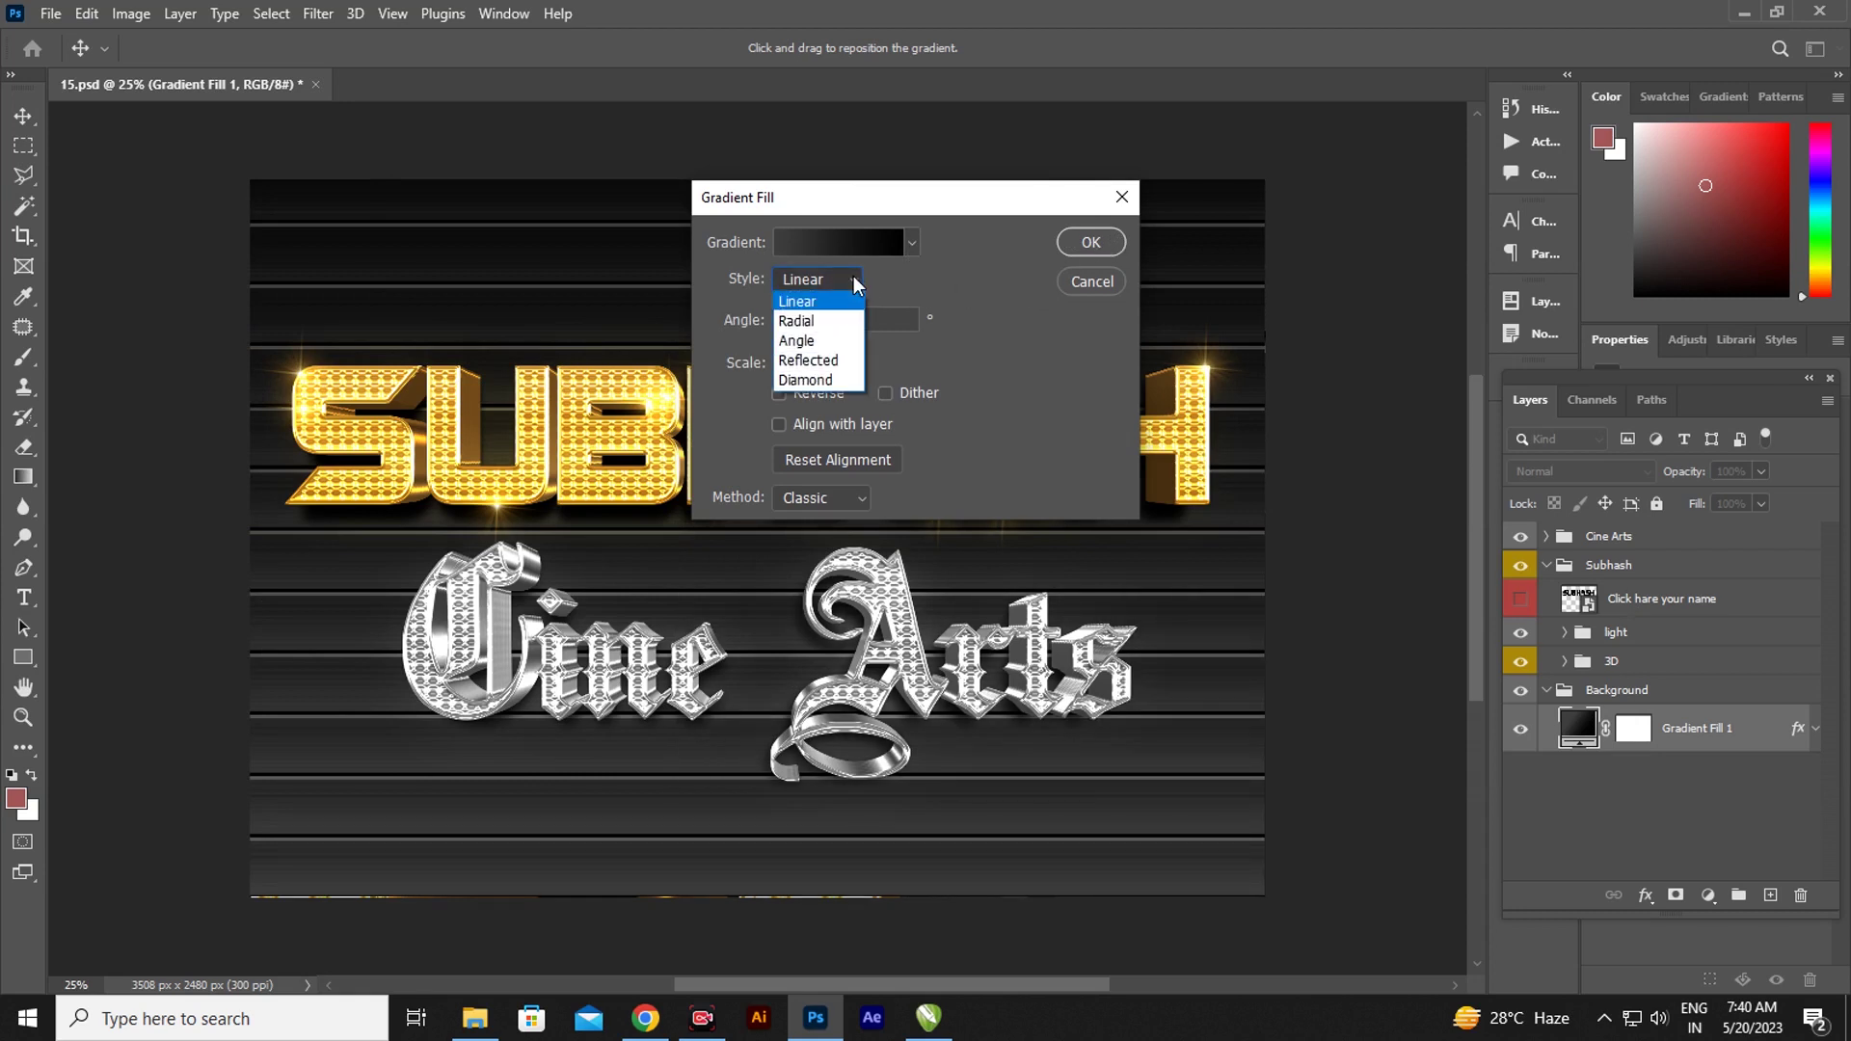
{"action": "left_click", "coordinate": [824, 315]}
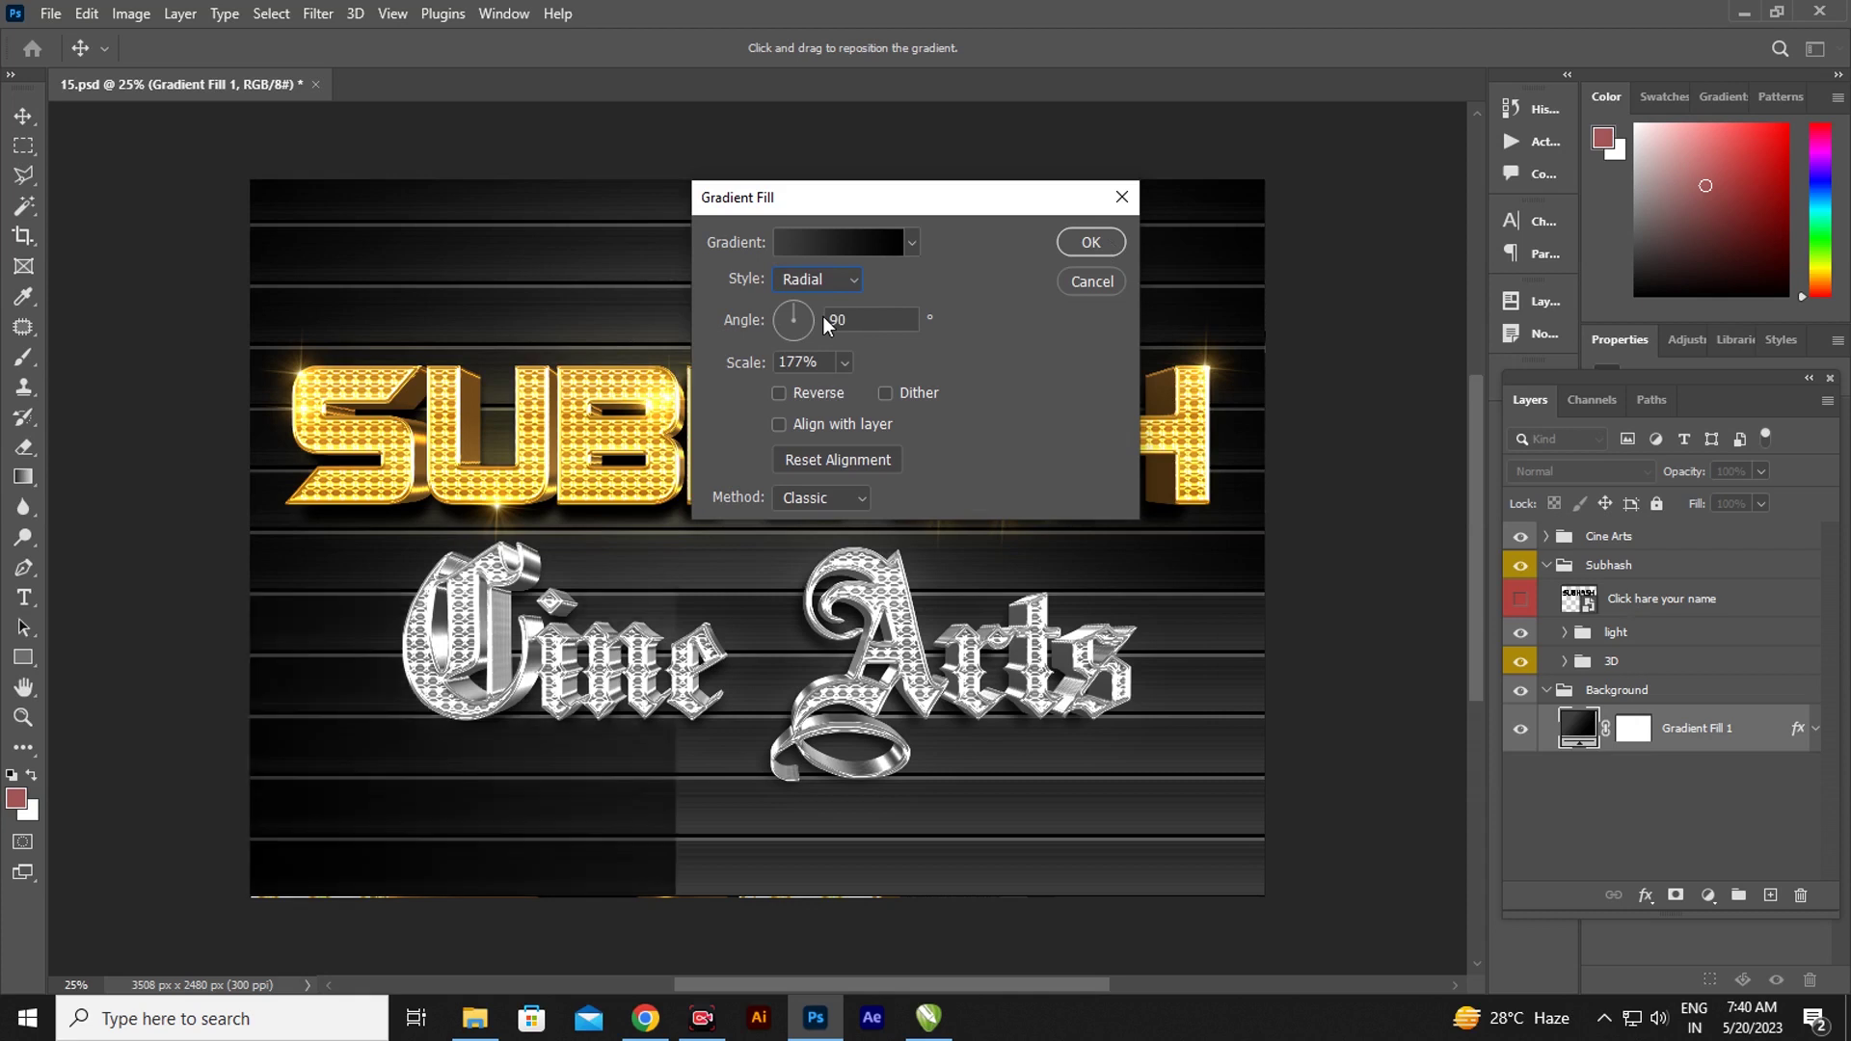
{"action": "left_click", "coordinate": [1086, 246]}
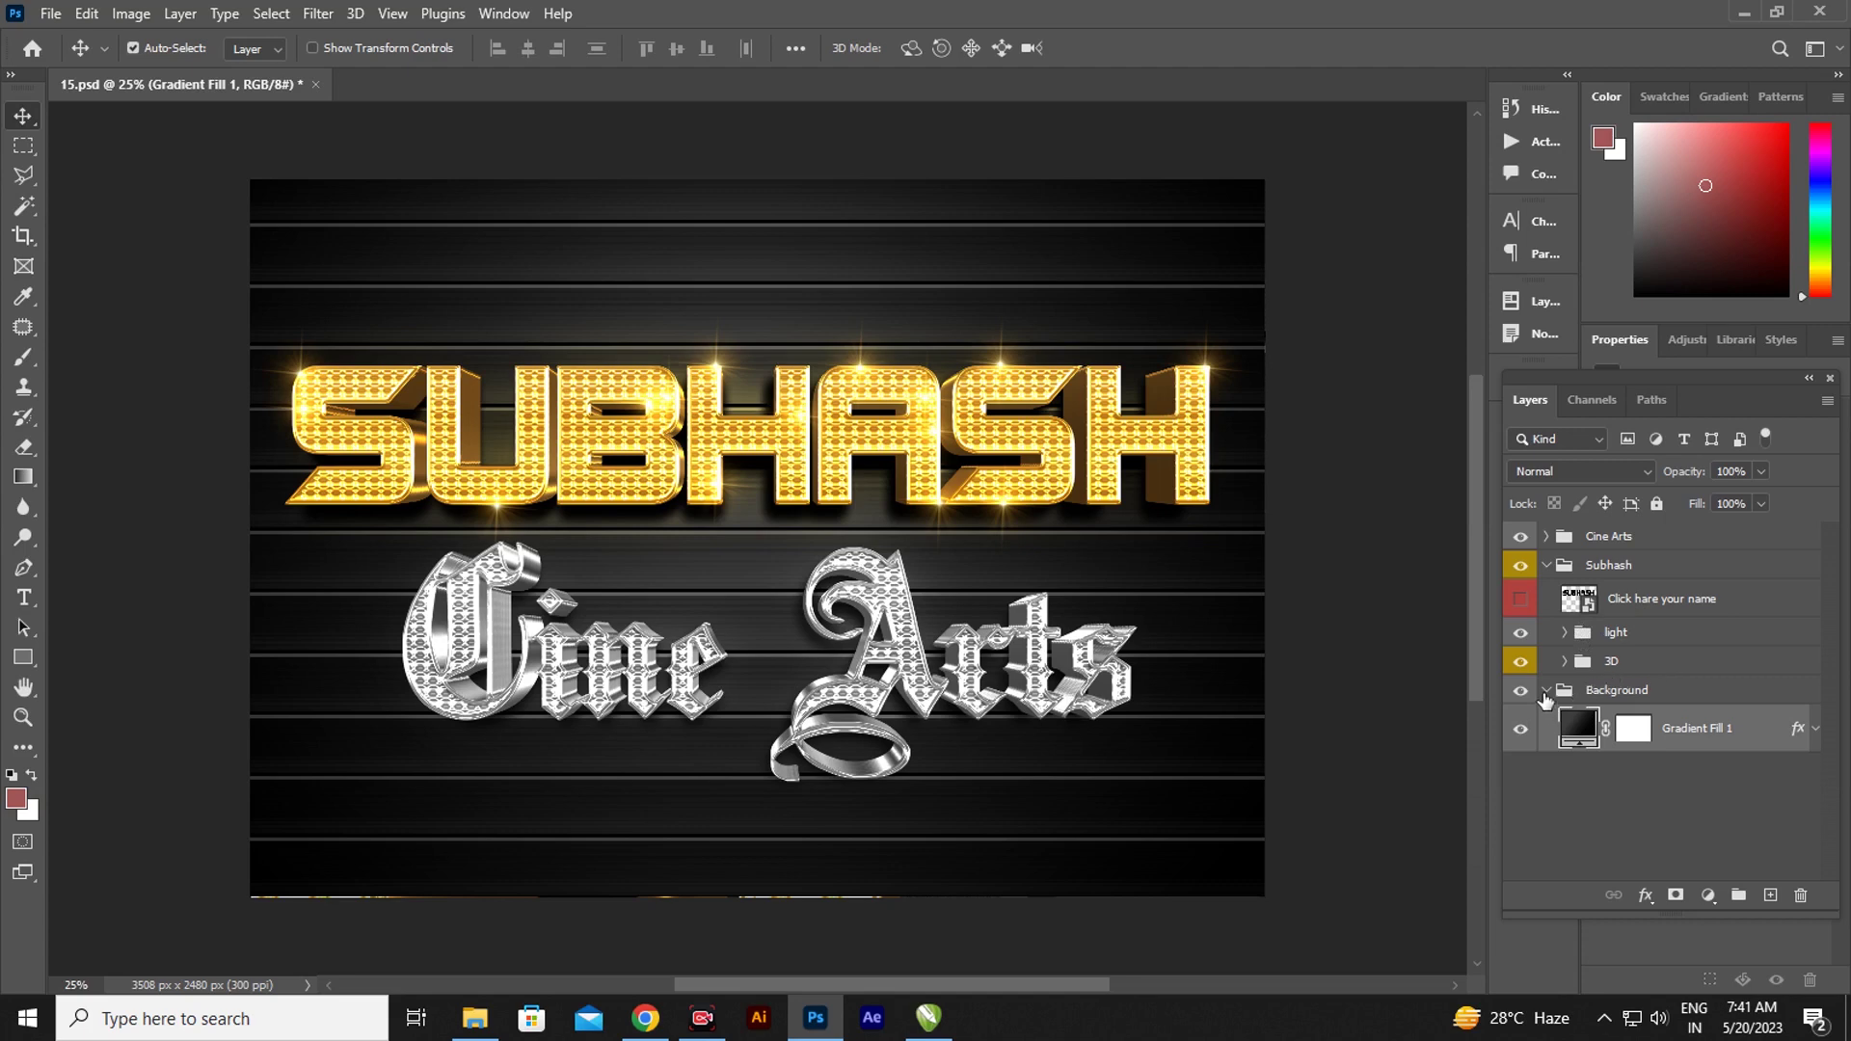
{"action": "left_click", "coordinate": [1546, 690]}
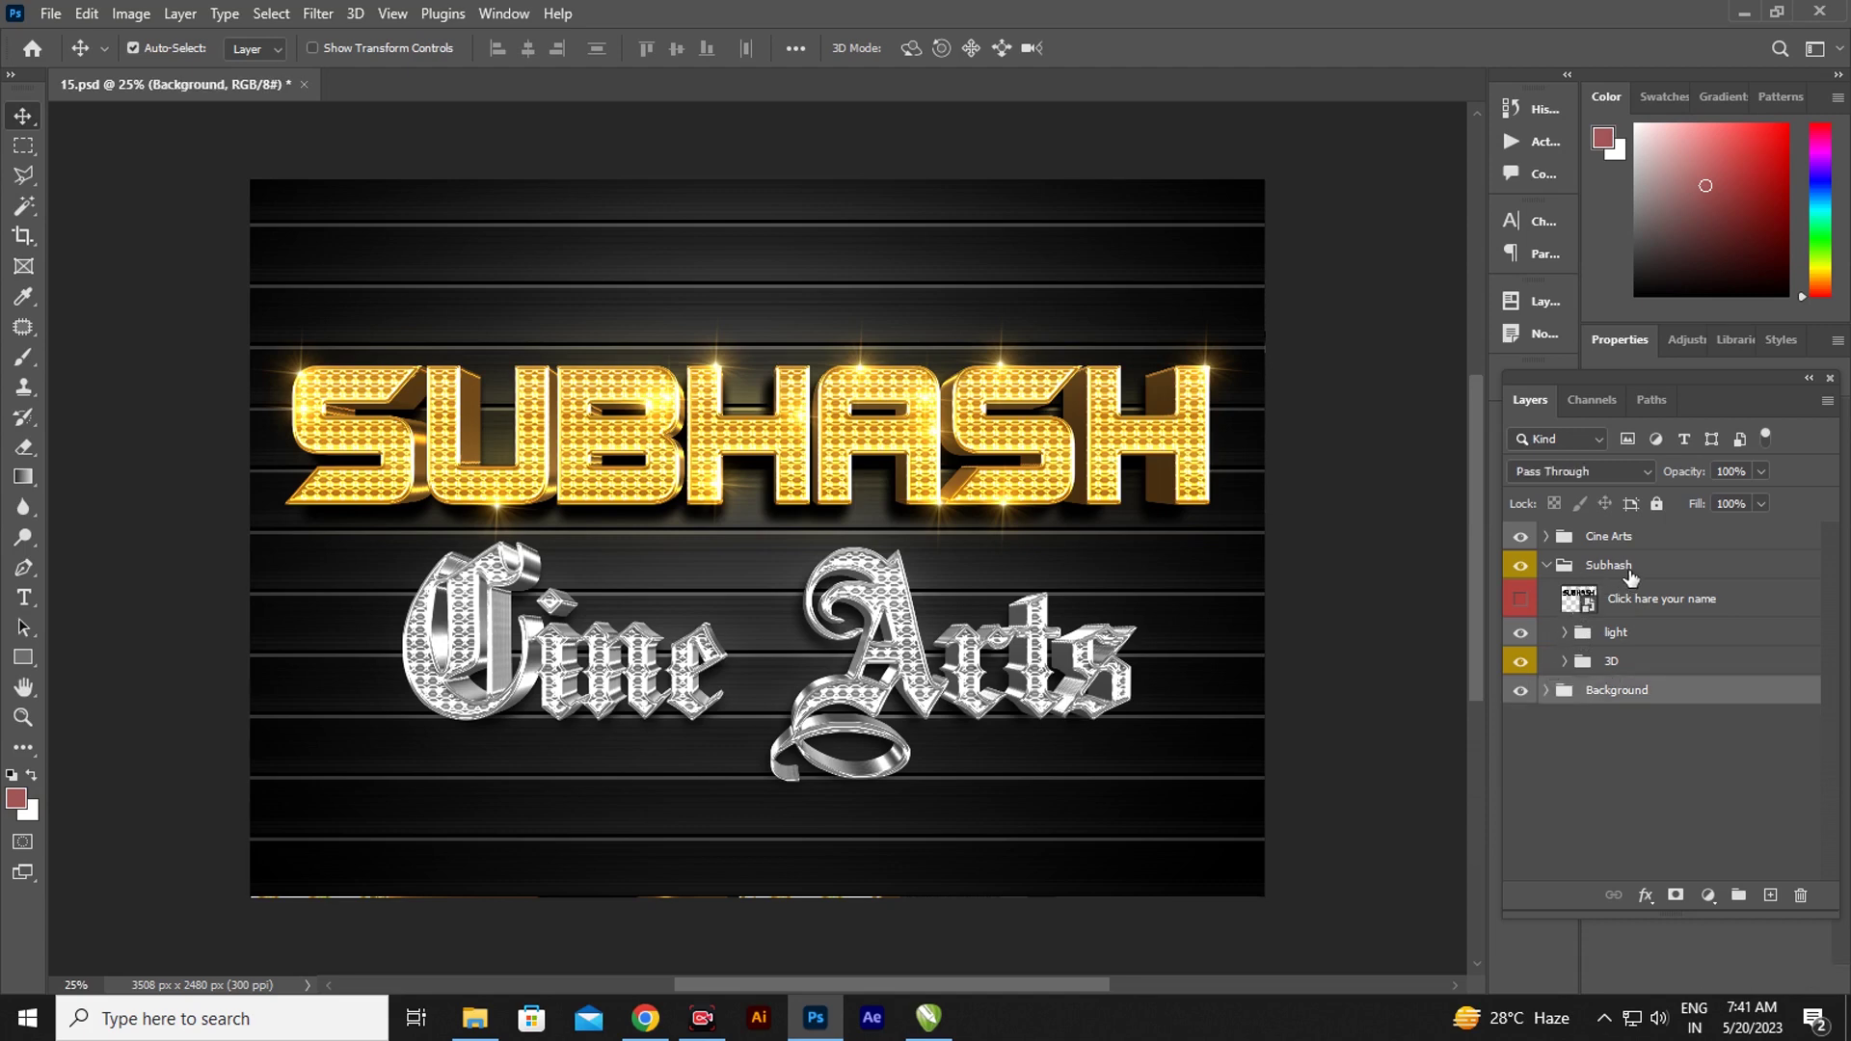
- Open the name smart object and delete its SUBHASH text
{"action": "double_click", "coordinate": [1579, 600]}
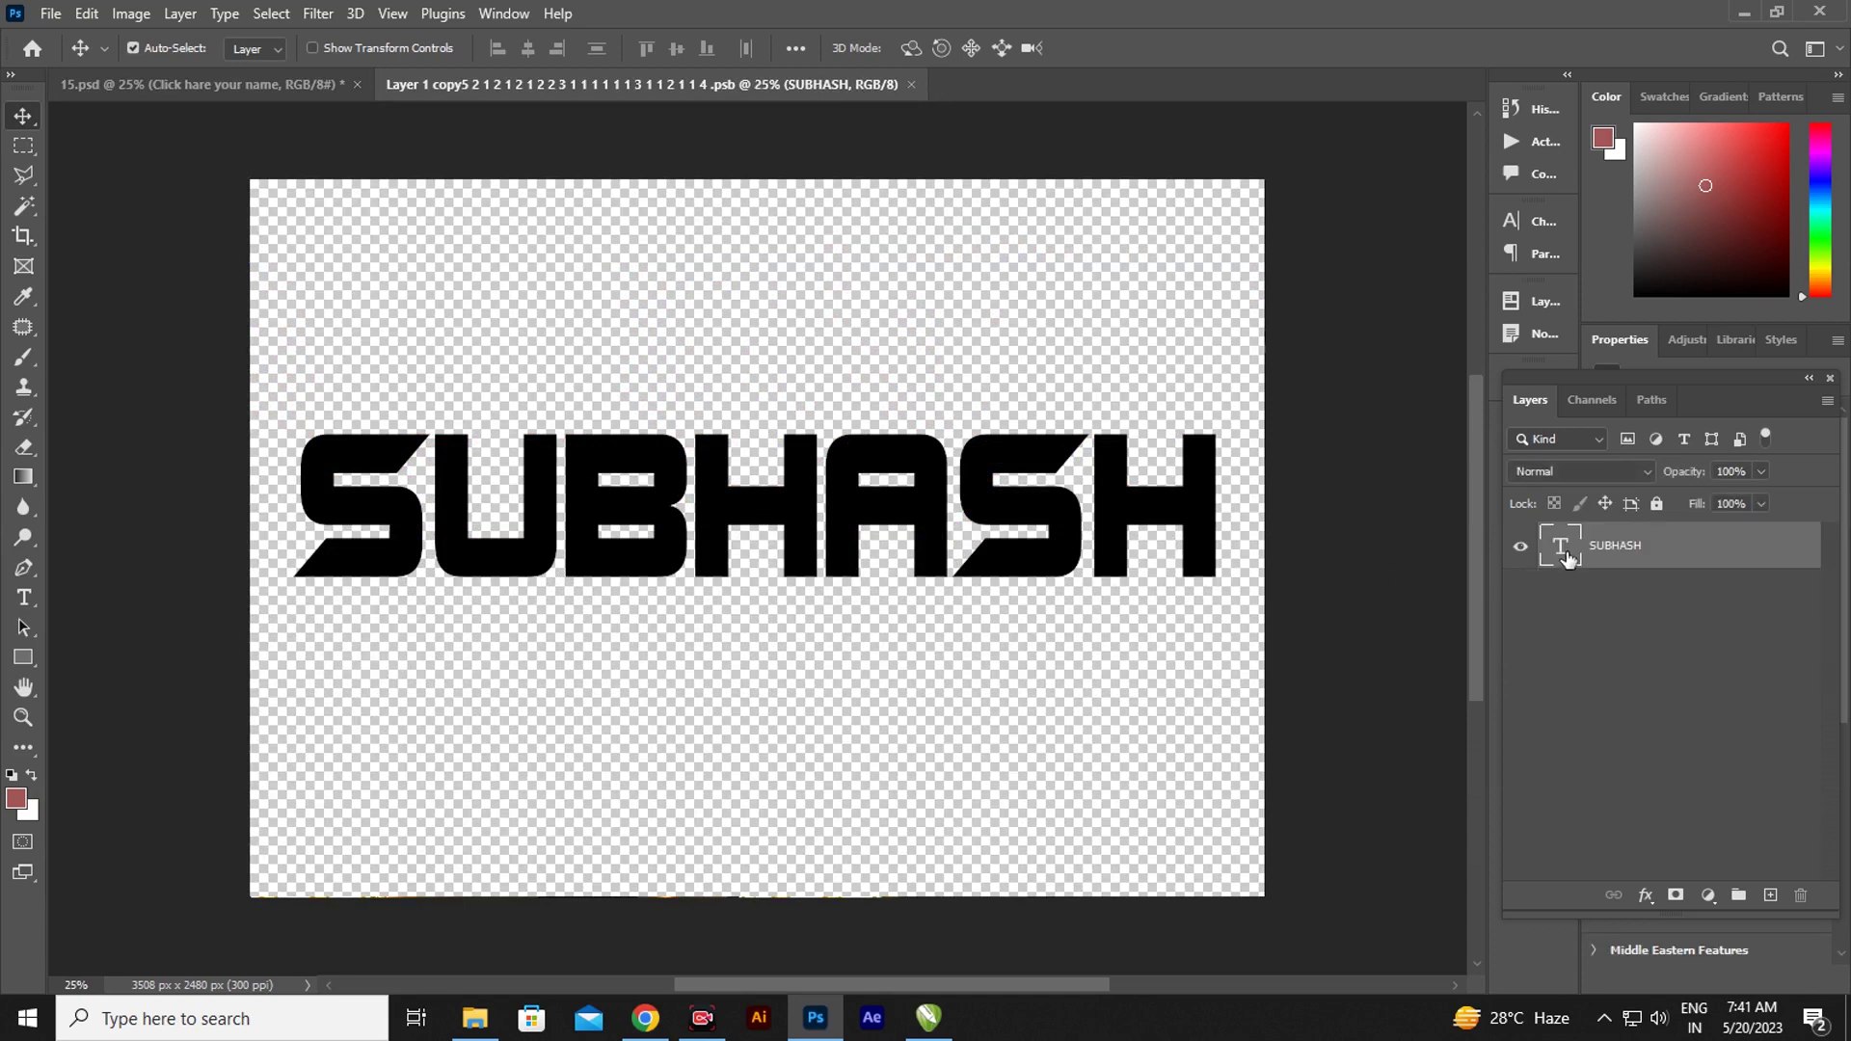
{"action": "double_click", "coordinate": [1565, 557]}
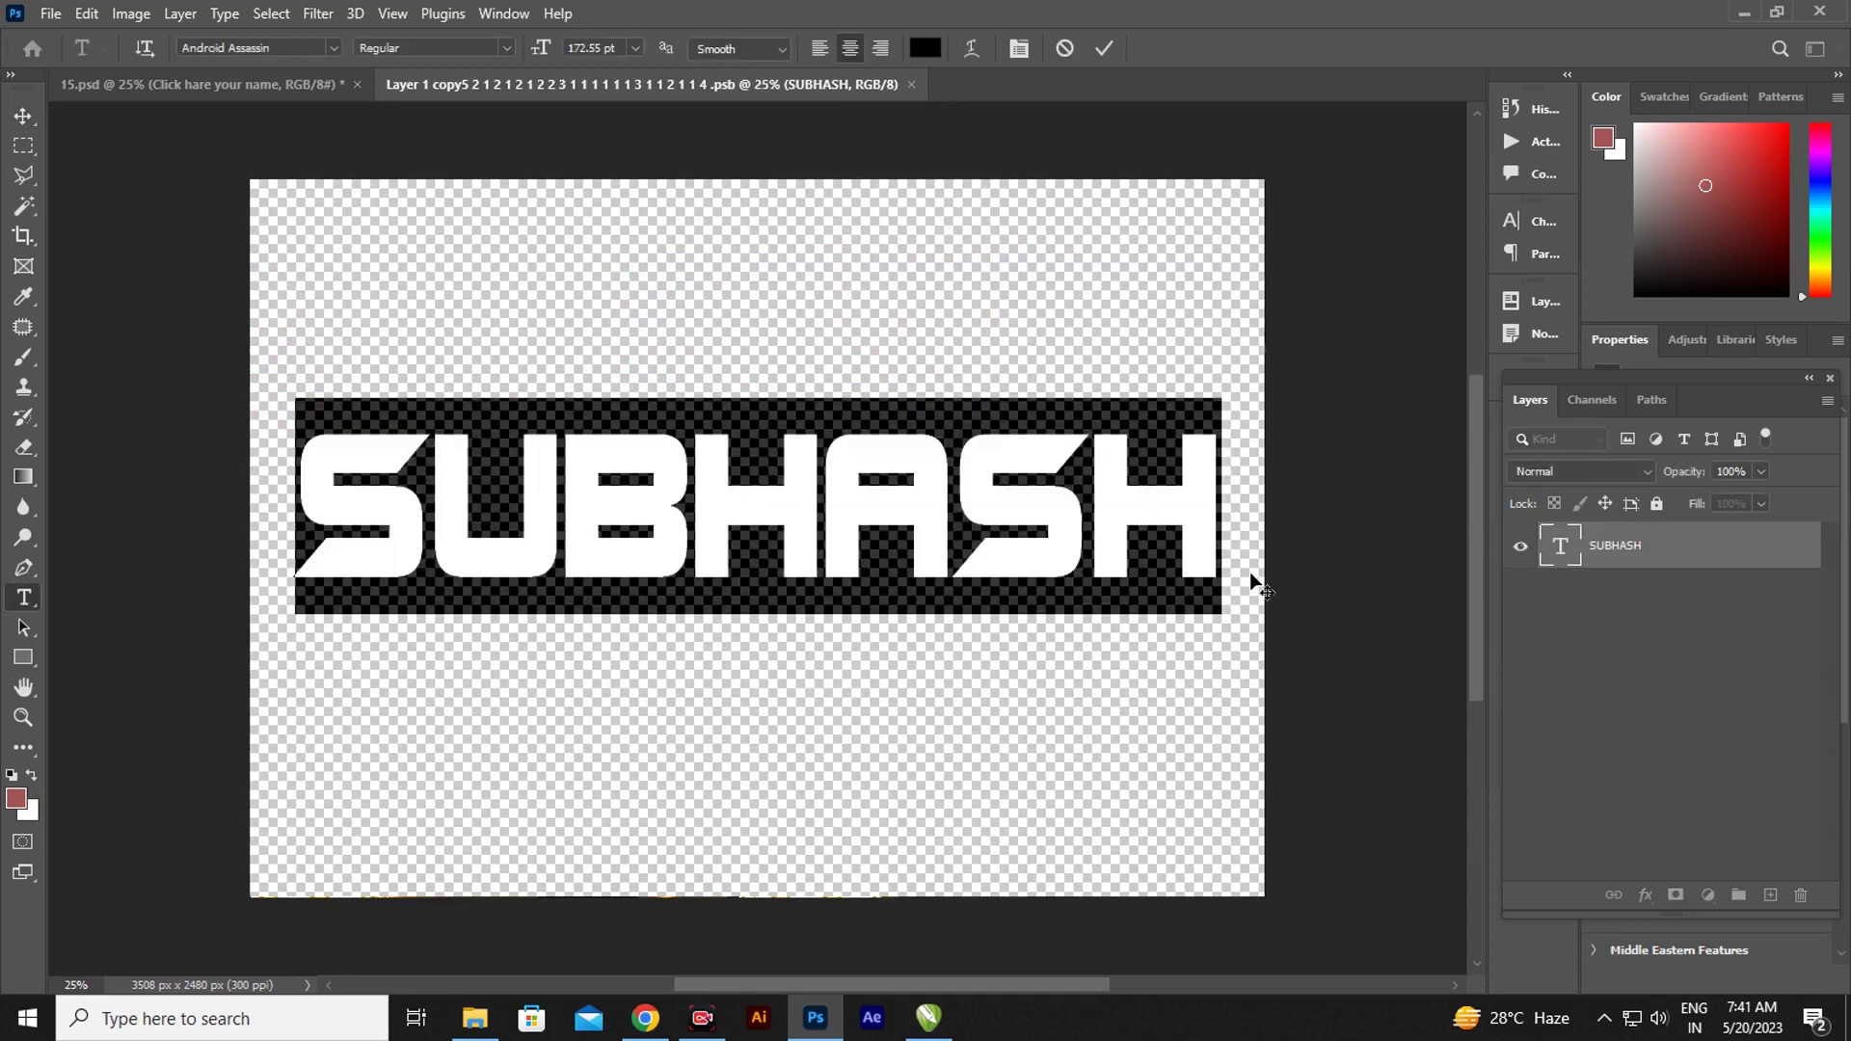
{"action": "key", "text": "BackSpace"}
{"action": "left_click", "coordinate": [23, 116]}
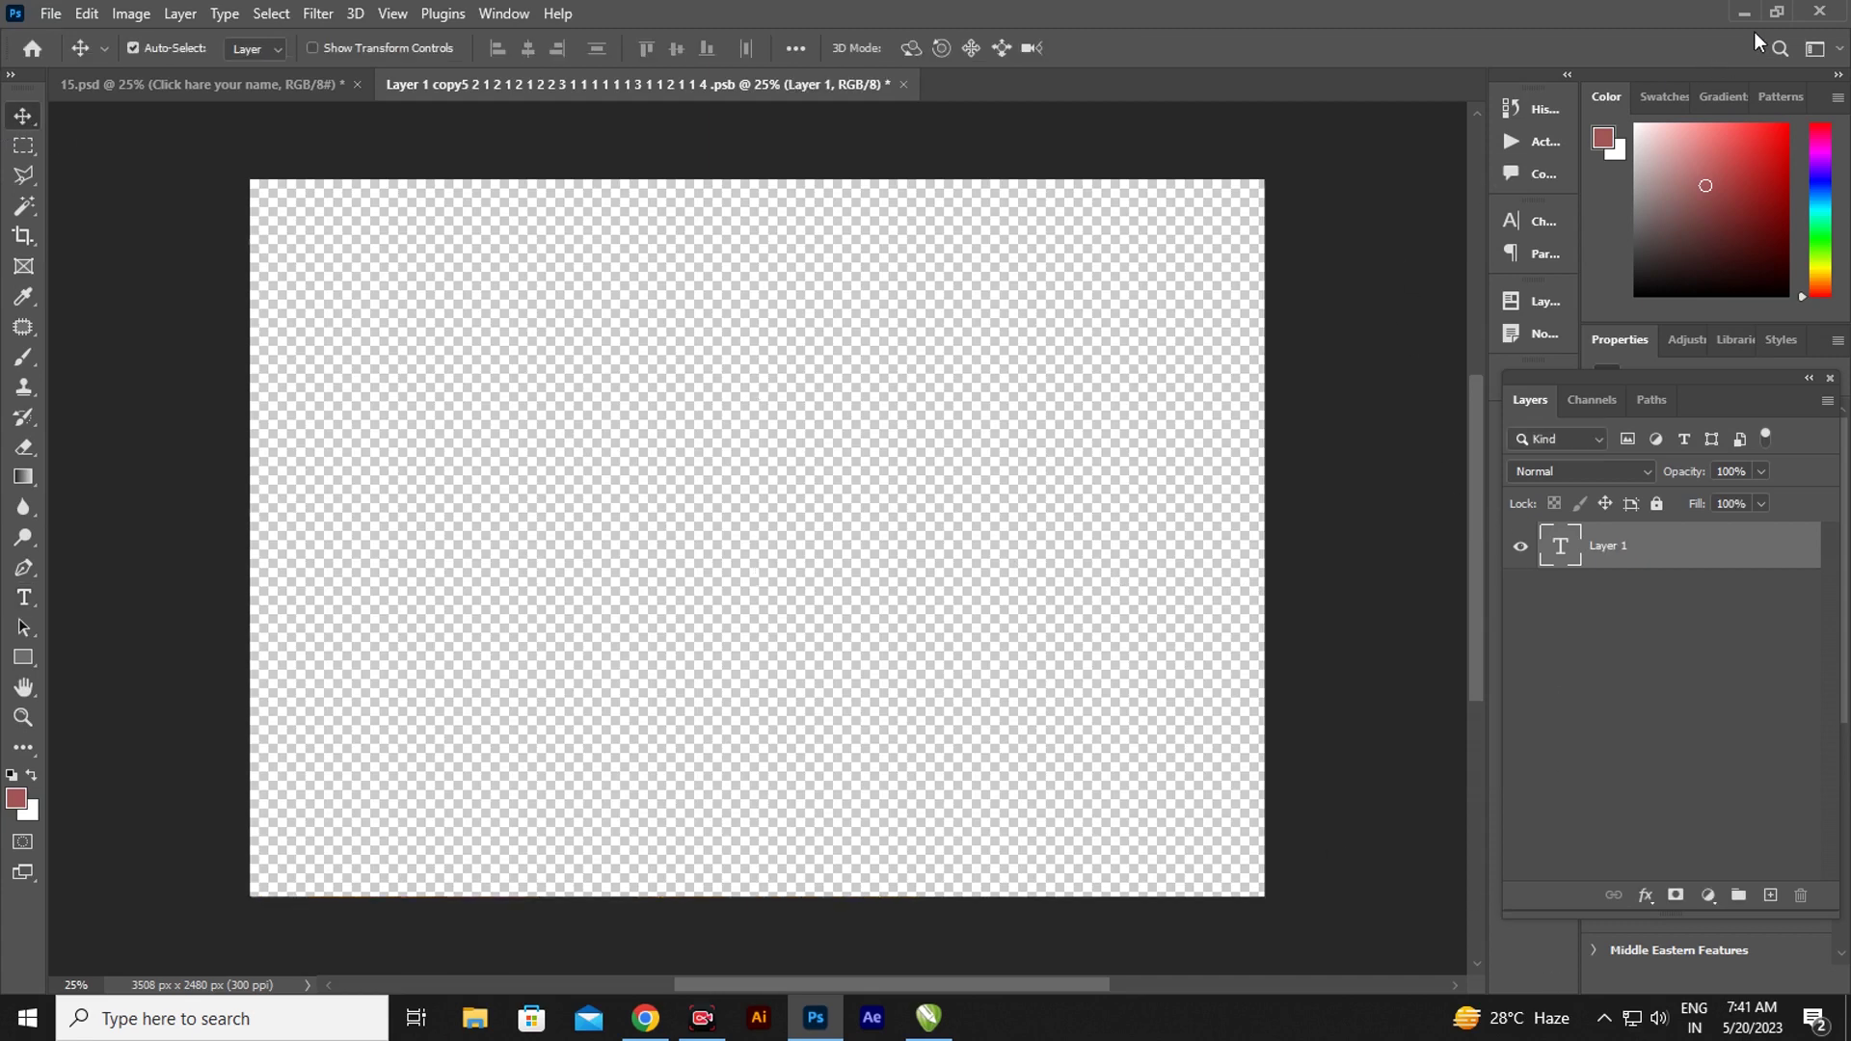
{"action": "key", "text": "super+d"}
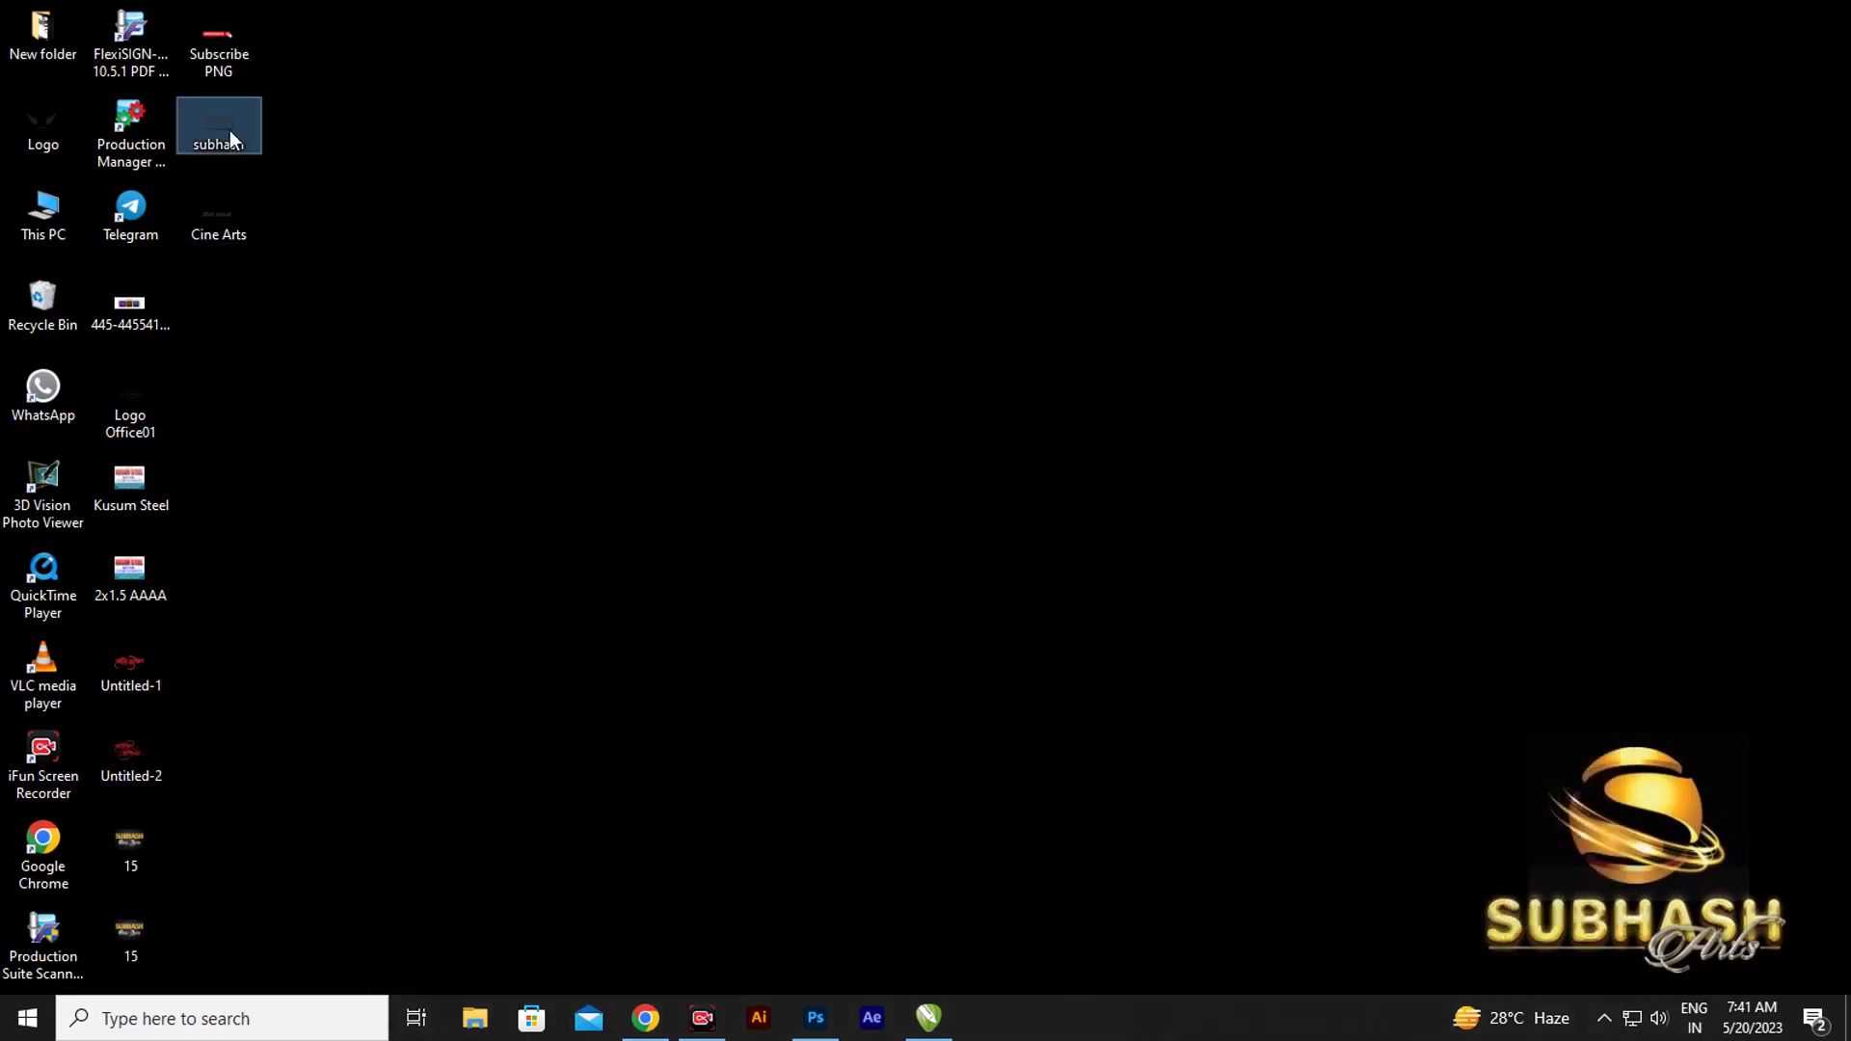
- Place the subhash artwork, raise it slightly, and save the smart object
{"action": "left_click_drag", "start_coordinate": [229, 131], "coordinate": [843, 948]}
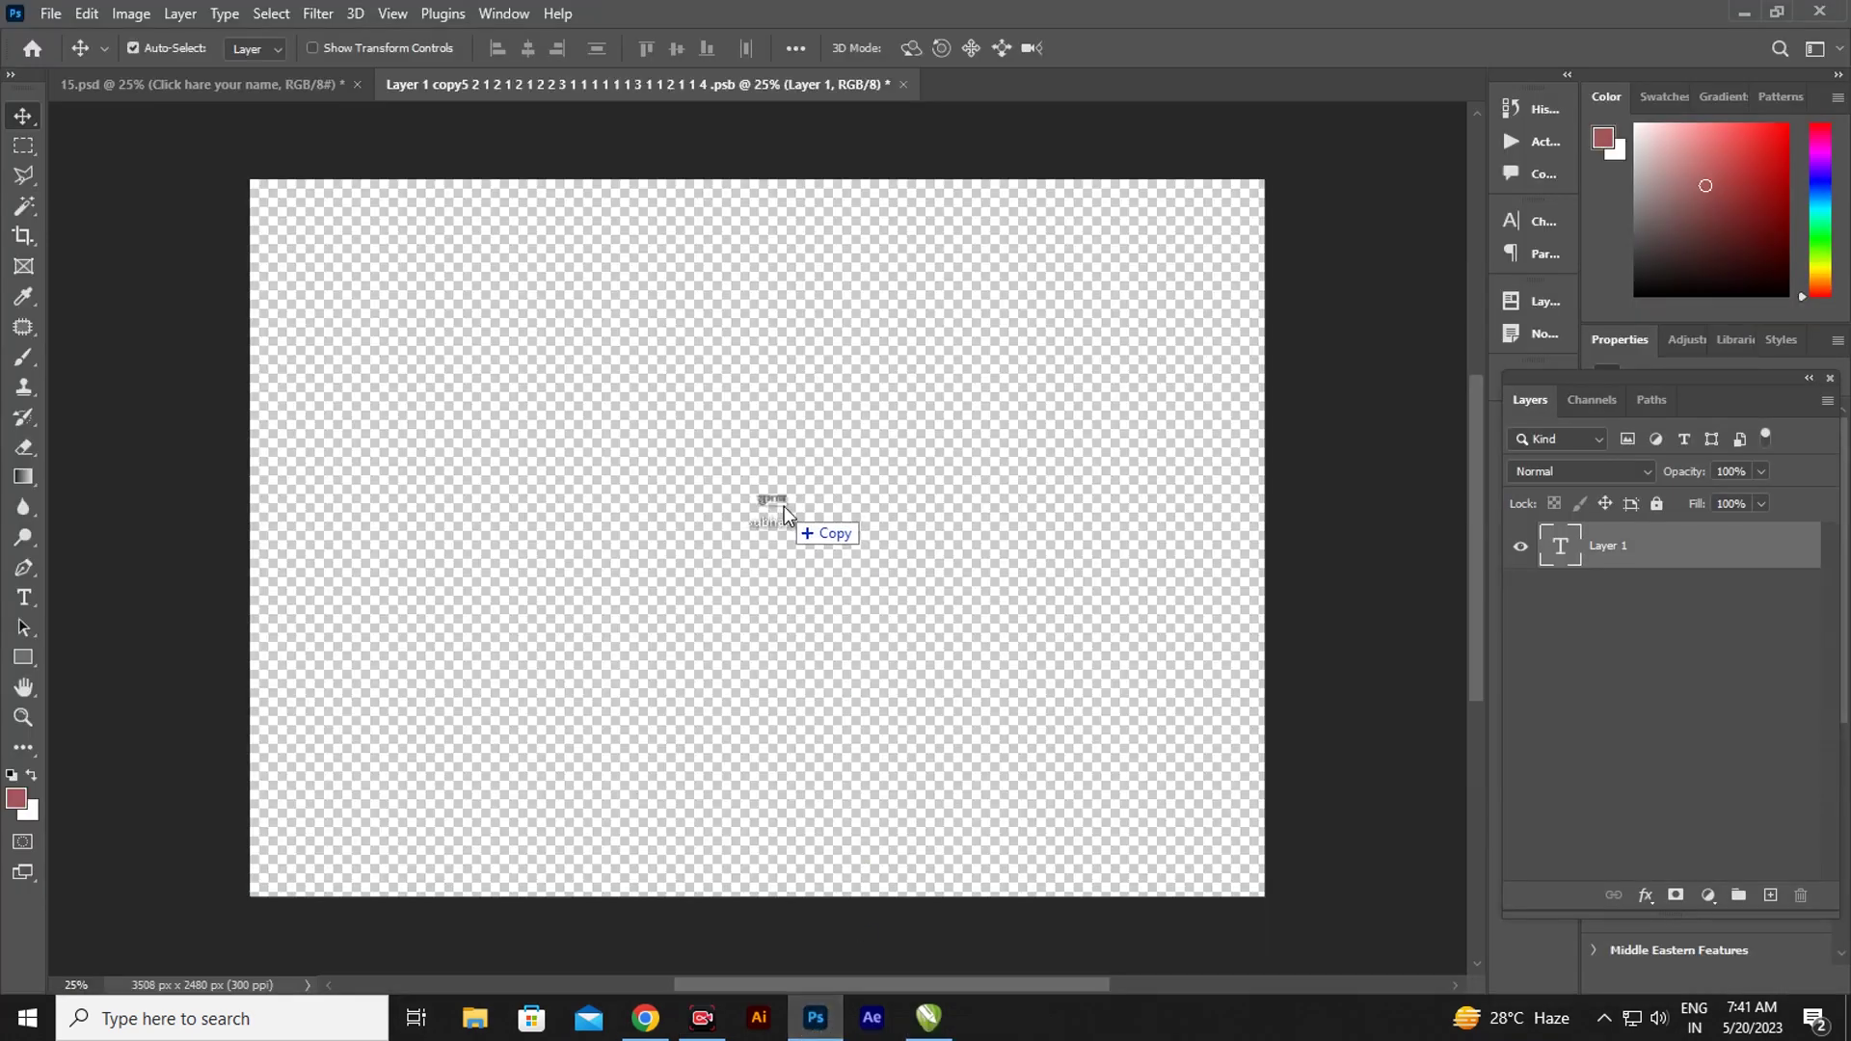
{"action": "left_click_drag", "start_coordinate": [844, 948], "coordinate": [781, 510]}
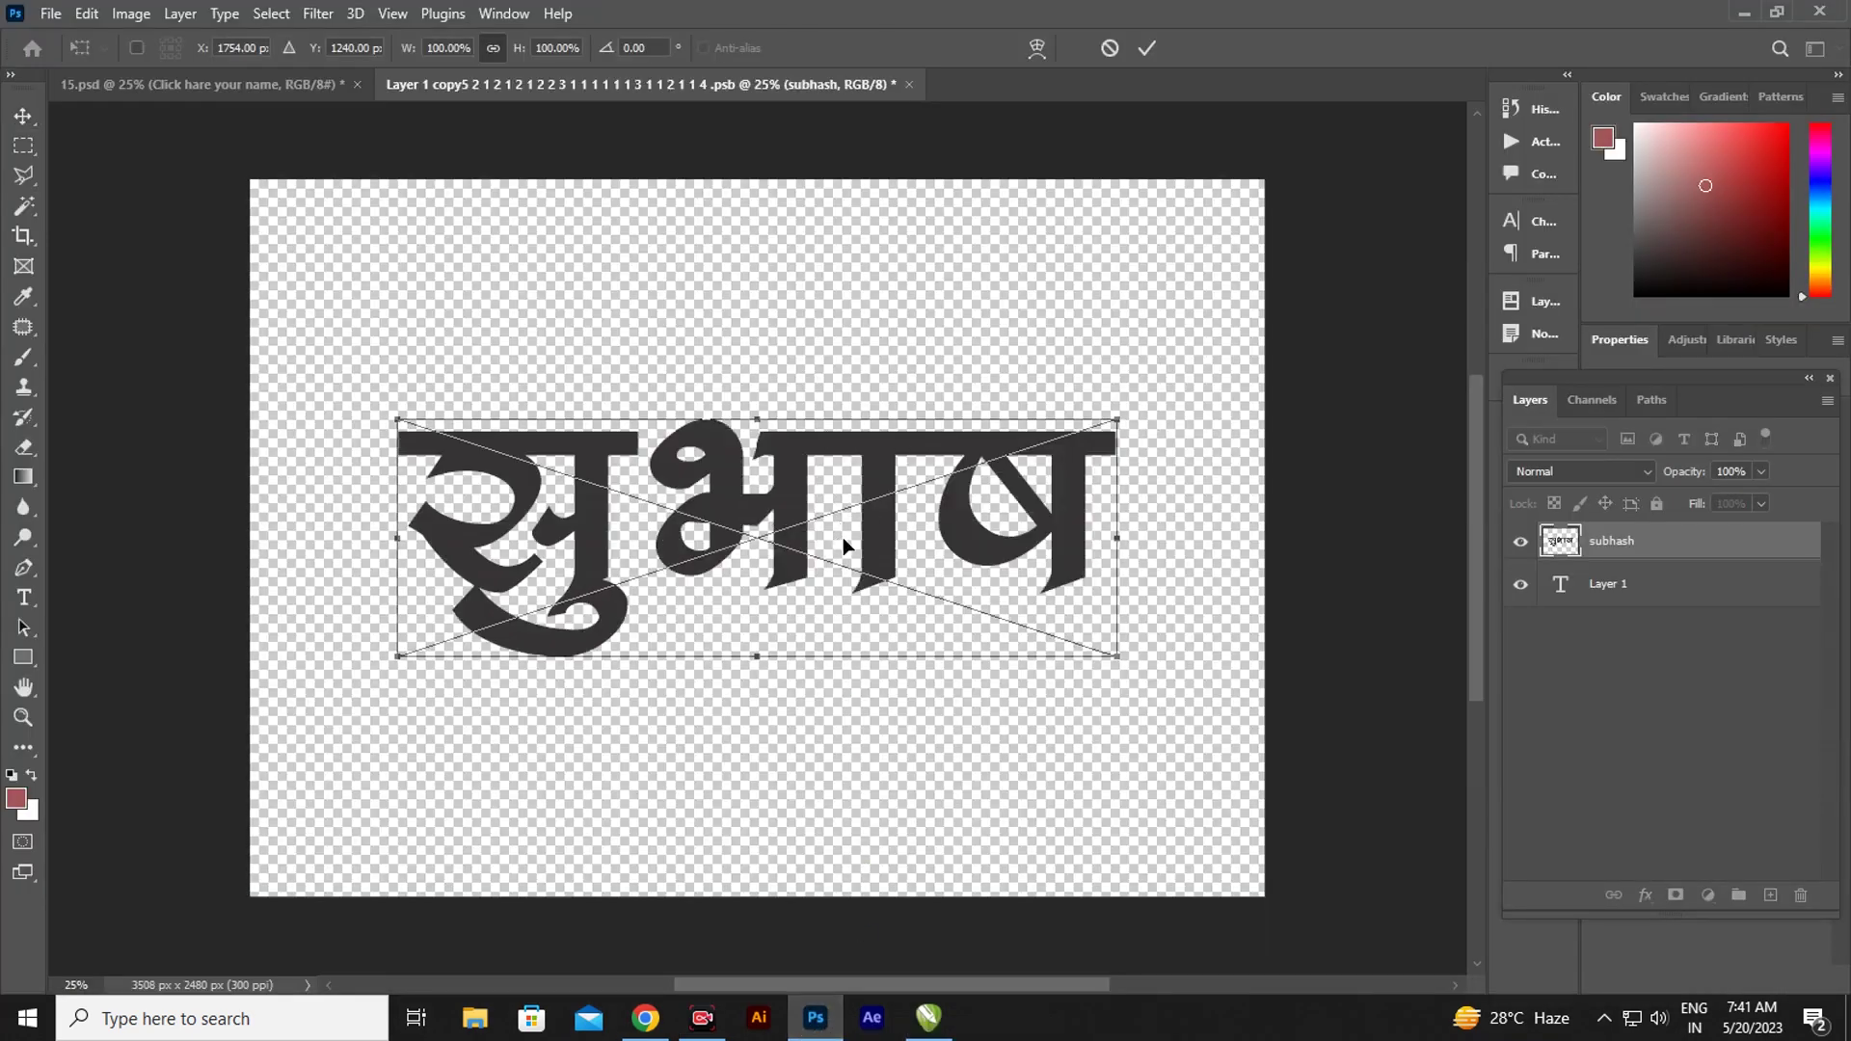
{"action": "left_click_drag", "start_coordinate": [876, 528], "coordinate": [882, 473]}
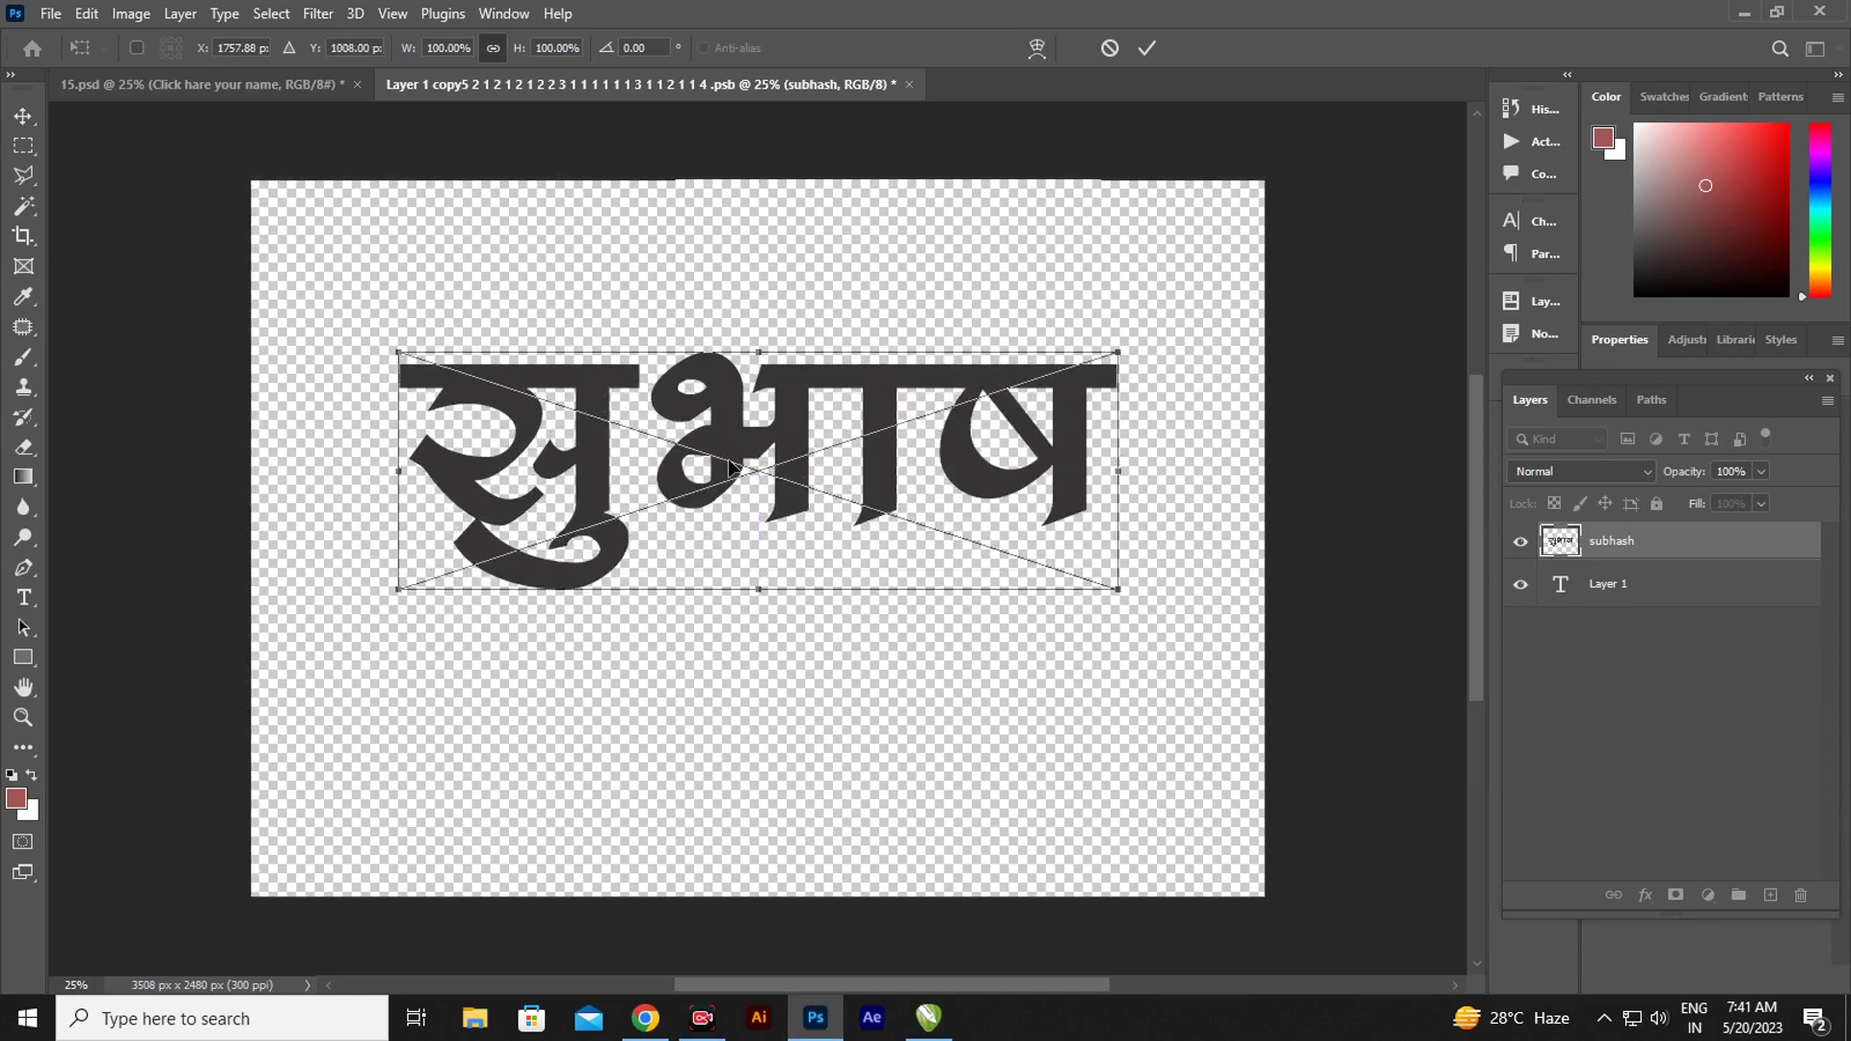
{"action": "left_click", "coordinate": [23, 116]}
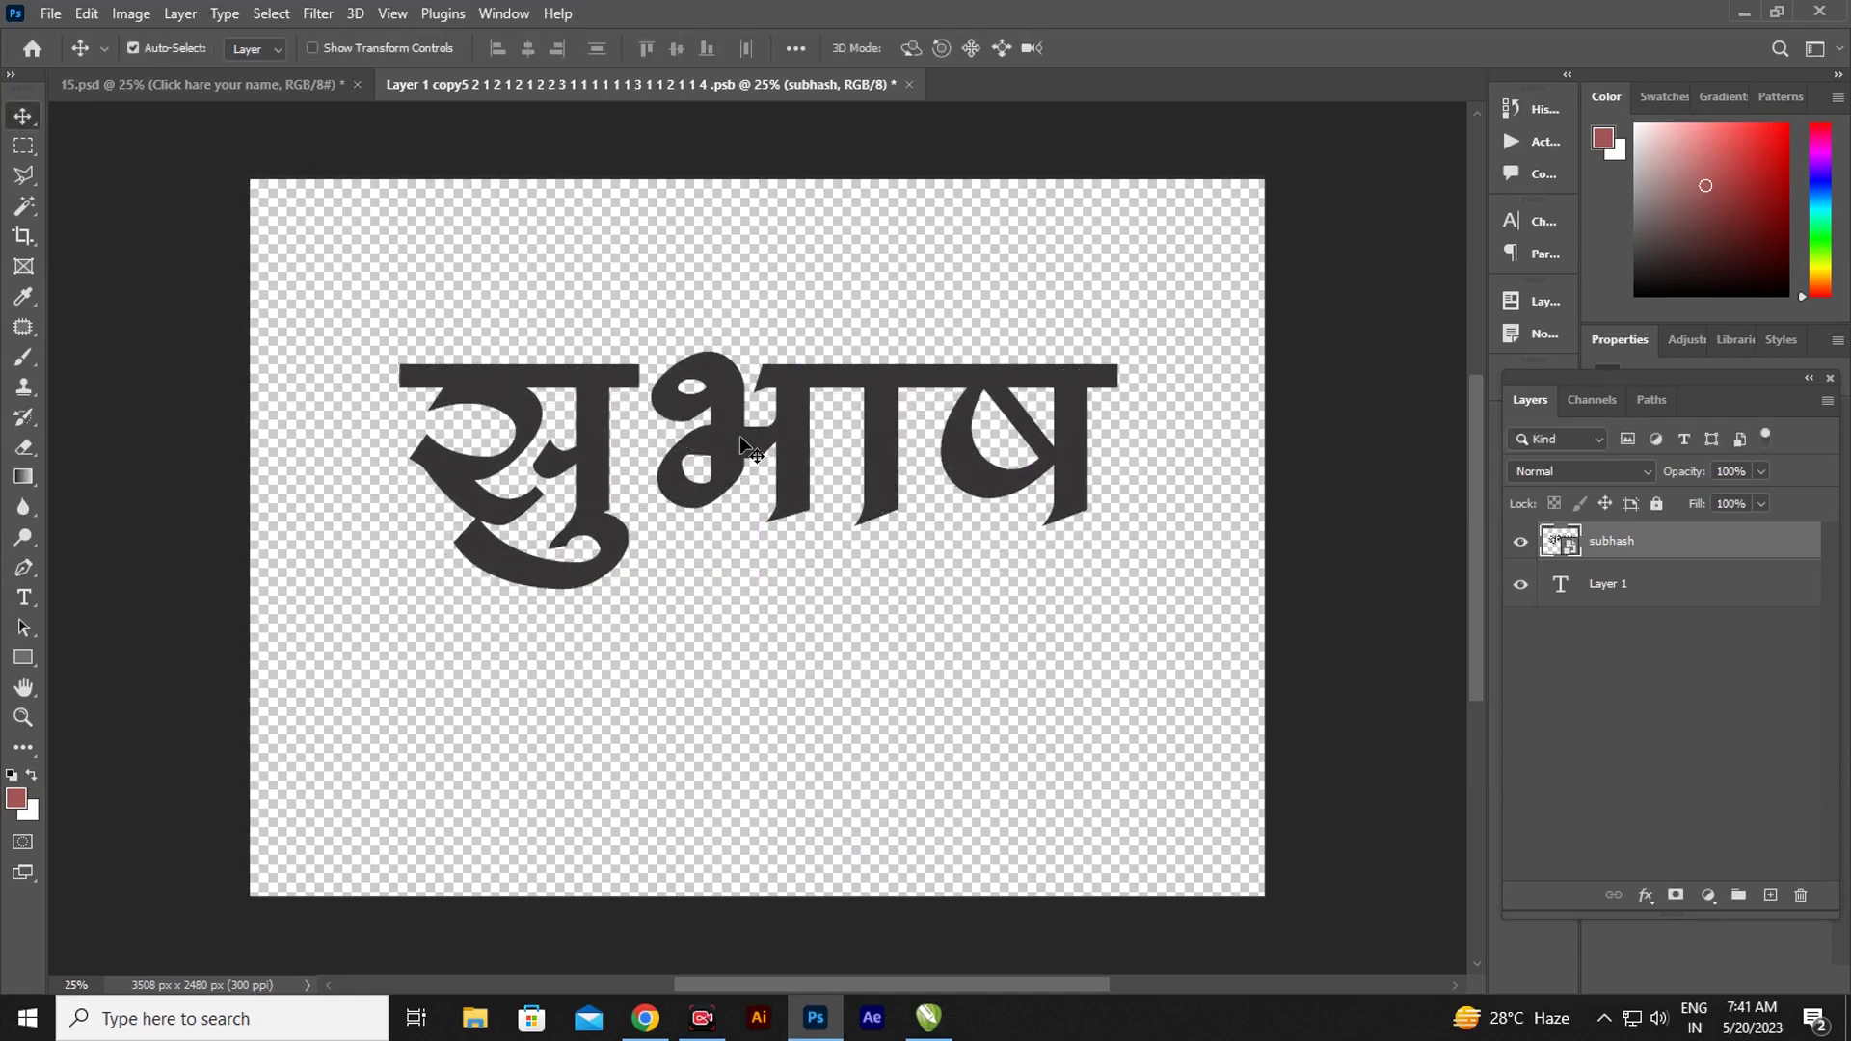
{"action": "left_click", "coordinate": [909, 84]}
{"action": "left_click", "coordinate": [812, 388]}
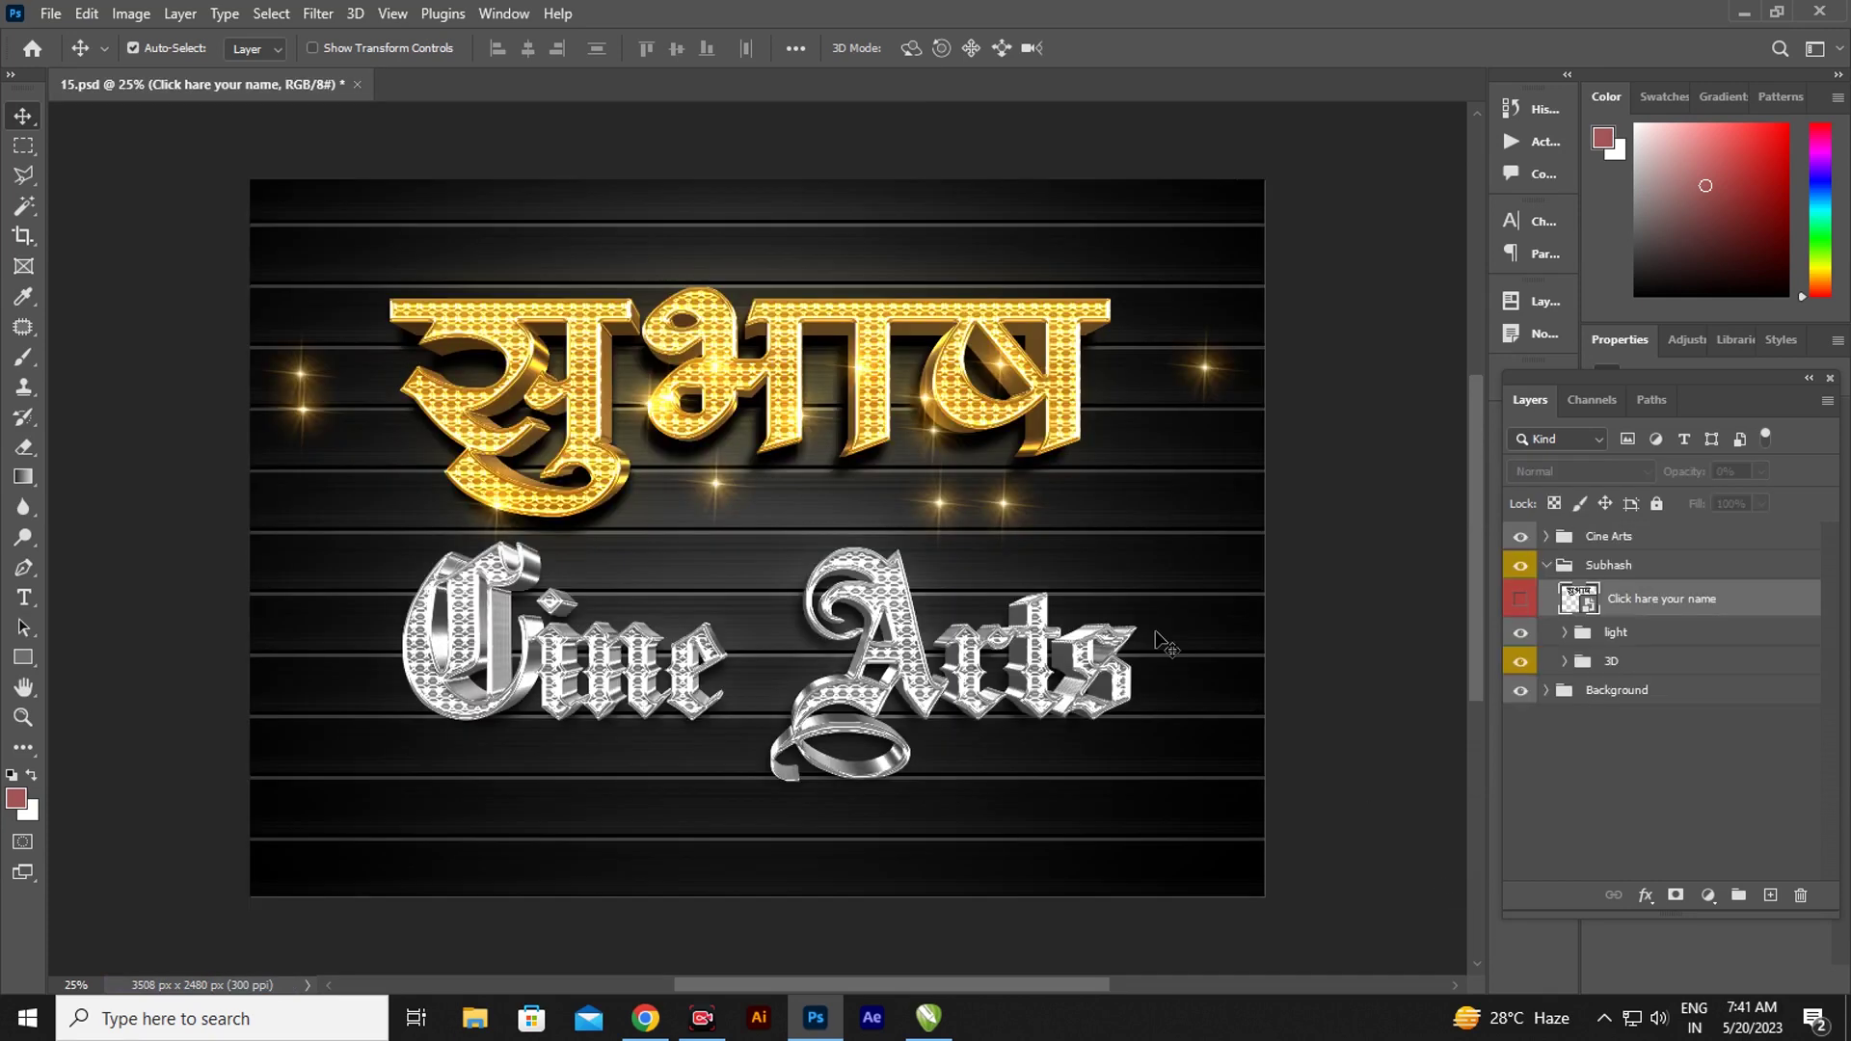
- Move sparkles to the text's top-right and top-left corners and across the lettering
{"action": "left_click_drag", "start_coordinate": [1210, 381], "coordinate": [1116, 312]}
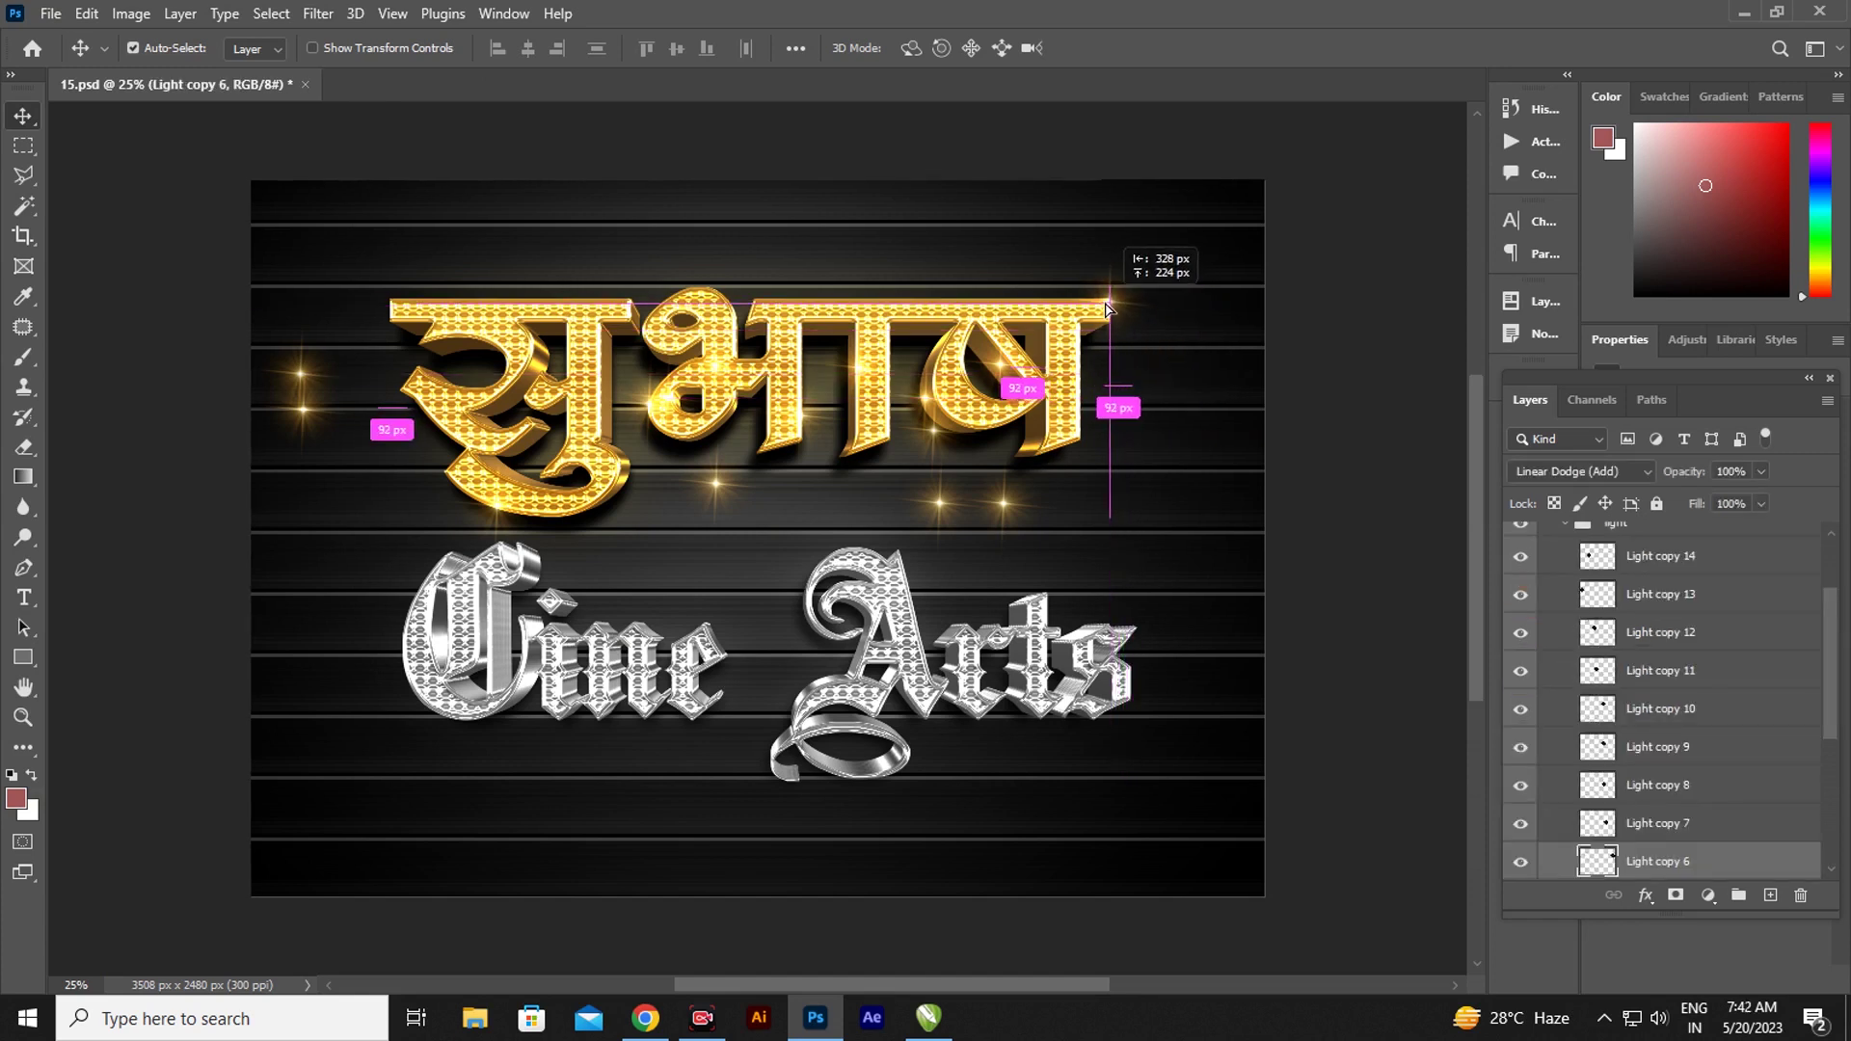
{"action": "left_click_drag", "start_coordinate": [1117, 311], "coordinate": [1109, 292]}
{"action": "left_click_drag", "start_coordinate": [295, 367], "coordinate": [405, 286]}
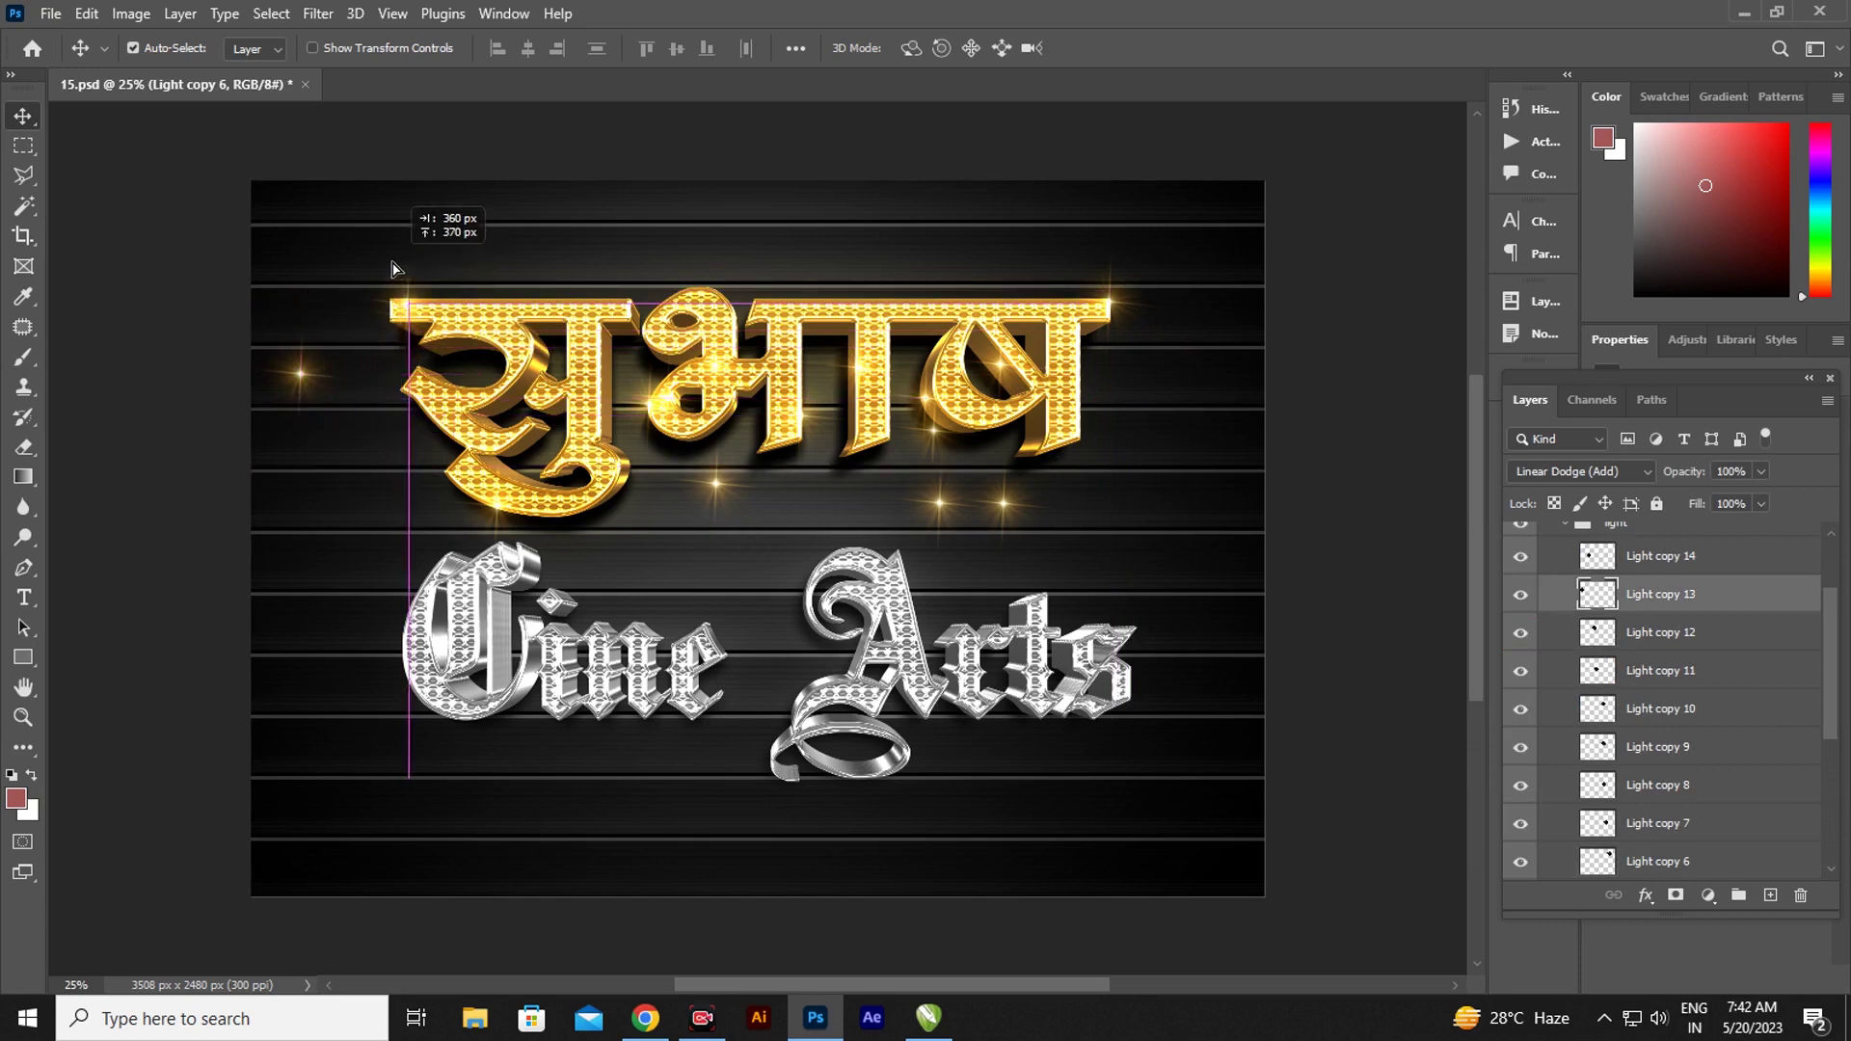
{"action": "left_click_drag", "start_coordinate": [405, 287], "coordinate": [391, 267]}
{"action": "left_click_drag", "start_coordinate": [303, 381], "coordinate": [471, 436]}
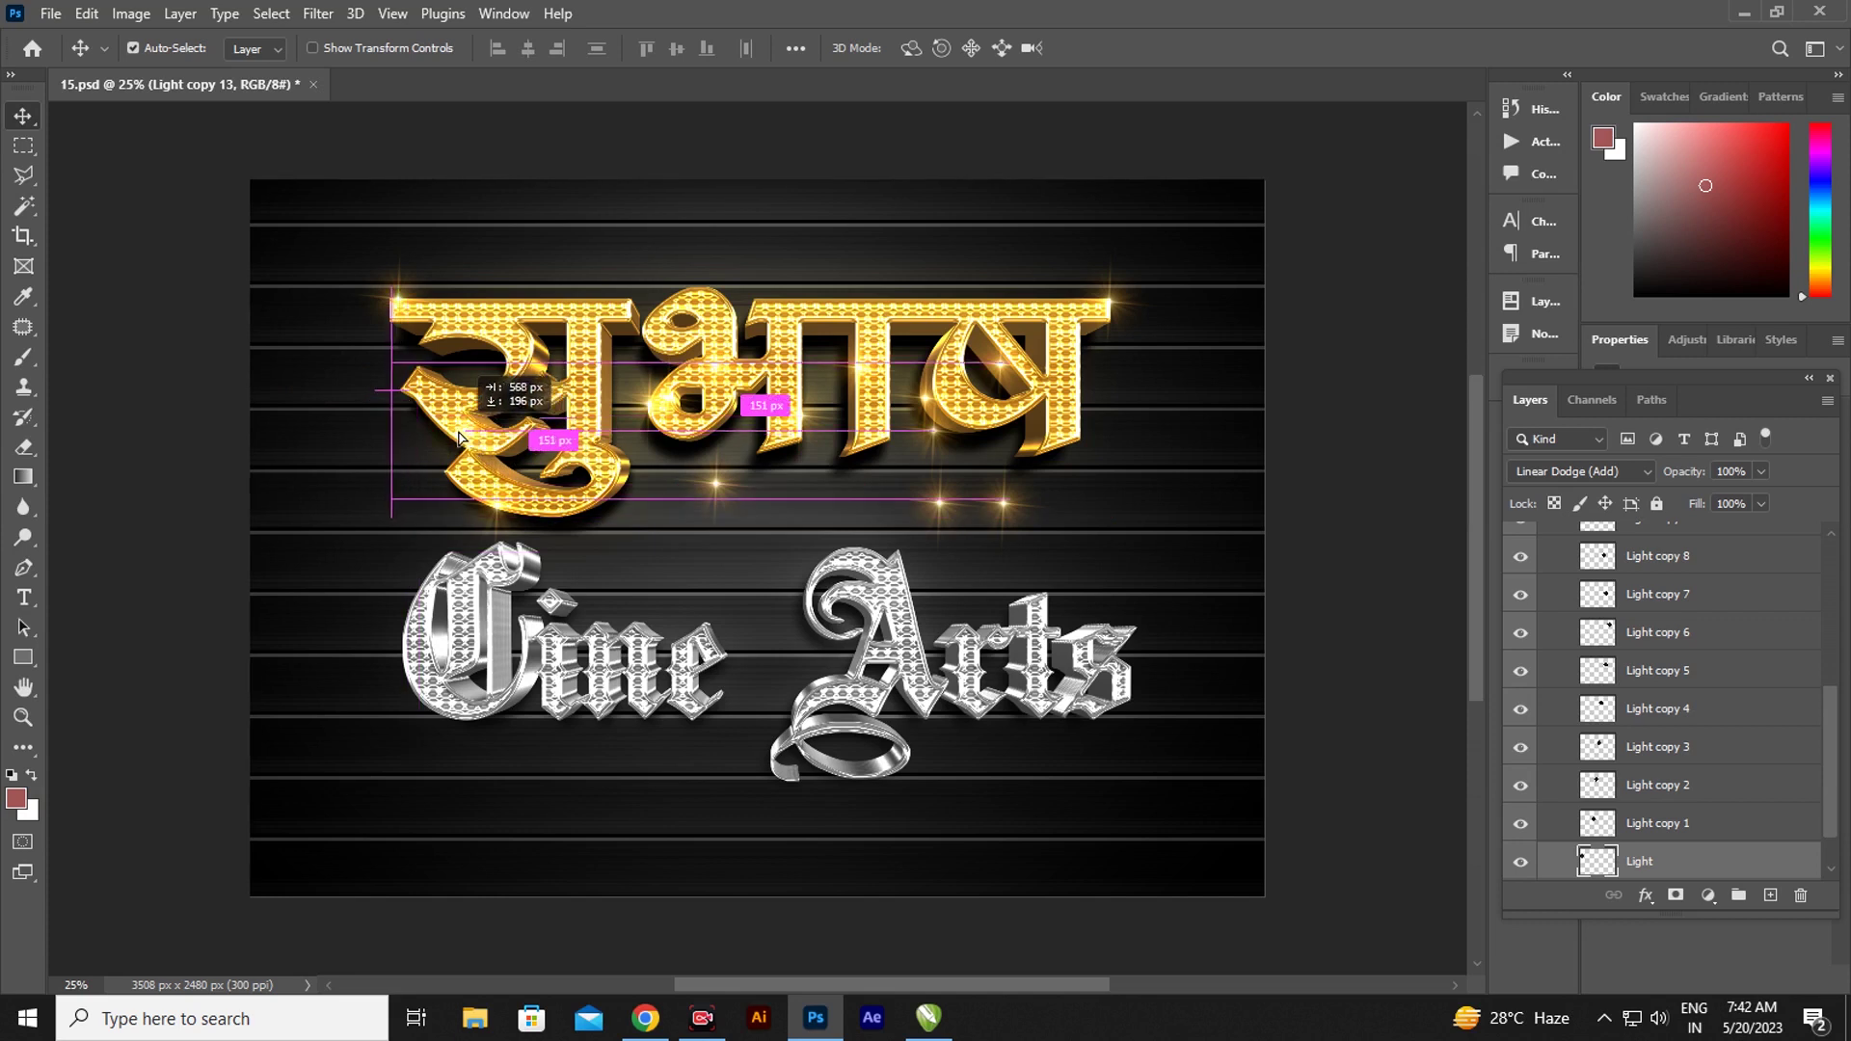
{"action": "left_click_drag", "start_coordinate": [471, 436], "coordinate": [467, 430]}
- Duplicate and shift more sparkles along the gold lettering, then collapse the light group
{"action": "left_click_drag", "start_coordinate": [722, 492], "coordinate": [799, 477]}
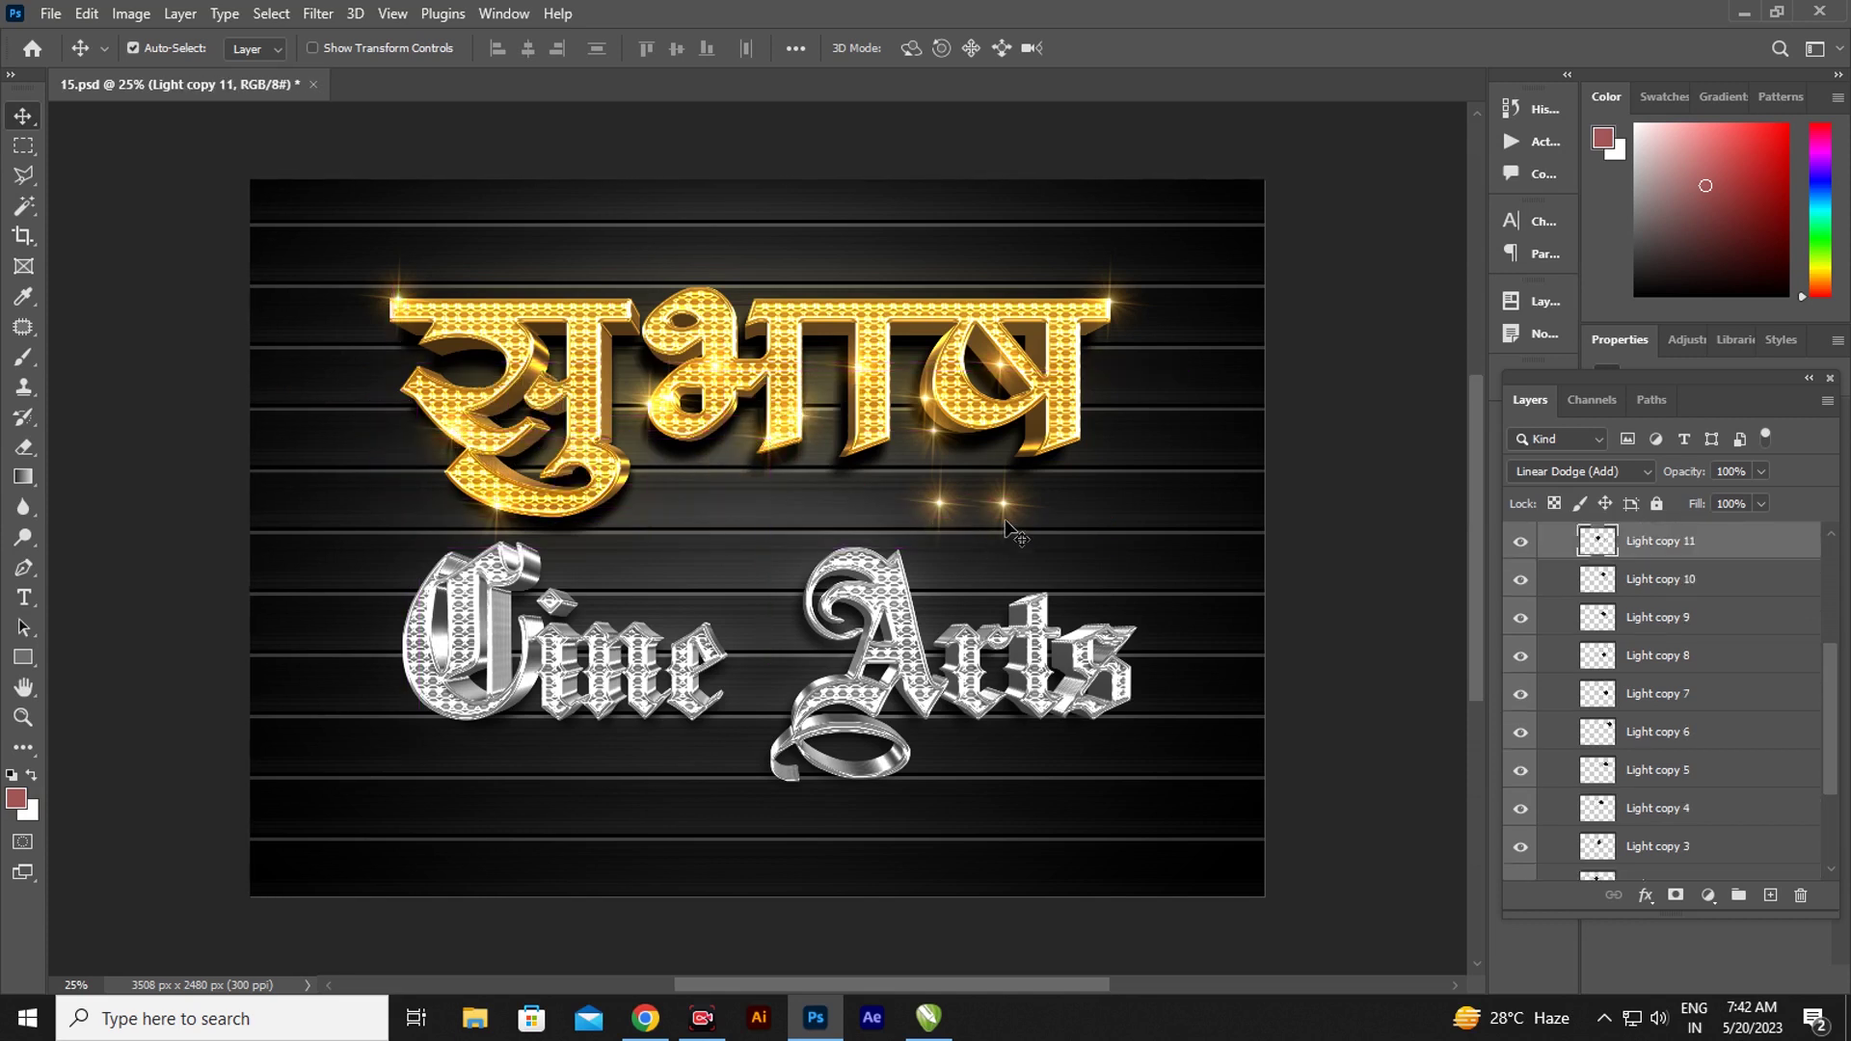
{"action": "left_click_drag", "start_coordinate": [1007, 517], "coordinate": [1118, 453]}
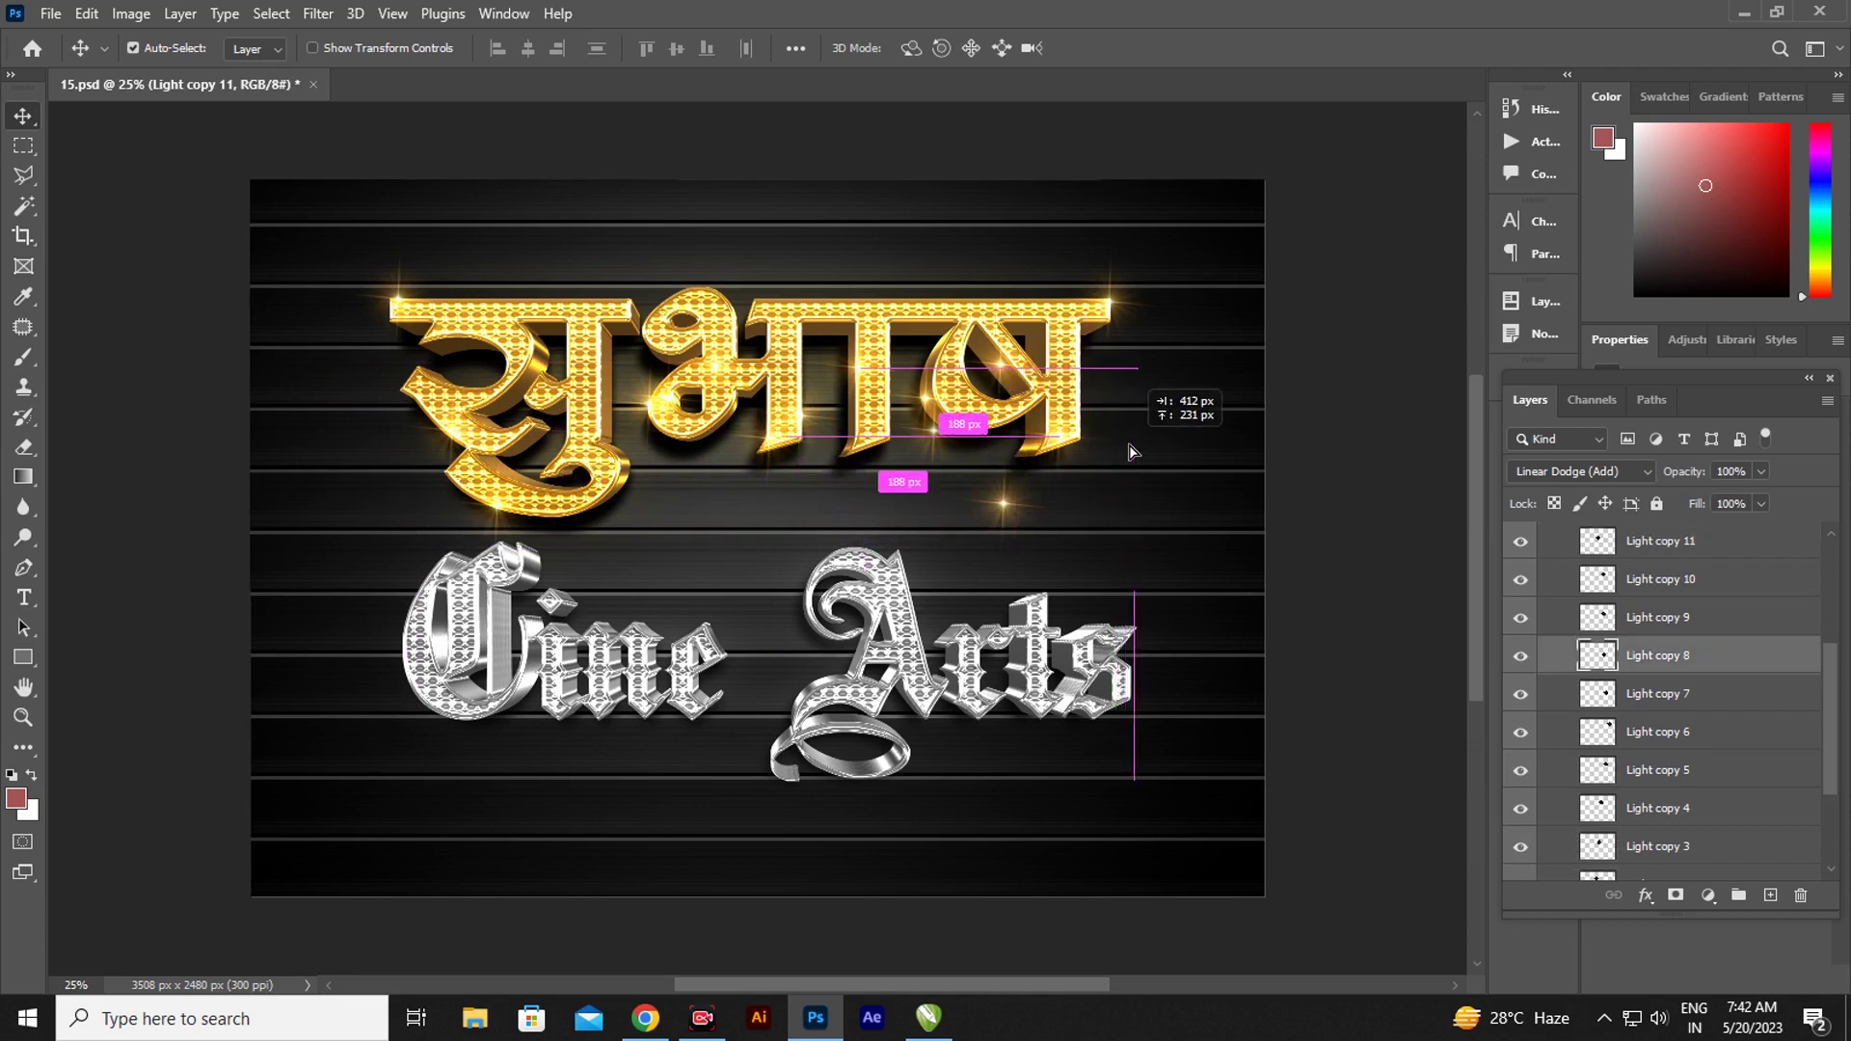
{"action": "left_click_drag", "start_coordinate": [1118, 453], "coordinate": [1108, 458]}
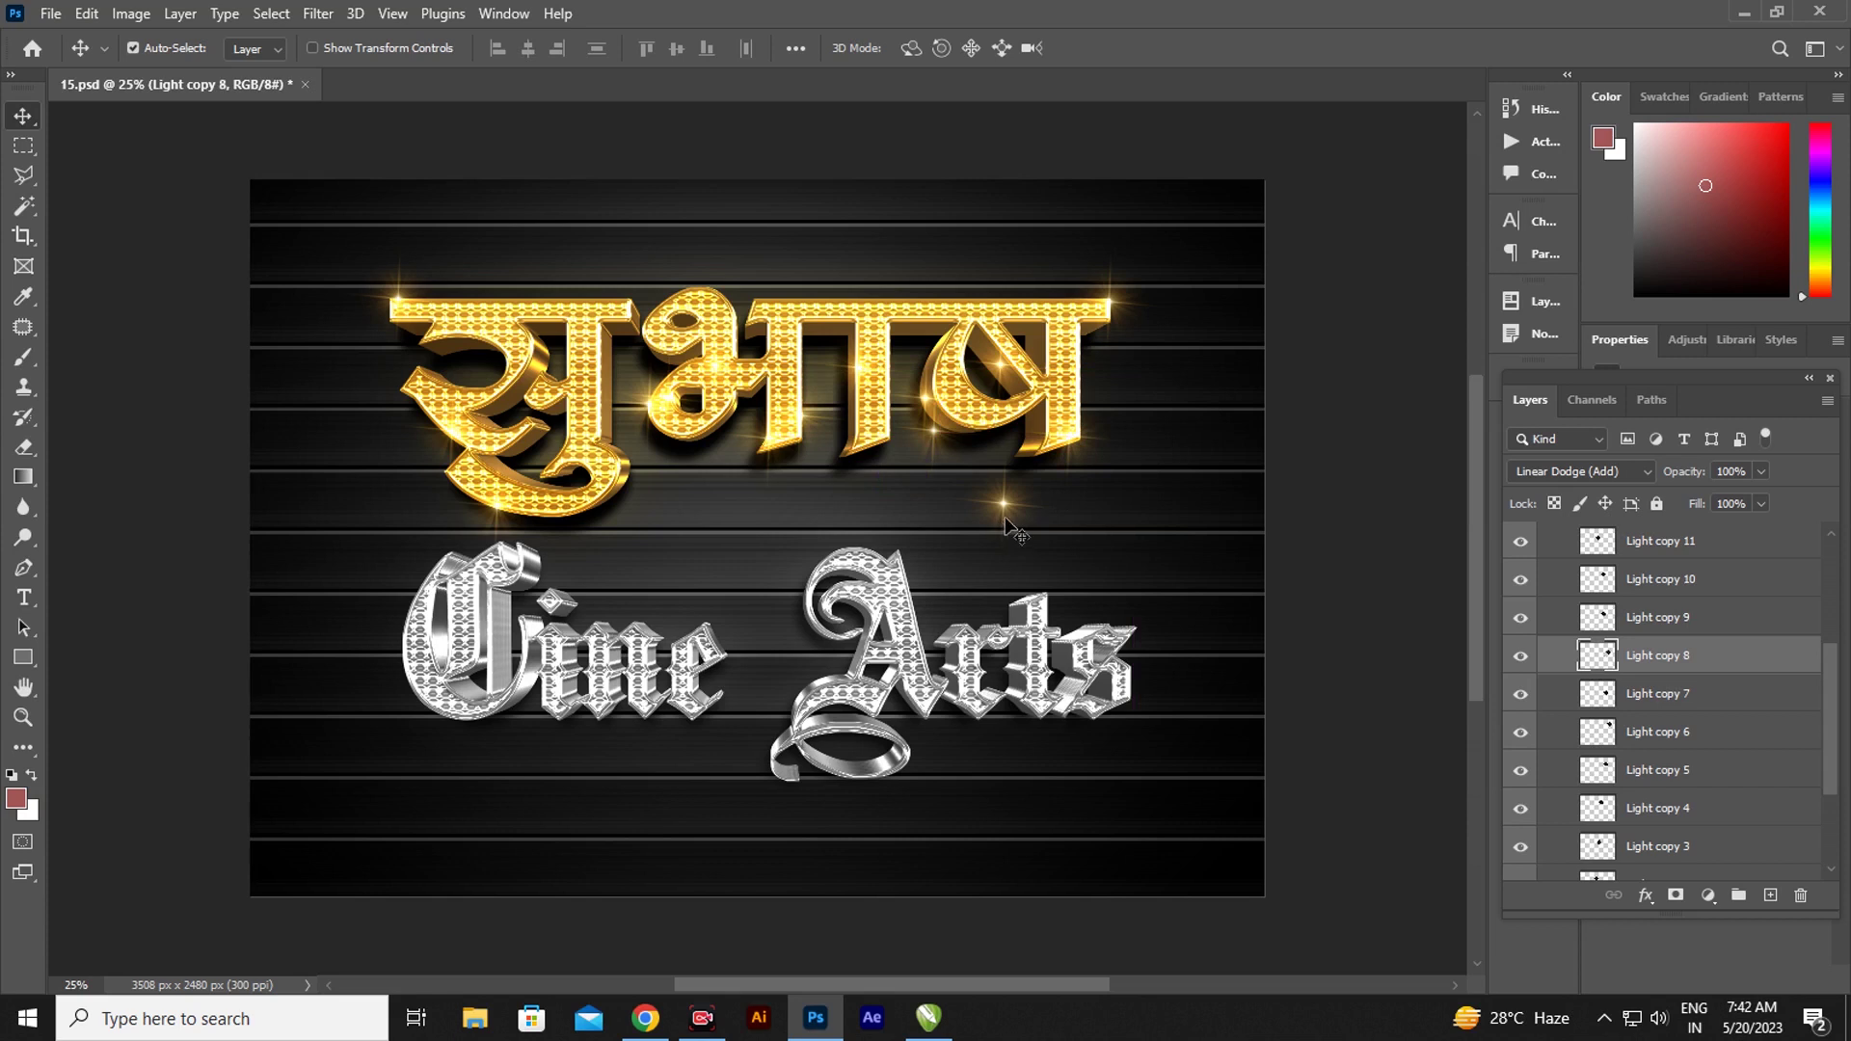
{"action": "mouse_move", "coordinate": [1007, 521]}
{"action": "left_mouse_down"}
{"action": "mouse_move", "coordinate": [869, 314]}
{"action": "mouse_move", "coordinate": [716, 306]}
{"action": "left_mouse_up"}
{"action": "left_click_drag", "start_coordinate": [936, 439], "coordinate": [974, 439]}
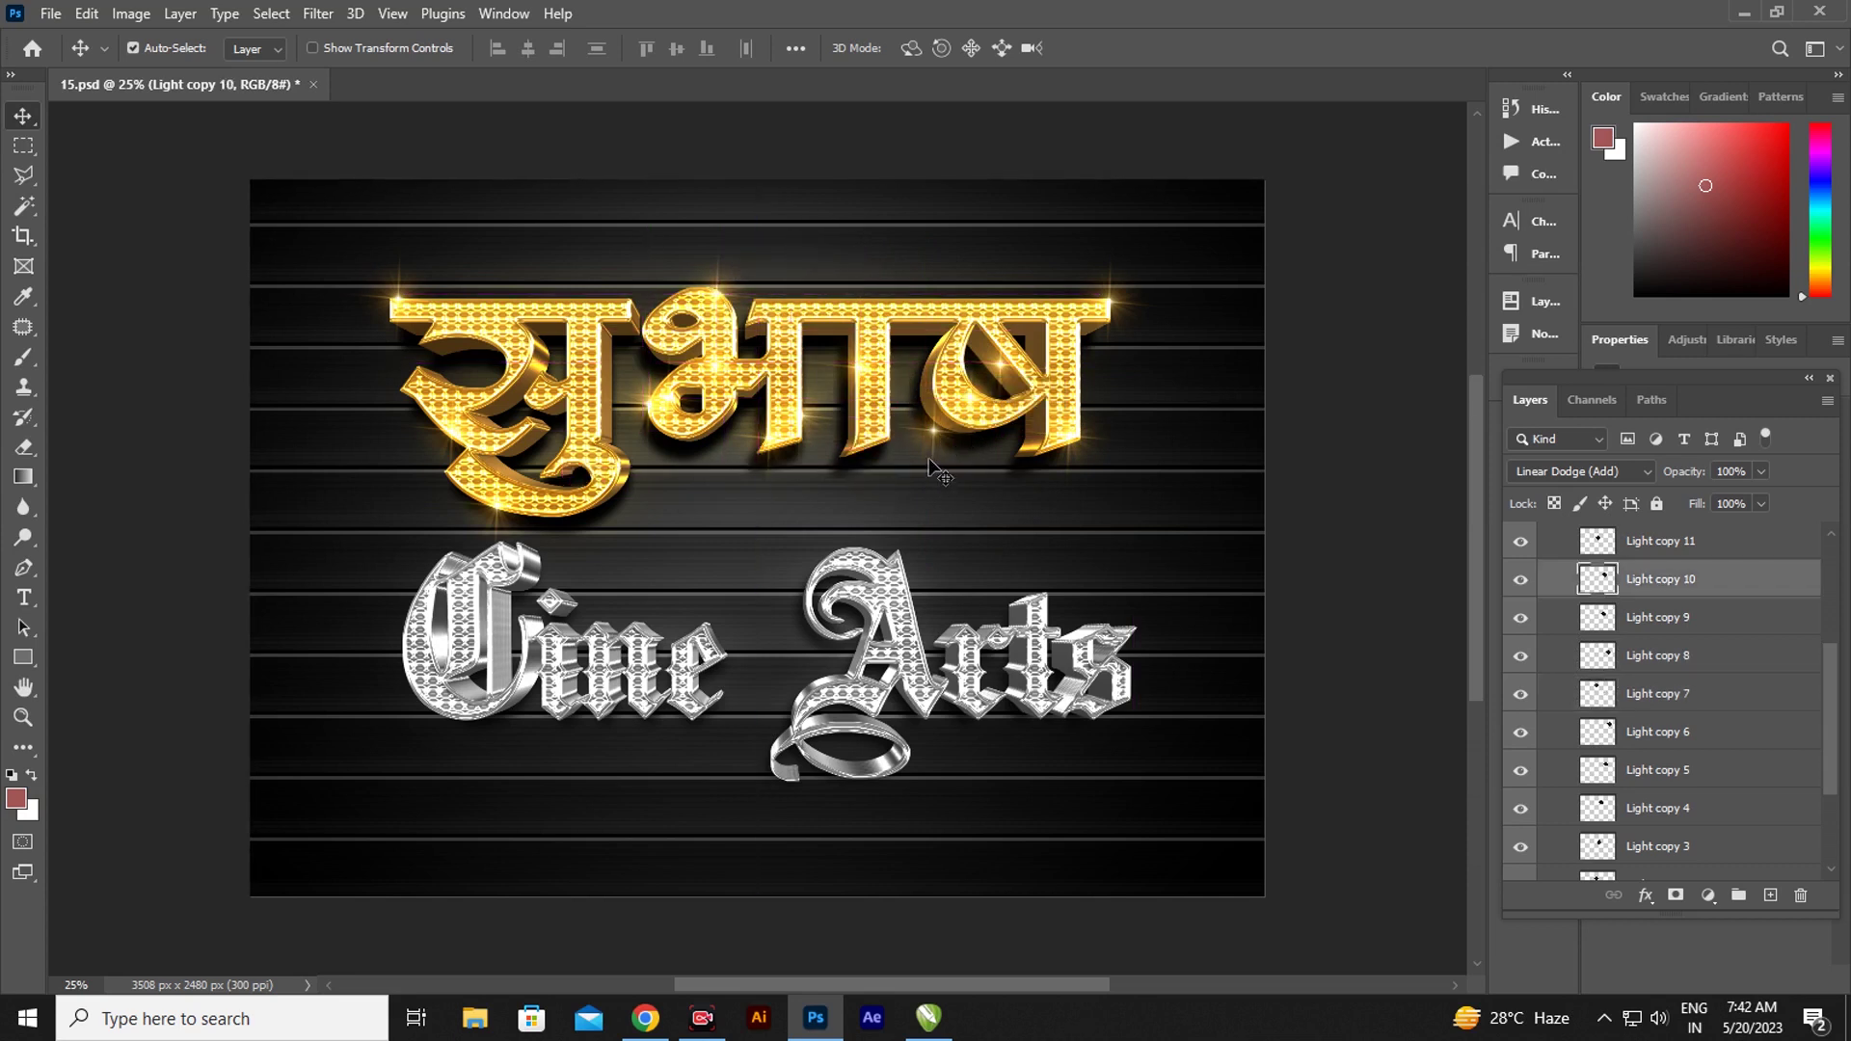
{"action": "left_click", "coordinate": [933, 460]}
{"action": "left_click_drag", "start_coordinate": [947, 463], "coordinate": [983, 455]}
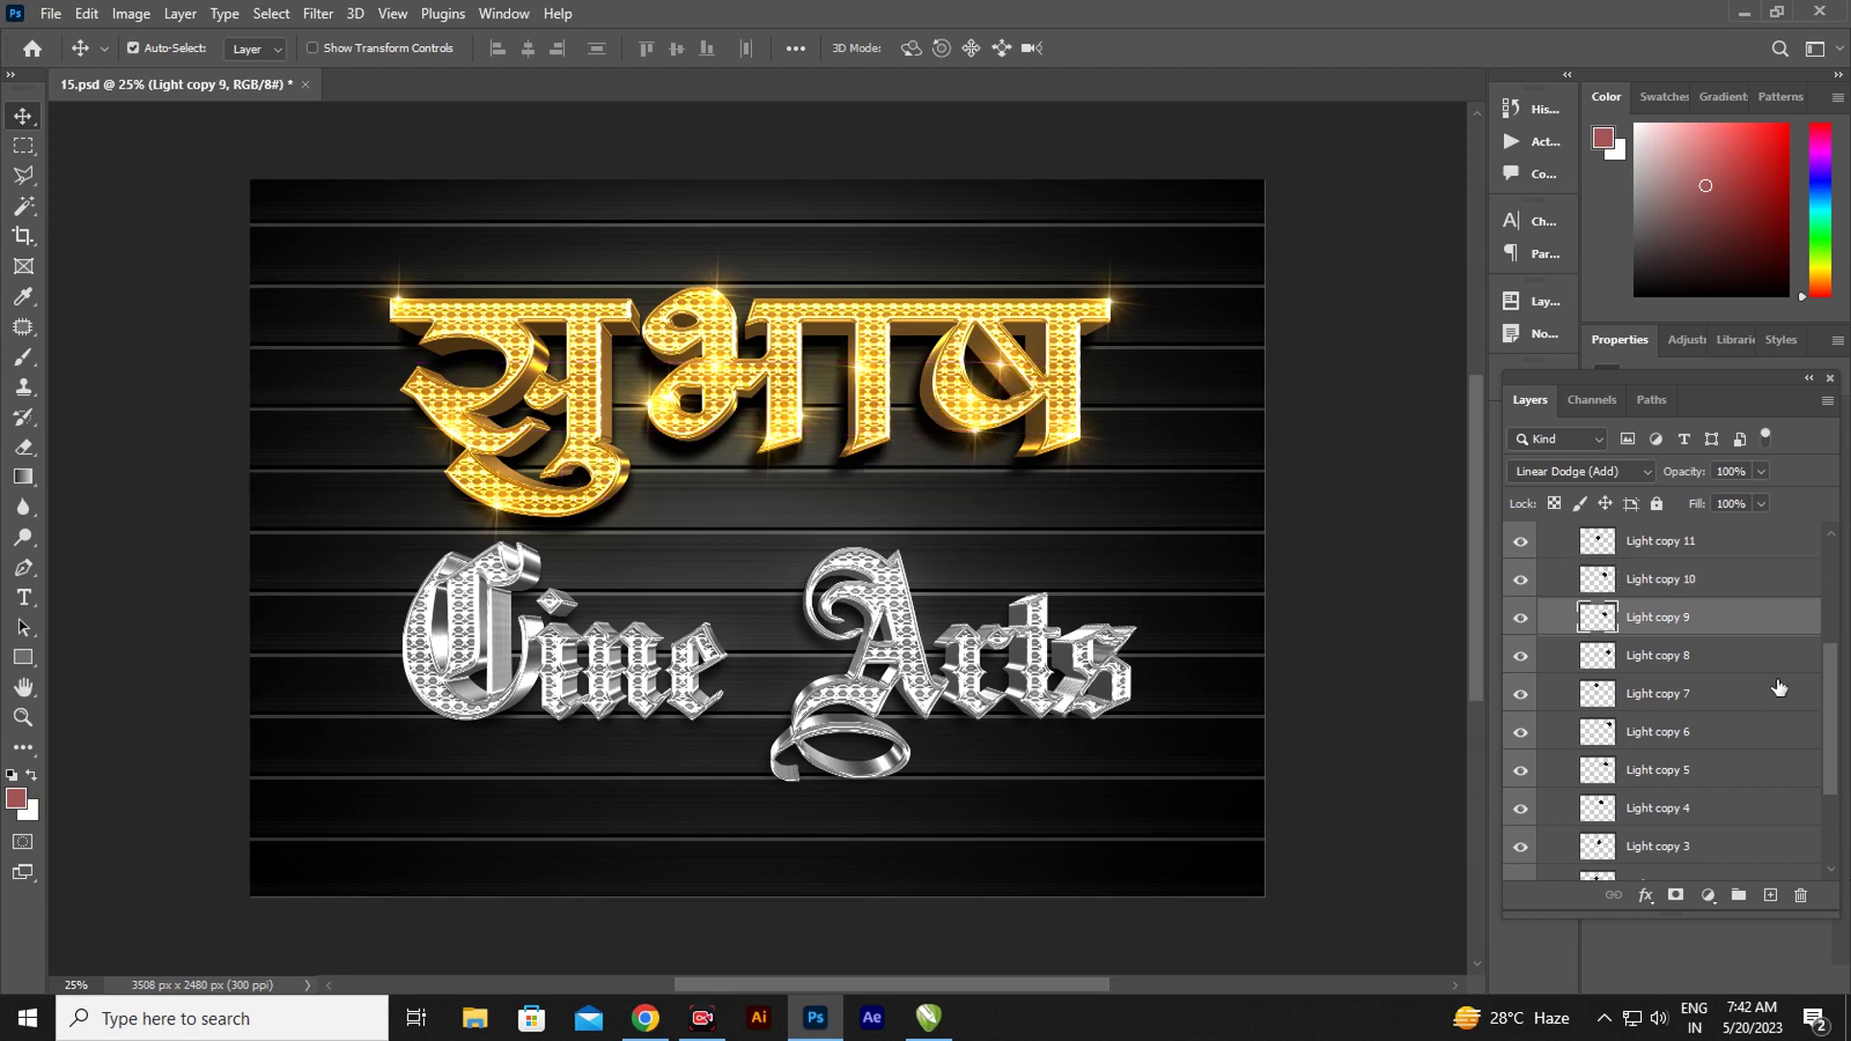
{"action": "left_click_drag", "start_coordinate": [1824, 702], "coordinate": [1567, 599]}
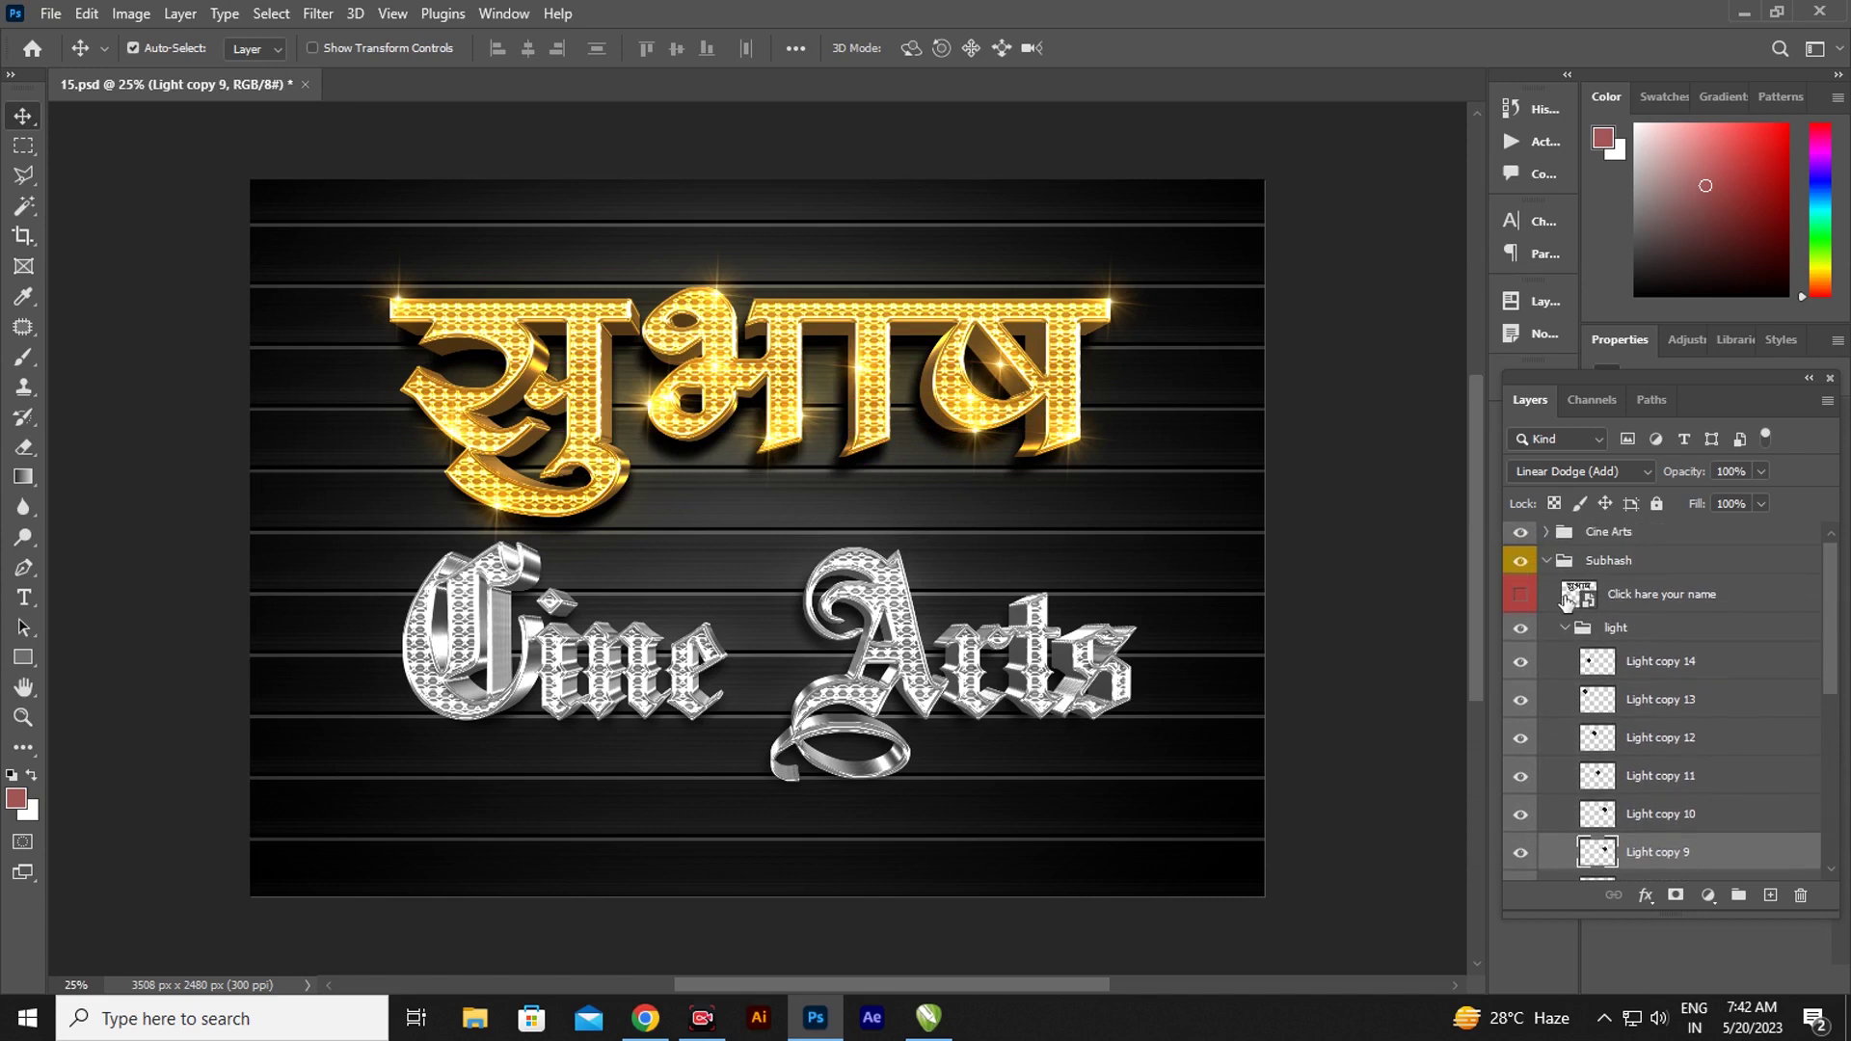
{"action": "left_click", "coordinate": [1564, 629]}
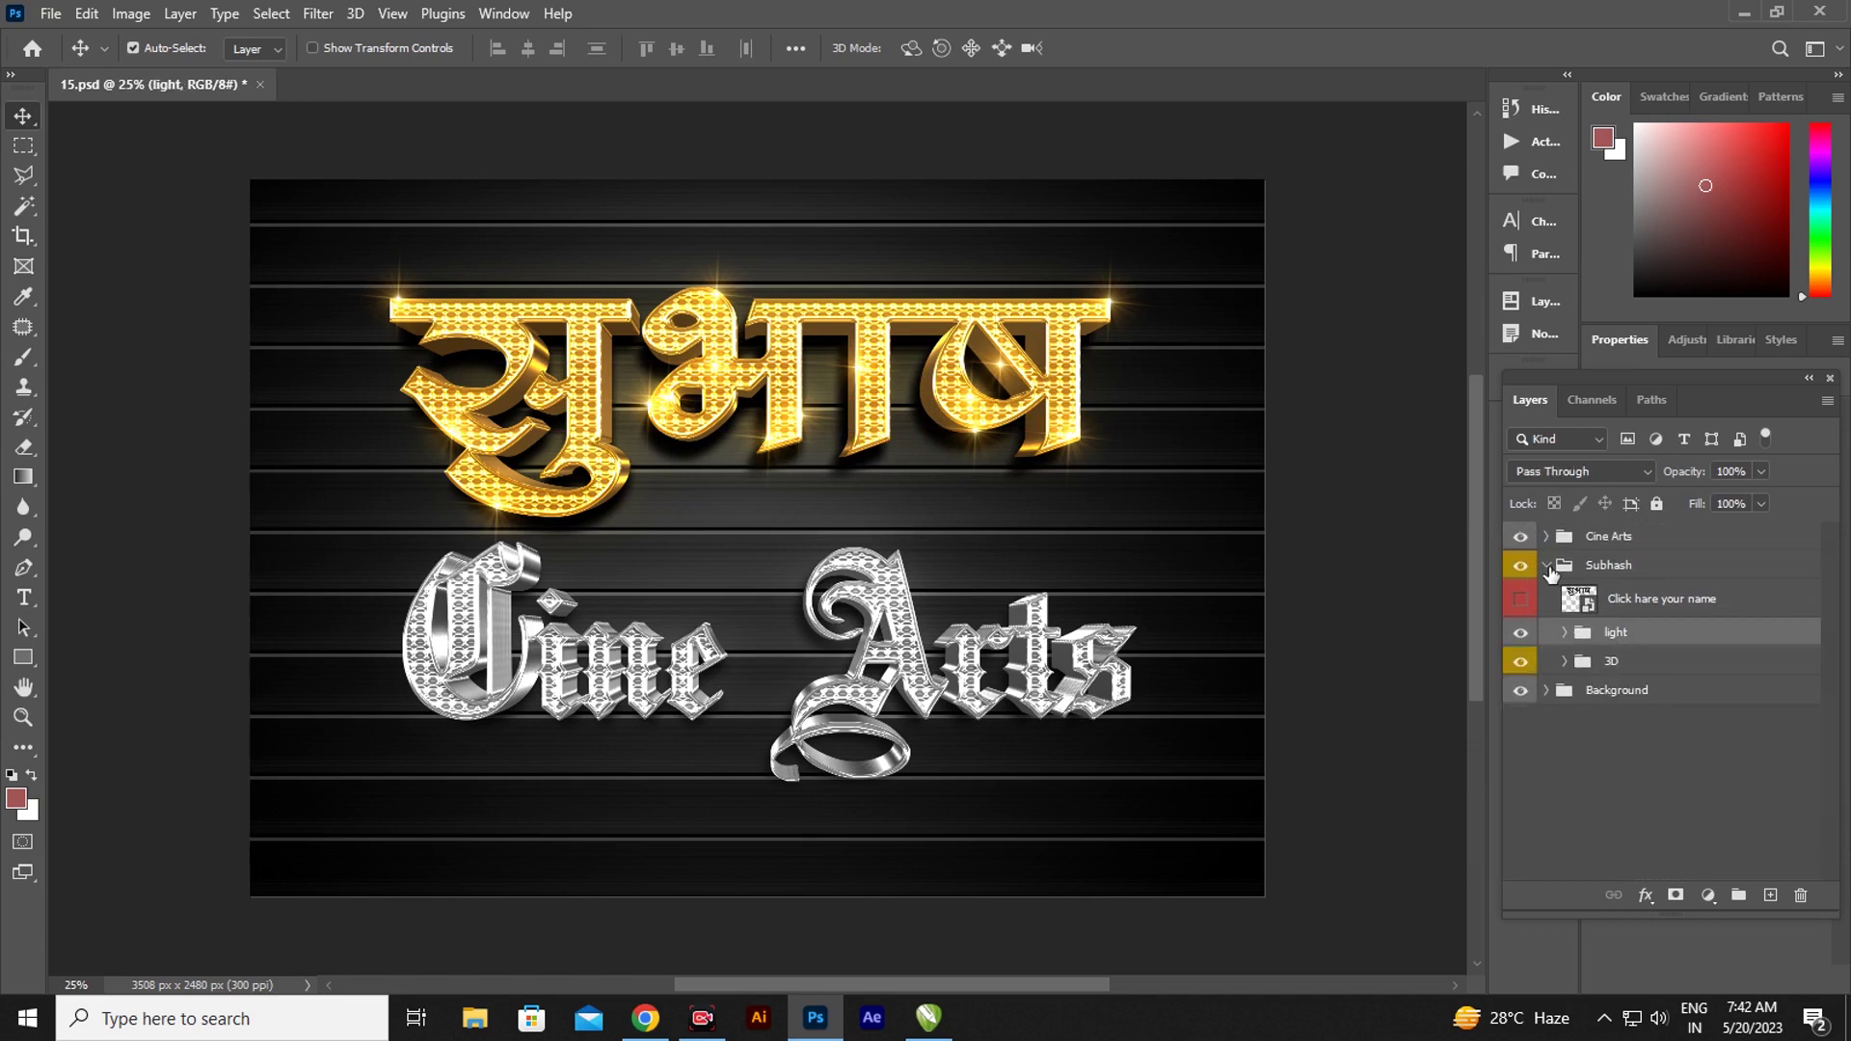
- Open the Cine Arts name smart object and delete its existing text
{"action": "left_click", "coordinate": [1547, 566]}
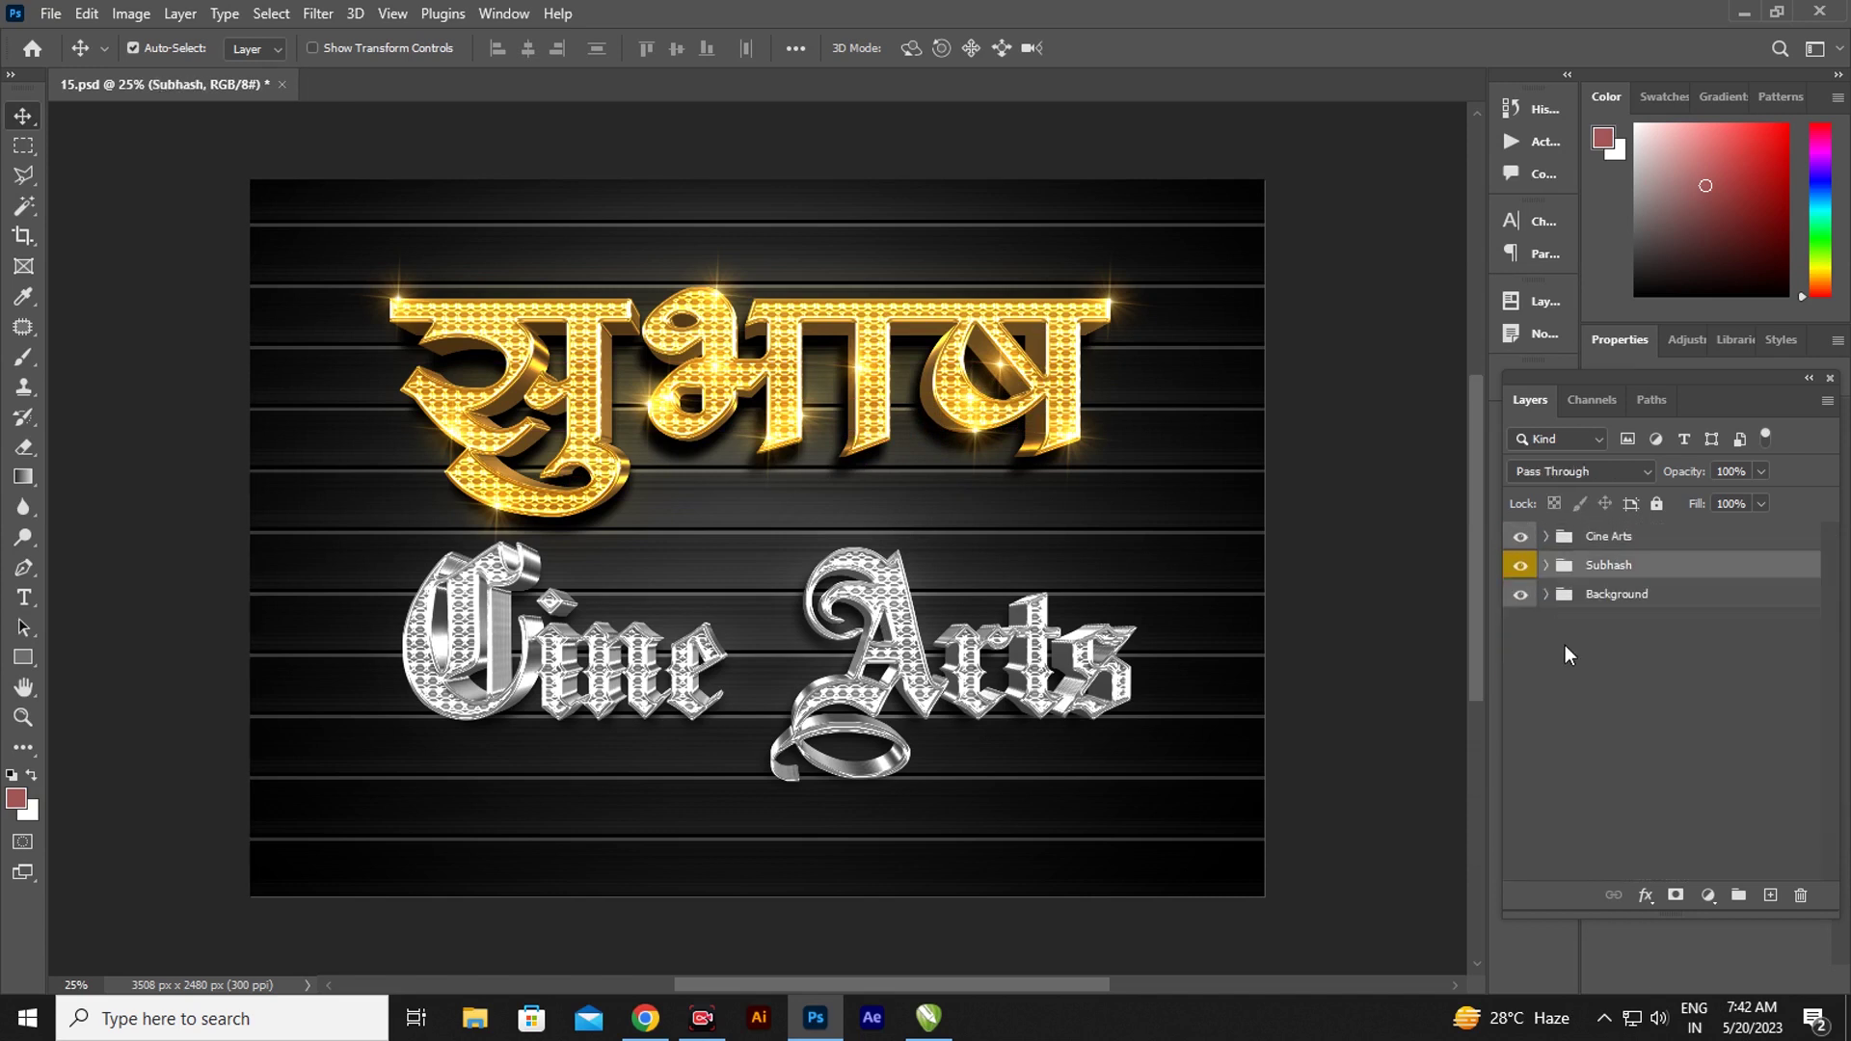
{"action": "left_click", "coordinate": [1547, 537]}
{"action": "double_click", "coordinate": [1595, 580]}
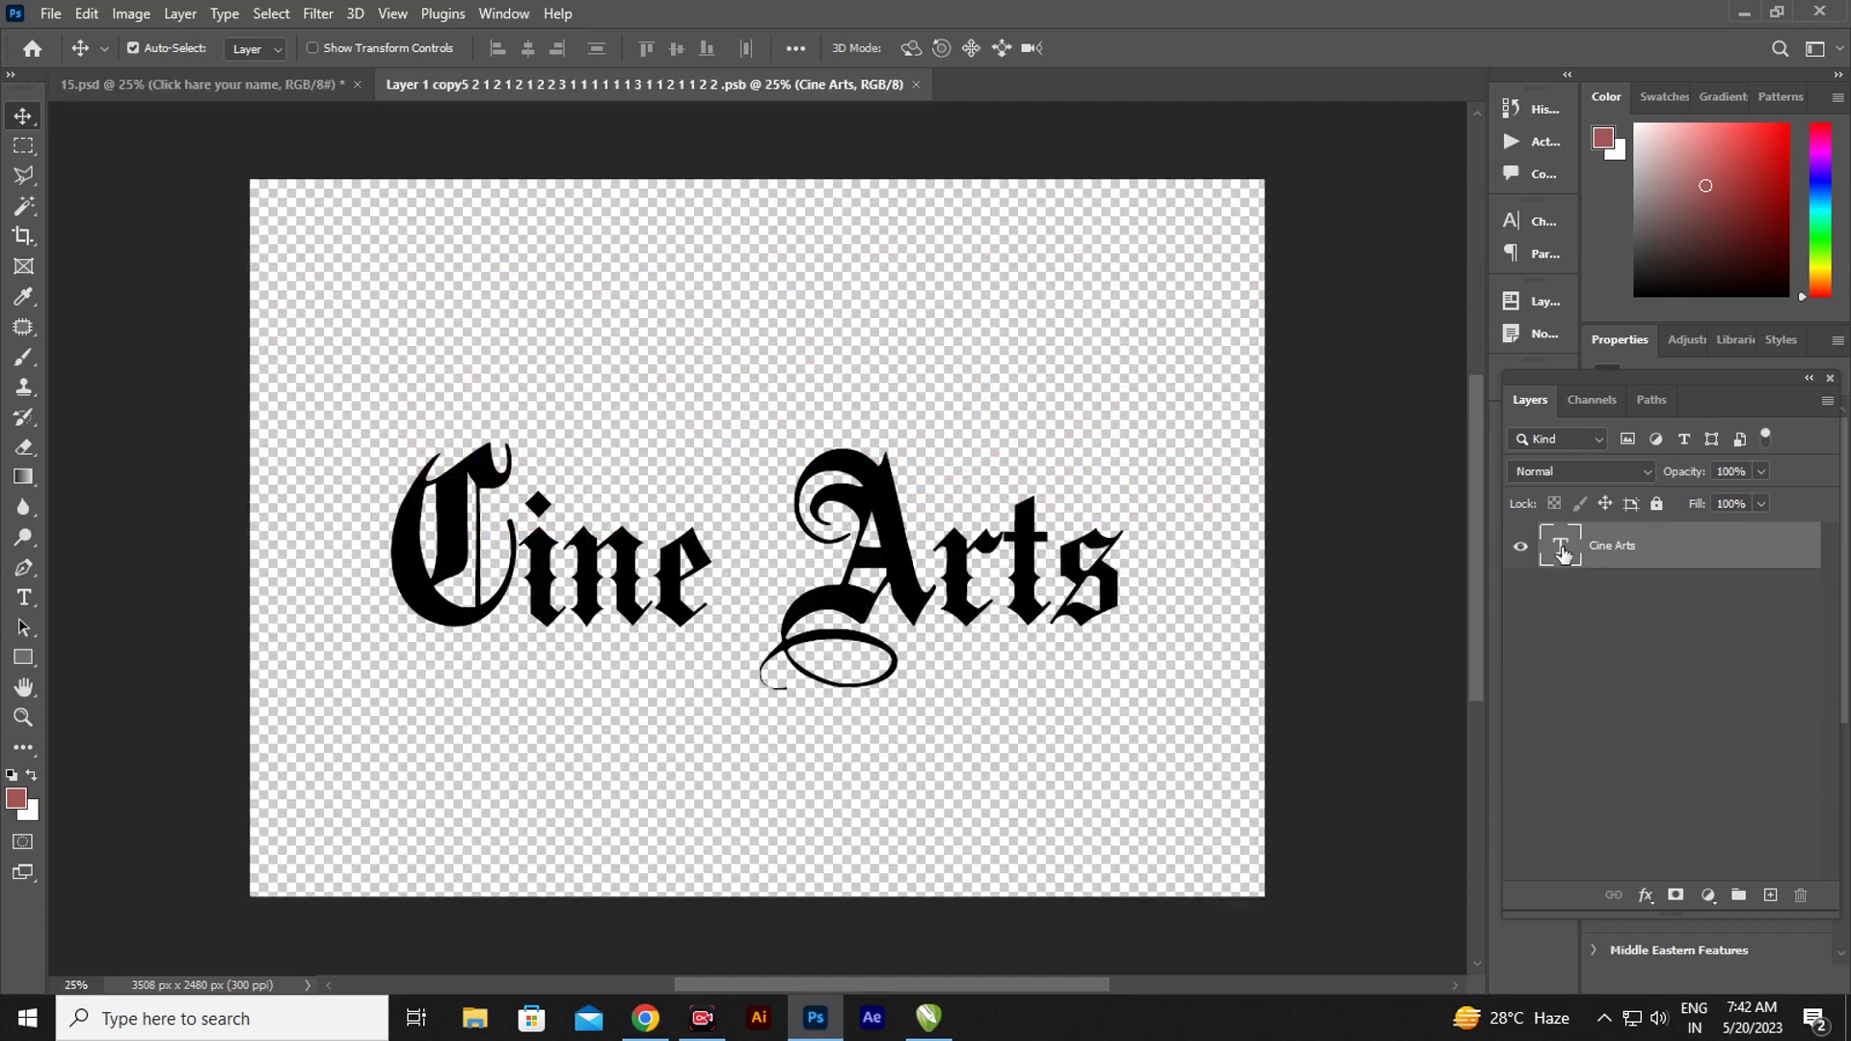
{"action": "double_click", "coordinate": [1561, 549]}
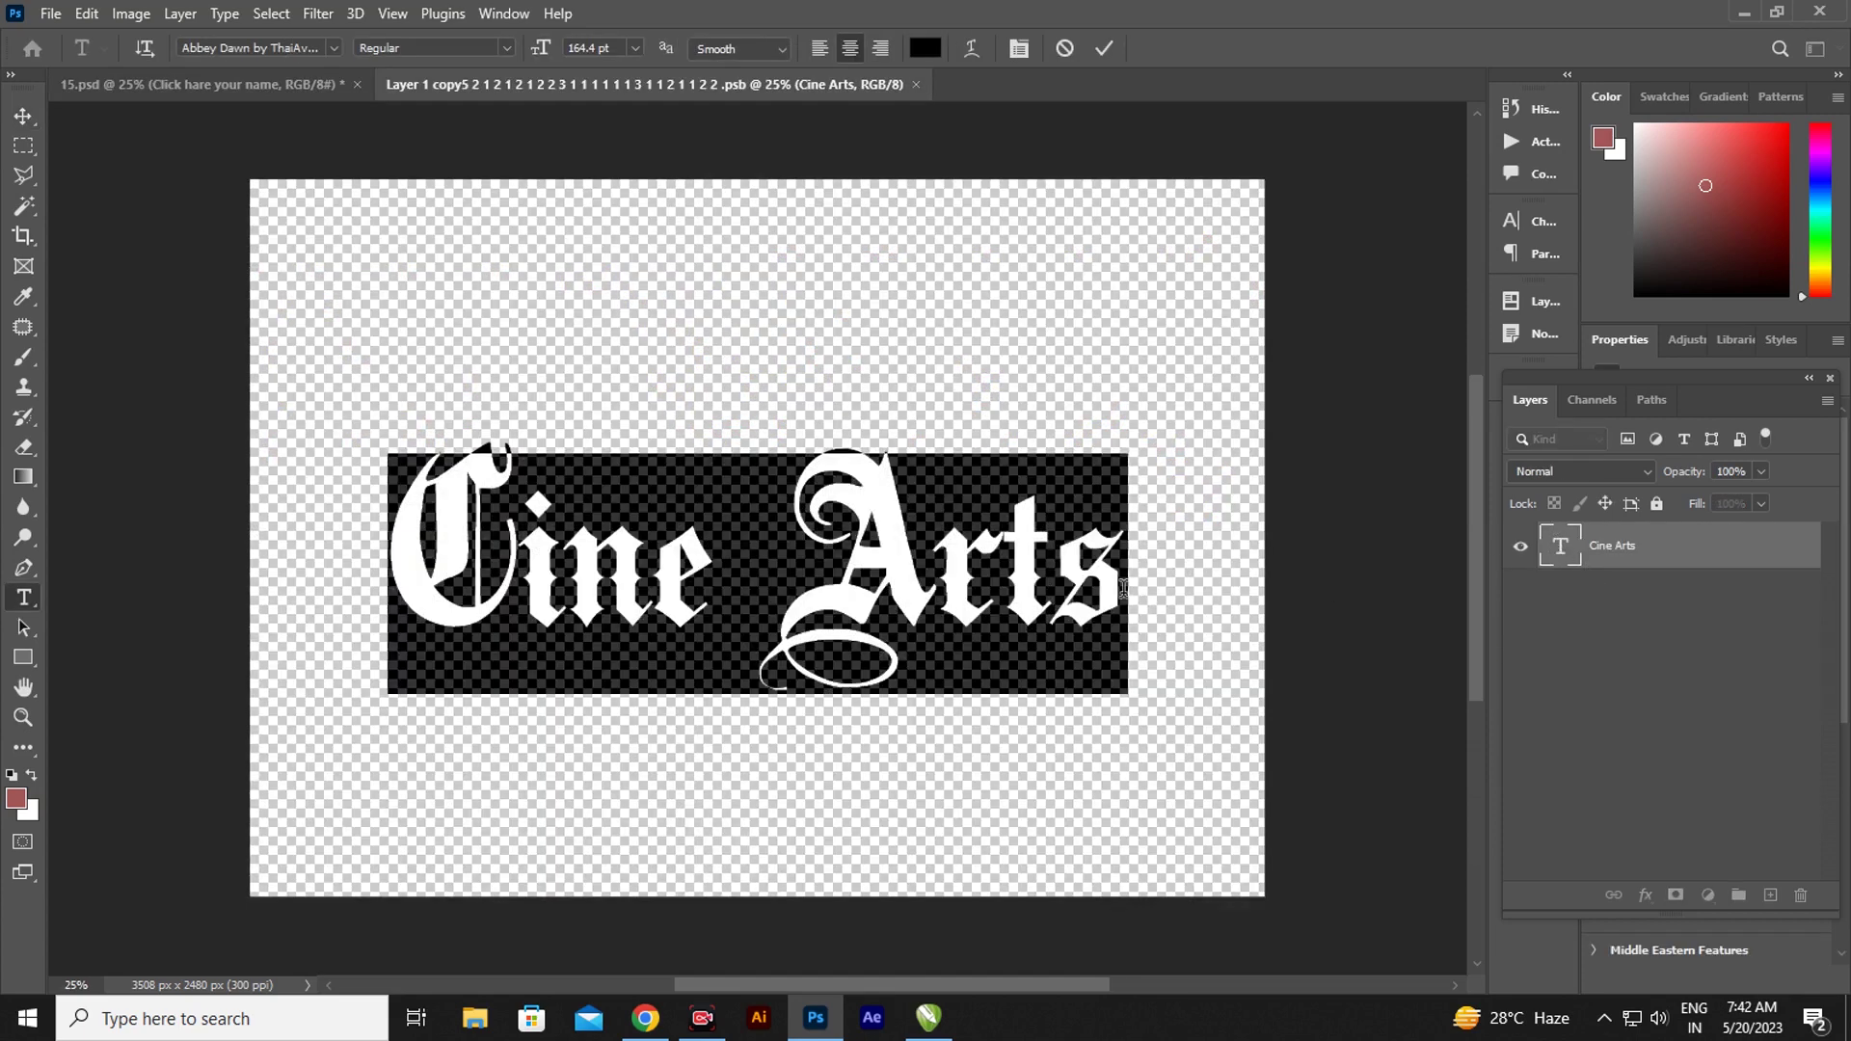
{"action": "key", "text": "BackSpace"}
{"action": "left_click", "coordinate": [24, 115]}
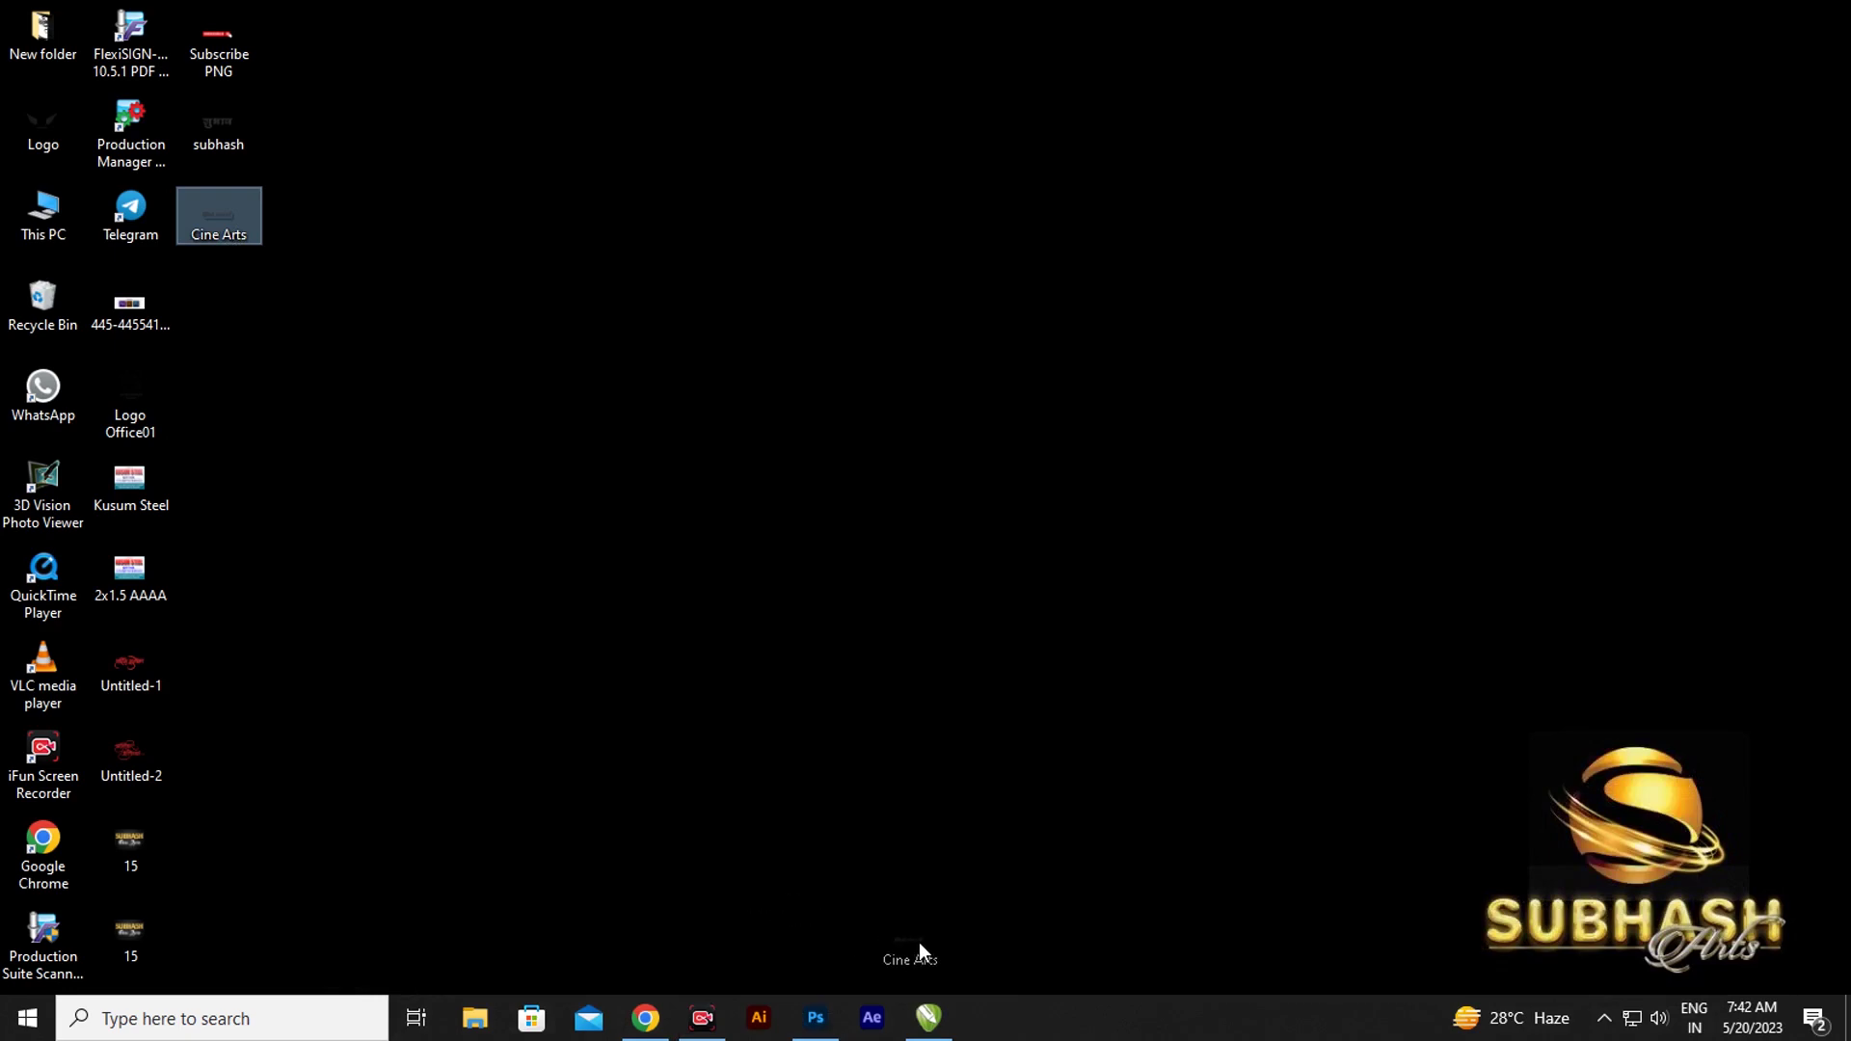
- Place the Cine Arts artwork scaled to about 113% and save the smart object
{"action": "mouse_move", "coordinate": [917, 951]}
{"action": "left_mouse_down"}
{"action": "mouse_move", "coordinate": [831, 1022]}
{"action": "mouse_move", "coordinate": [808, 495]}
{"action": "left_mouse_up"}
{"action": "left_click_drag", "start_coordinate": [749, 617], "coordinate": [760, 594]}
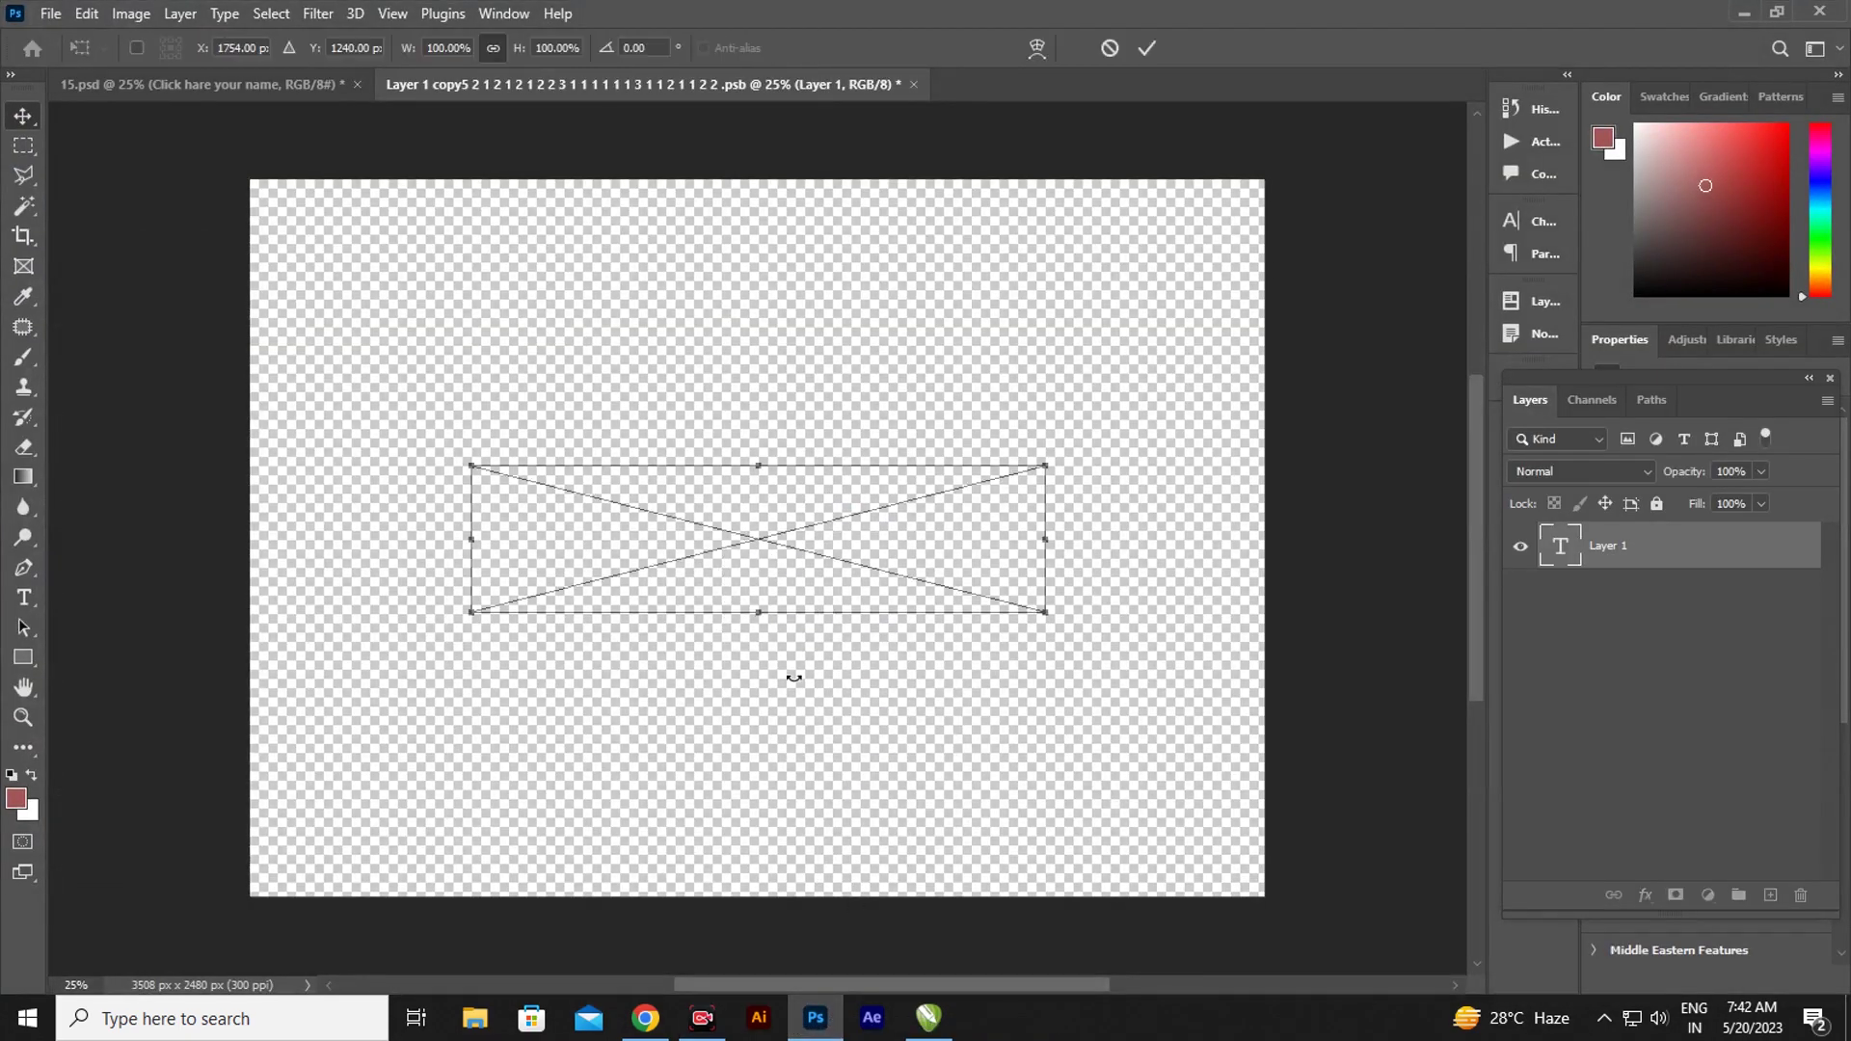
{"action": "left_click_drag", "start_coordinate": [1045, 611], "coordinate": [1120, 667]}
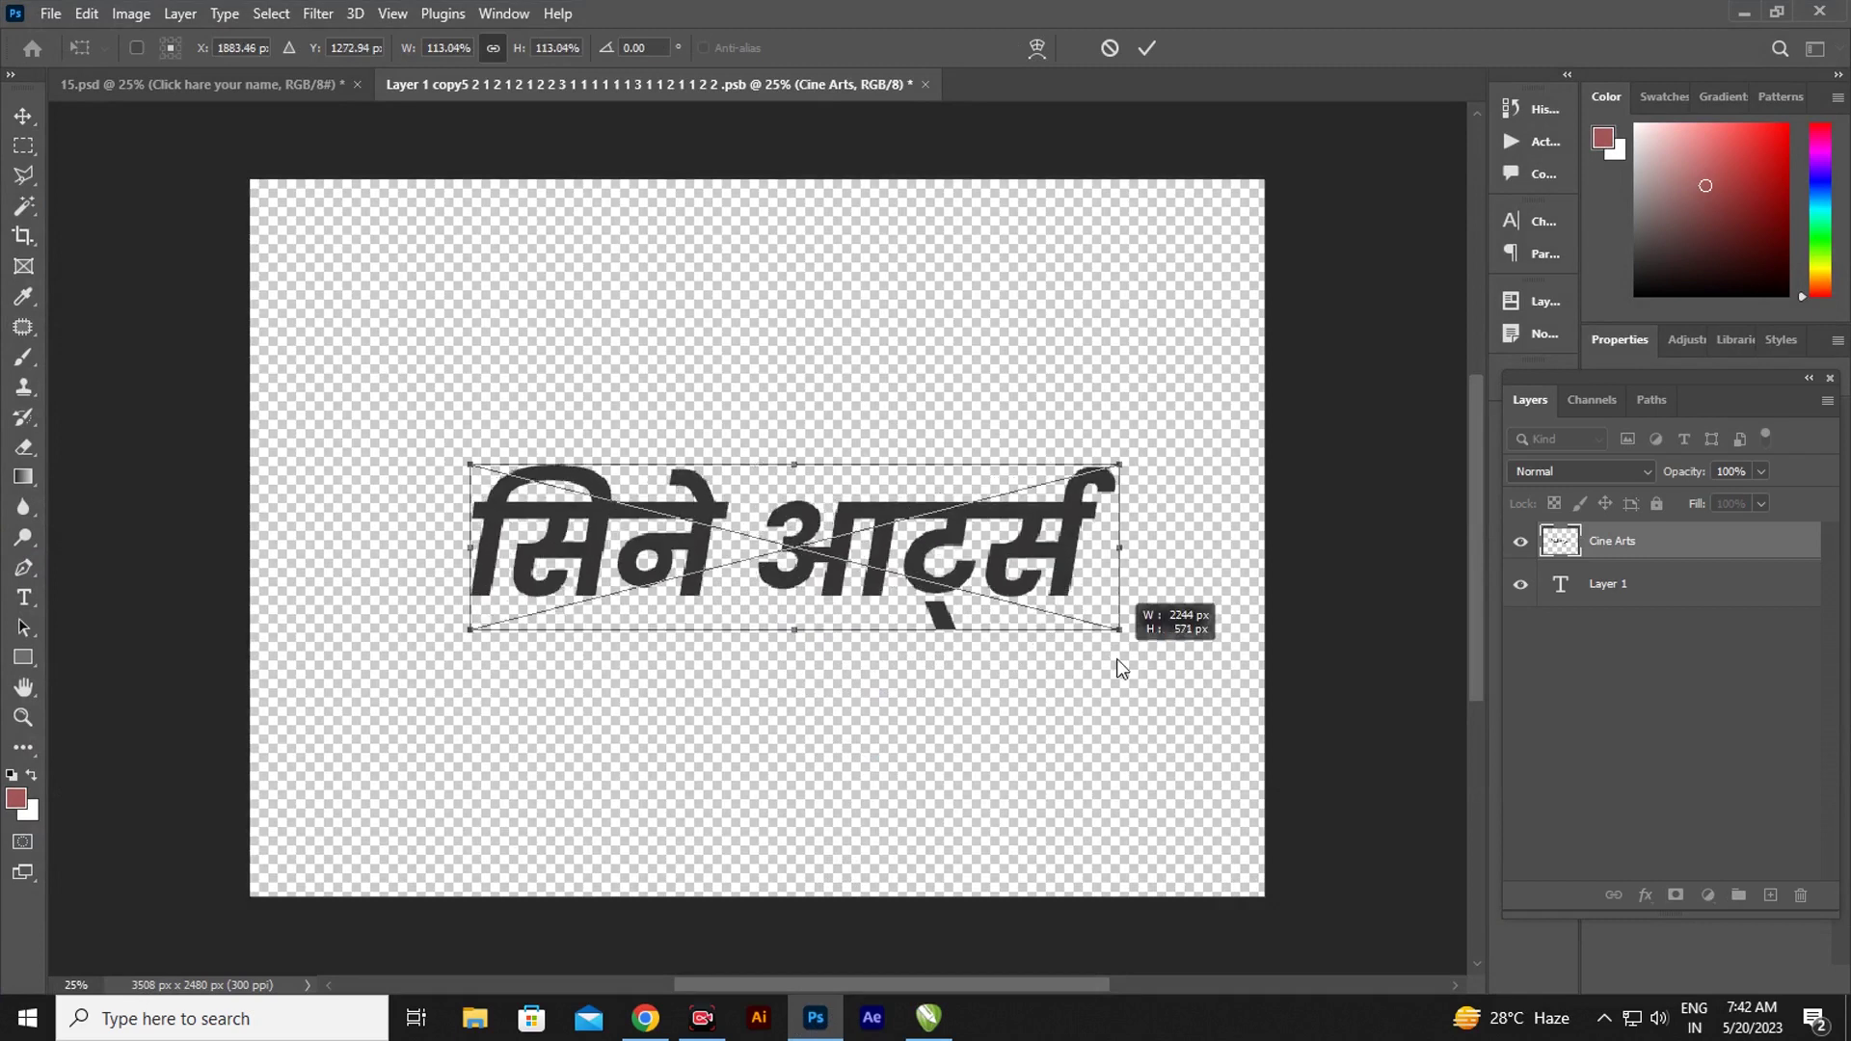
{"action": "left_click_drag", "start_coordinate": [470, 639], "coordinate": [469, 631]}
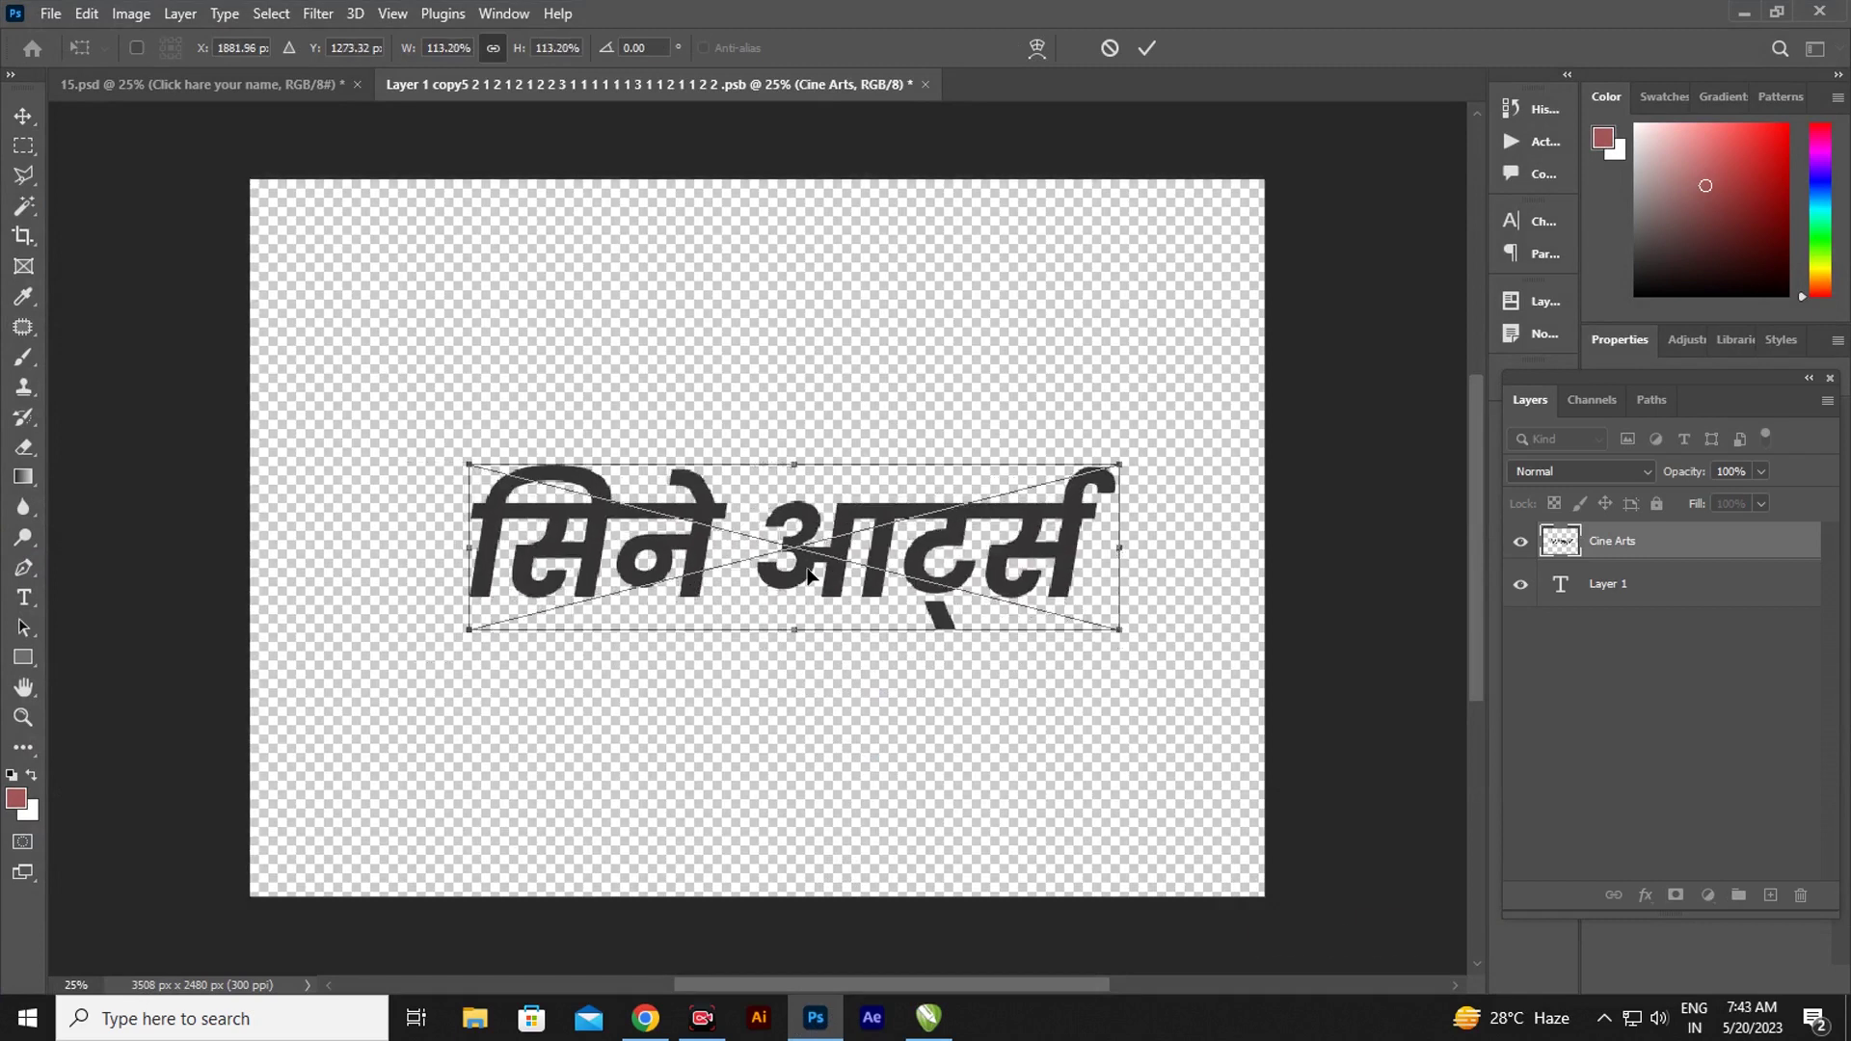
{"action": "left_click_drag", "start_coordinate": [623, 611], "coordinate": [623, 620]}
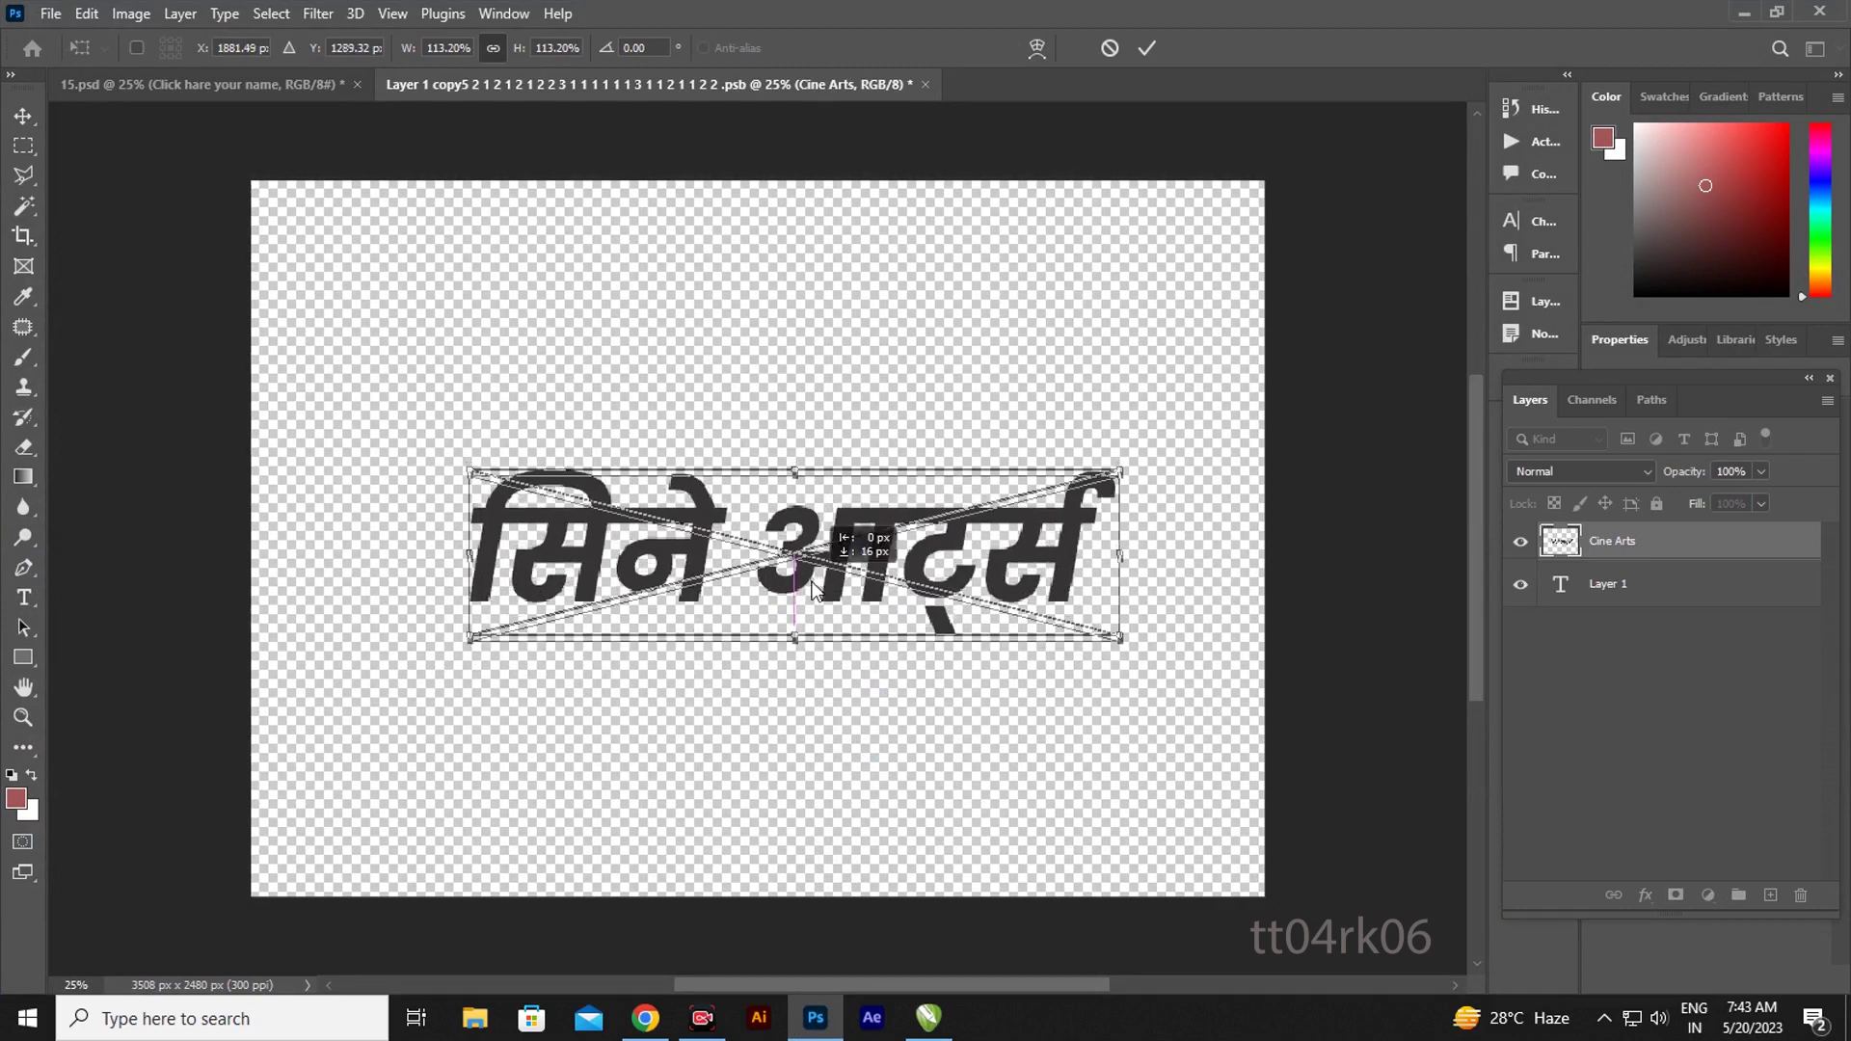
{"action": "left_click", "coordinate": [27, 110]}
{"action": "left_click", "coordinate": [925, 89]}
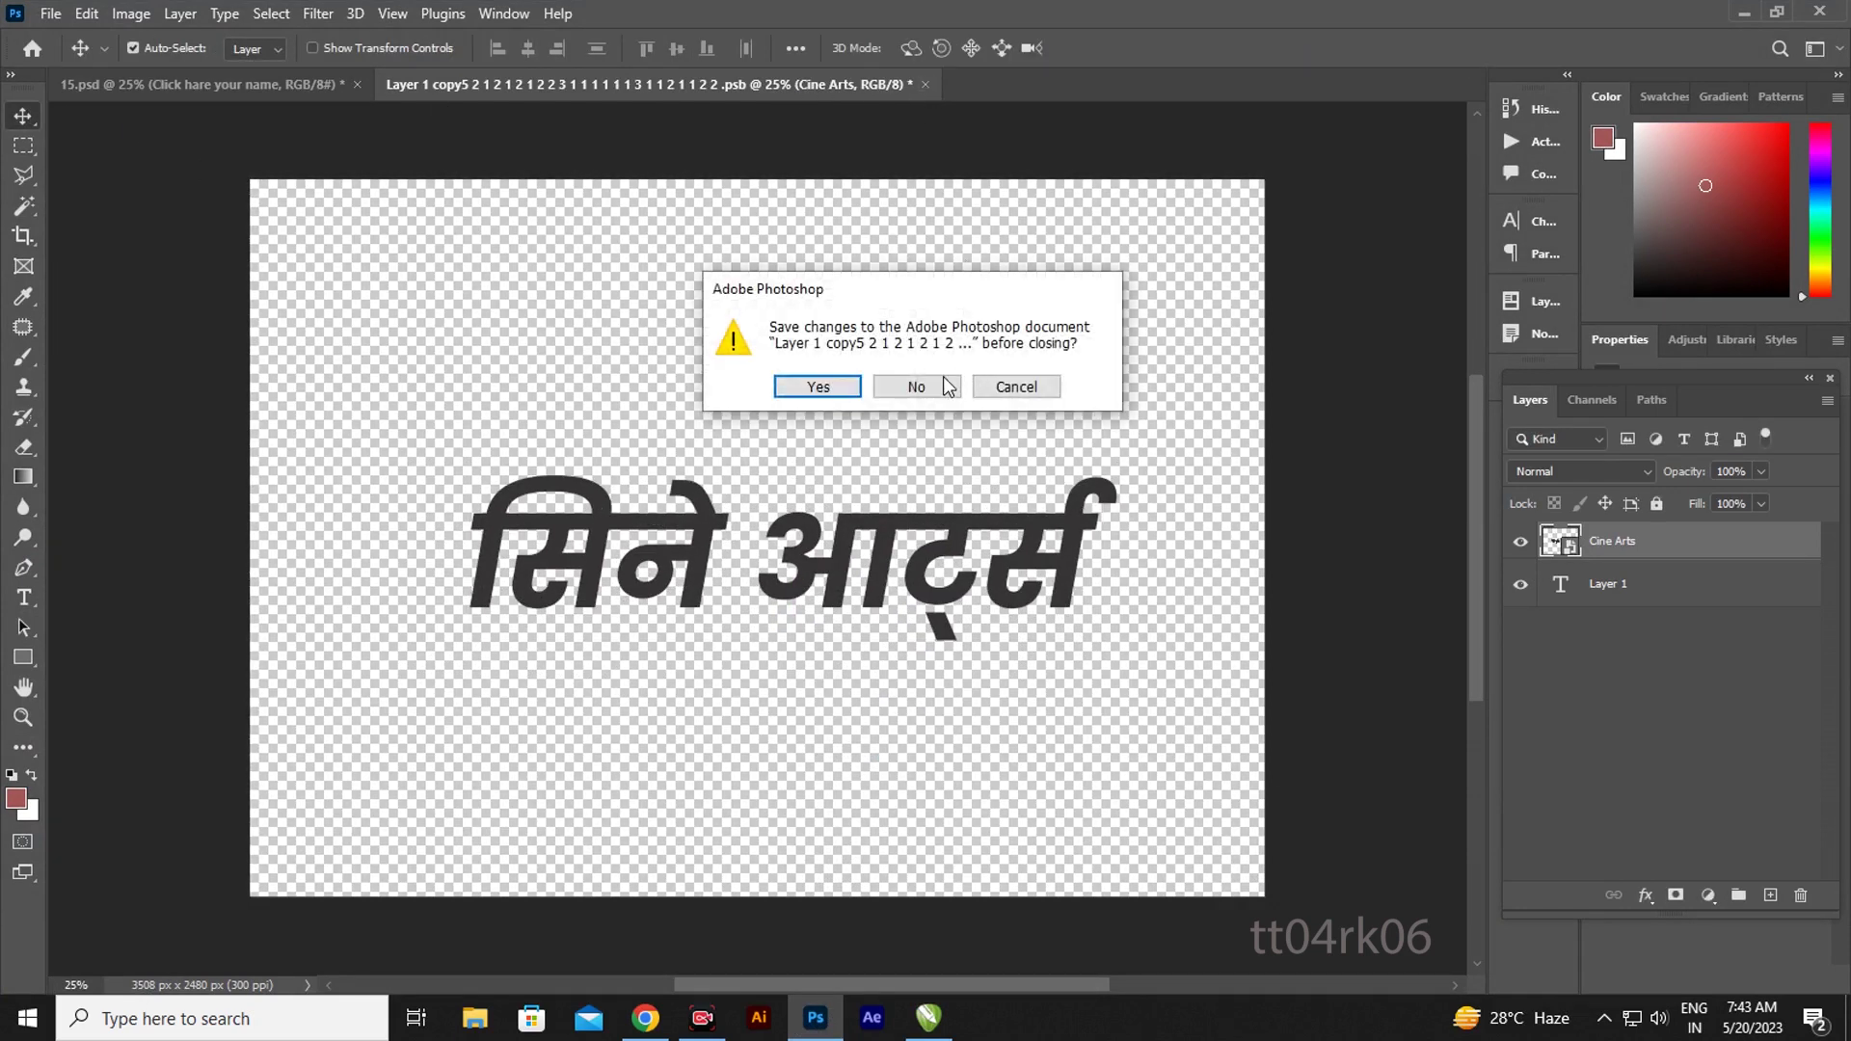
{"action": "left_click", "coordinate": [819, 385]}
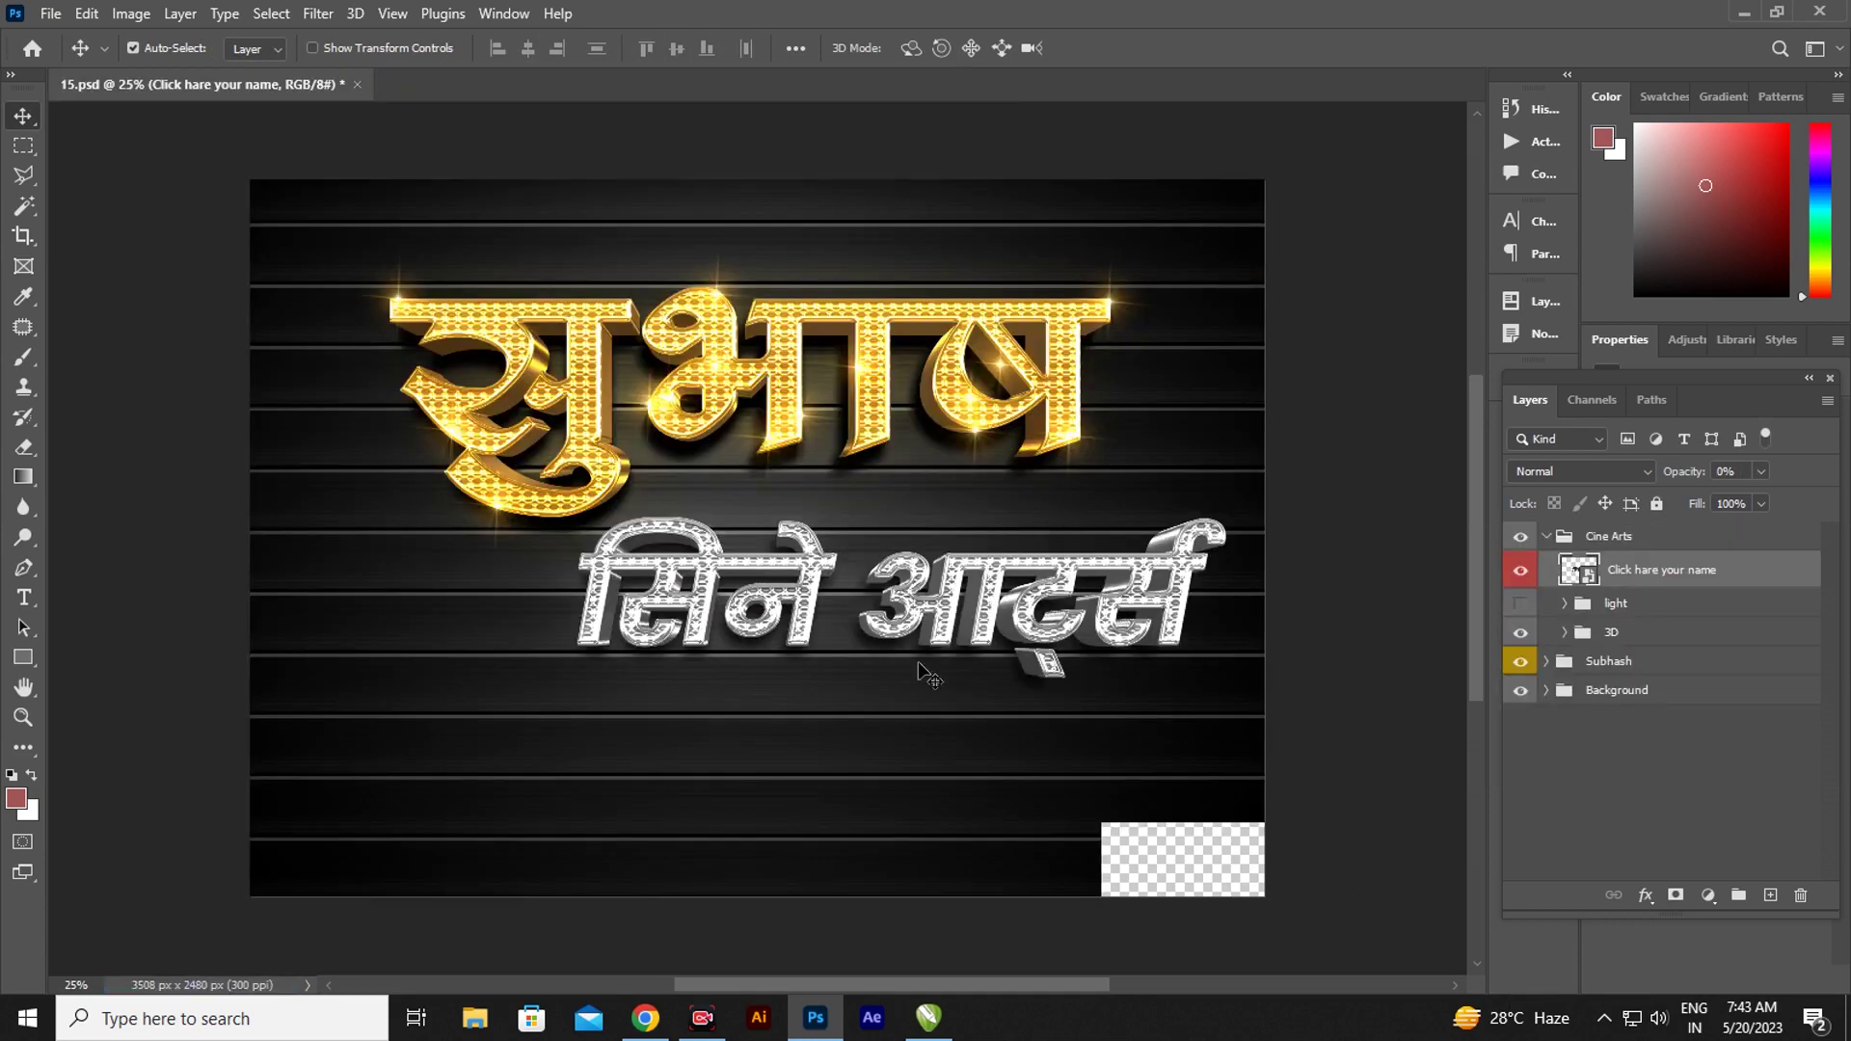
- Deselect the layer on the refreshed 15.psd canvas
{"action": "left_click", "coordinate": [1149, 739]}
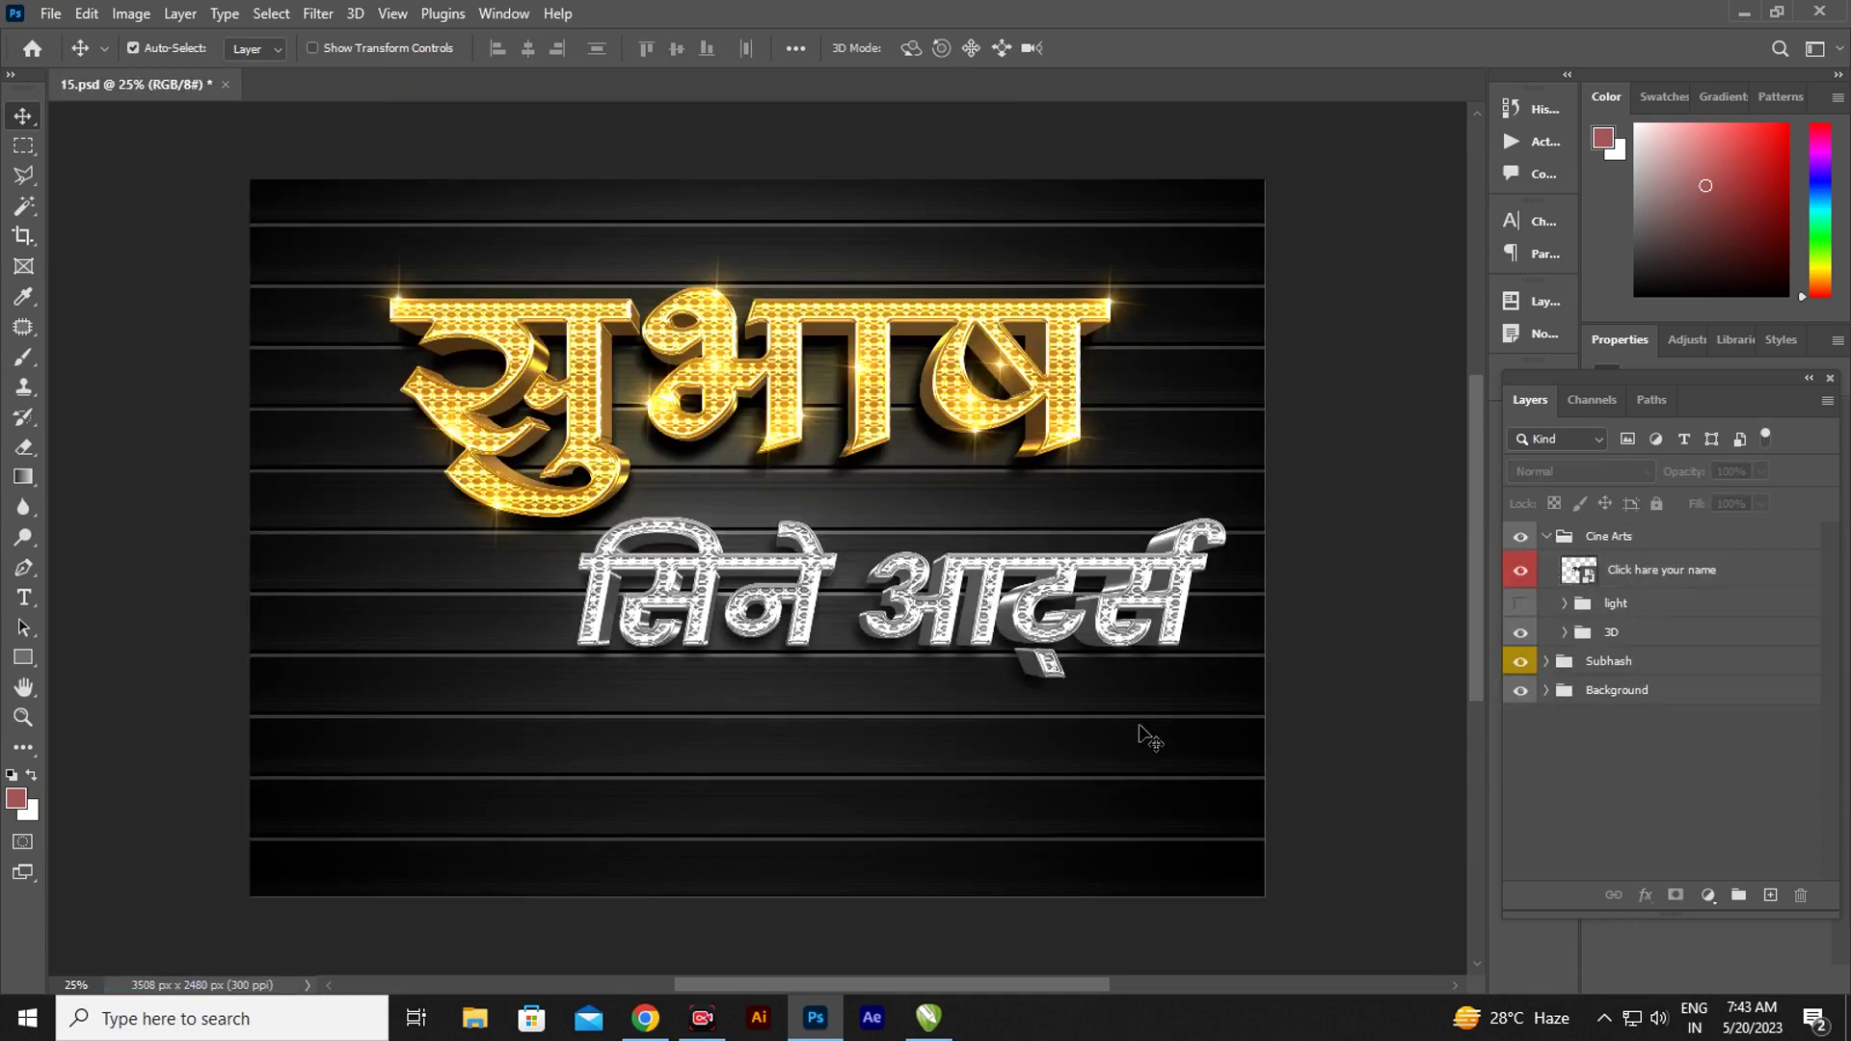